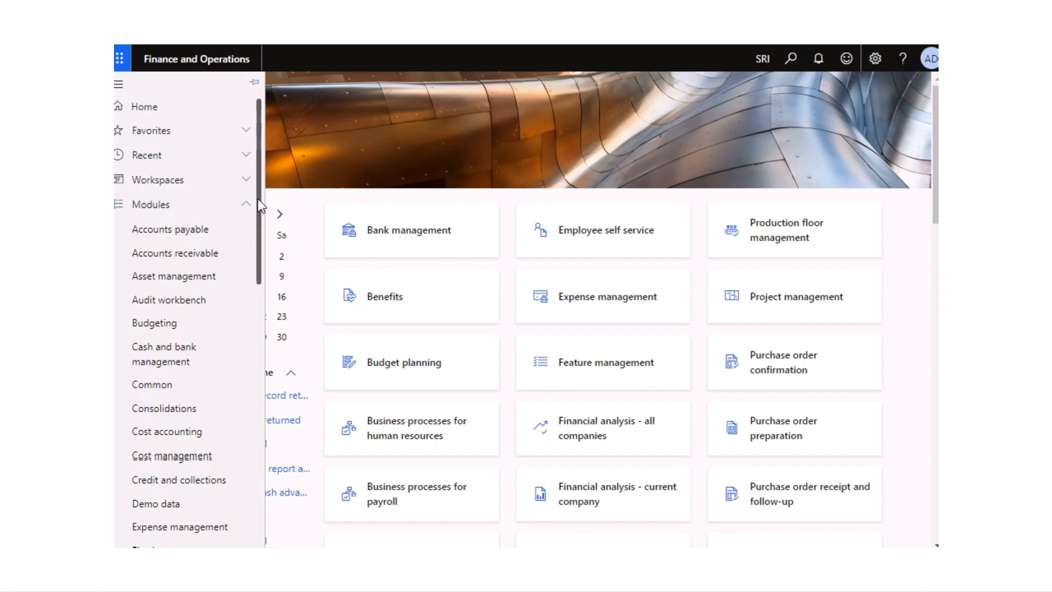
- Open the Enterprise tax registration numbers page from the sales tax setup of the Tax module
drag(258, 198, 247, 461)
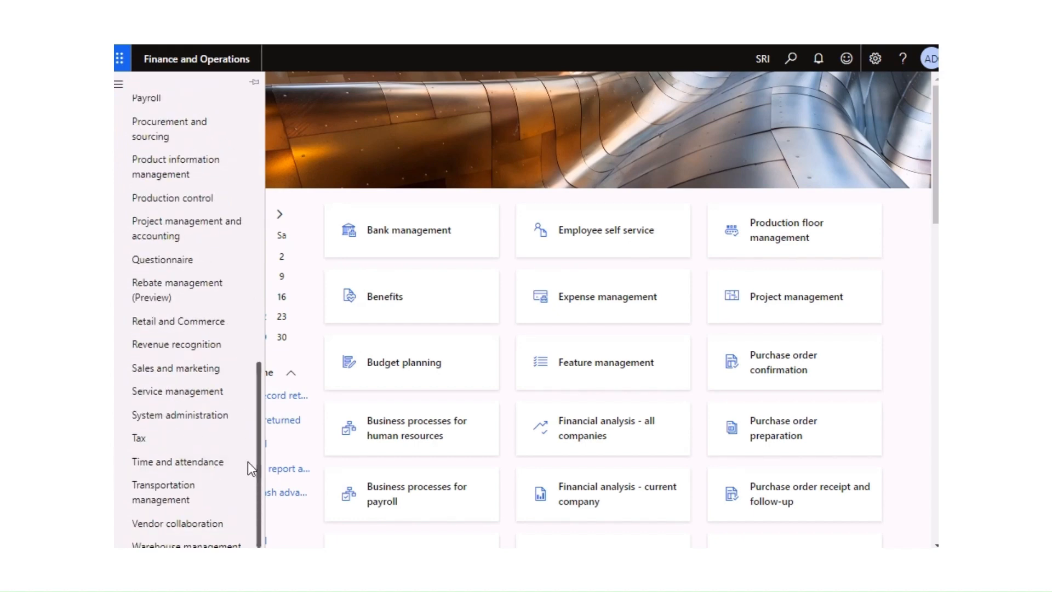
click(143, 441)
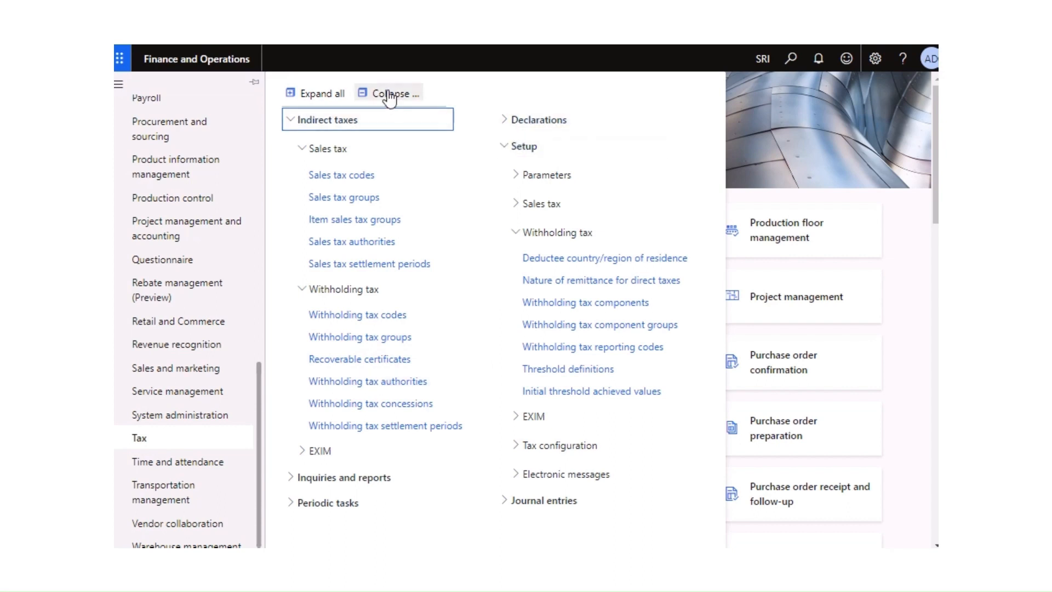
click(328, 93)
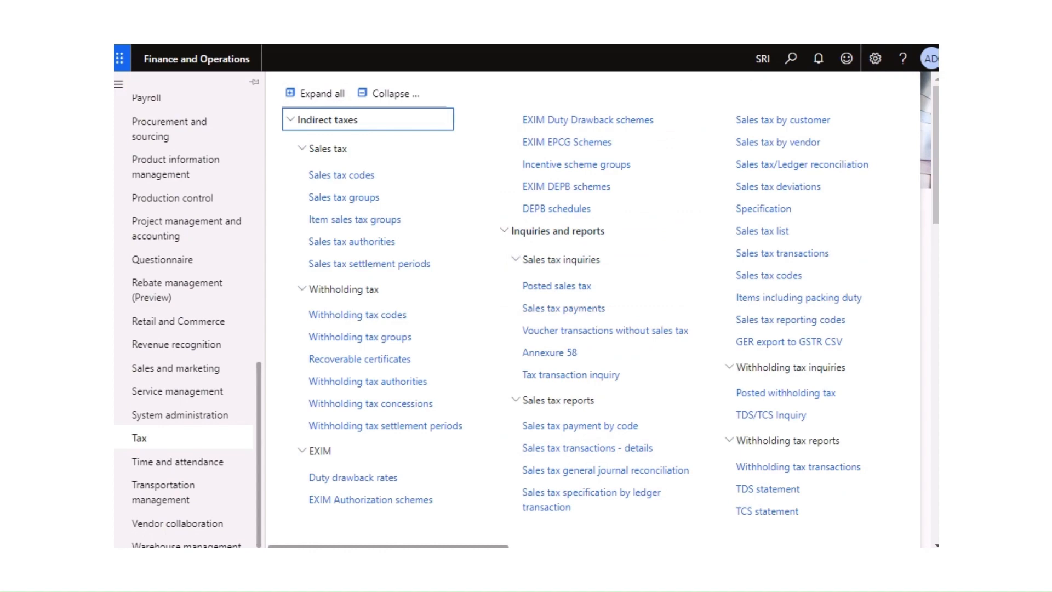
drag(459, 546, 744, 528)
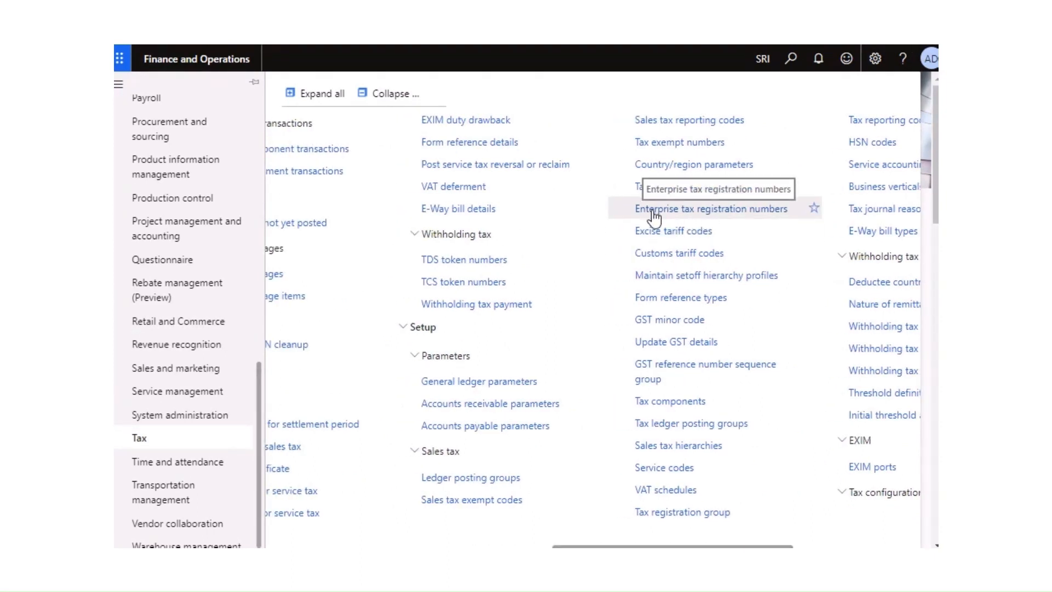
click(710, 219)
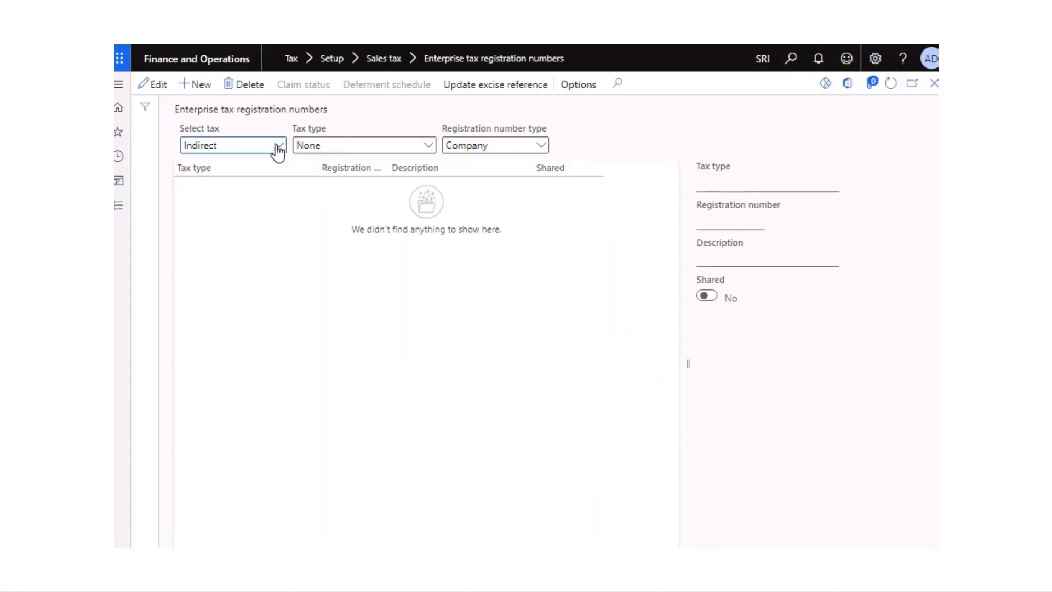
- Show the indirect tax registrations with tax type GST and registration number type Vendors
click(427, 149)
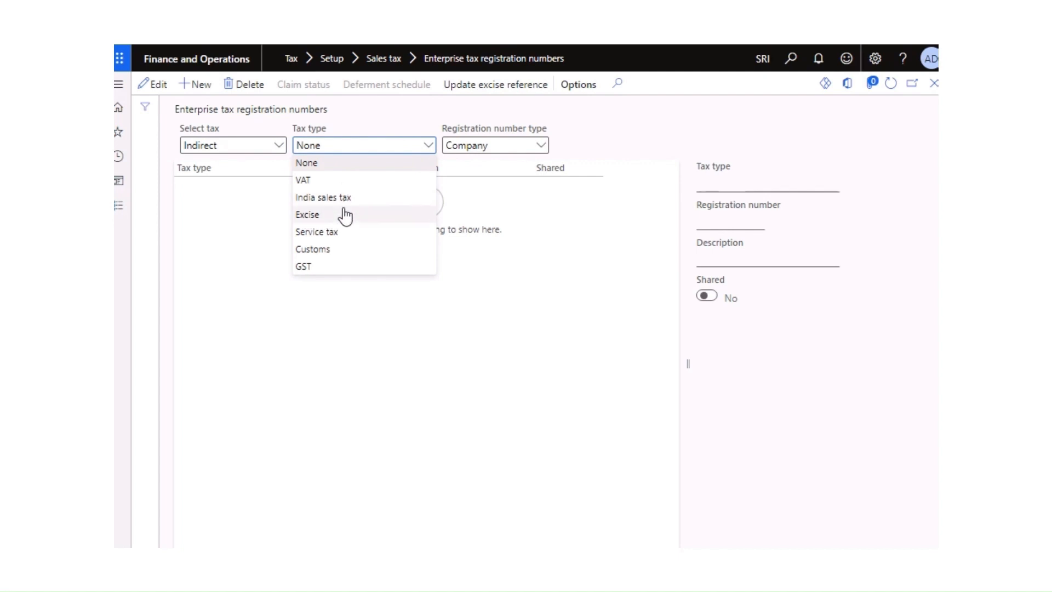
click(306, 267)
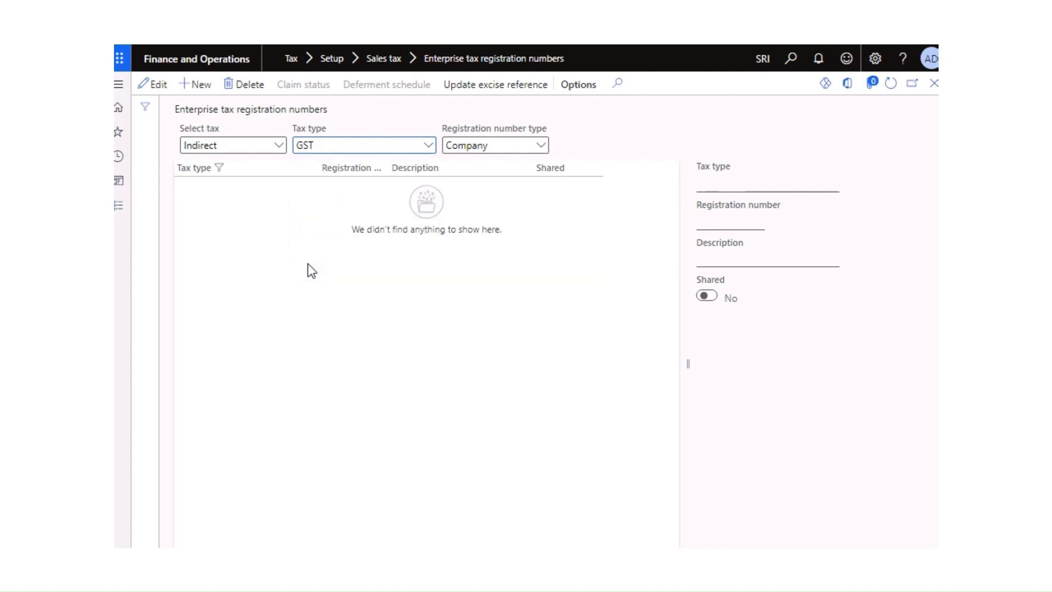
click(541, 146)
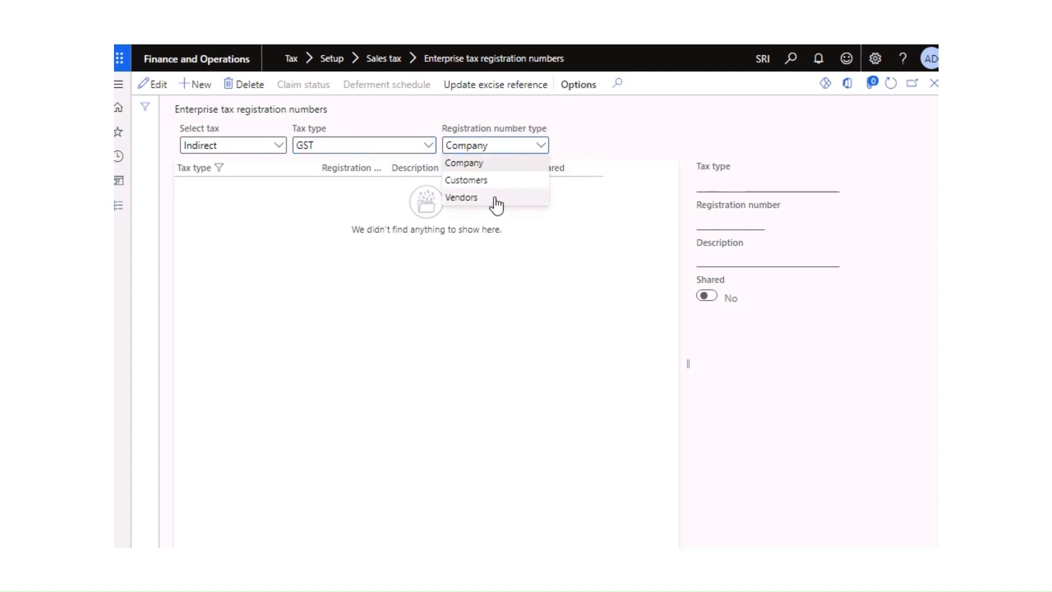
click(463, 198)
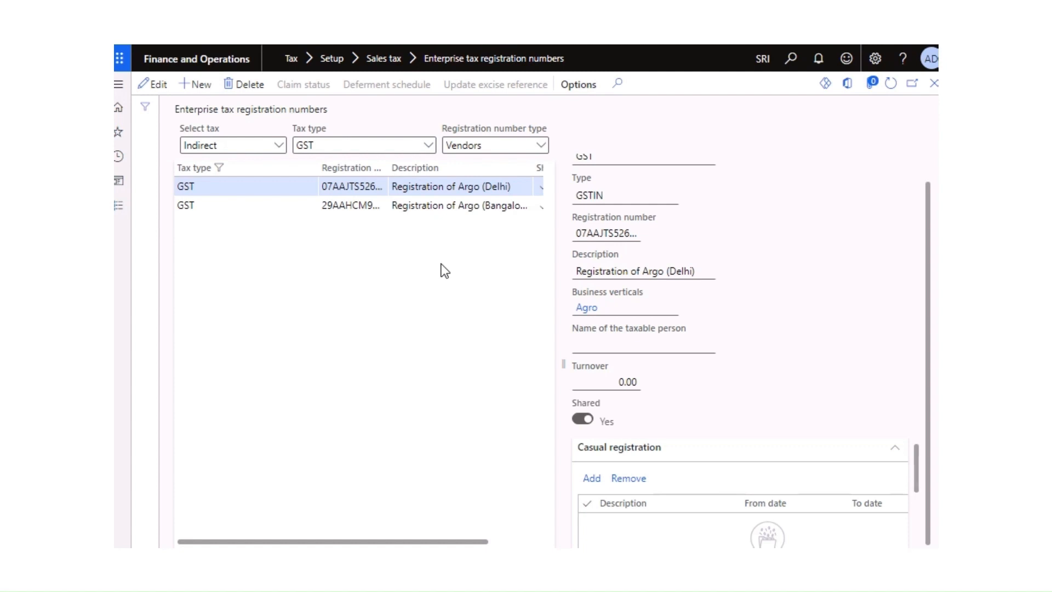
- Add a new GST registration record for vendors and enter its registration number
click(199, 86)
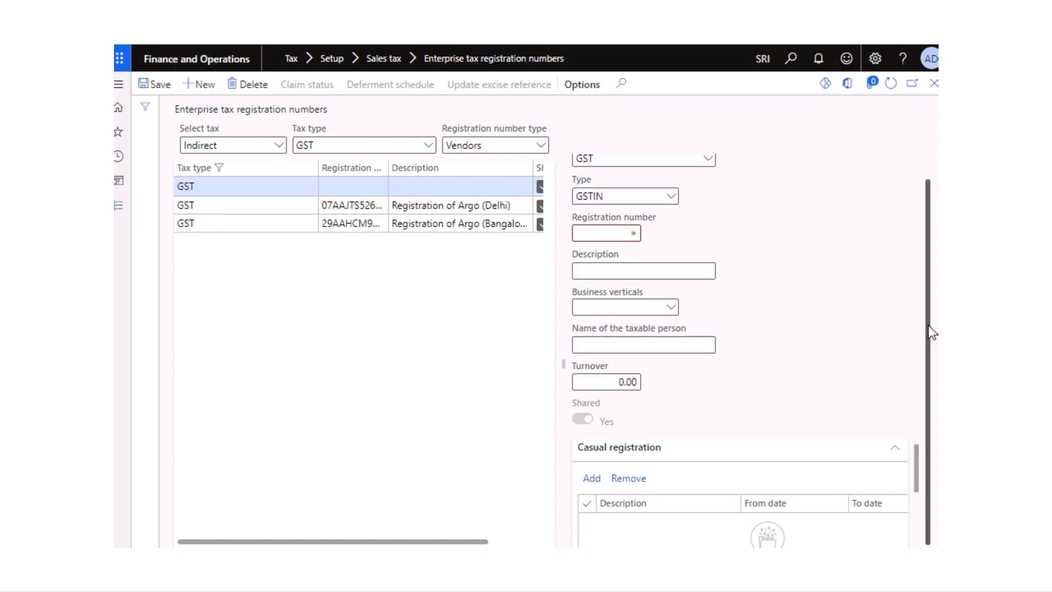
scroll(928, 324, up, 1)
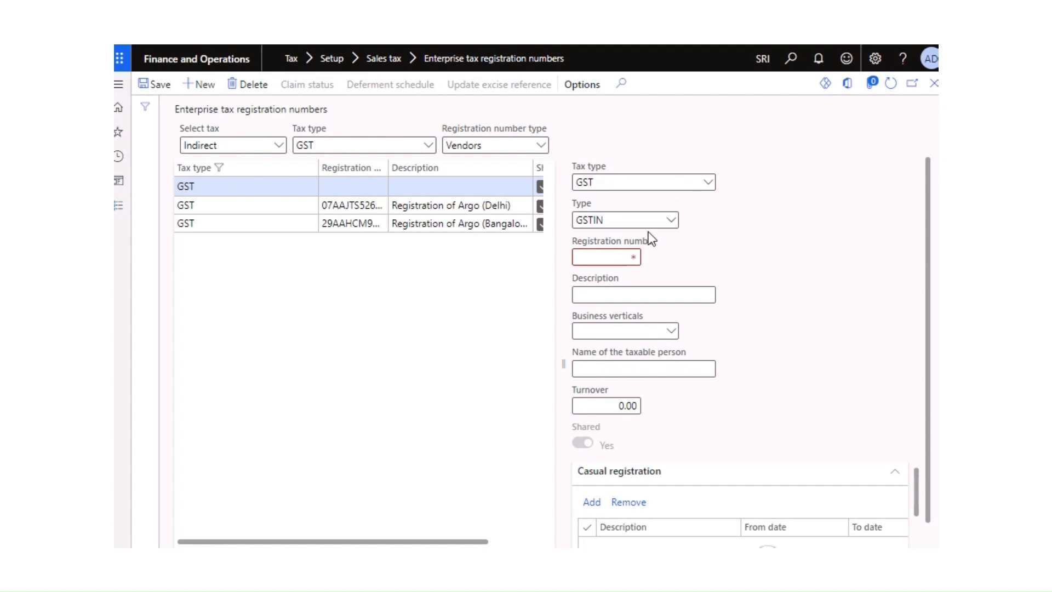
click(630, 255)
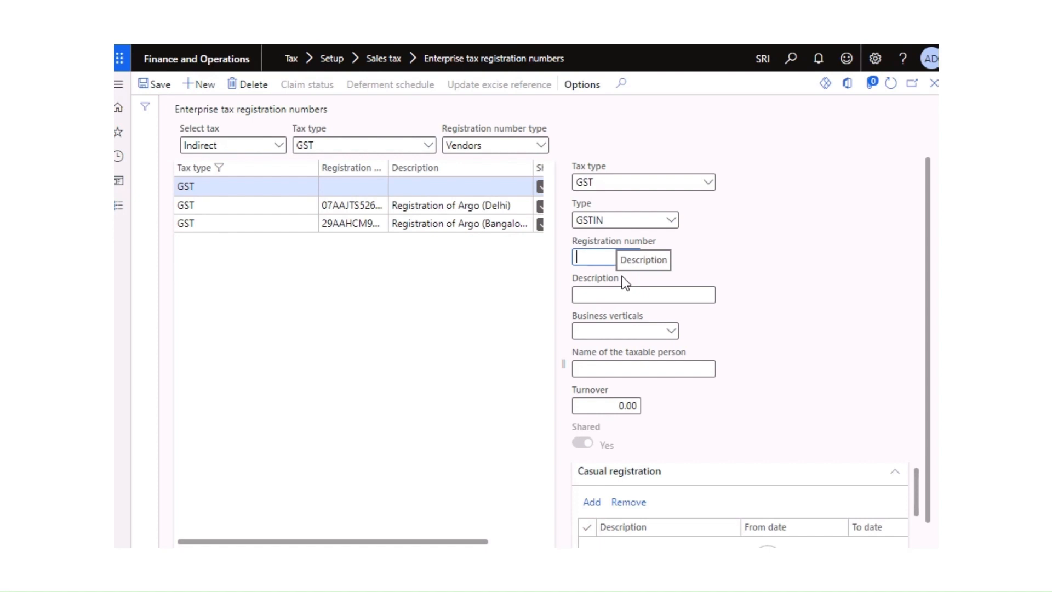
text(ZXPD4547J)
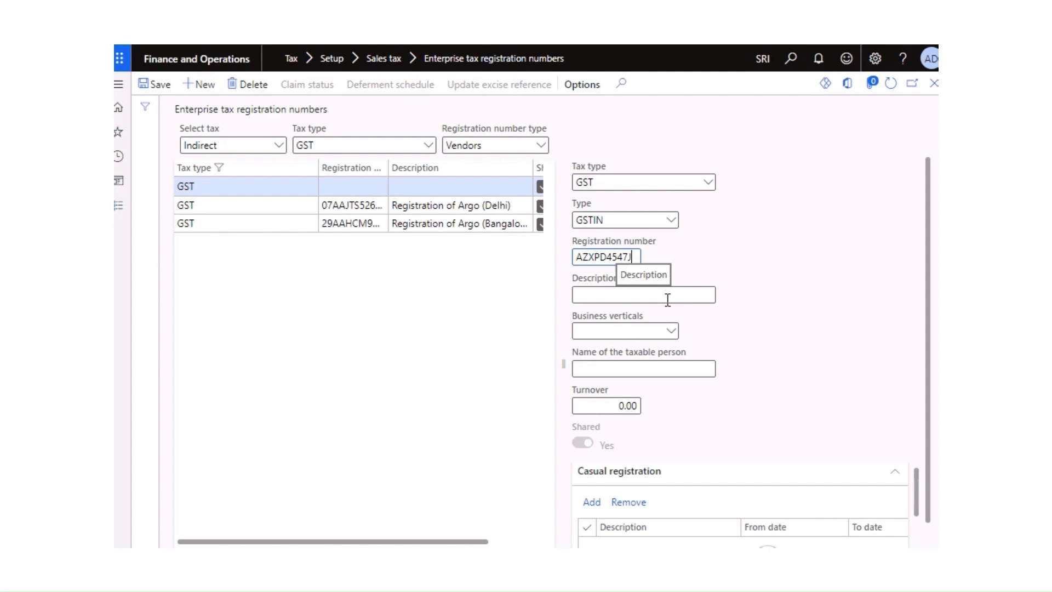
text(W5)
click(624, 293)
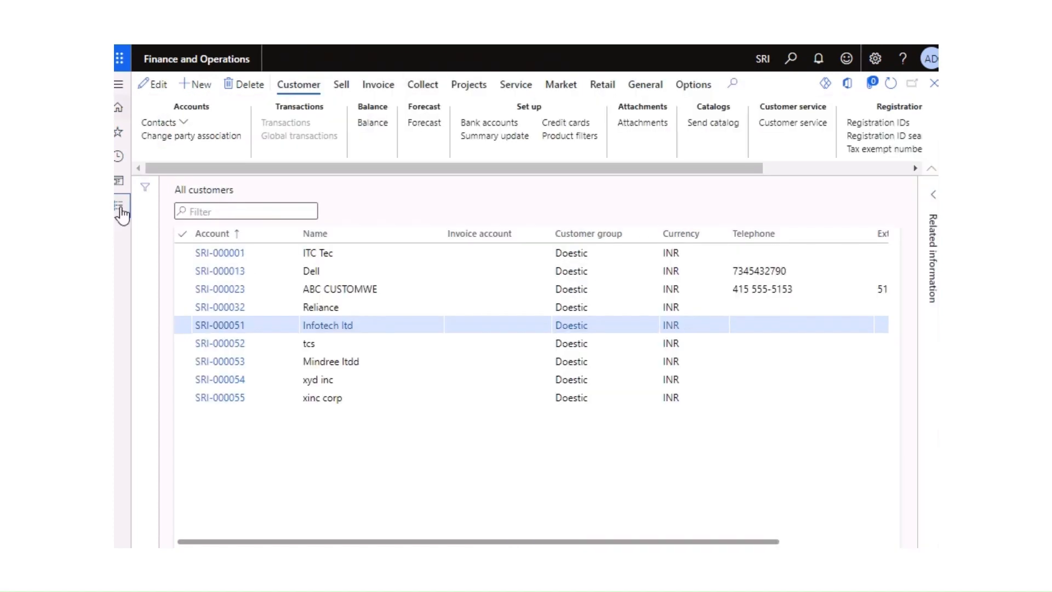
- Open the list of all vendors in the Accounts payable module
click(119, 207)
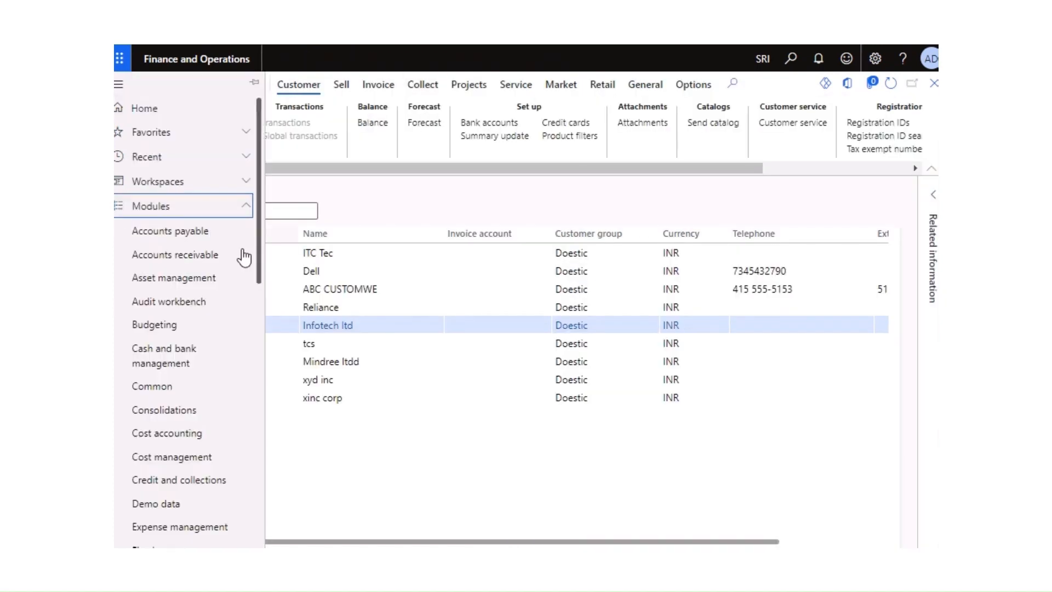
click(195, 235)
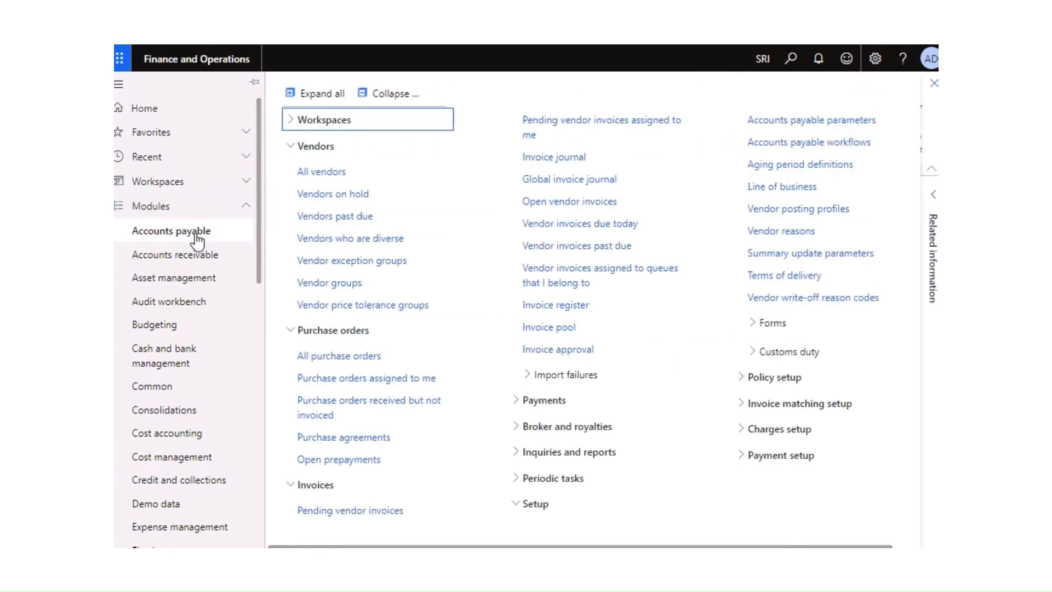
click(340, 176)
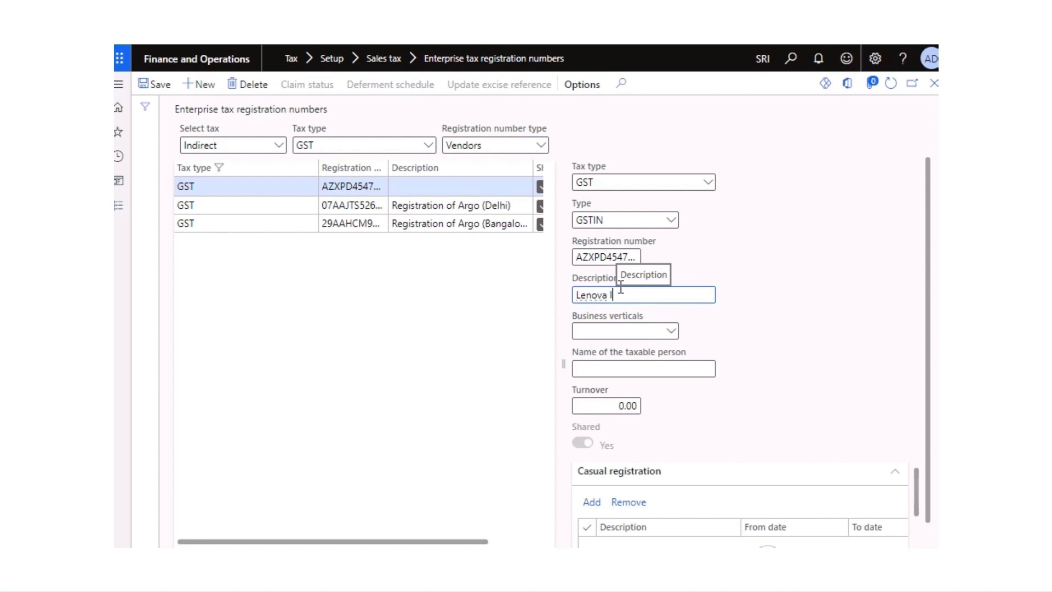
- Describe the new GST registration as Lenova Inc, assign the Retail business vertical, and save the record
click(671, 332)
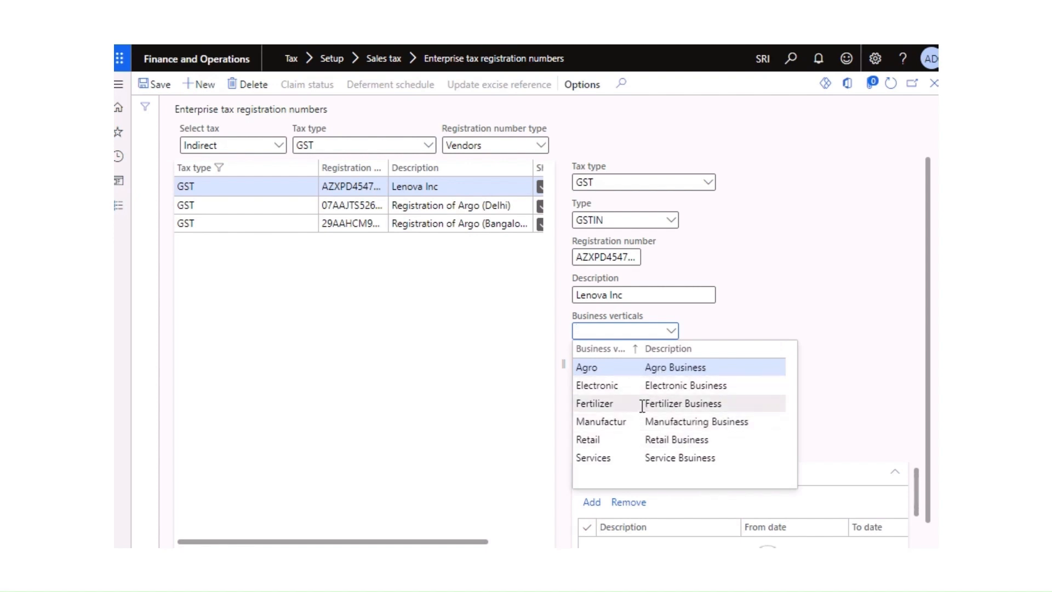
click(654, 441)
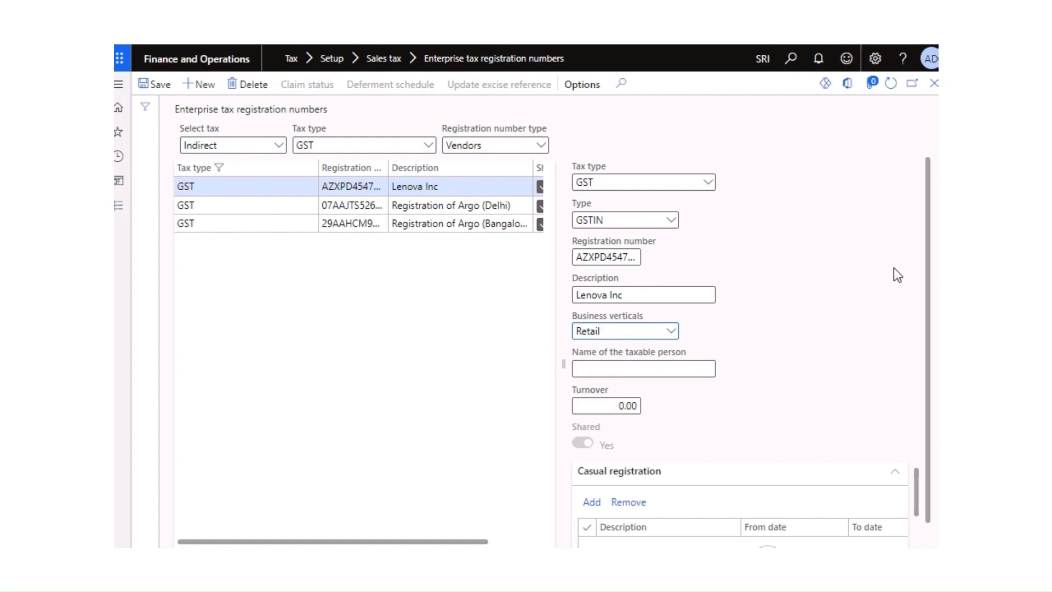
drag(925, 296, 924, 336)
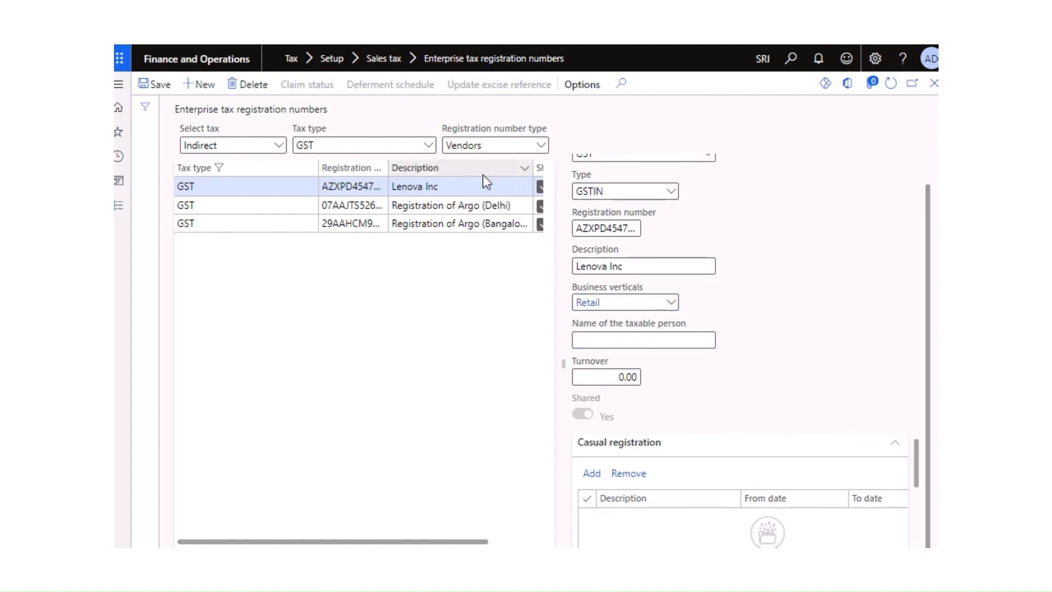
click(154, 84)
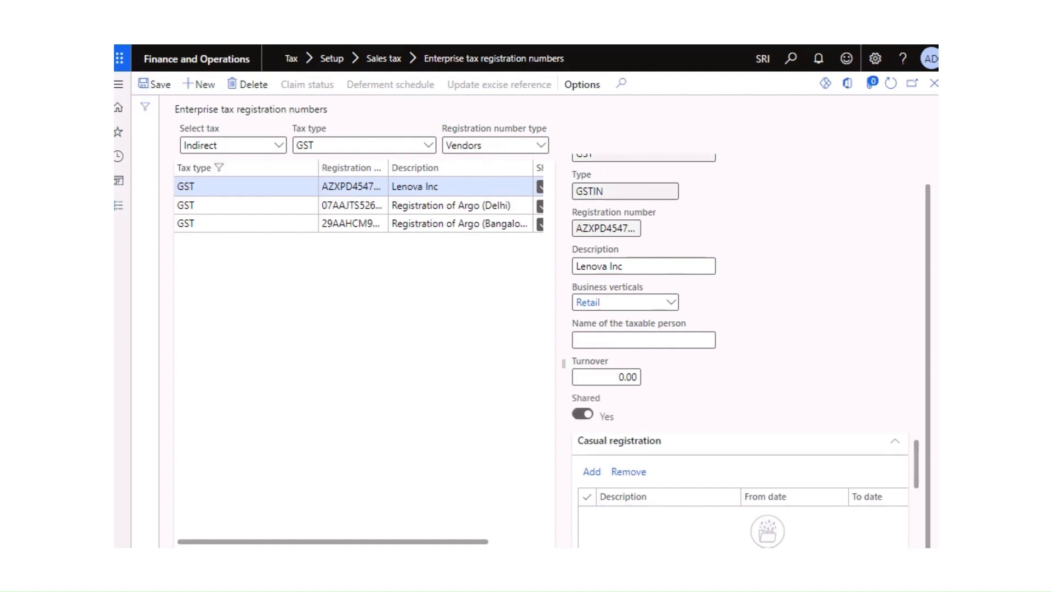
scroll(862, 252, up, 1)
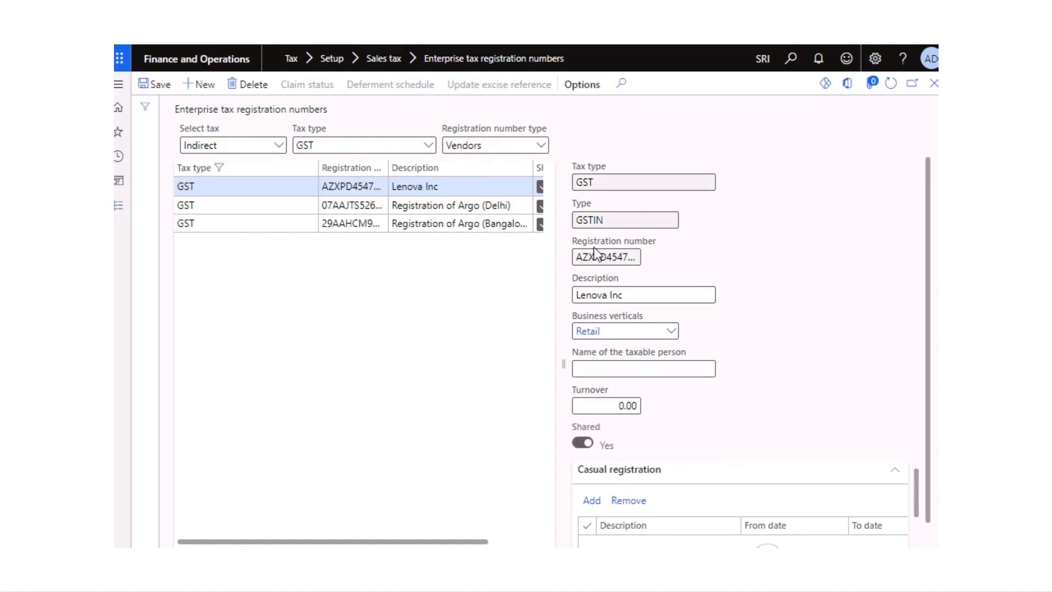
drag(577, 262, 670, 268)
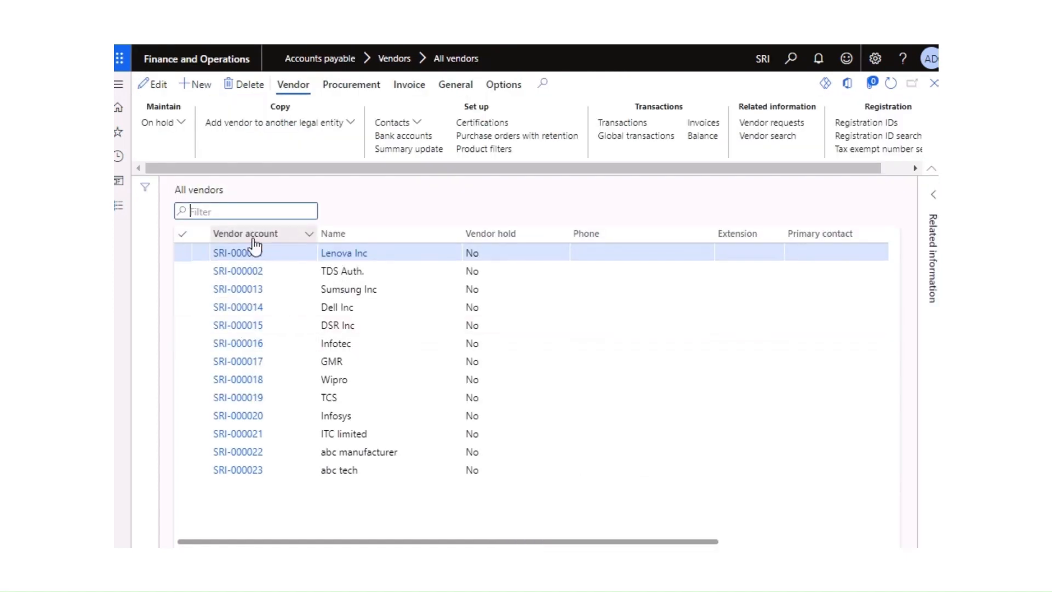
- Put the Lenova Inc vendor record into edit mode and open the Manage addresses page for its business address
click(233, 253)
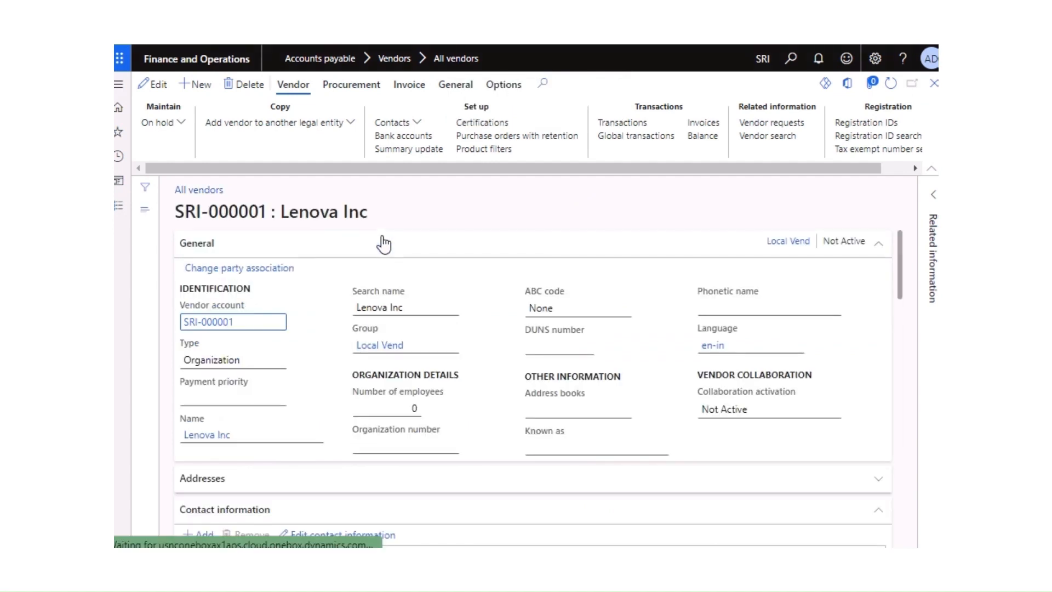
click(159, 85)
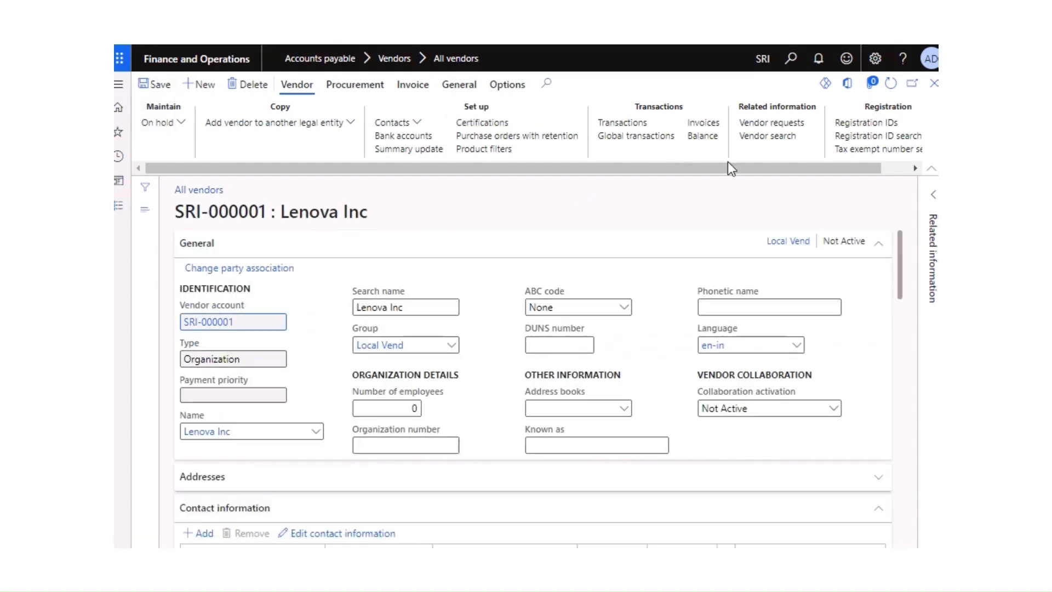
drag(898, 263, 897, 304)
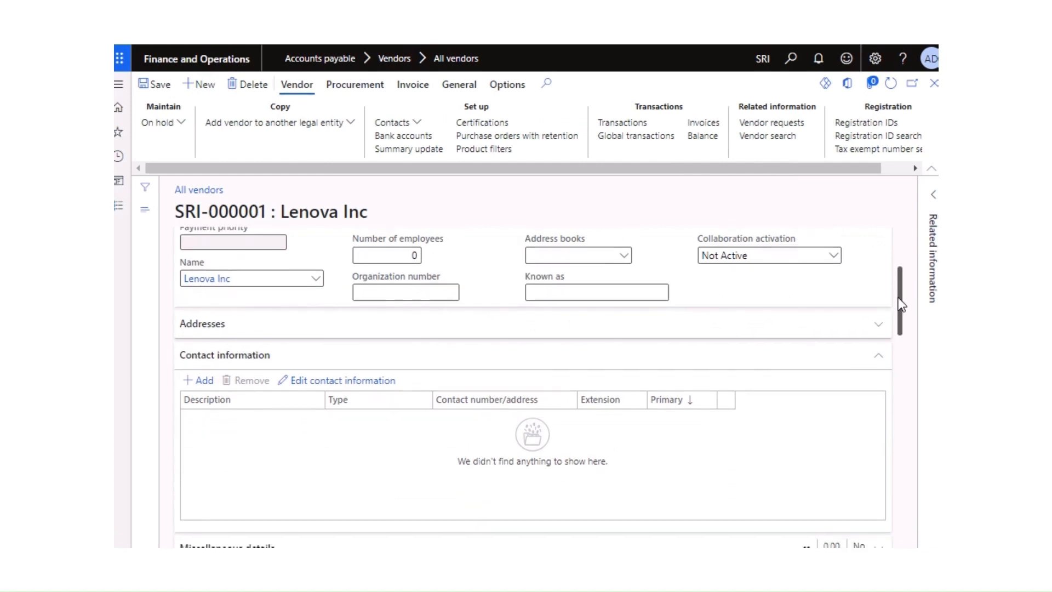
click(225, 315)
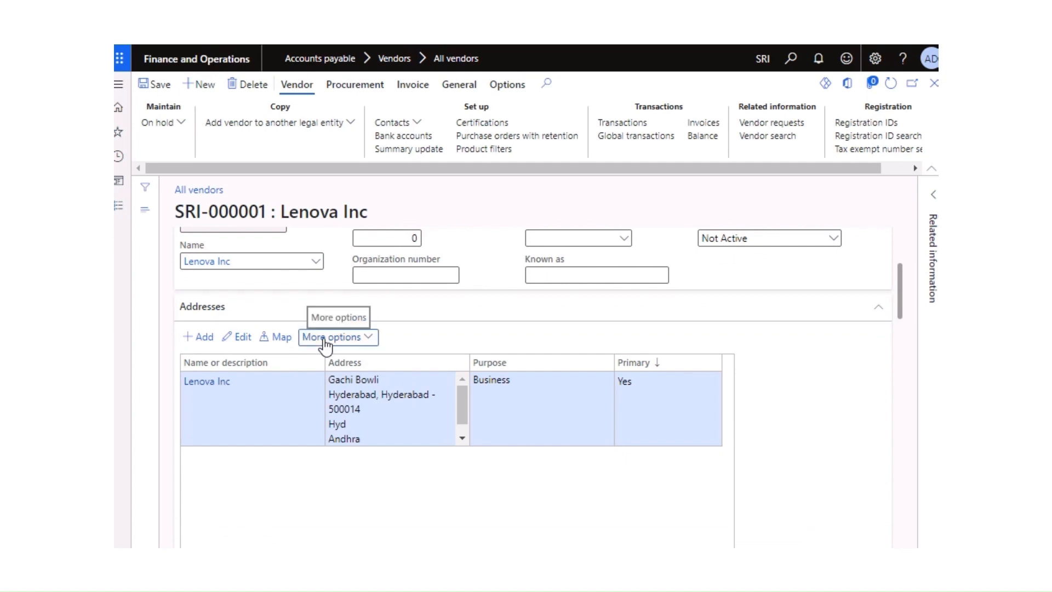
click(326, 342)
click(331, 399)
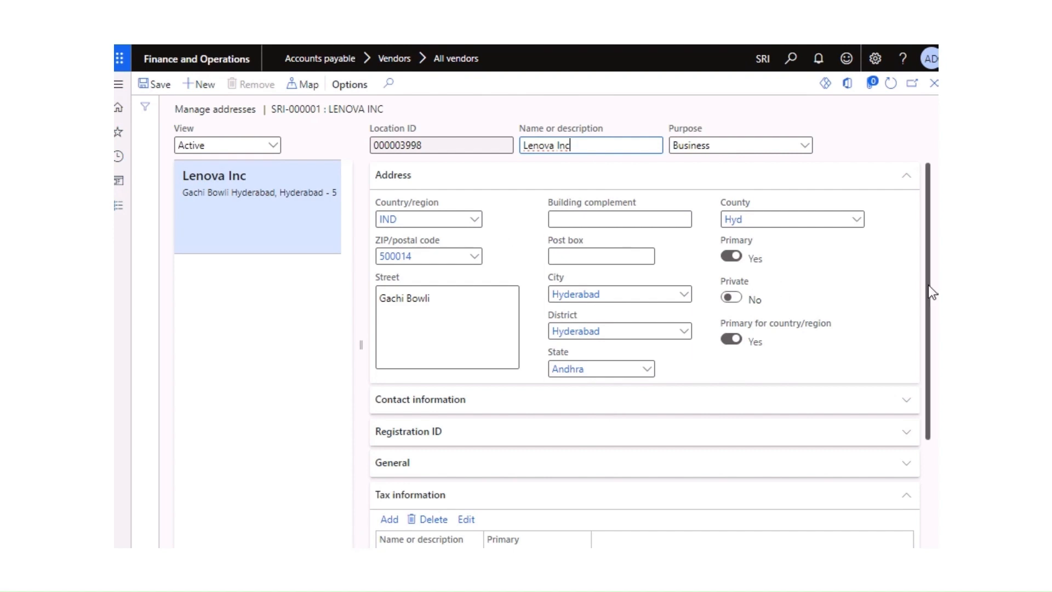
- Add a primary tax information record named Lenova INC to the address and assign it the Lenova Inc GSTIN registration
drag(927, 285, 926, 363)
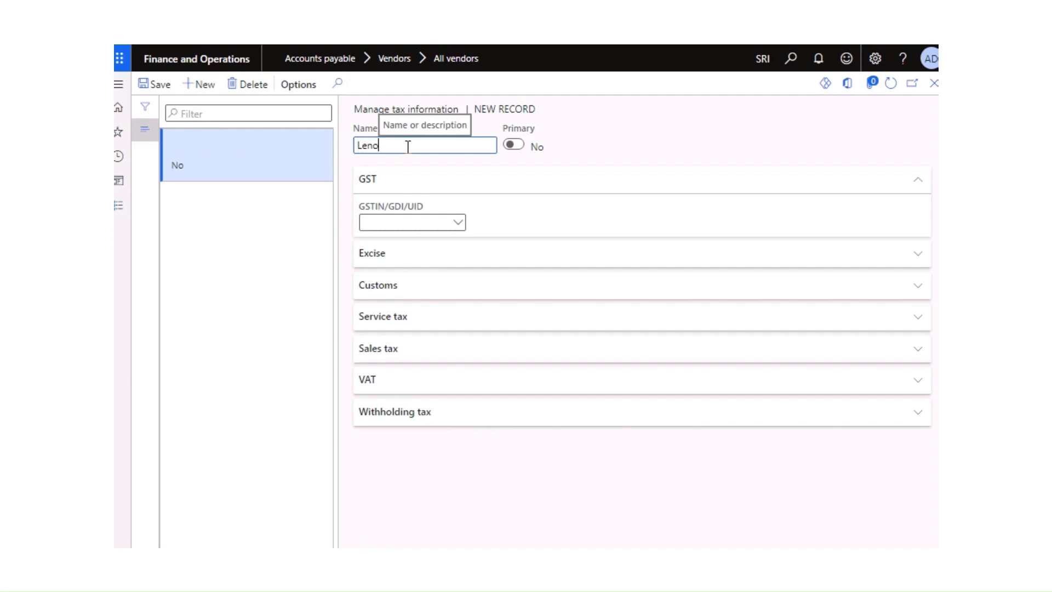
text(INC)
click(515, 146)
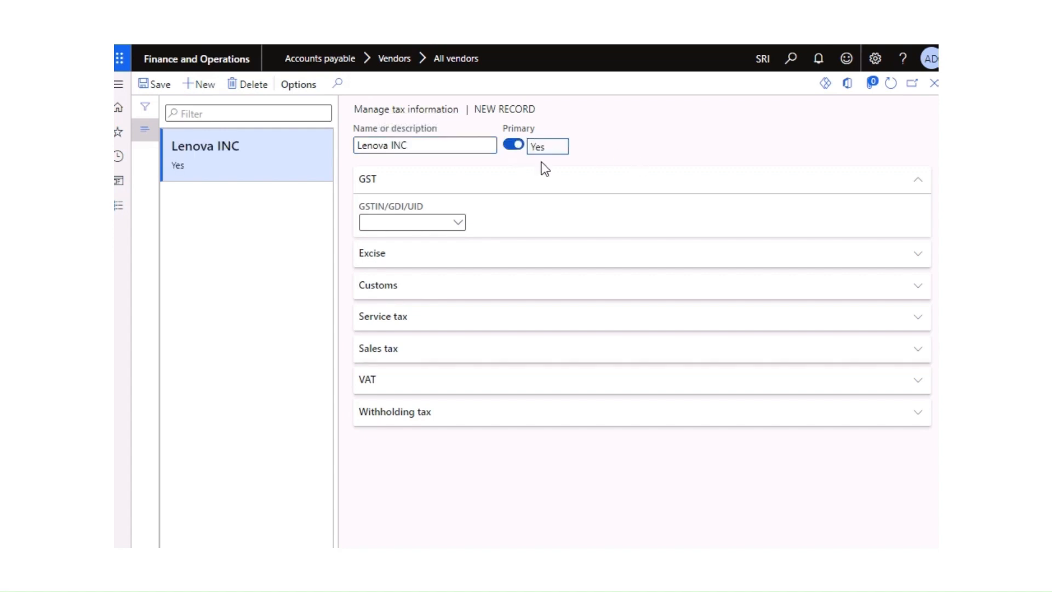
click(460, 222)
click(459, 223)
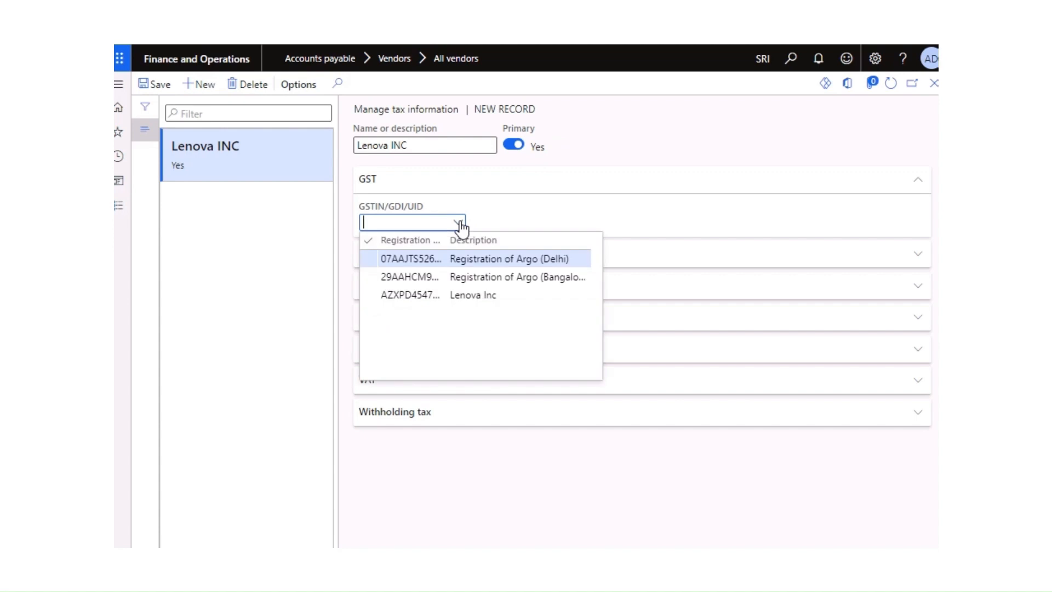
click(427, 296)
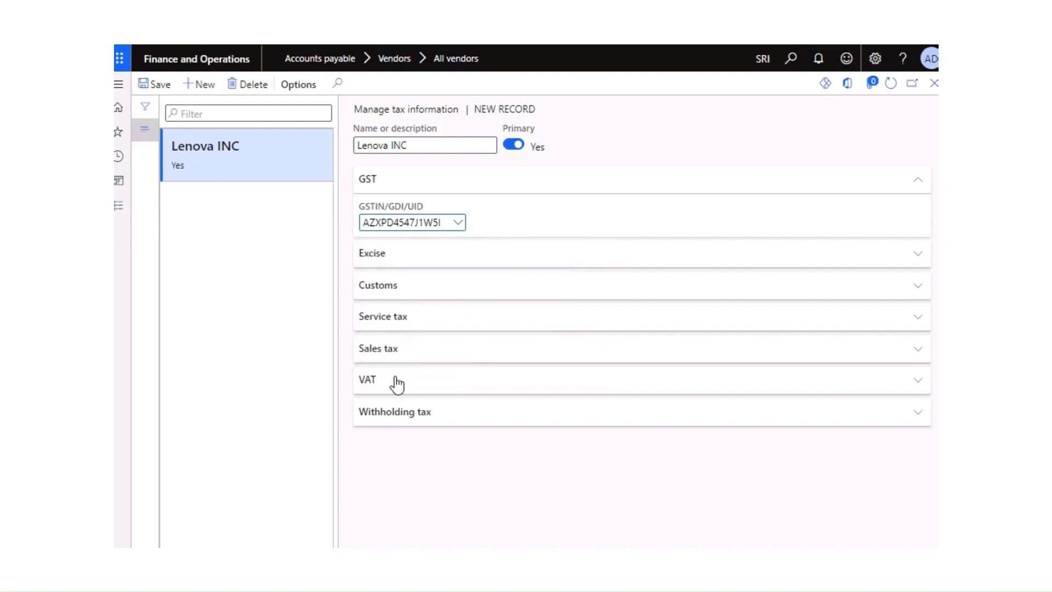
- Look for a Tax Account Number in the withholding tax section, then save the Lenova INC tax information record
click(406, 416)
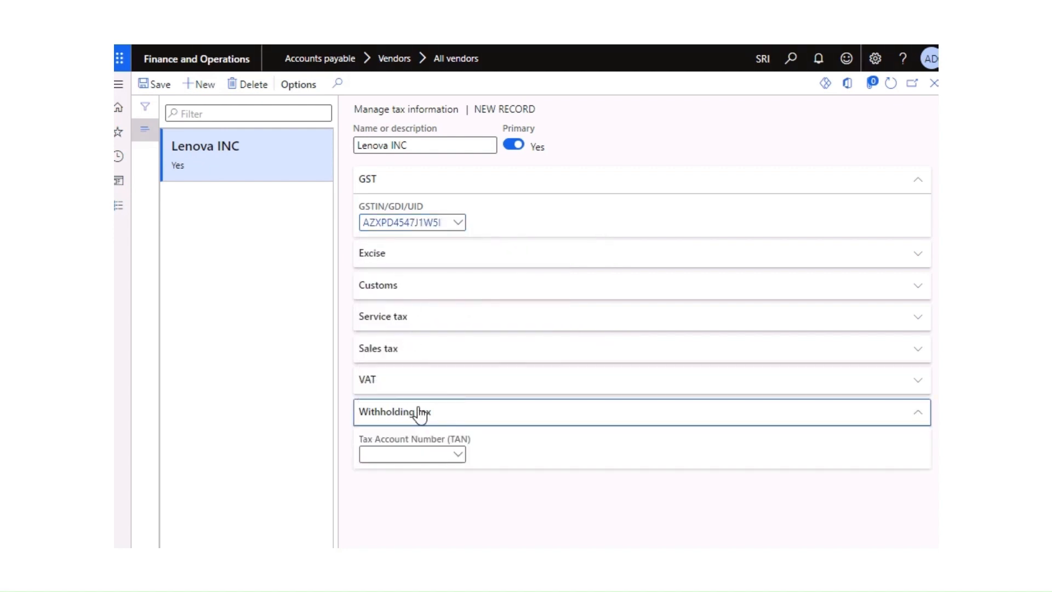
click(458, 454)
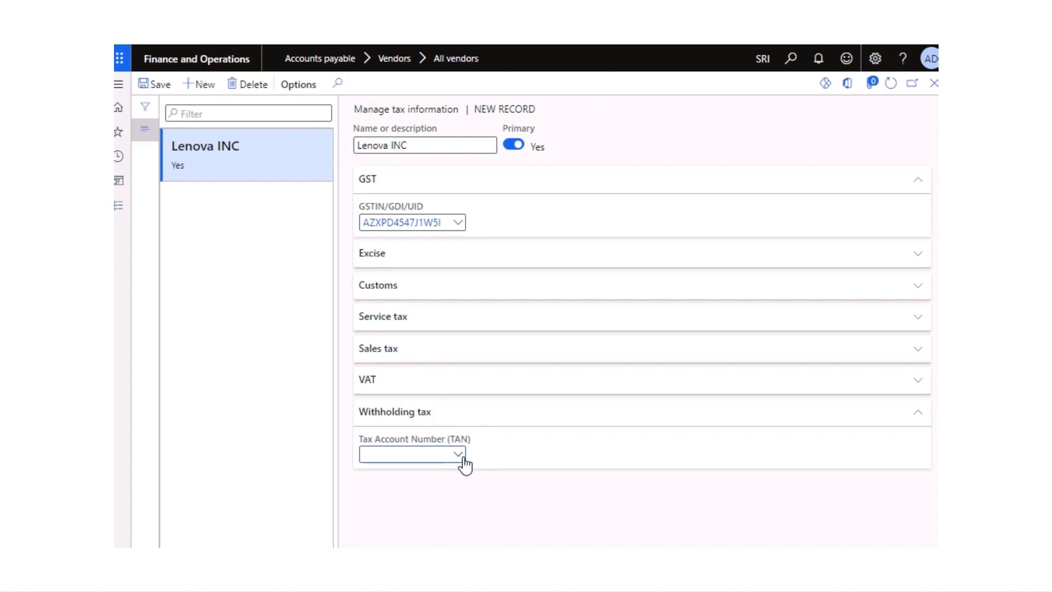
click(452, 478)
right_click(459, 461)
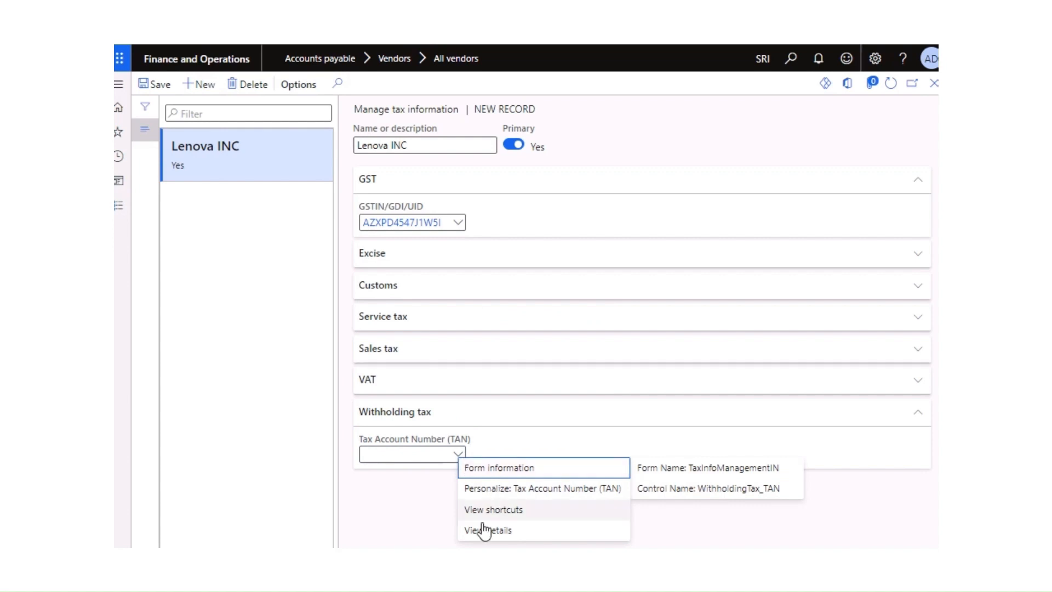
click(432, 520)
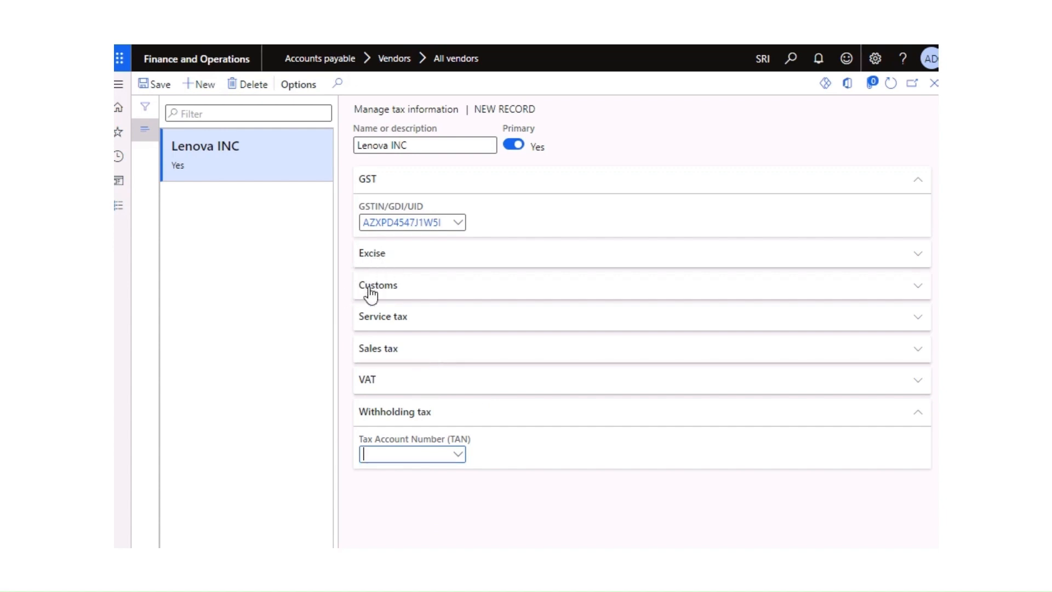
click(164, 86)
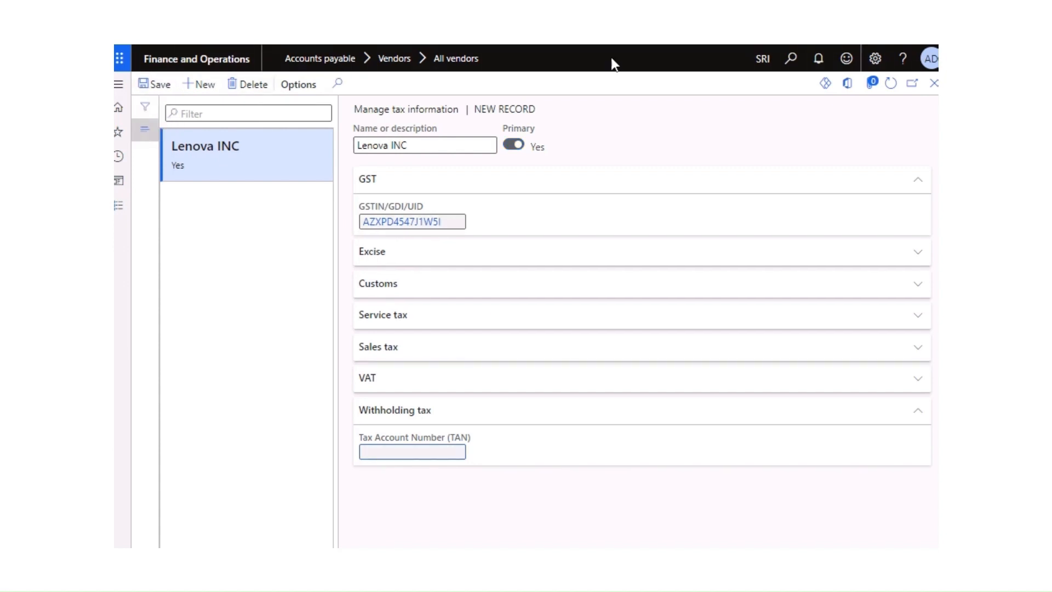
- Return to the Lenova Inc vendor record, save it and refresh its data
click(931, 85)
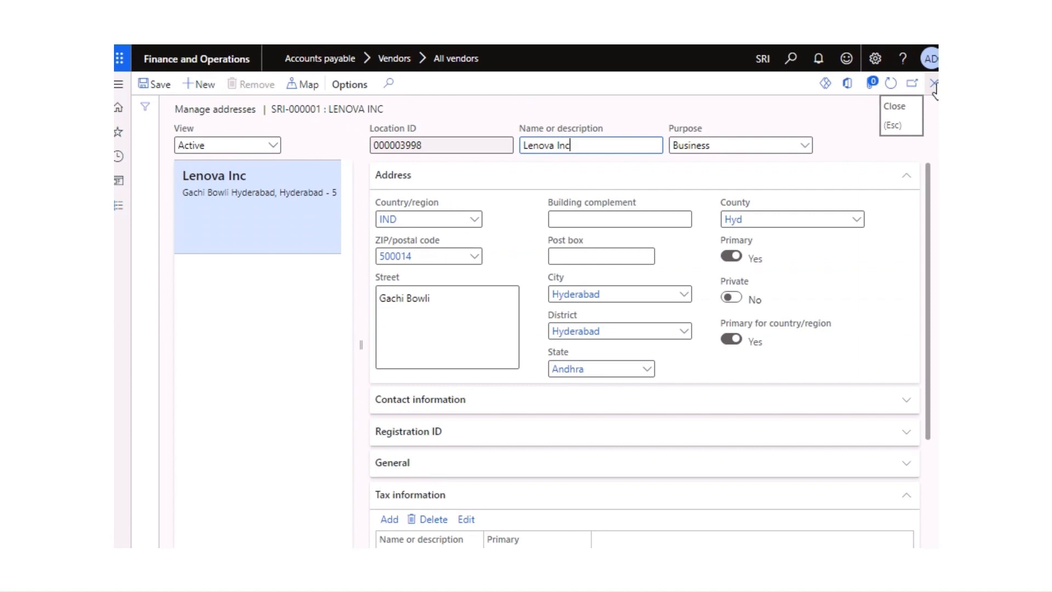
click(931, 86)
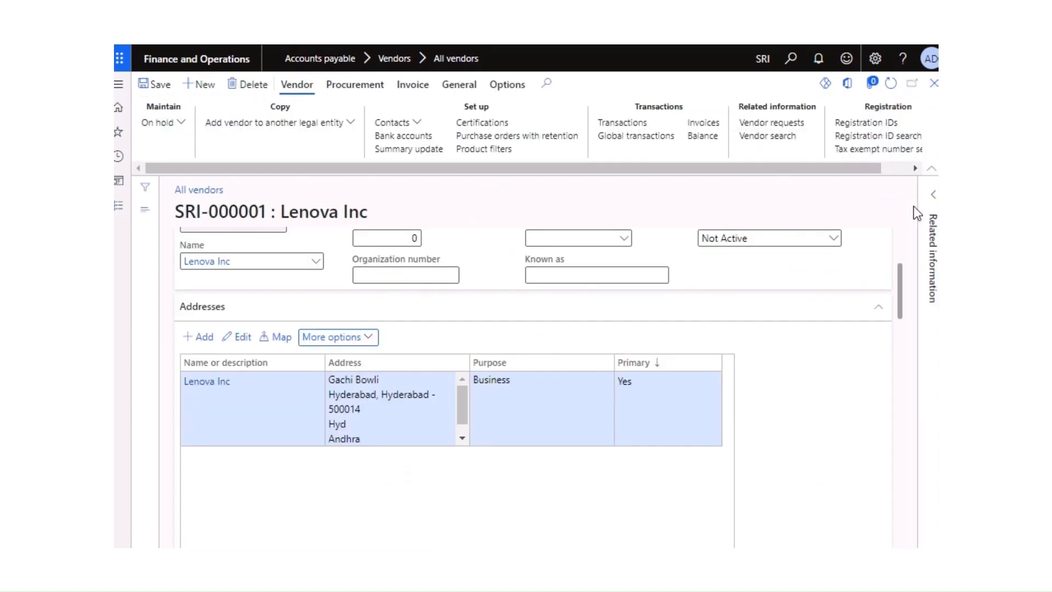
drag(899, 267, 886, 167)
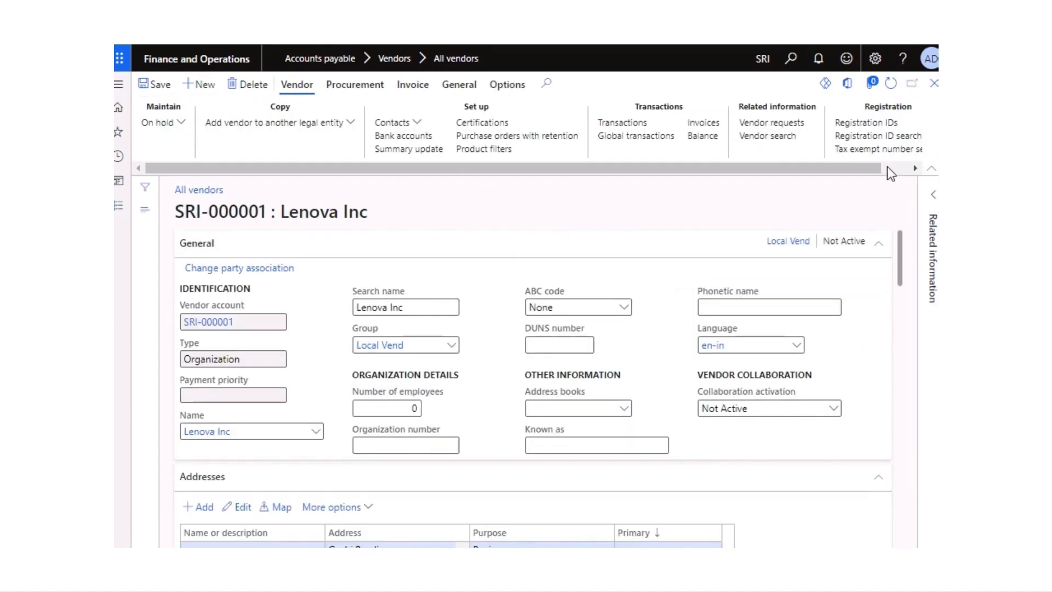
click(160, 86)
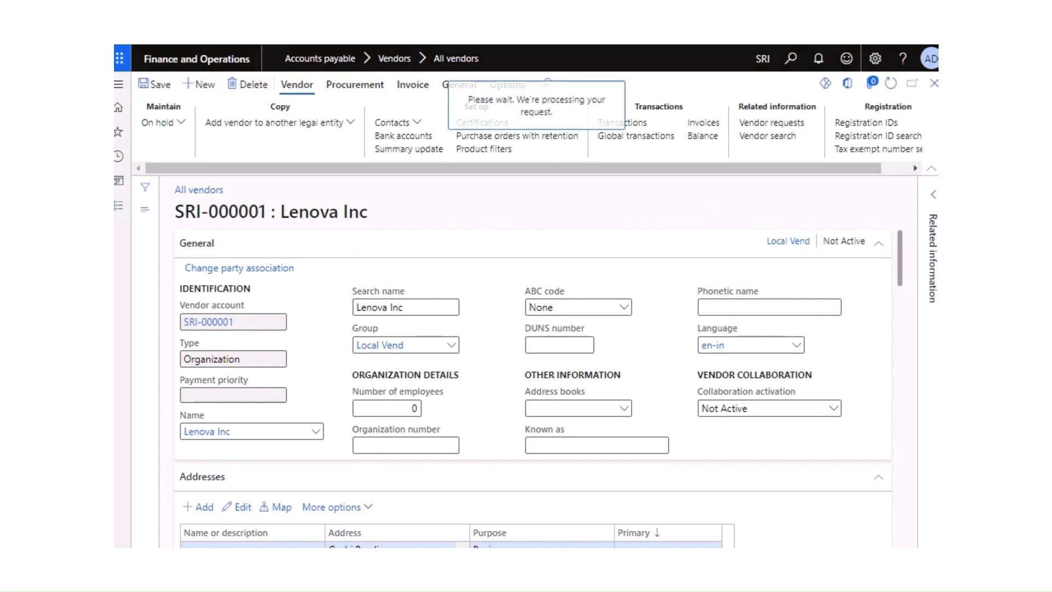
click(891, 84)
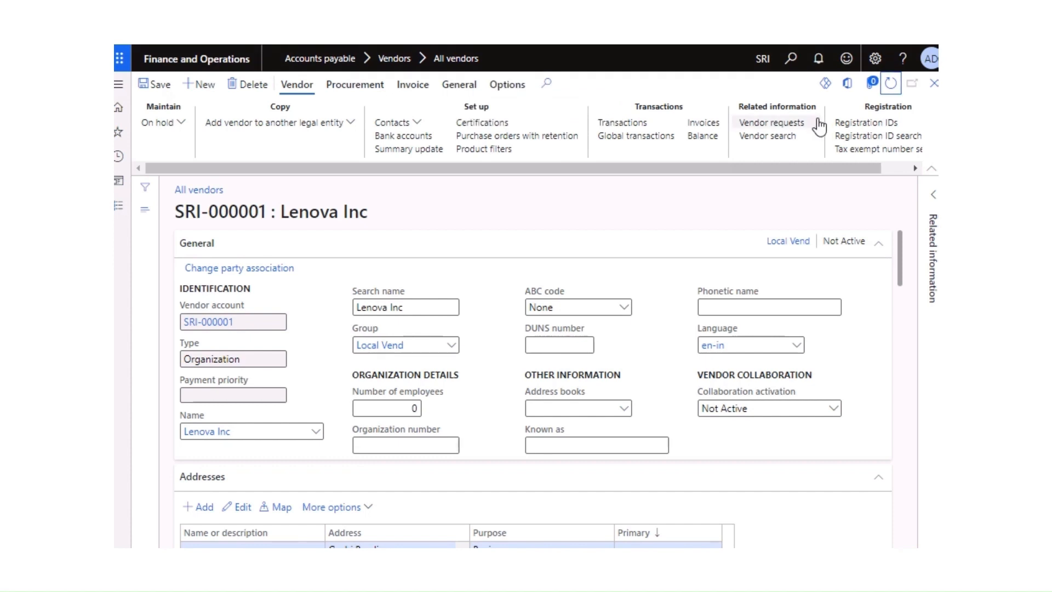
- Reopen the vendor's address management and review the Lenova INC tax information record, then return to the vendor
click(864, 123)
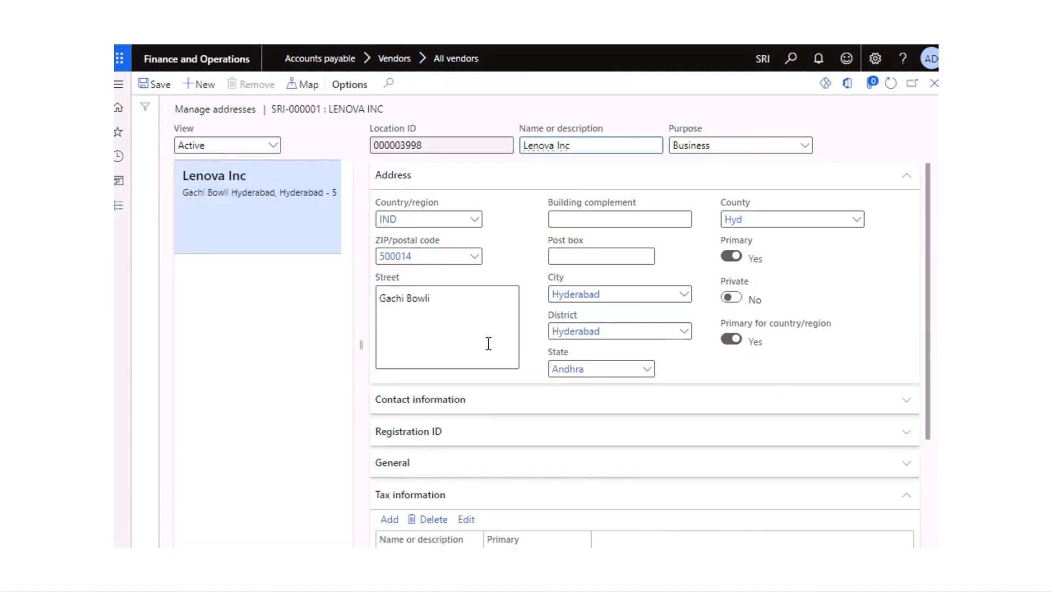
drag(928, 284, 925, 368)
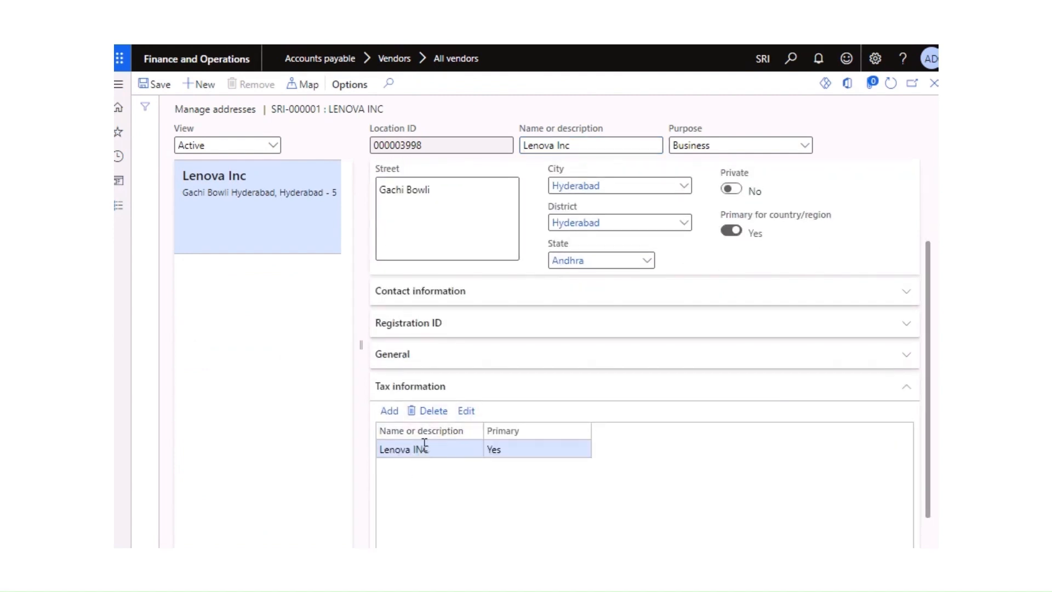
click(465, 410)
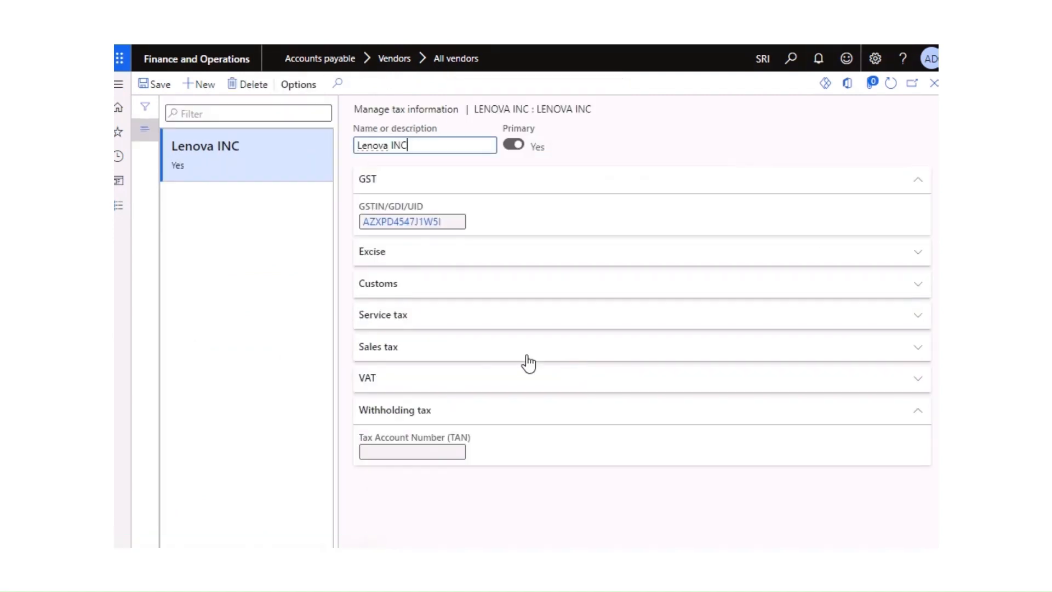
click(934, 84)
click(934, 84)
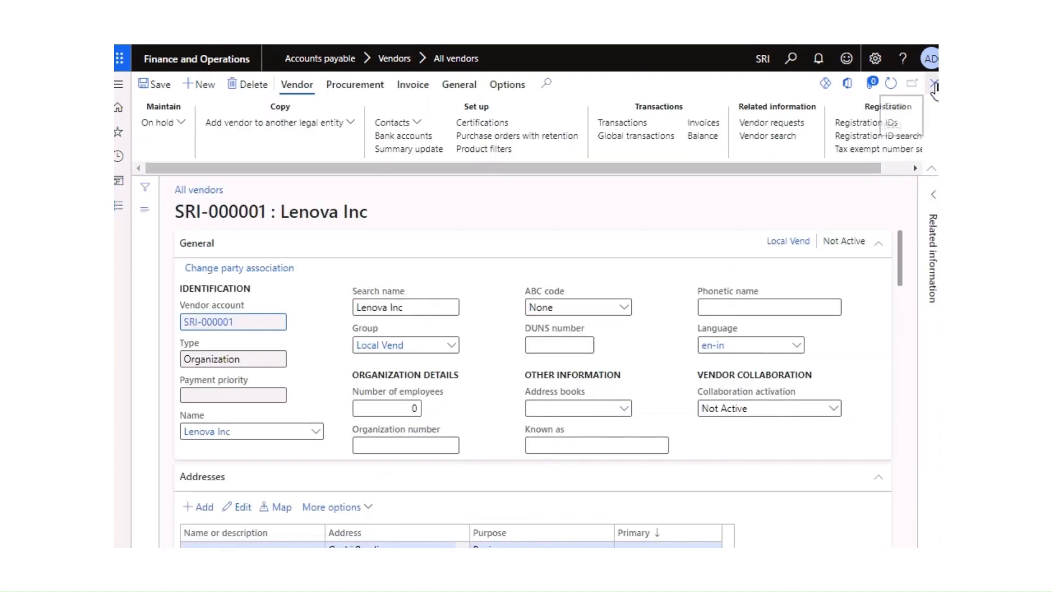
- Switch to the Enterprise tax registration numbers page and view its Excel options
click(934, 84)
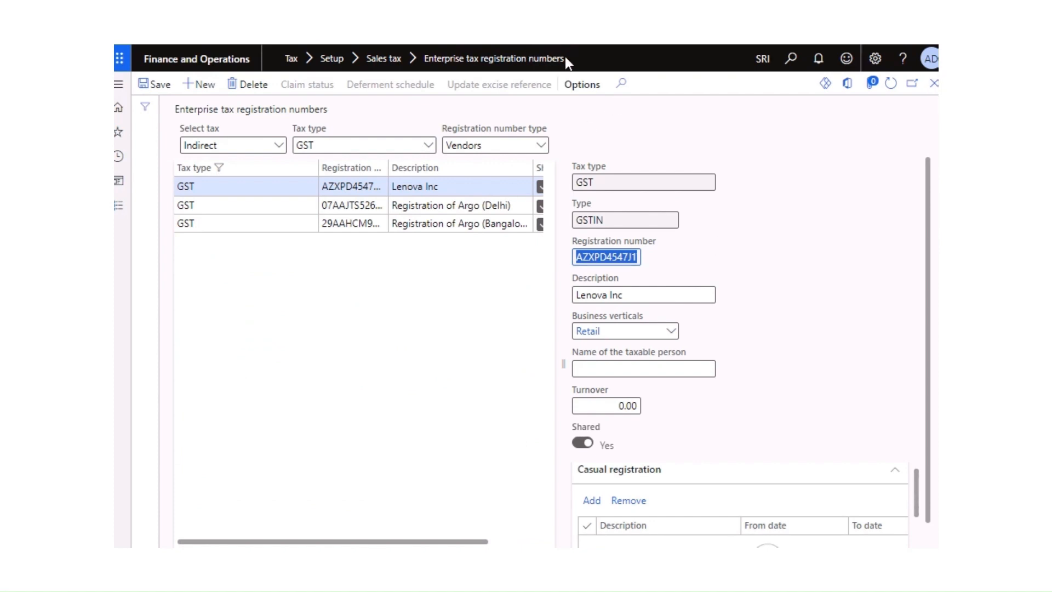
drag(564, 58, 425, 68)
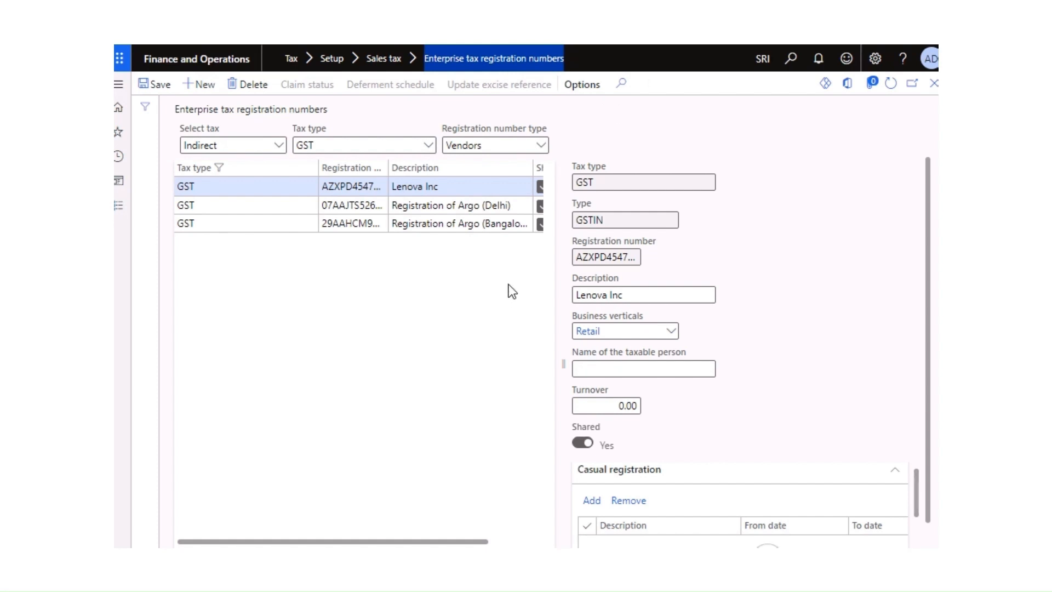
click(803, 159)
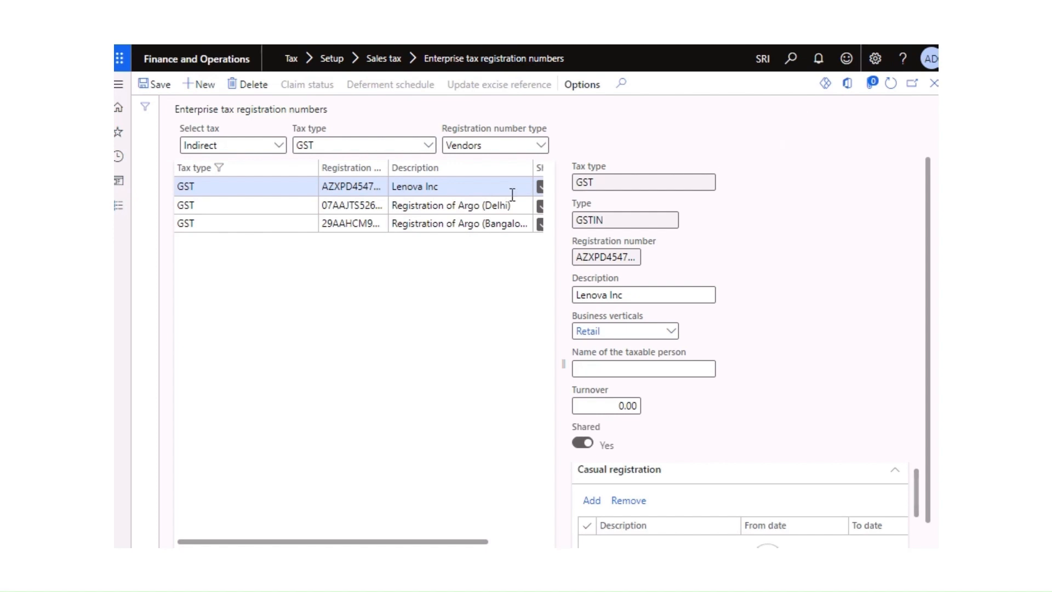
click(846, 87)
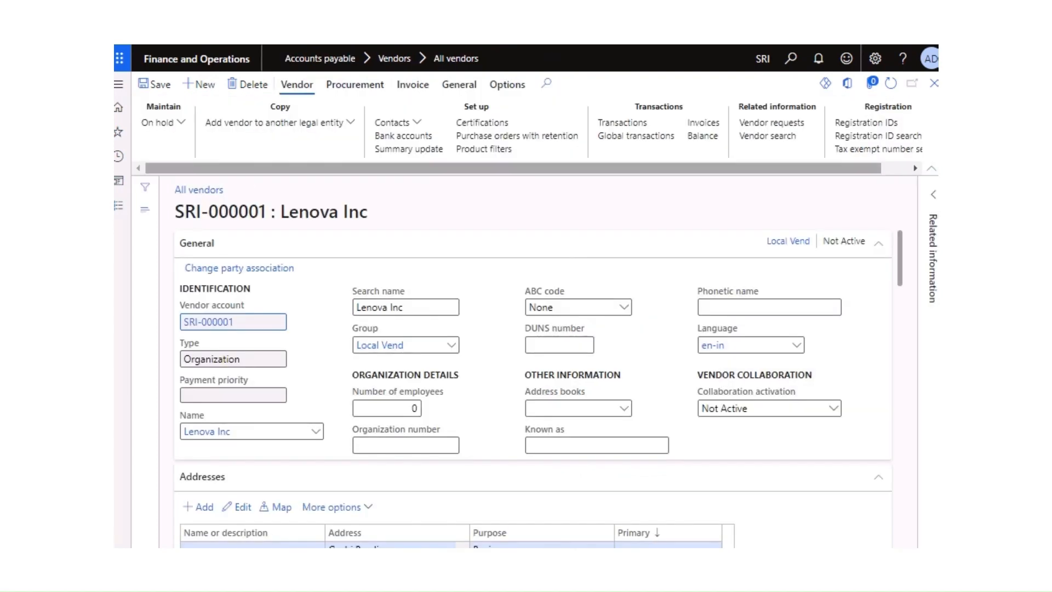
- From the vendor record, open the Data management workspace and start a new export project
click(121, 206)
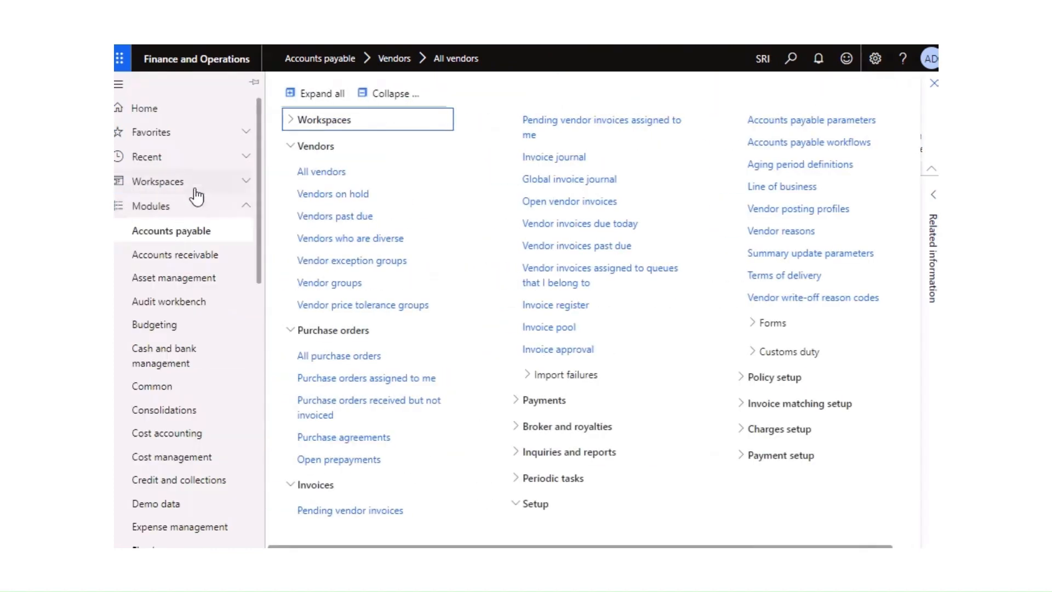
click(172, 186)
drag(246, 174, 251, 267)
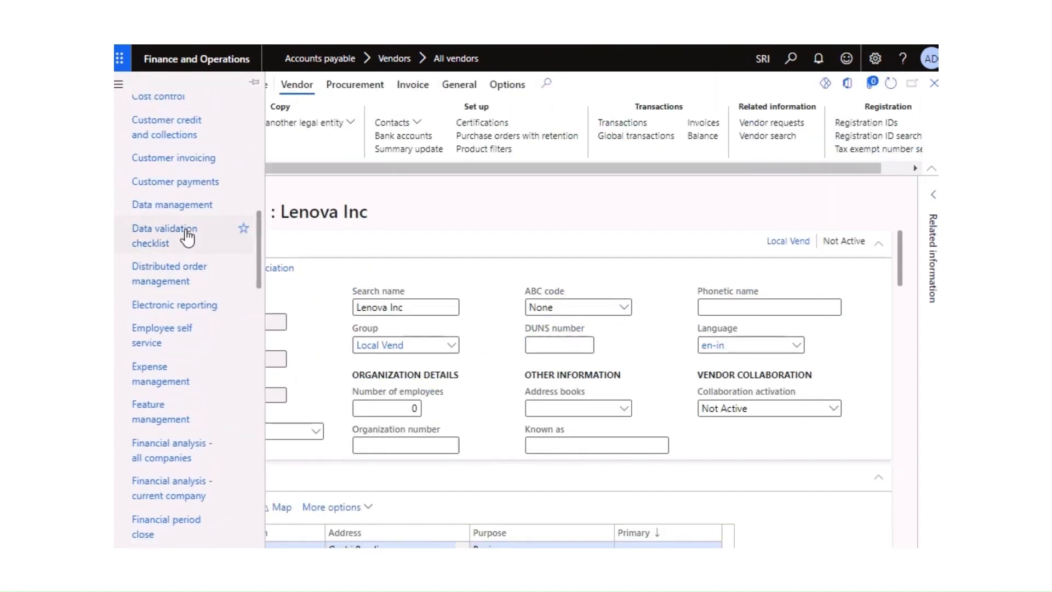
click(167, 206)
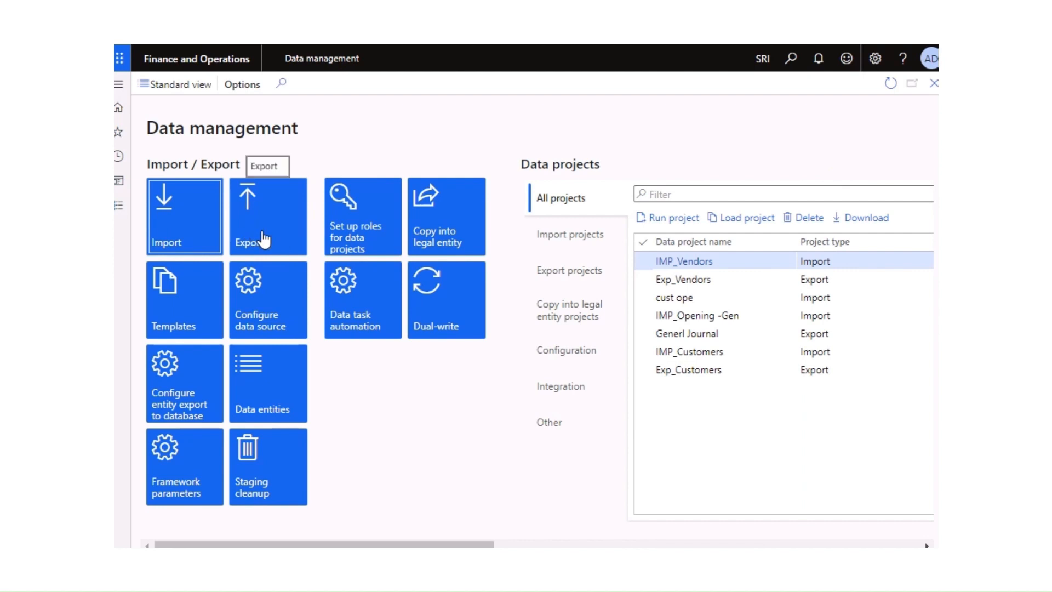
click(260, 233)
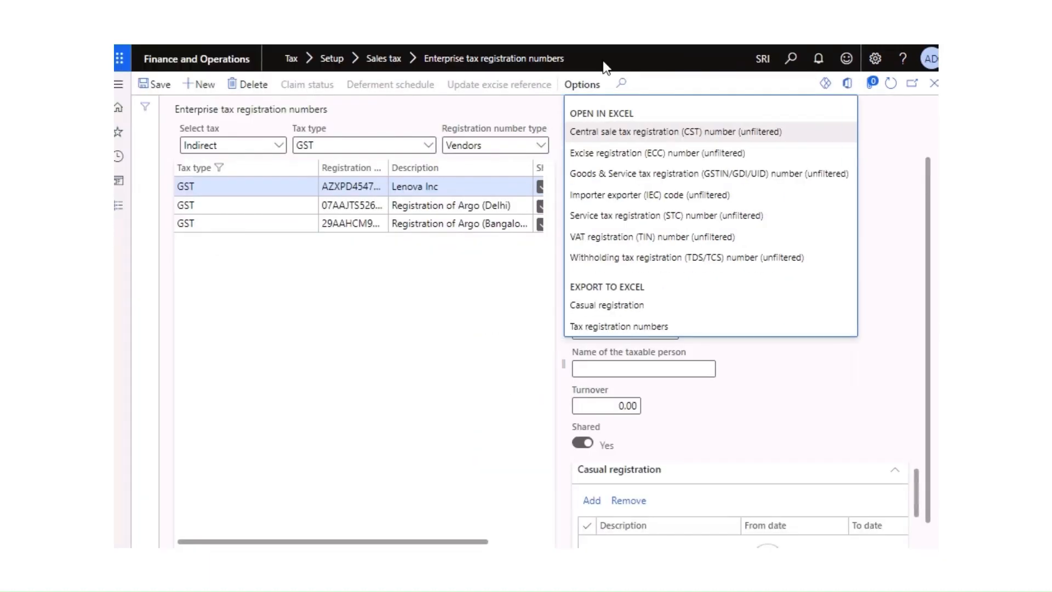
- Review the Open in Excel entities on the Enterprise tax registration numbers page, then return to the new export project
click(912, 88)
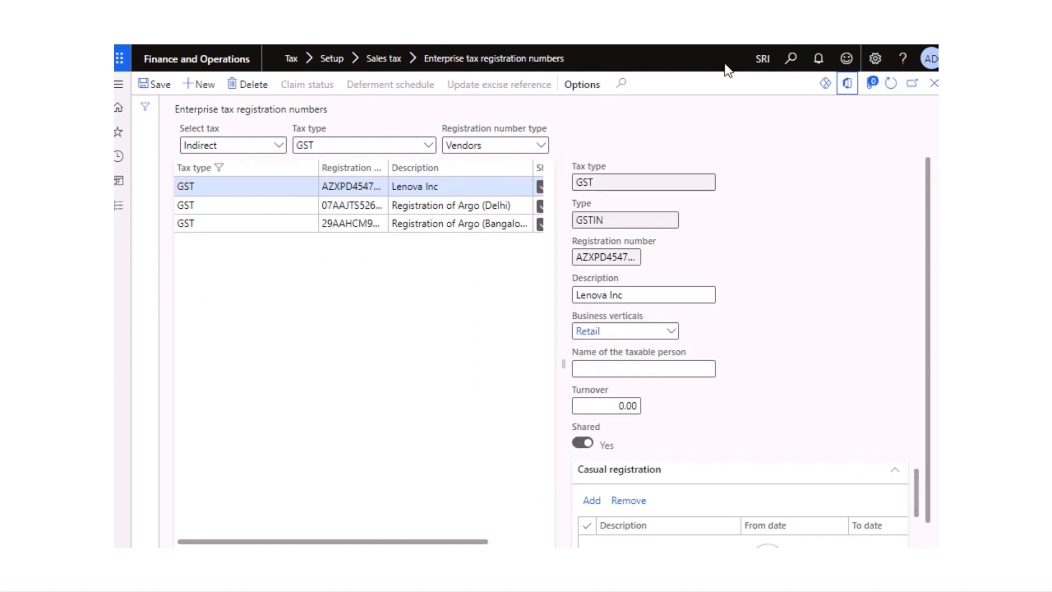
click(848, 88)
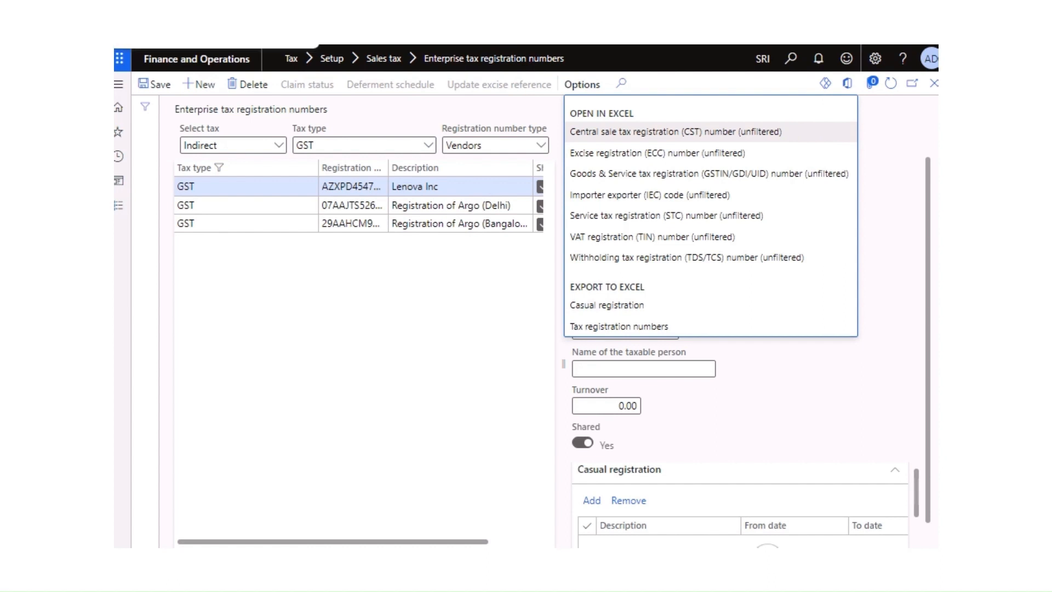
key(super+Tab)
key(Escape)
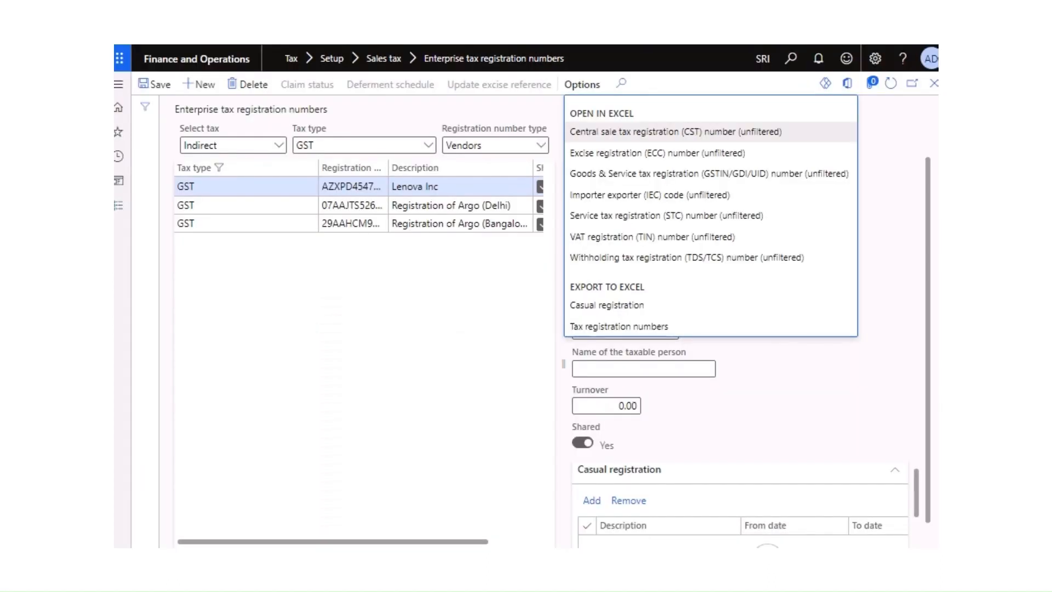
click(364, 586)
click(364, 586)
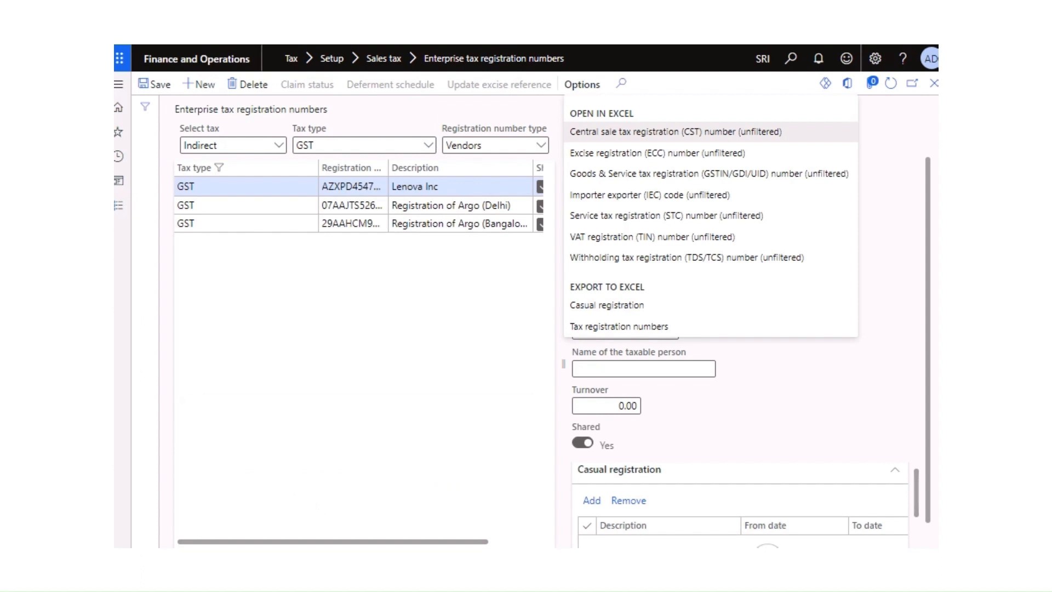
click(364, 586)
click(300, 496)
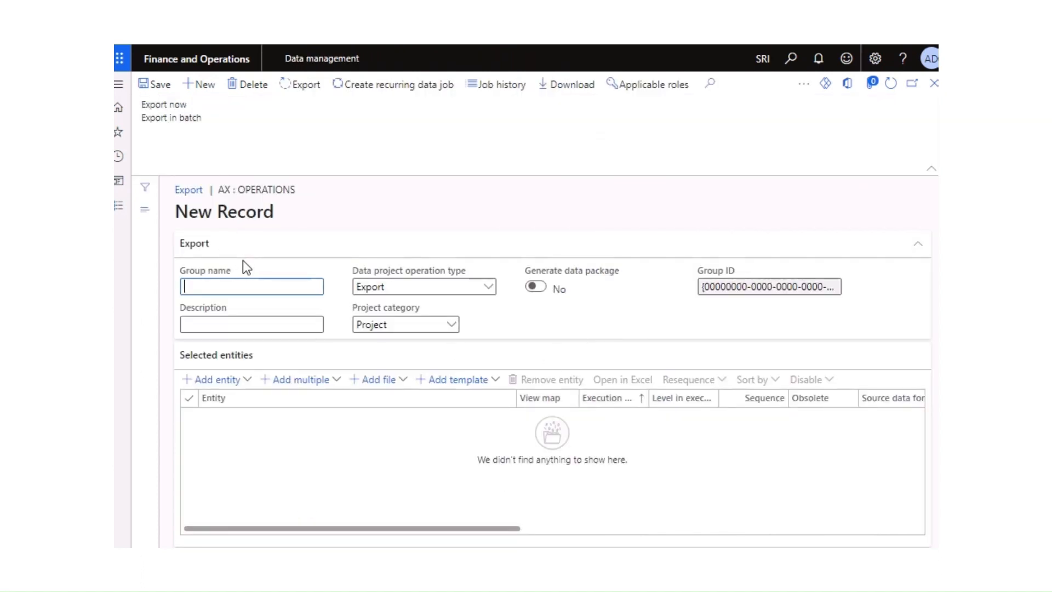
- Name the export project Exp-GST and open the form for adding an entity to it
text(gsa)
key(BackSpace)
key(BackSpace)
key(BackSpace)
text(Exp-GST)
click(221, 381)
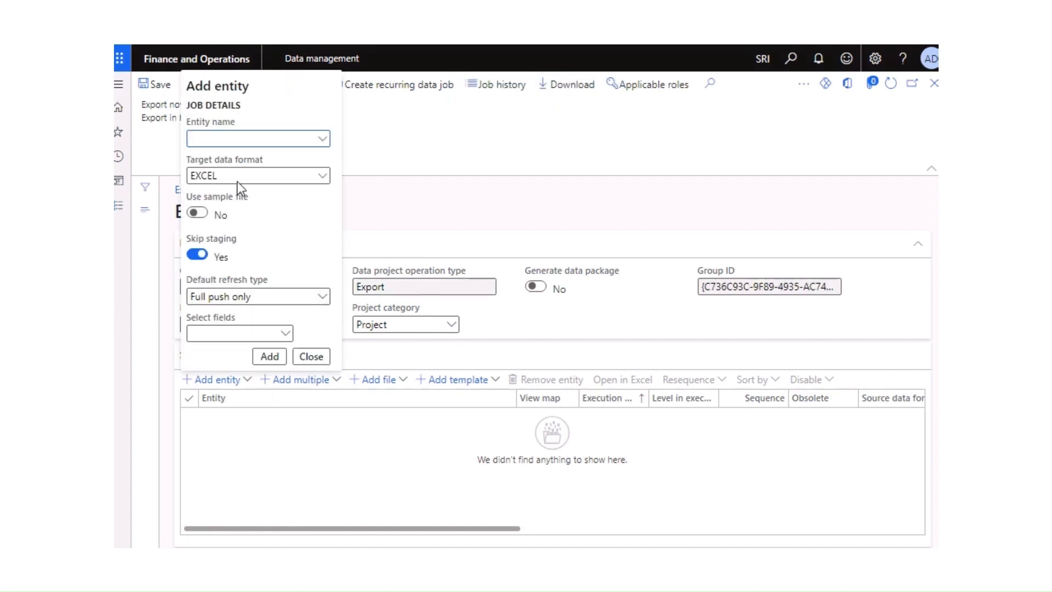
- Search the entity names for gst, then clear the search text
text(g)
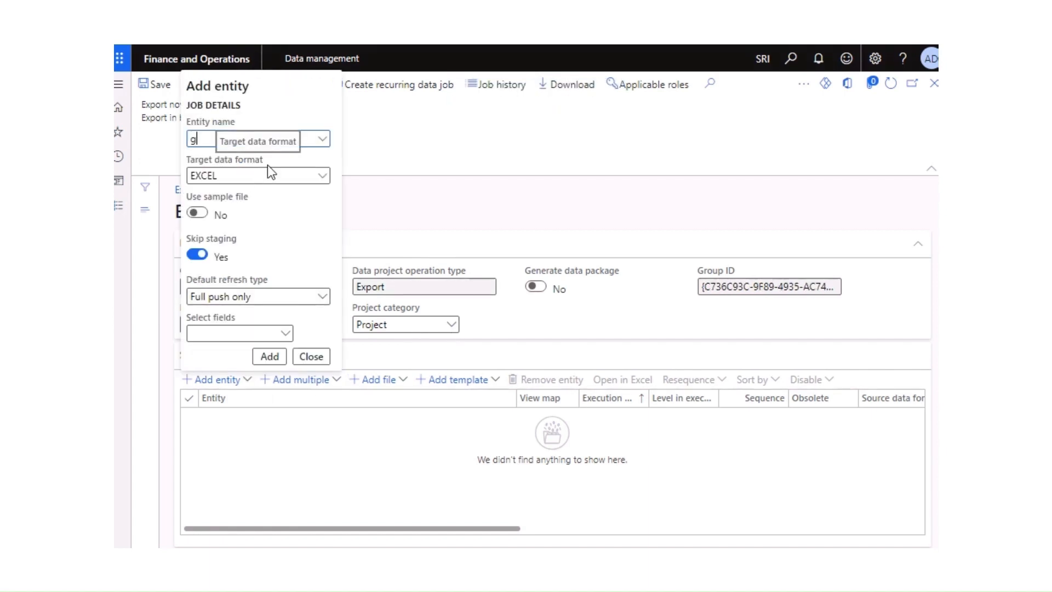
text(st)
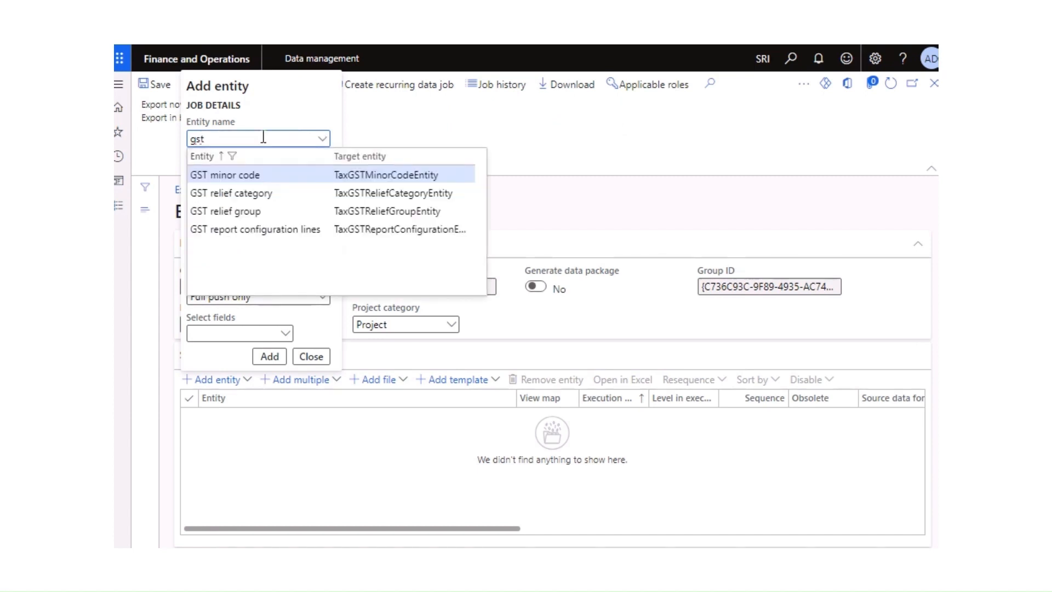
key(BackSpace)
key(BackSpace)
key(BackSpace)
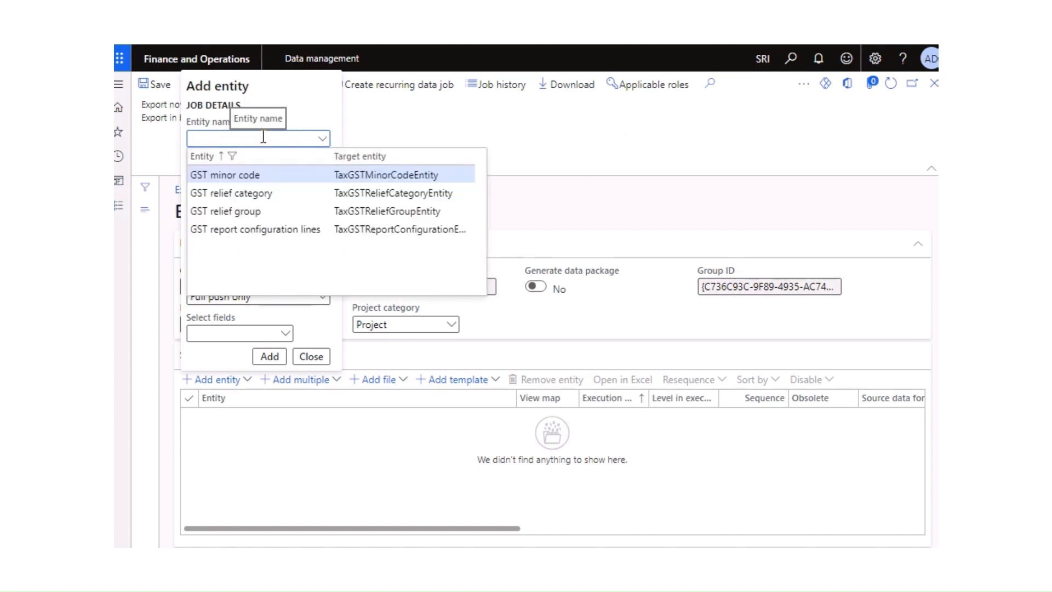
- Check the GST entity's name against the Excel options on the Enterprise tax registration numbers page and return to the entity search
text(gui)
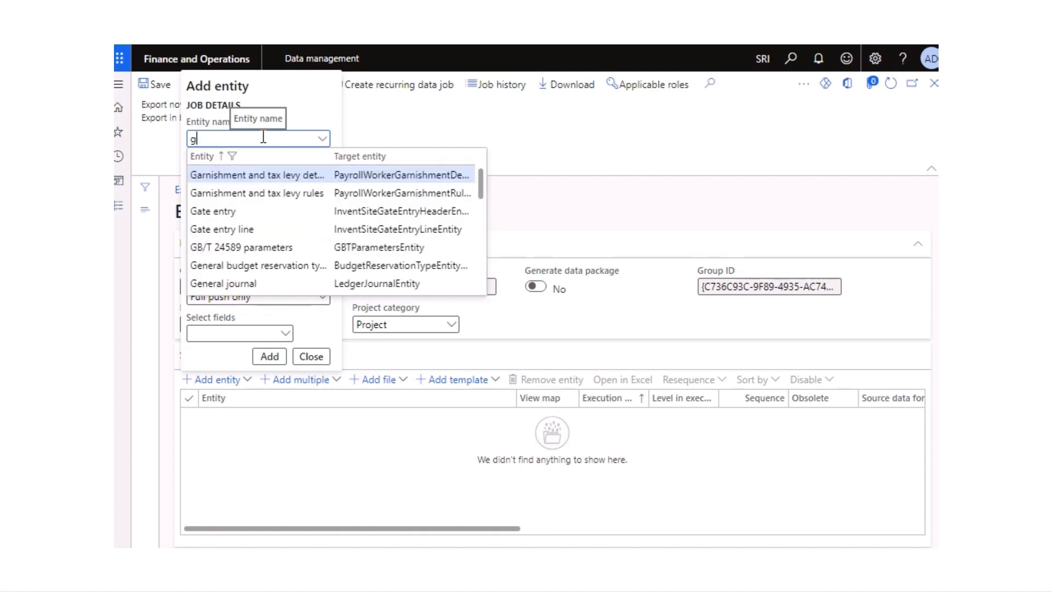
click(263, 137)
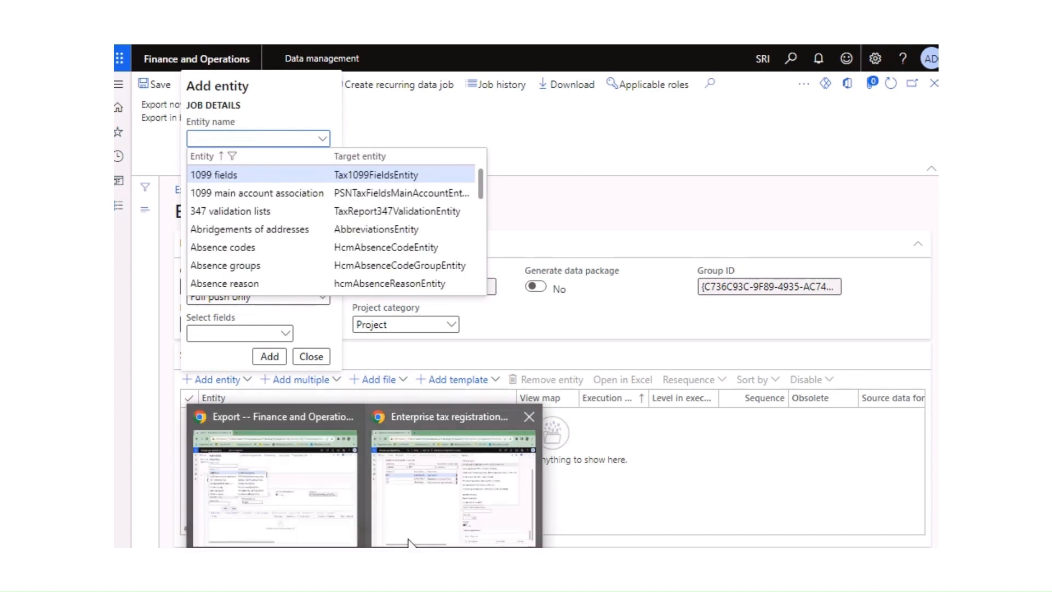
click(446, 482)
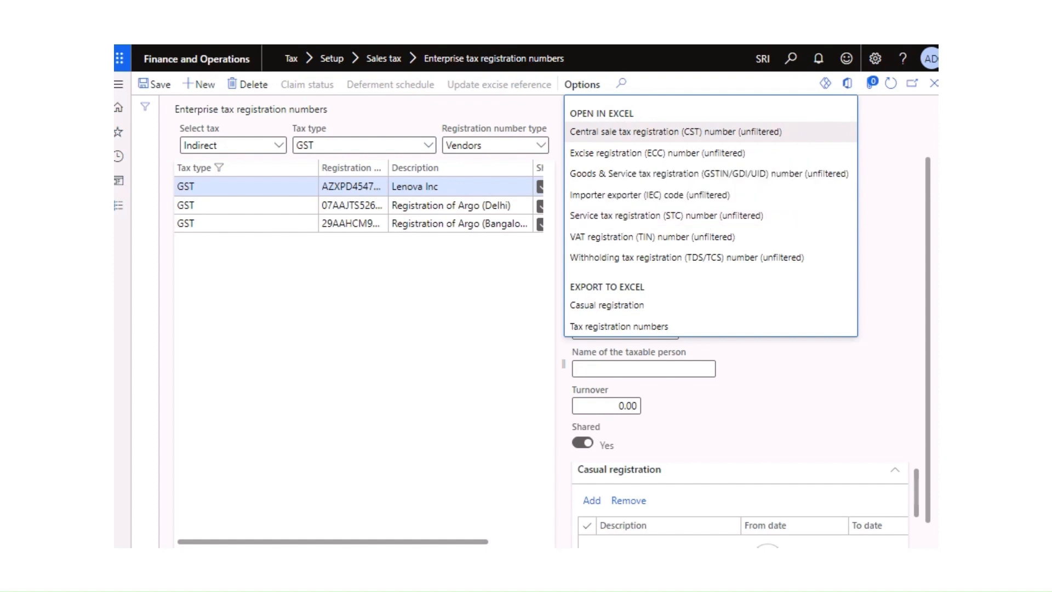
click(313, 501)
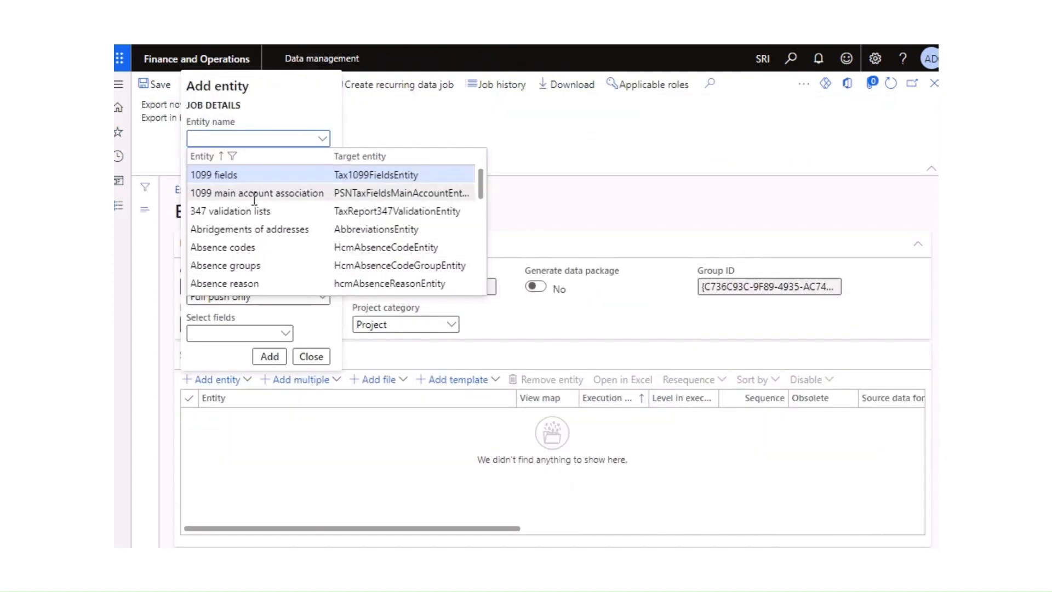
- Add the Goods & Service tax registration (GSTIN/GDI/UID) number entity to the project in EXCEL format with all fields, and close the form
text(goods)
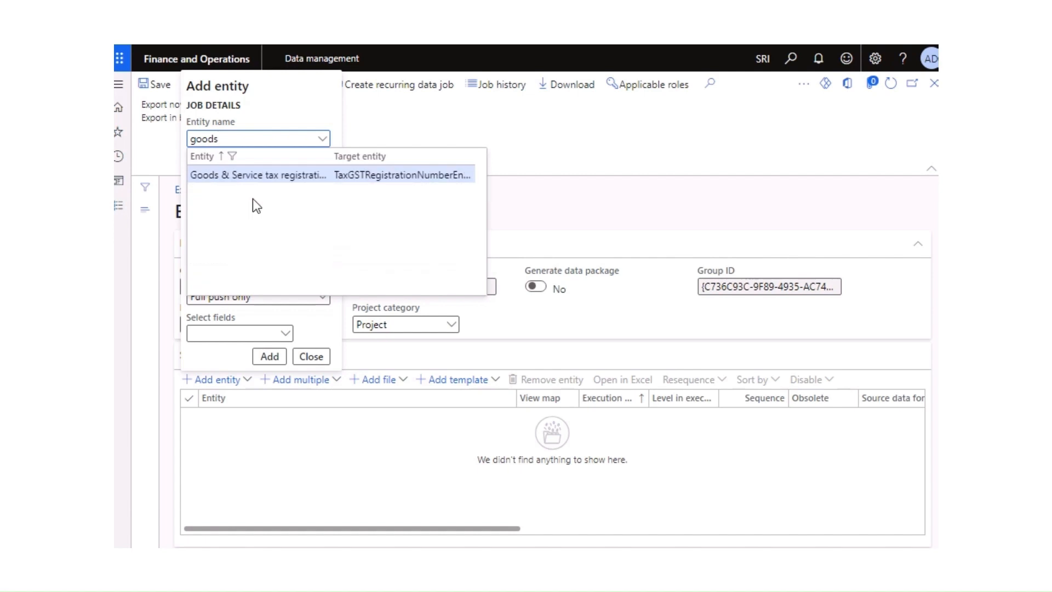
click(301, 174)
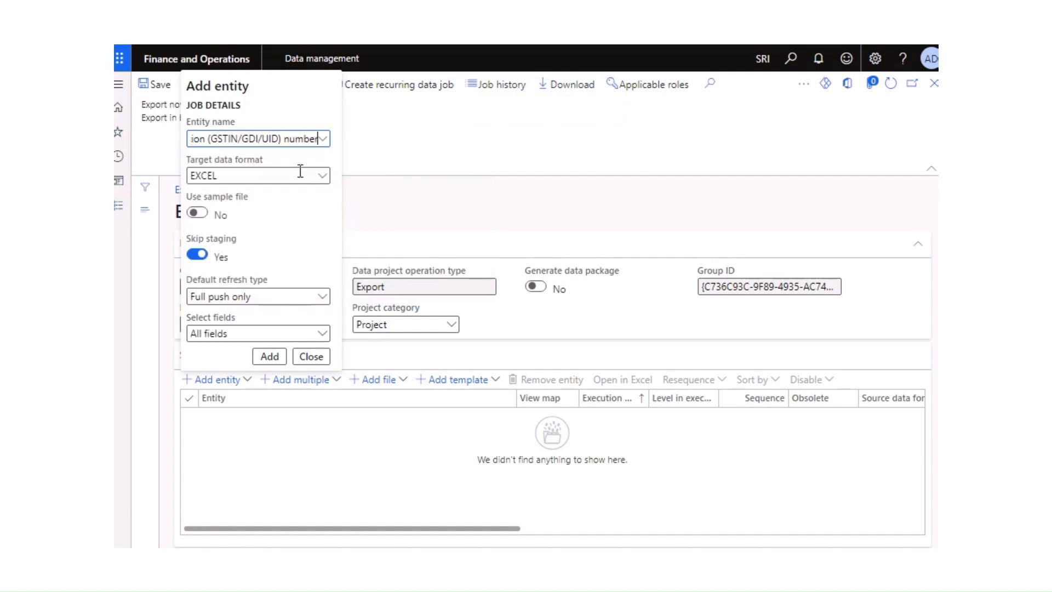
click(322, 140)
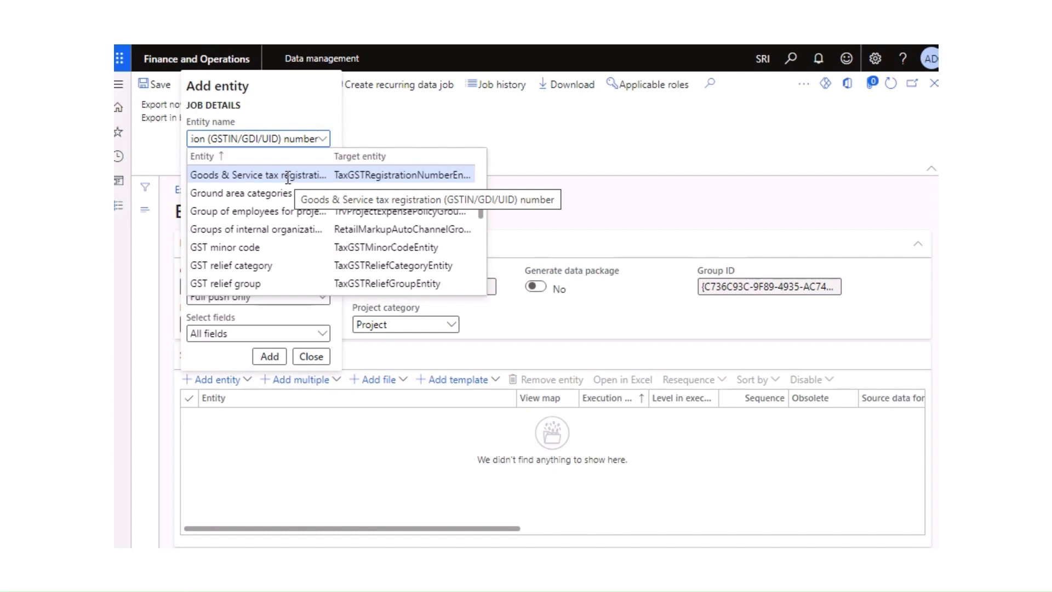
click(286, 174)
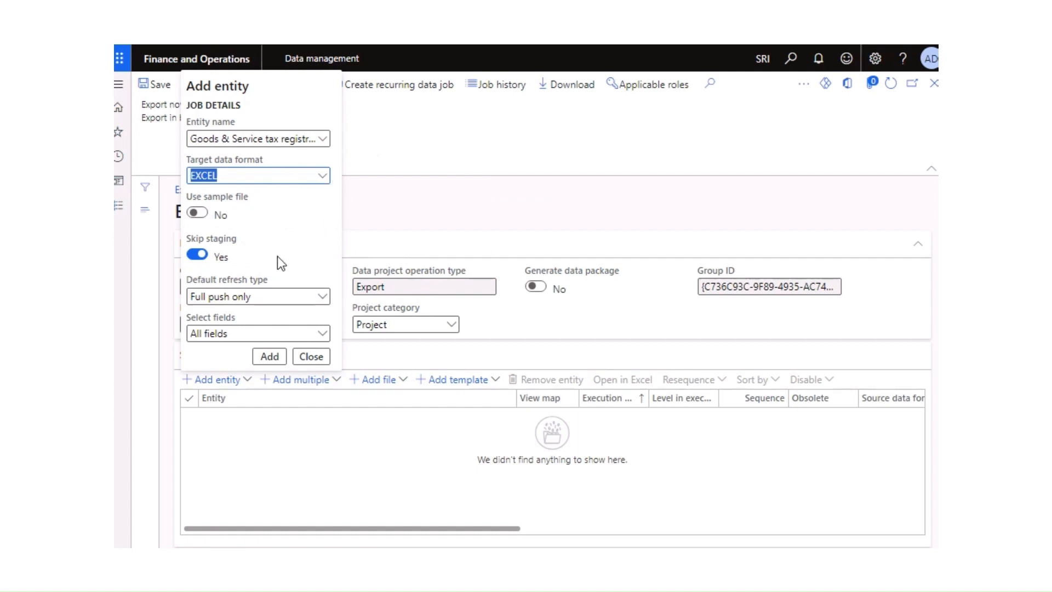
click(270, 356)
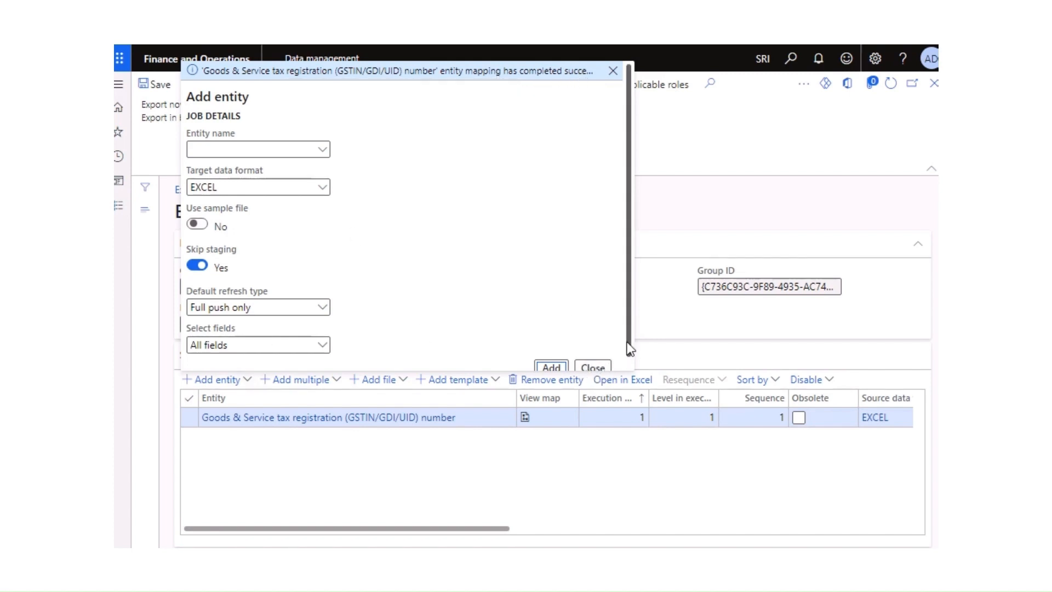
scroll(627, 356, down, 1)
click(595, 358)
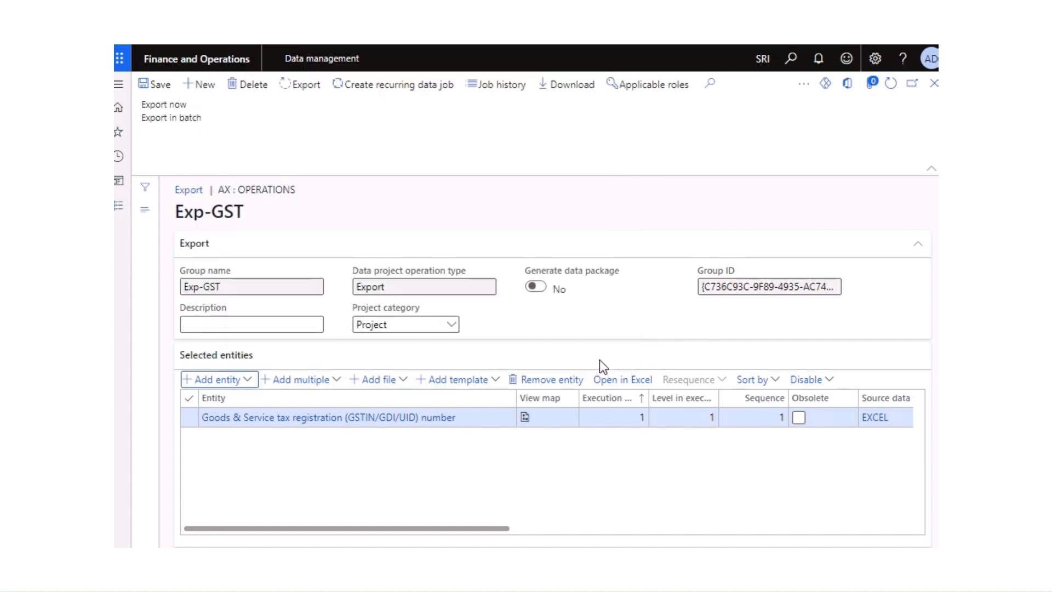
- Run the Exp-GST export and refresh its execution summary
click(306, 89)
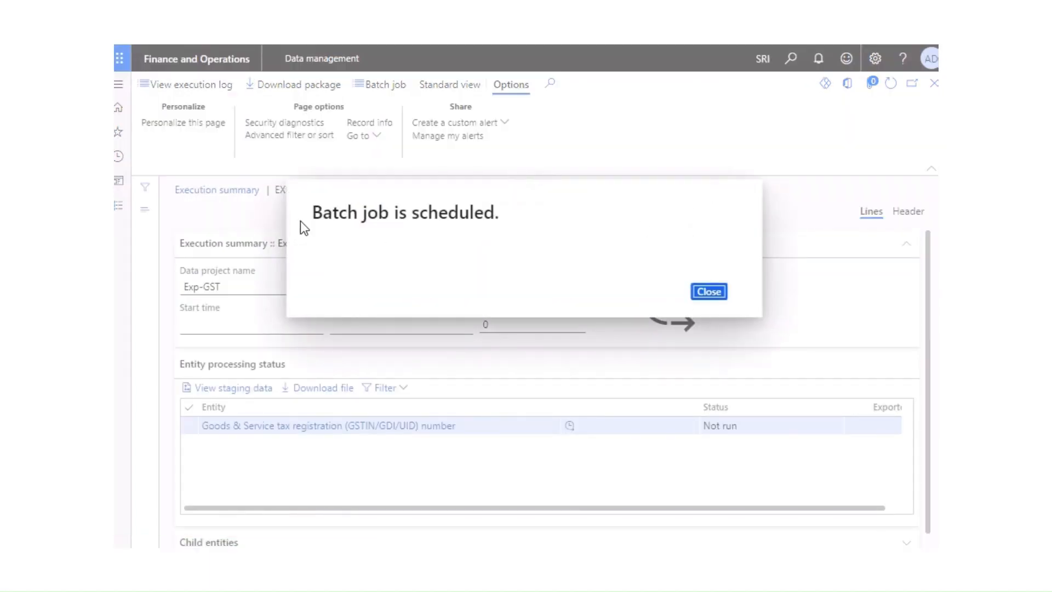
click(707, 291)
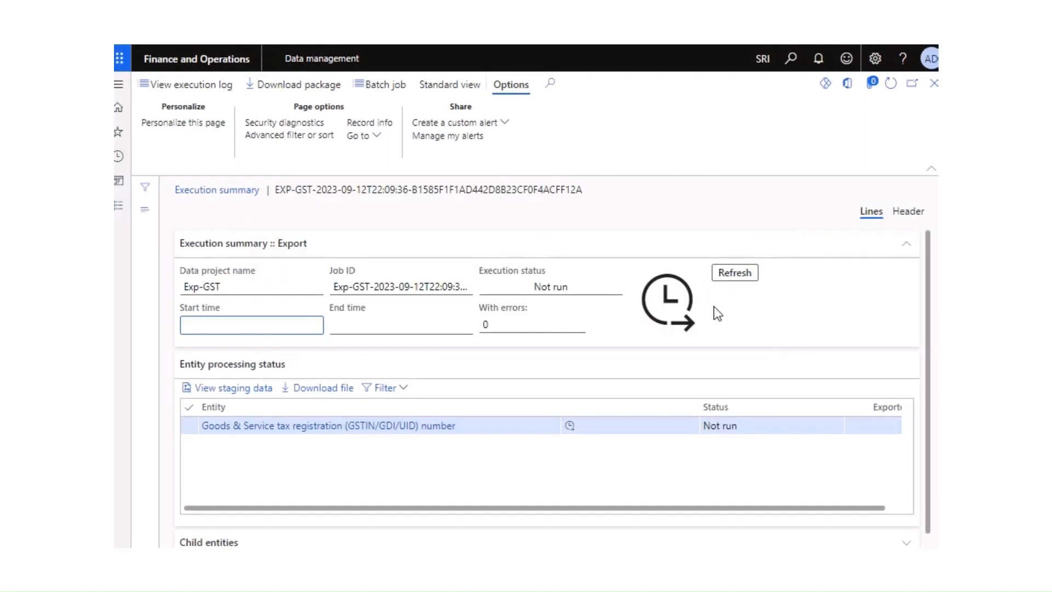
click(733, 276)
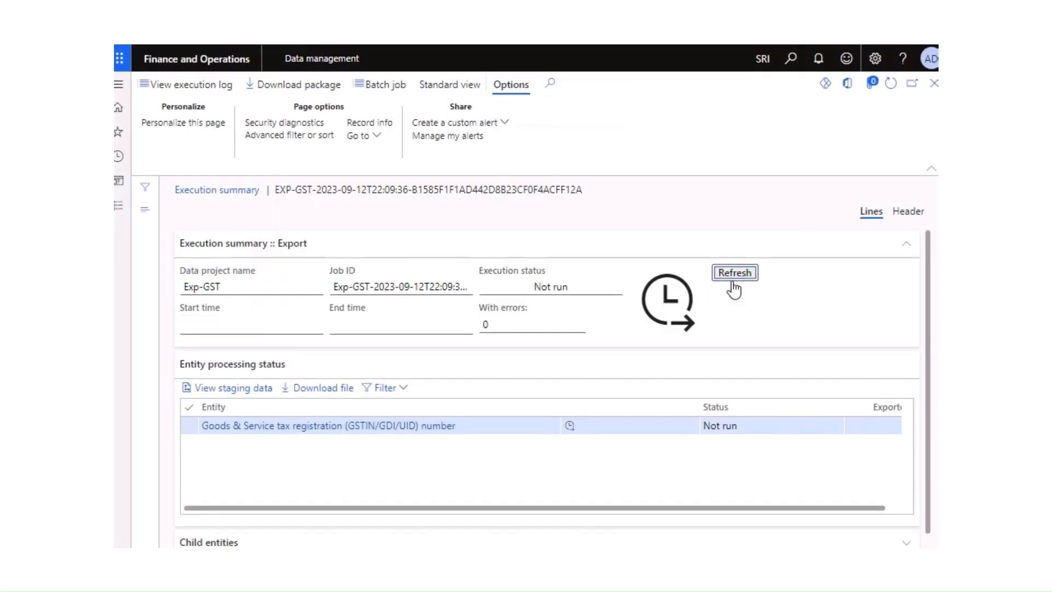
click(733, 282)
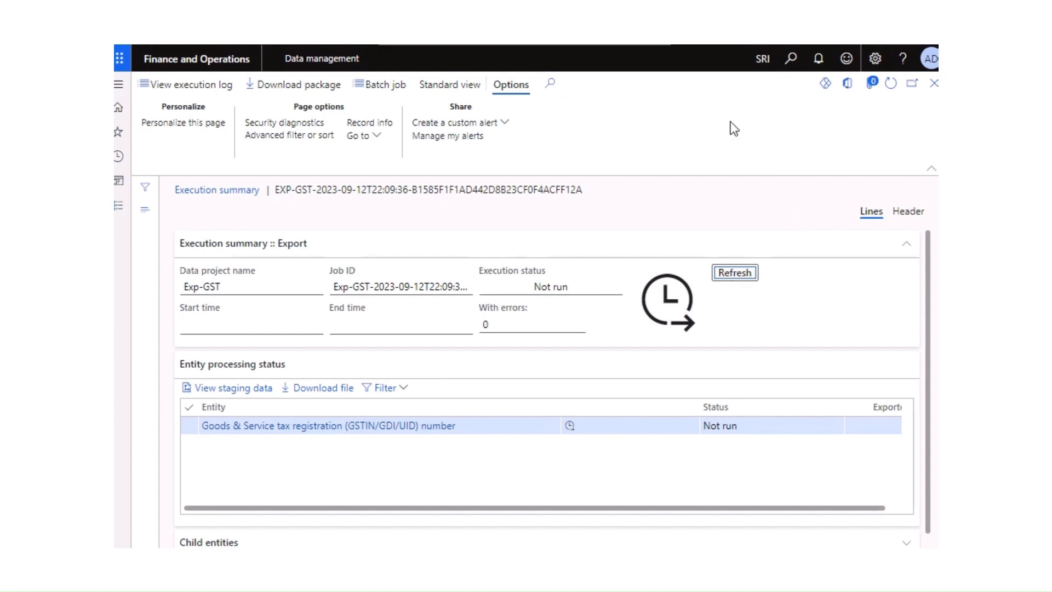
click(735, 272)
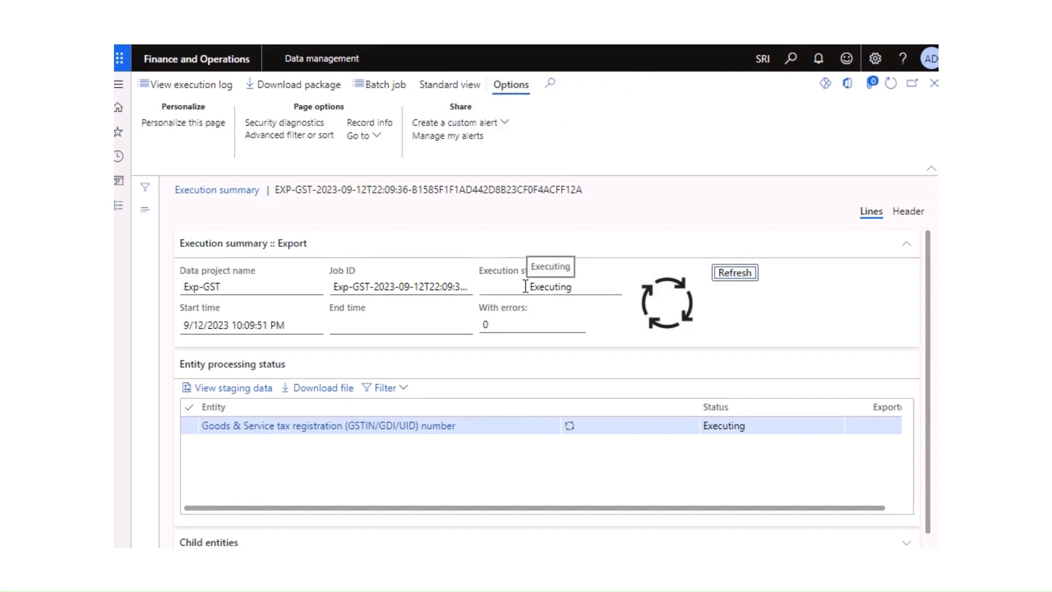
- Check the job and entity statuses, refreshing the execution summary until the export finishes
drag(529, 286, 569, 281)
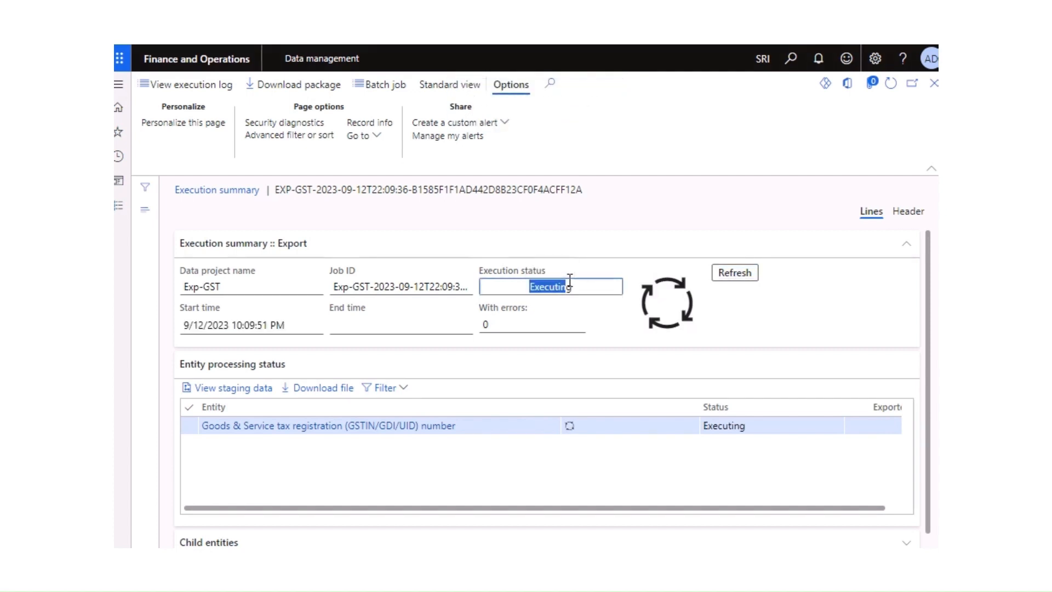
drag(705, 432, 773, 427)
click(710, 481)
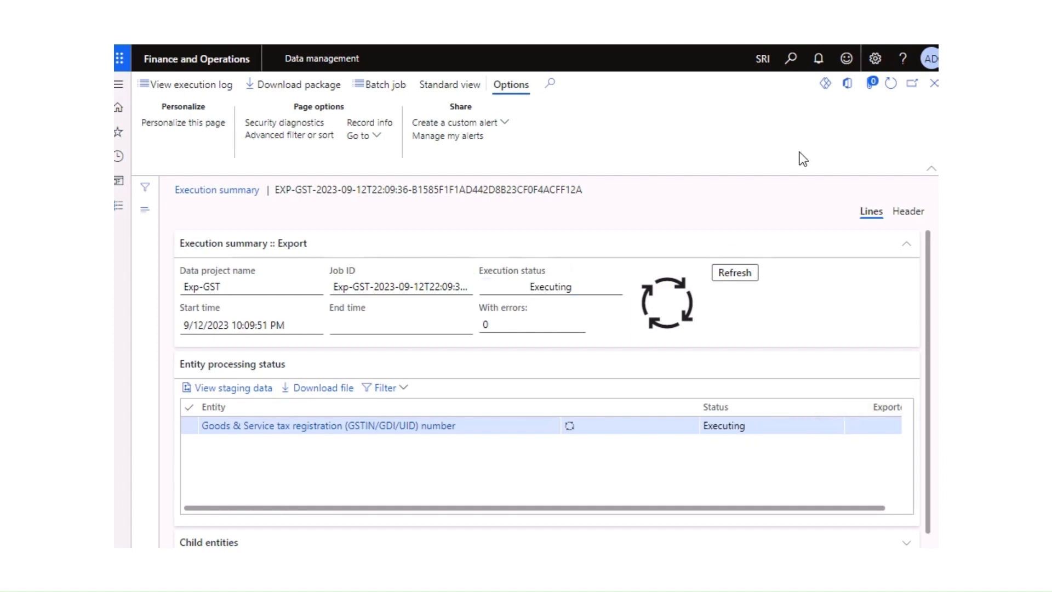
click(736, 275)
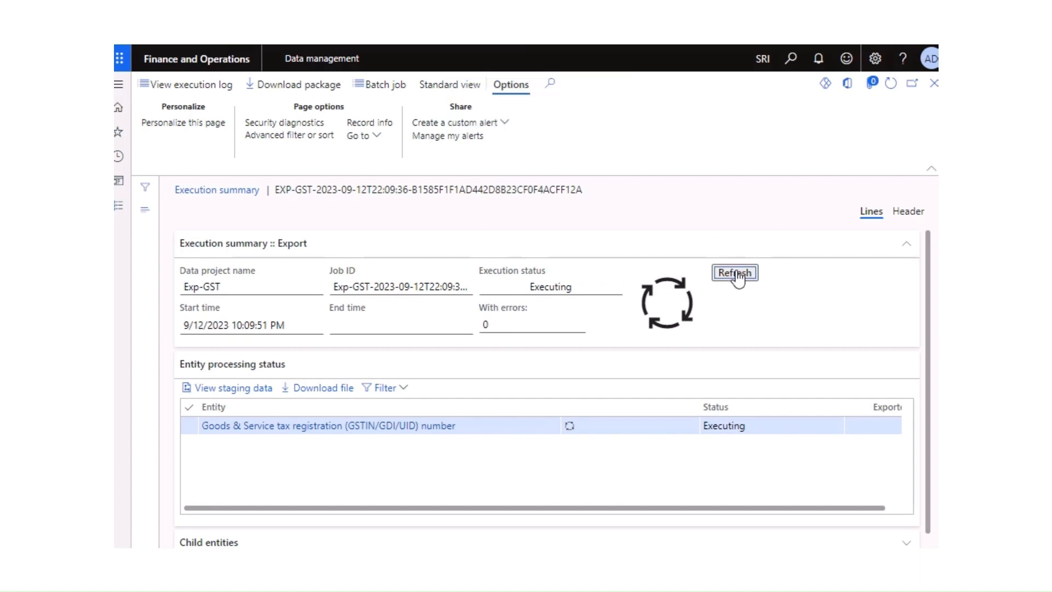
click(737, 275)
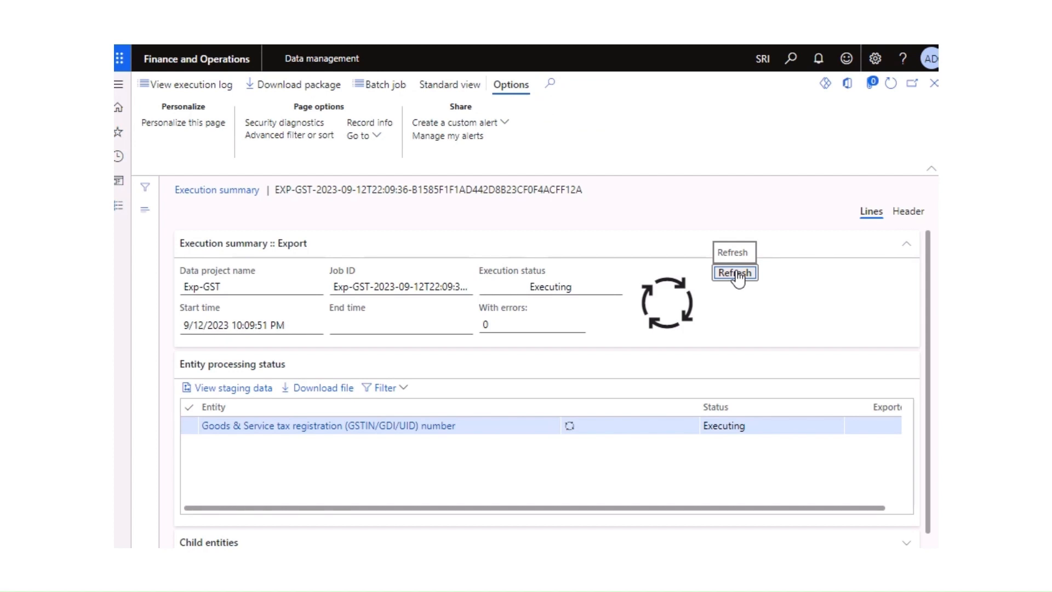
click(738, 276)
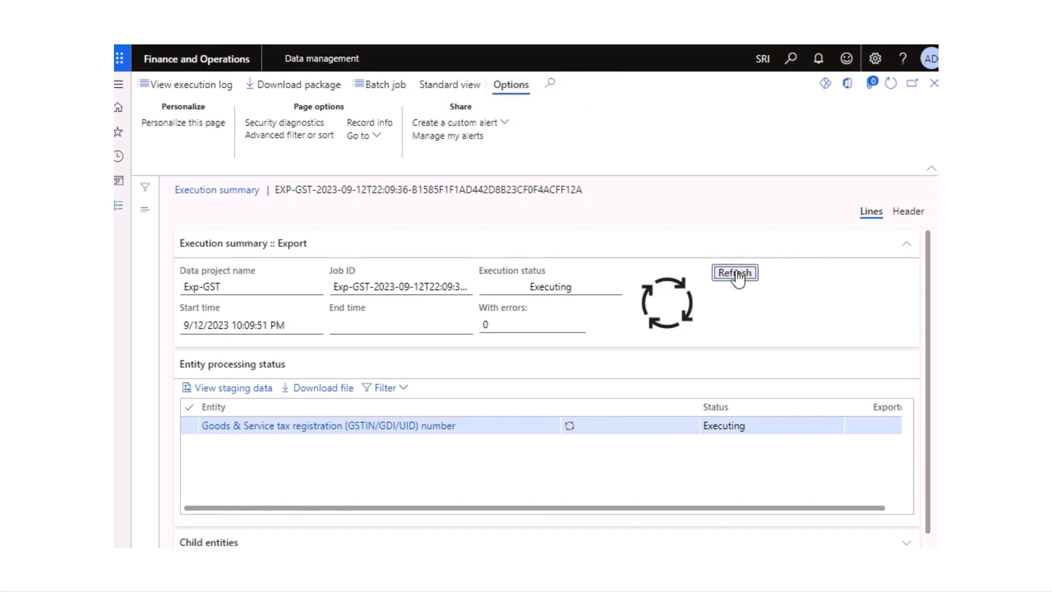
click(737, 276)
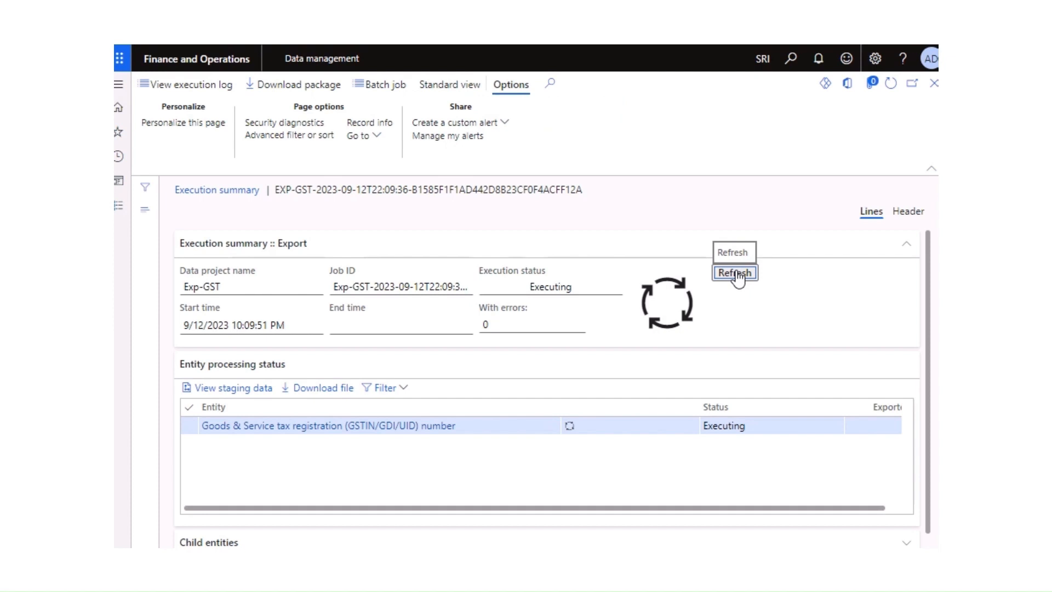
click(738, 277)
click(735, 274)
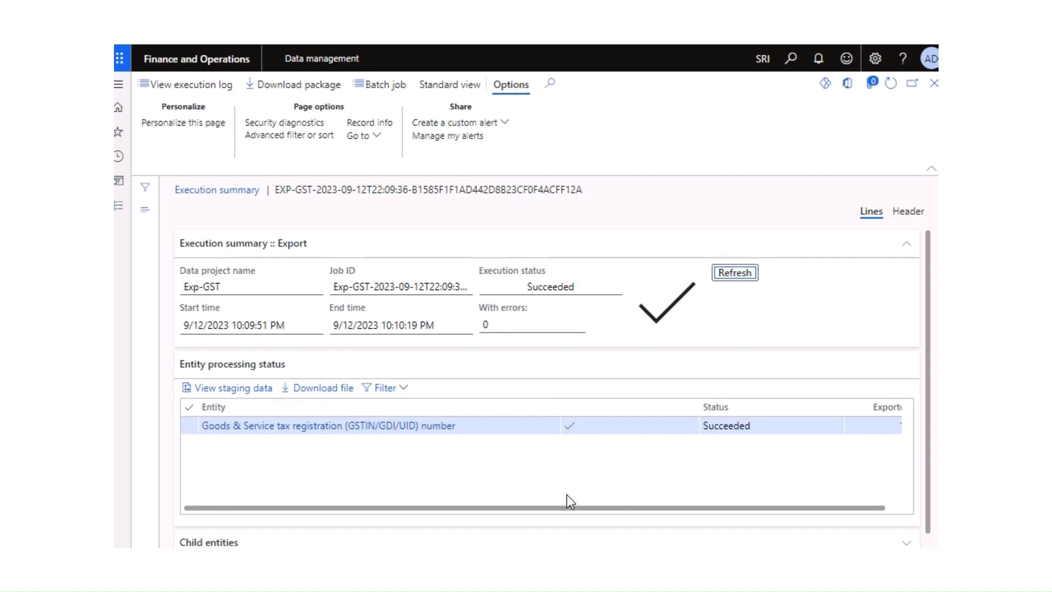
- Check the GST entity's exported record count, then download its Excel file and save it to the Desktop
drag(563, 508, 880, 488)
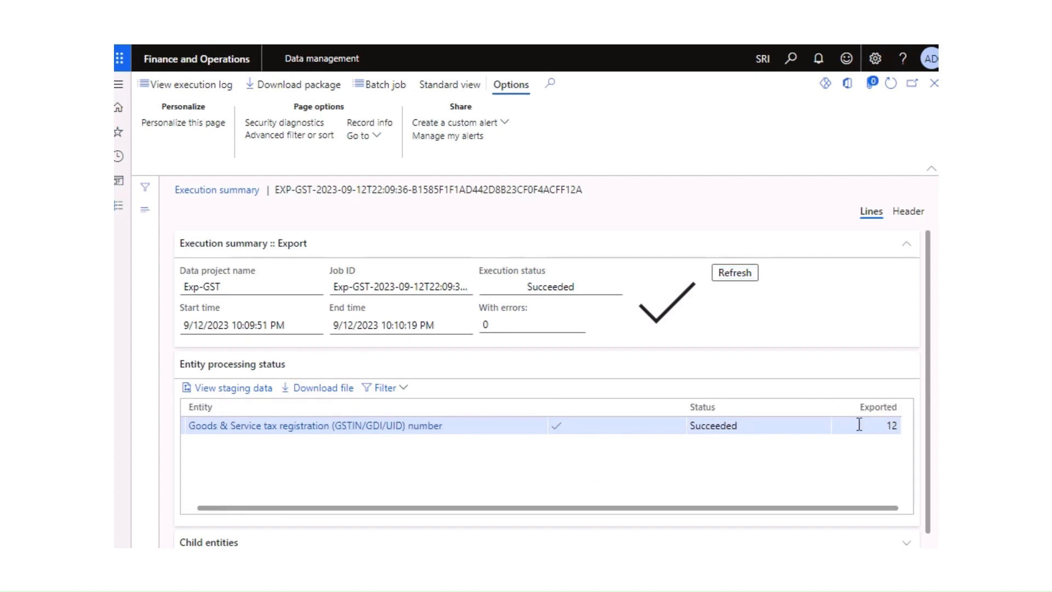
click(328, 390)
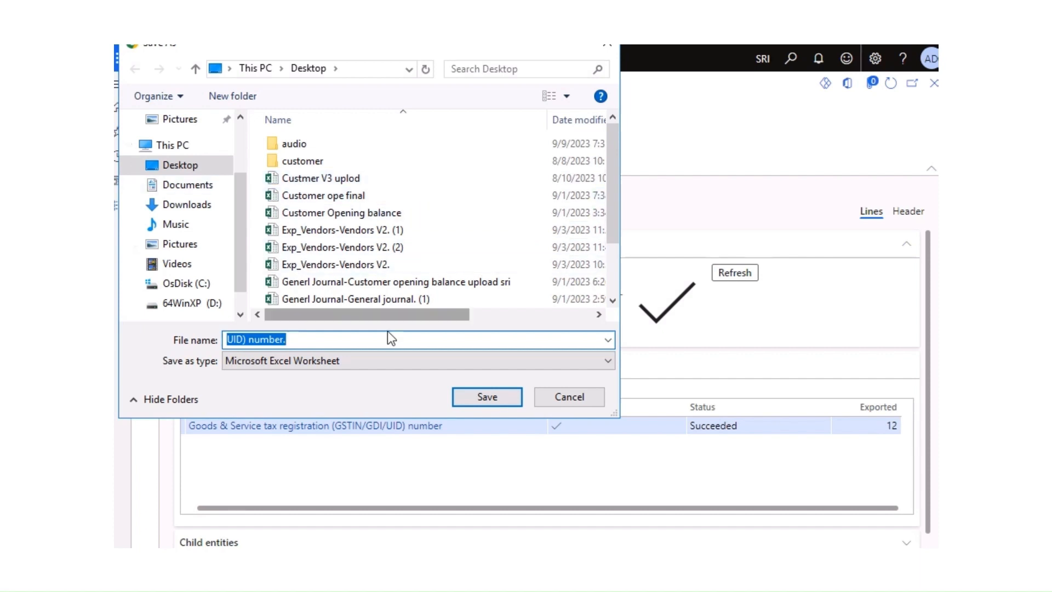
click(482, 397)
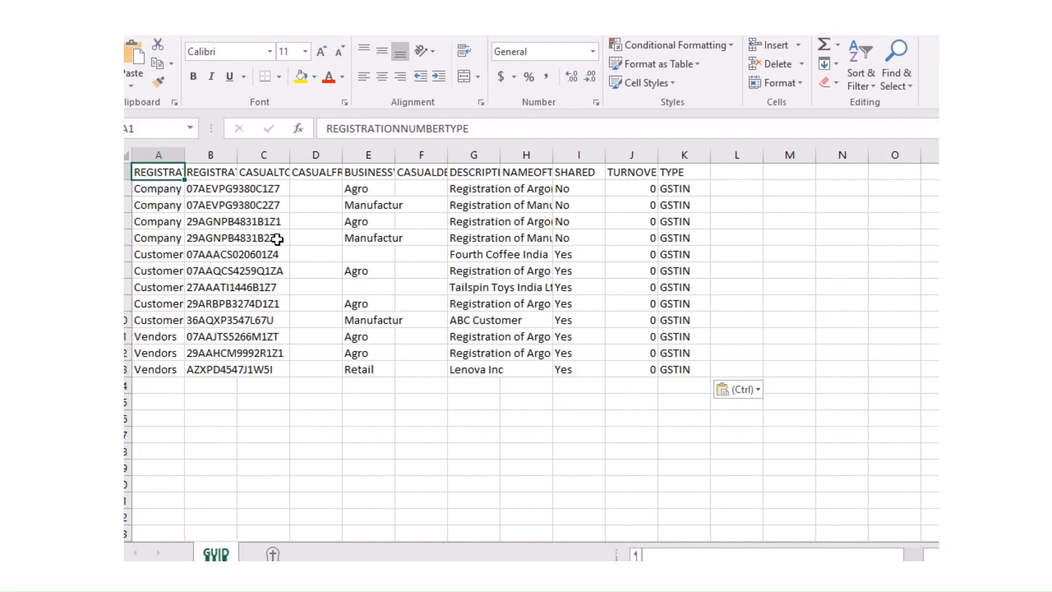
- In the exported Excel workbook, fill the Lenova Inc description cell with yellow and widen the DESCRIPTION column to fit its text
click(205, 242)
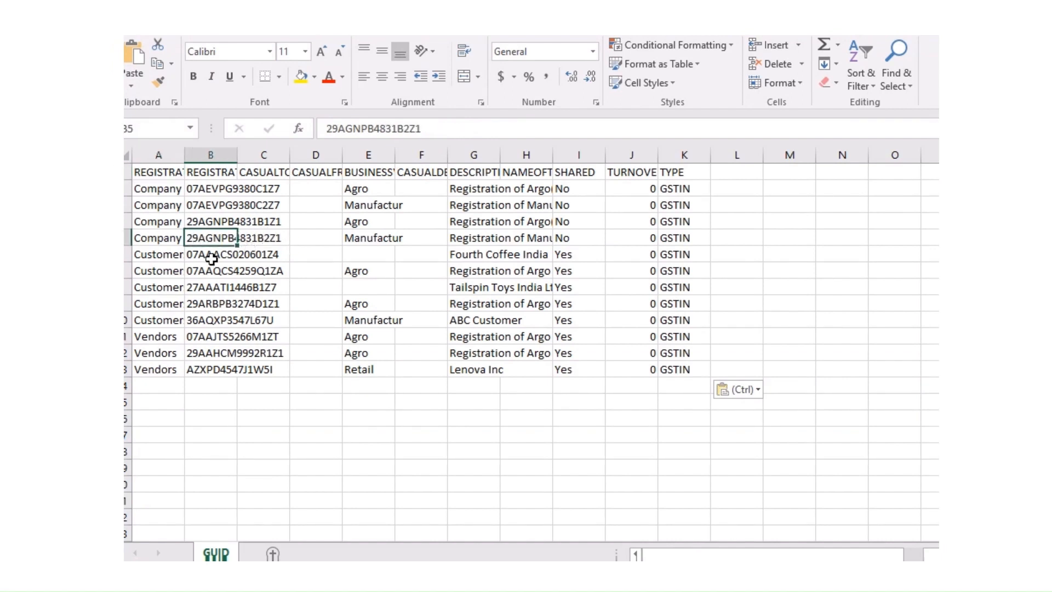
click(196, 334)
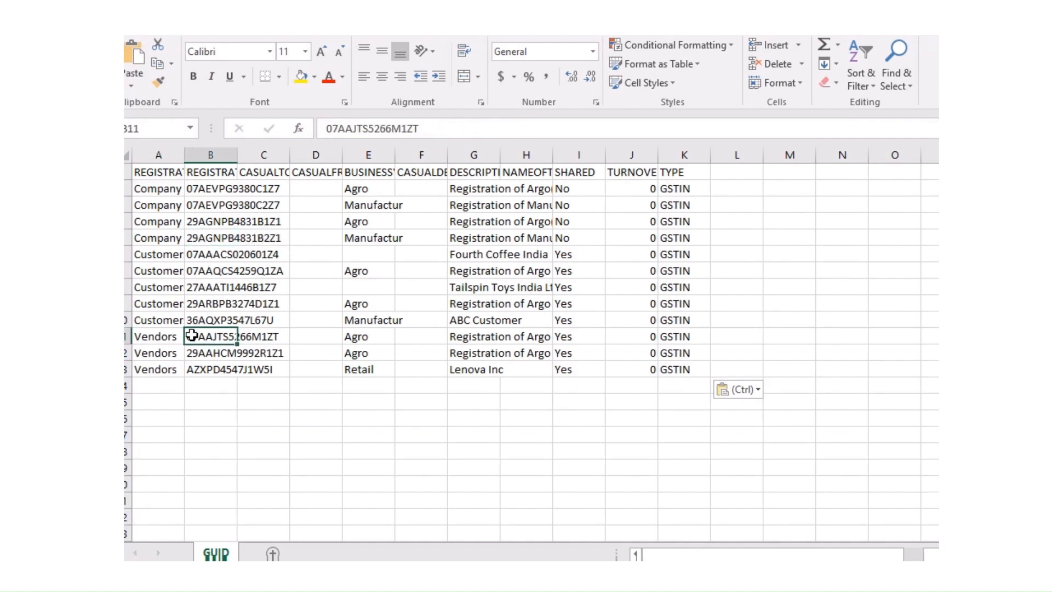
click(214, 374)
click(466, 371)
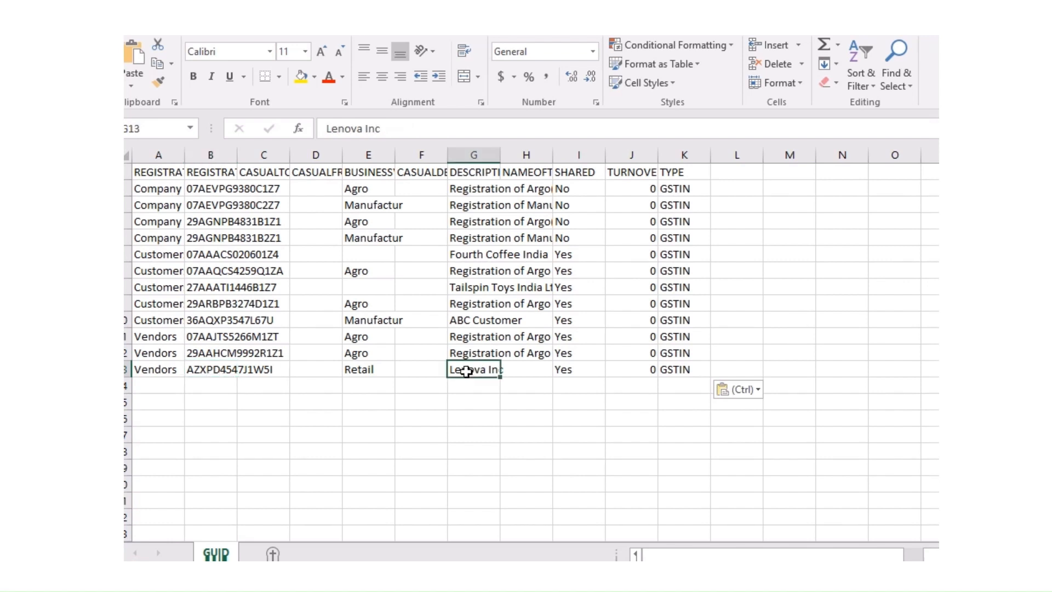
click(301, 78)
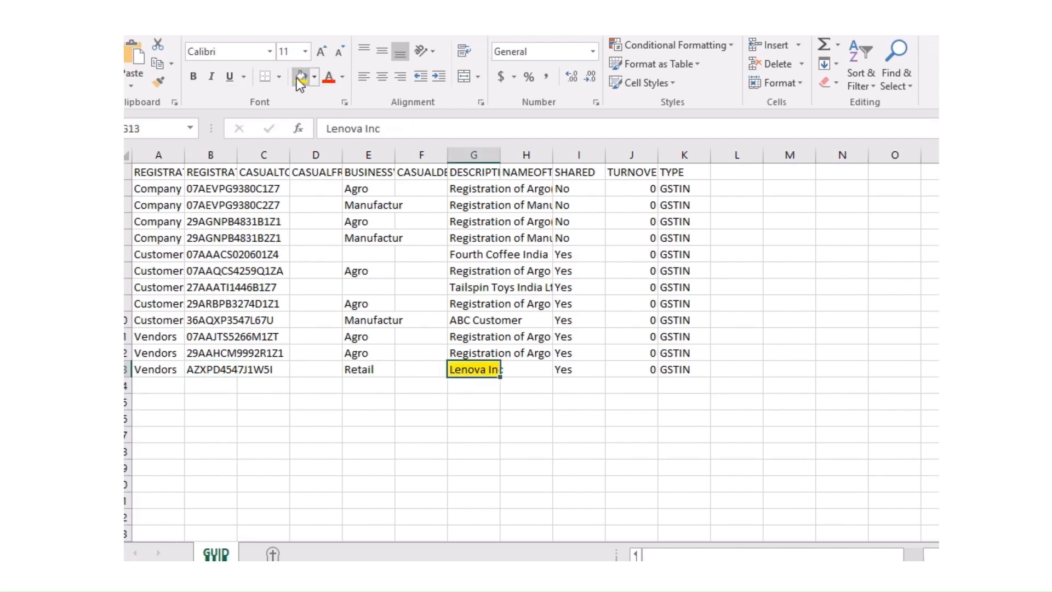
double_click(501, 153)
click(460, 315)
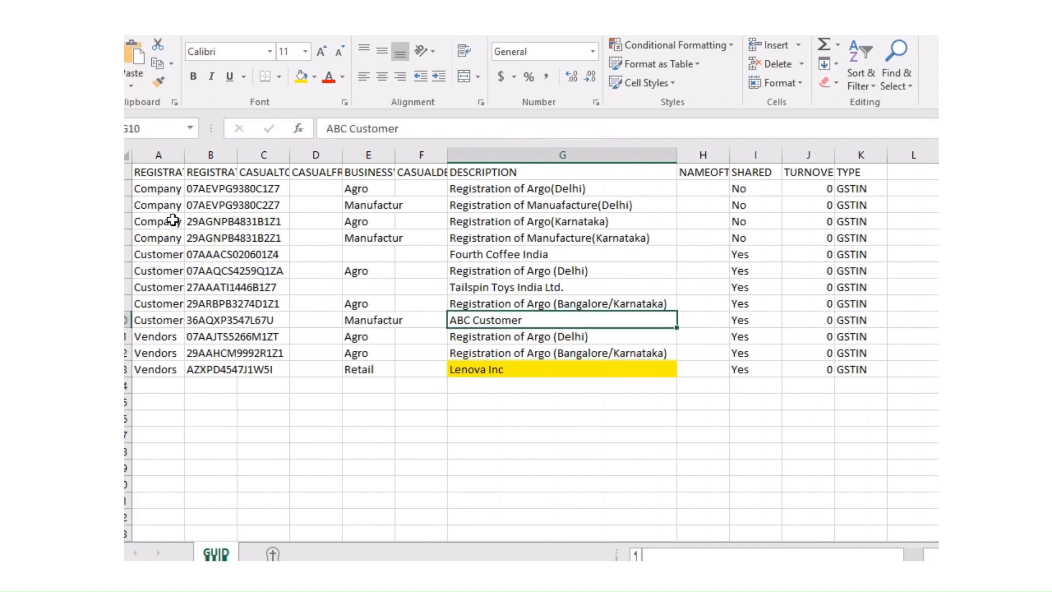
- Review the registration types and registration numbers of the company and customer rows
drag(170, 189, 169, 224)
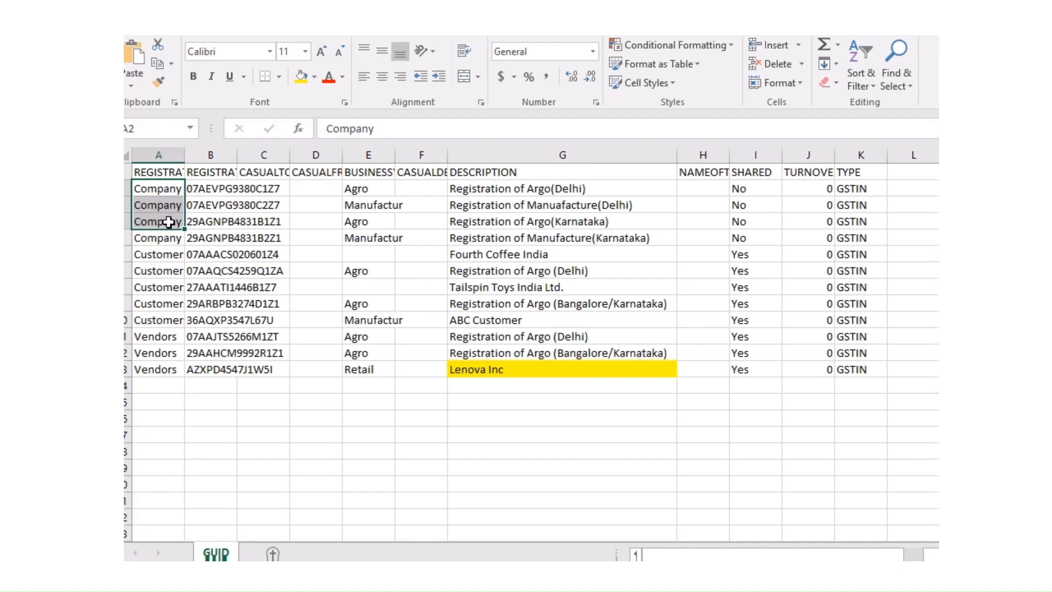
click(258, 209)
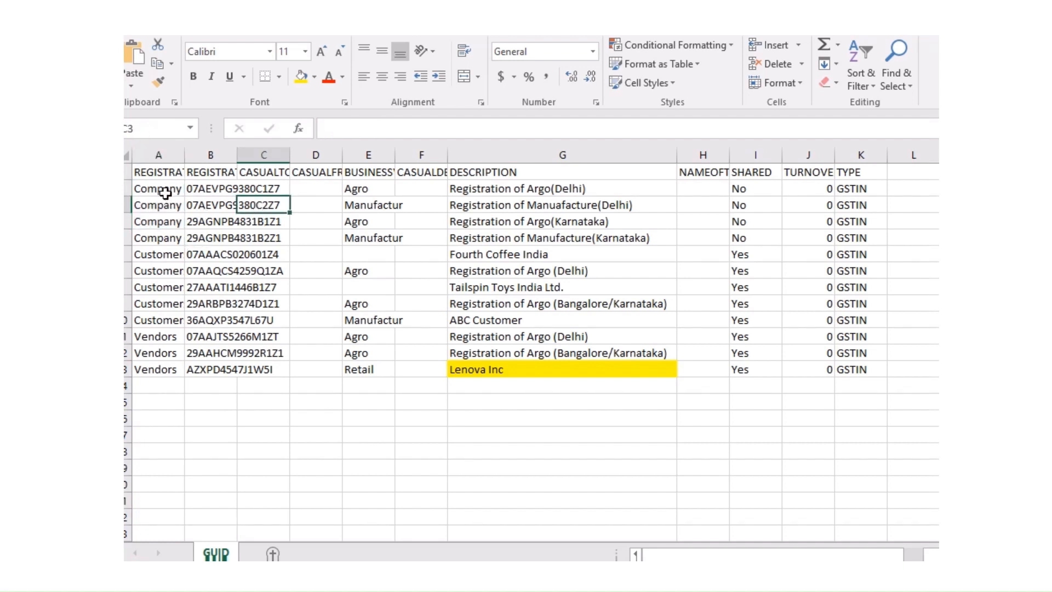
drag(199, 189, 197, 326)
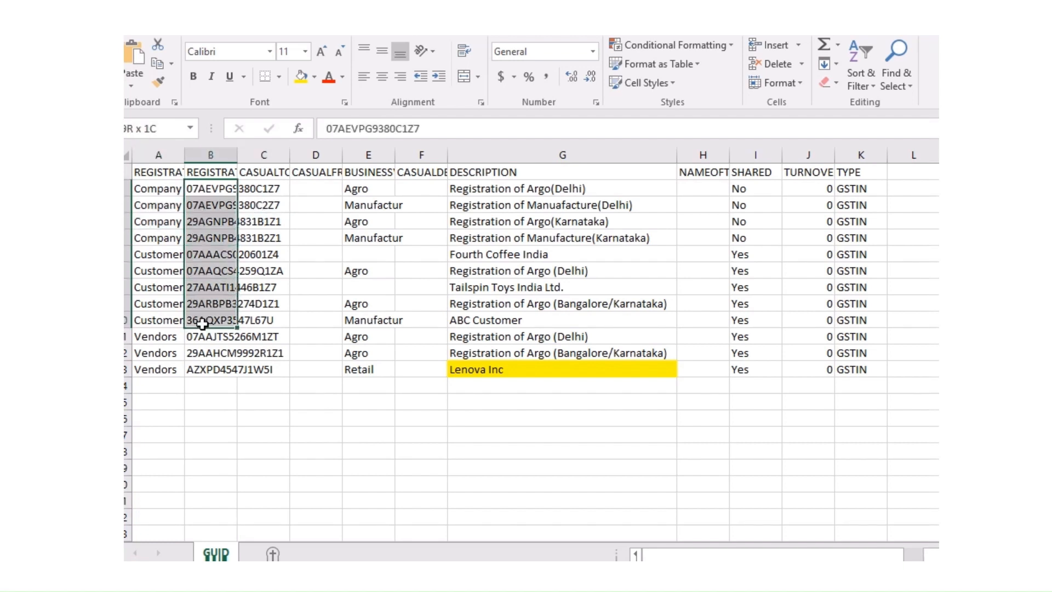
click(254, 367)
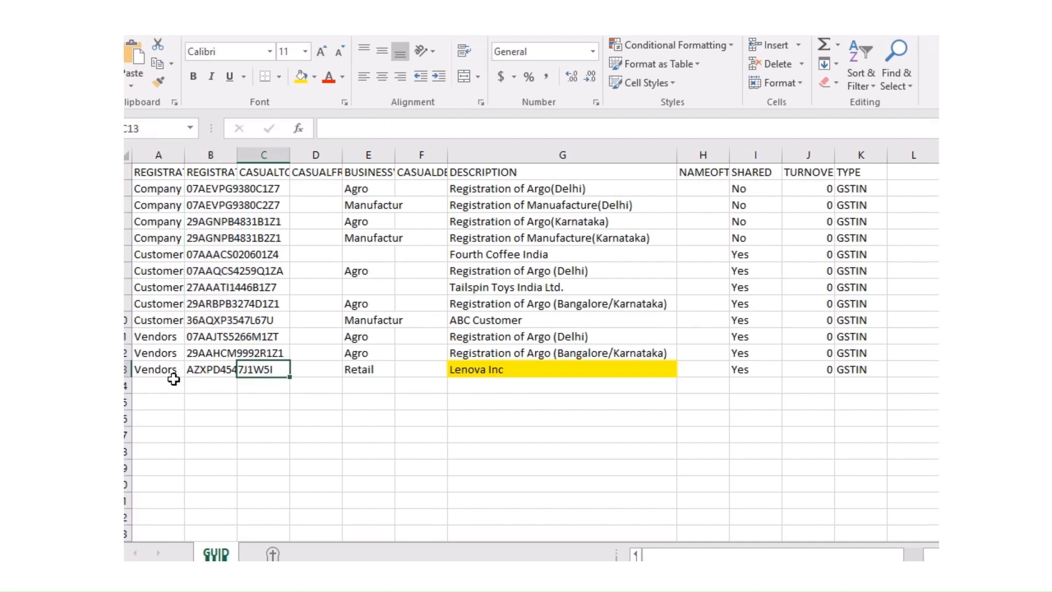
- Copy the Vendors registration type from the Lenova Inc row into column A down to row 25
drag(169, 371, 168, 396)
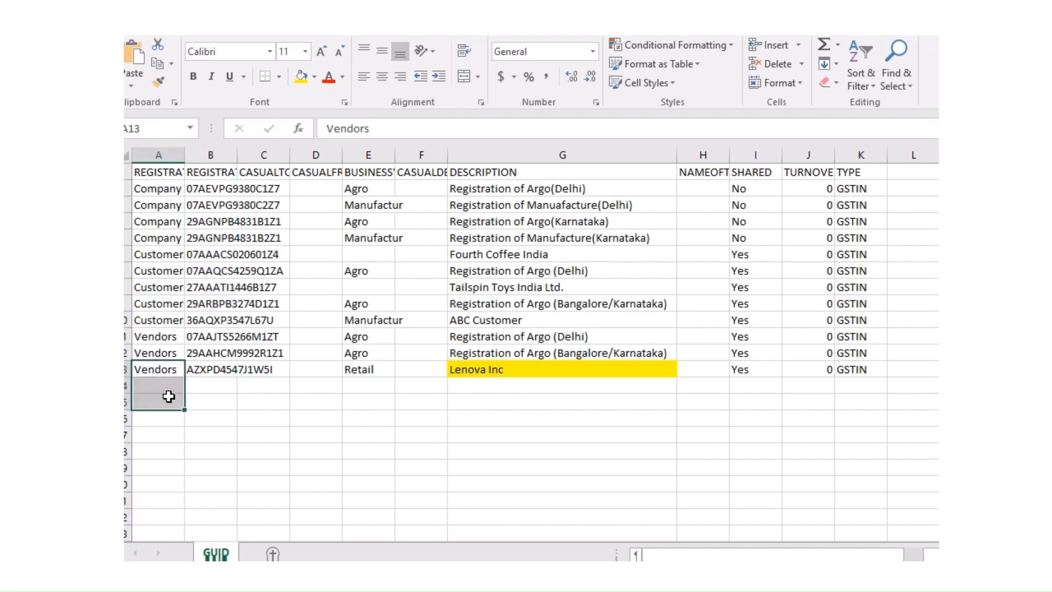
key(Up)
key(Down)
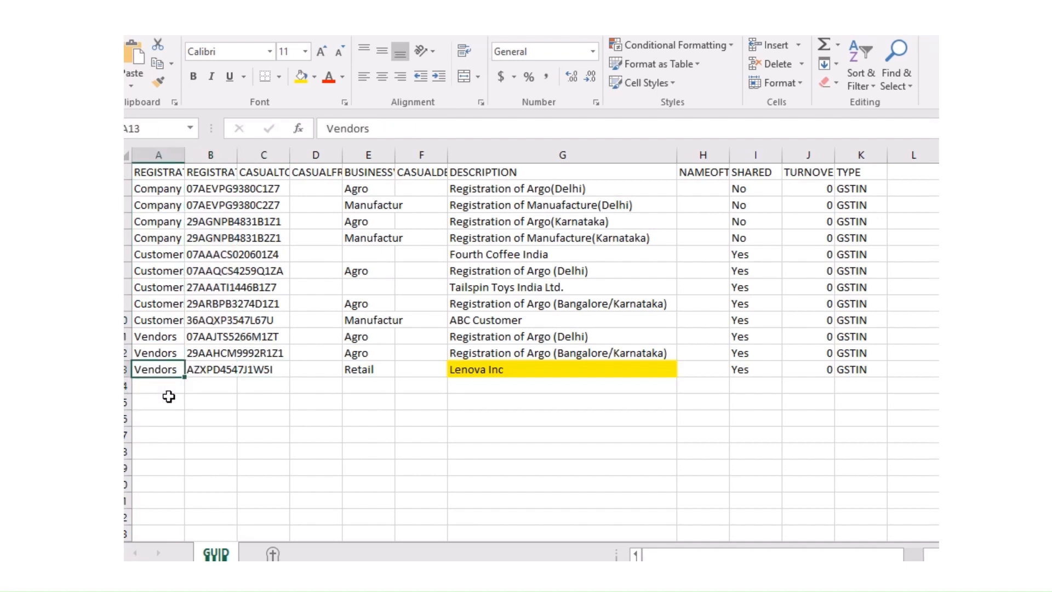
key(ctrl+c)
key(shift+Down)
key(shift+Down)
key(shift+Down)
key(shift+Down)
key(shift+Down)
key(shift+Down)
key(shift+Down)
key(shift+Down)
key(shift+Down)
key(shift+Down)
key(shift+Down)
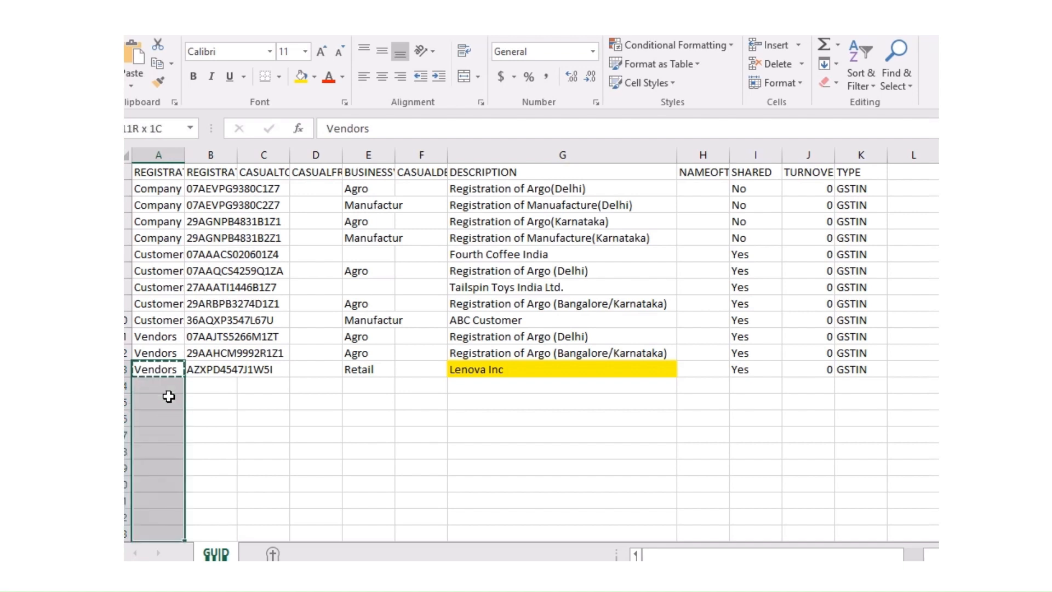
key(shift+Down)
key(ctrl+v)
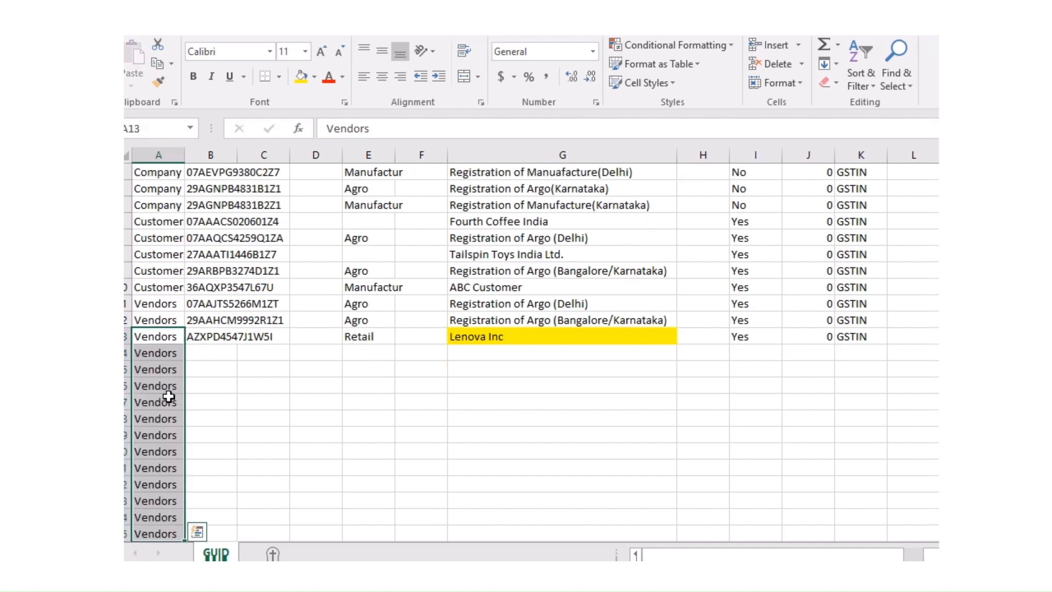
- Delete all company and customer rows between the header row and the first vendor row
key(Up)
key(Up)
key(Up)
key(shift+Up)
key(ctrl+v)
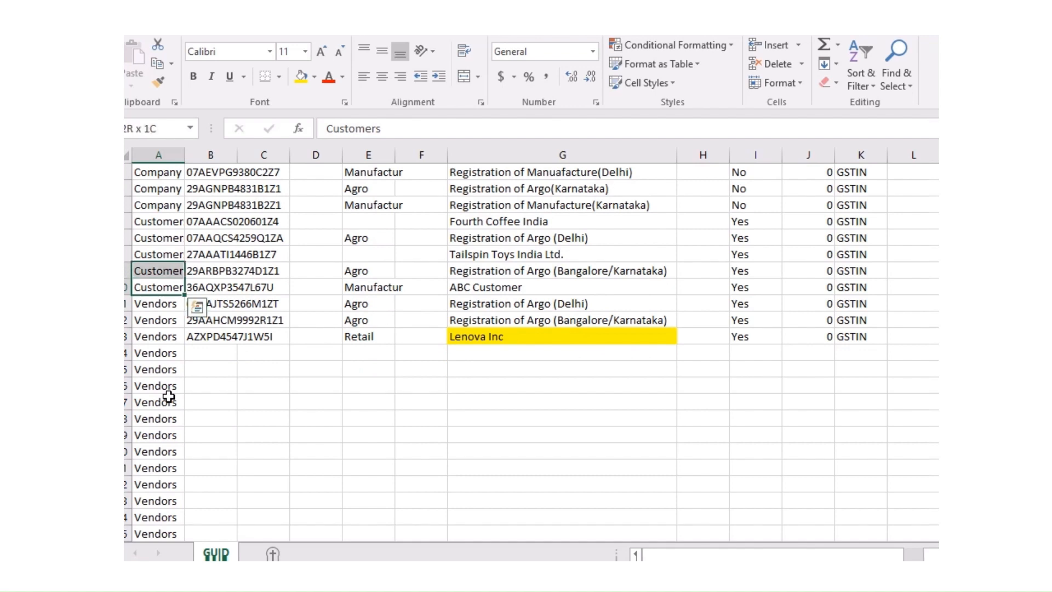
key(ctrl+shift+Up)
key(shift+Down)
key(shift+Down)
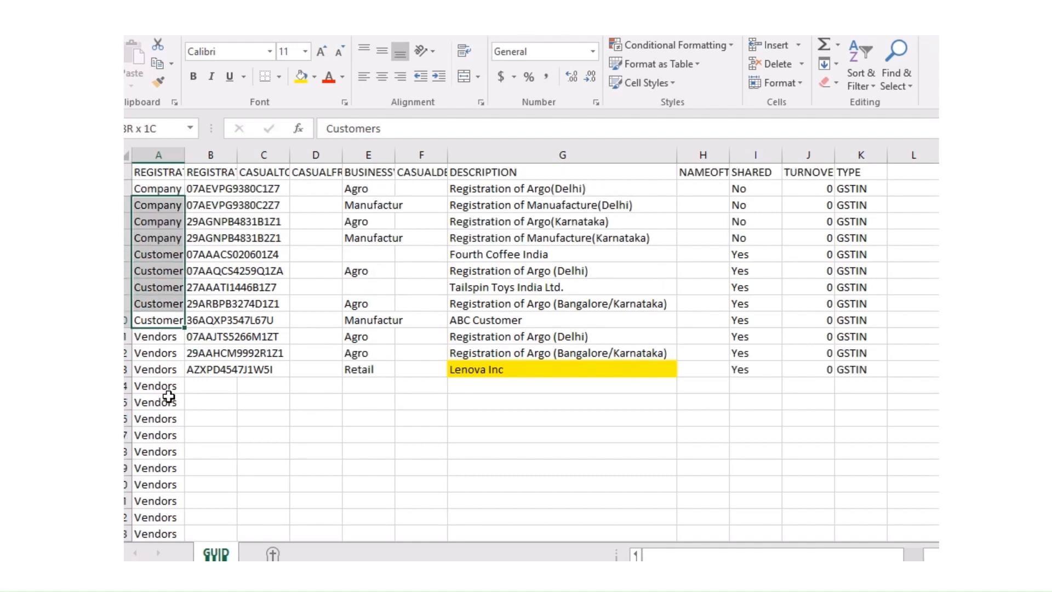
key(shift+Up)
key(shift+space)
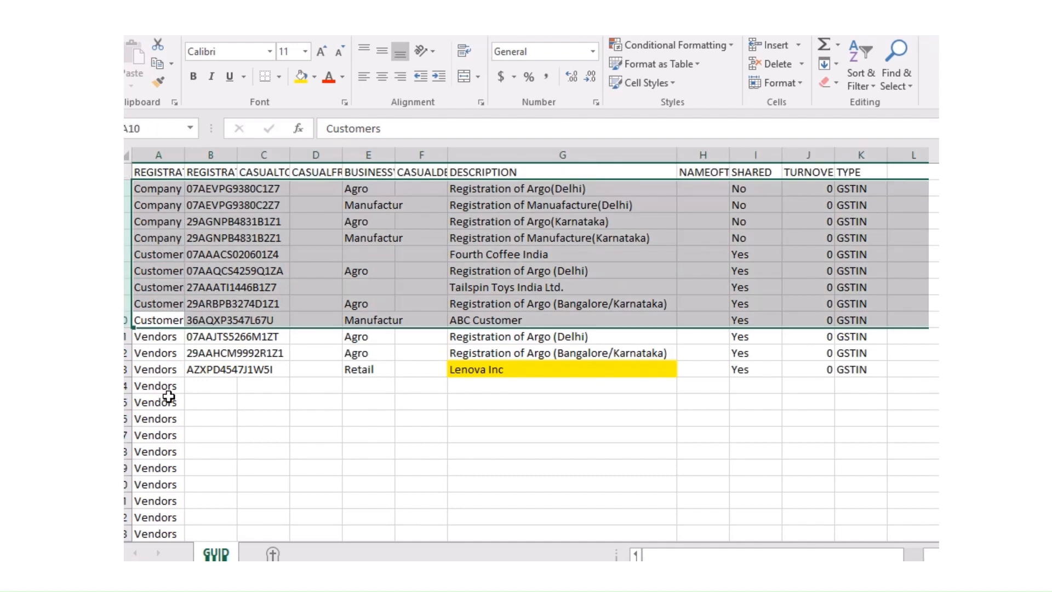
key(ctrl+minus)
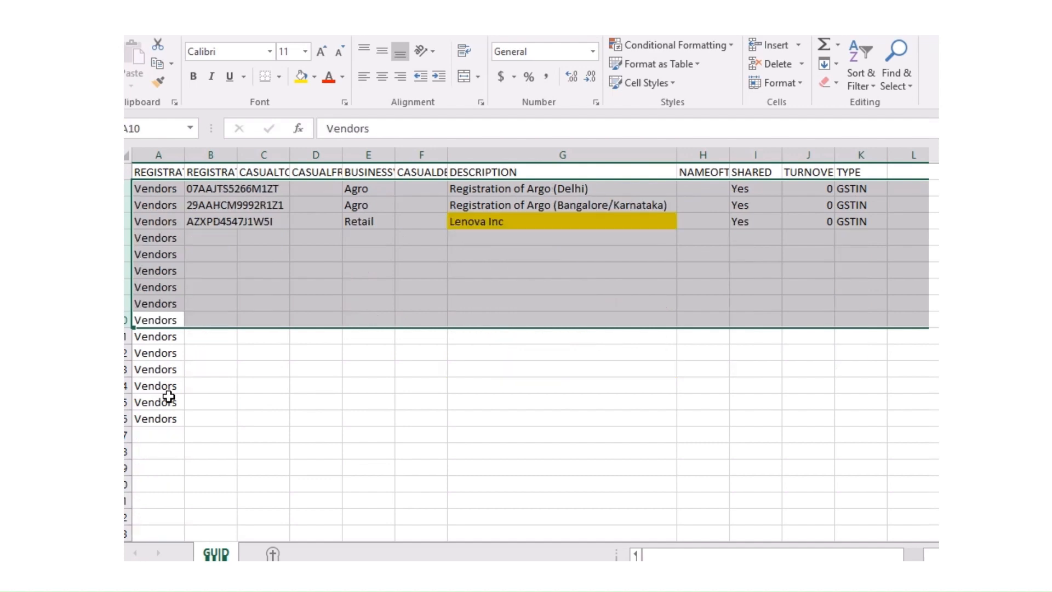
- Review the header row and the registration and business vertical values of the vendor rows
key(Up)
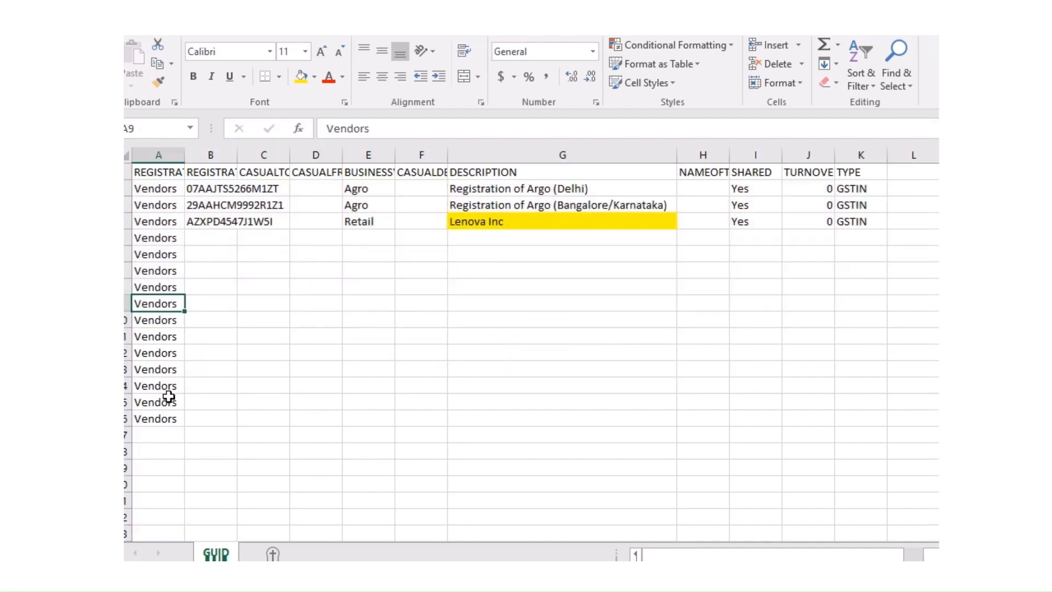
key(Up)
key(Up)
key(Up)
key(Up)
key(Up)
key(Up)
key(Up)
key(Up)
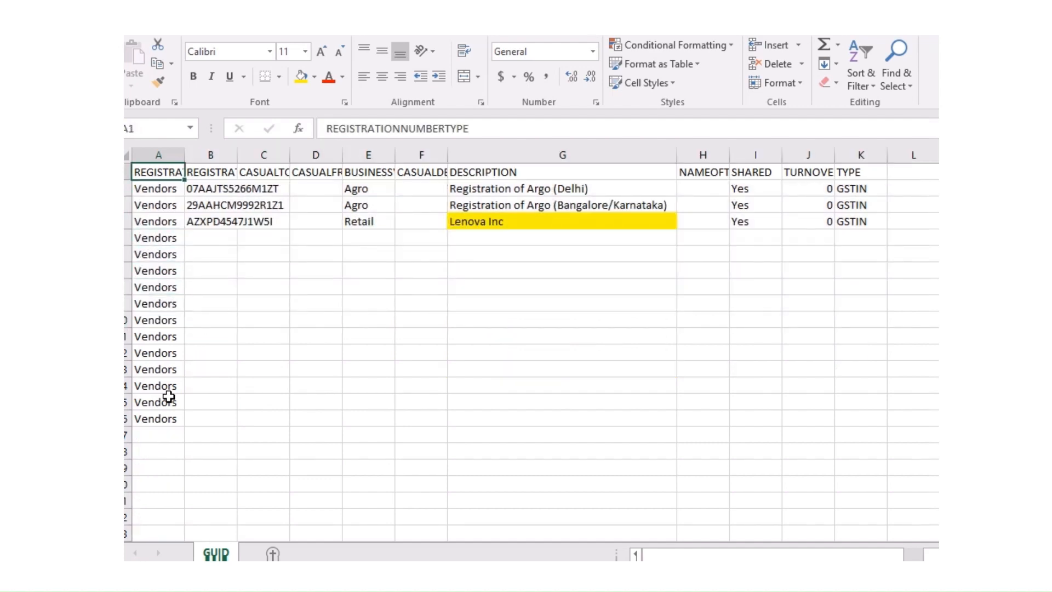
key(Down)
key(Down)
key(Down)
key(Right)
key(Right)
key(Right)
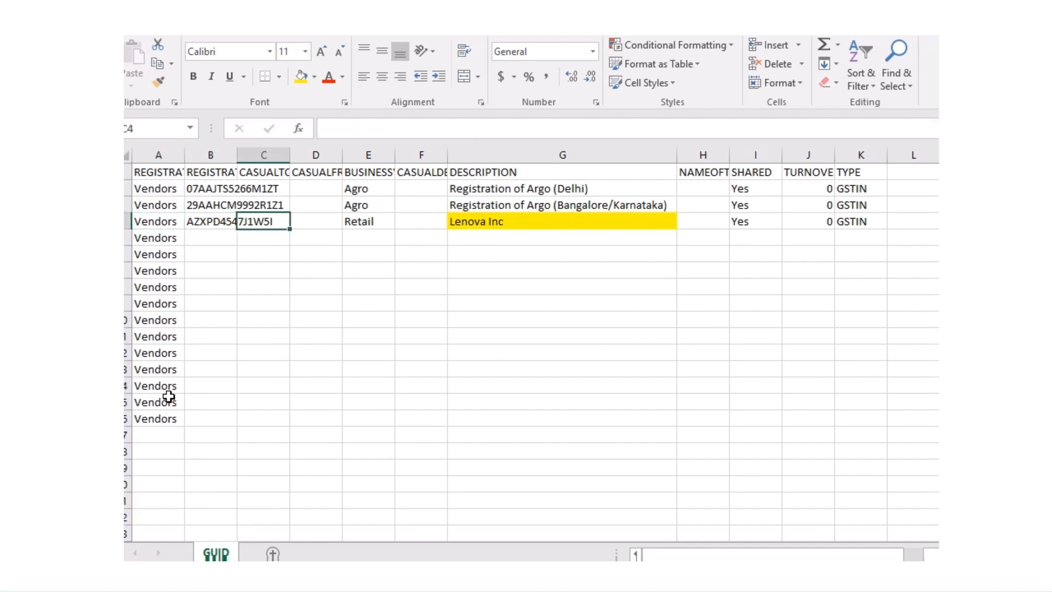
key(Right)
key(Up)
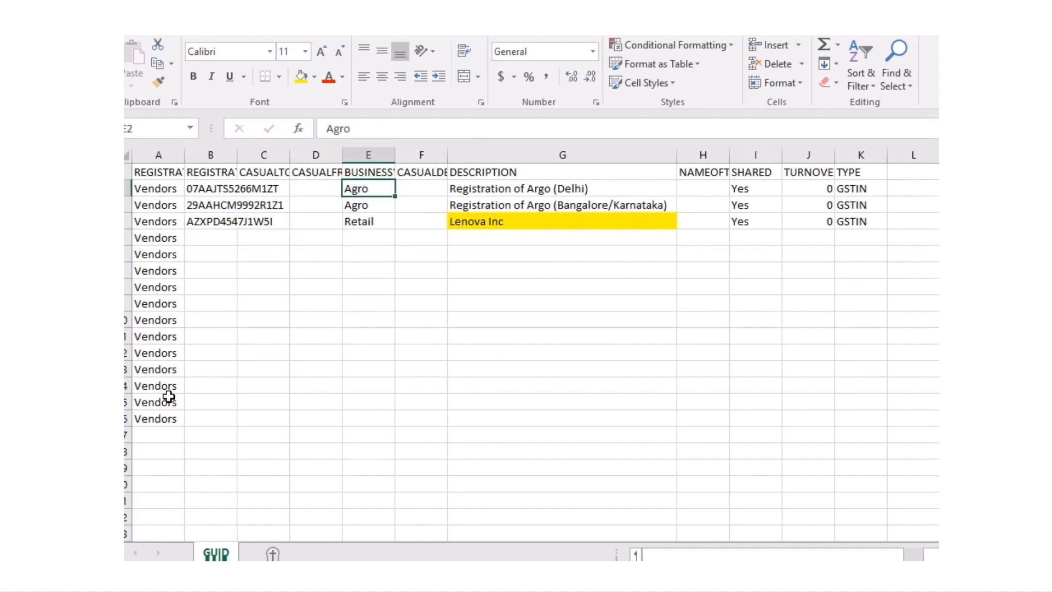
- Undo the deletion of the company and customer rows
key(shift+Up)
key(shift+space)
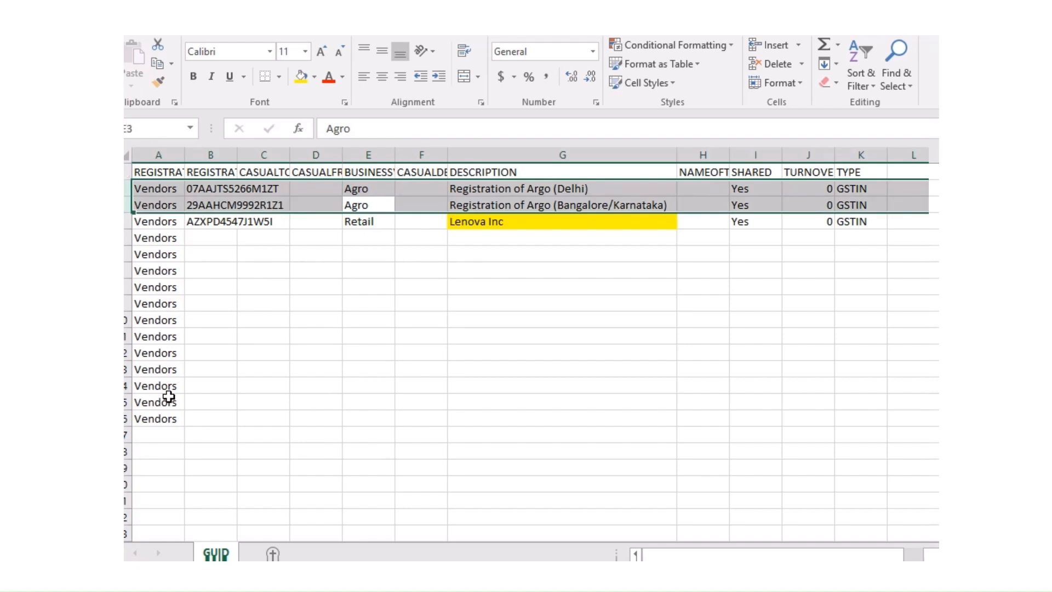
key(ctrl+shift+plus)
key(Up)
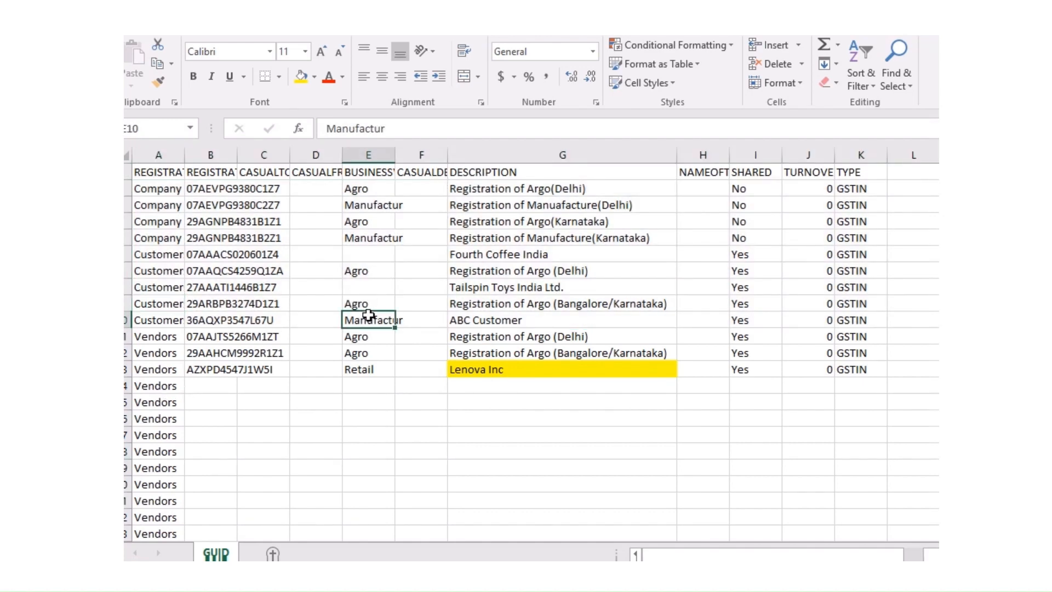
- Copy the Manufactur business vertical from the ABC Customer row into cell E14, below the Lenova Inc row
key(ctrl+c)
key(Down)
key(Down)
key(Down)
key(Down)
key(Down)
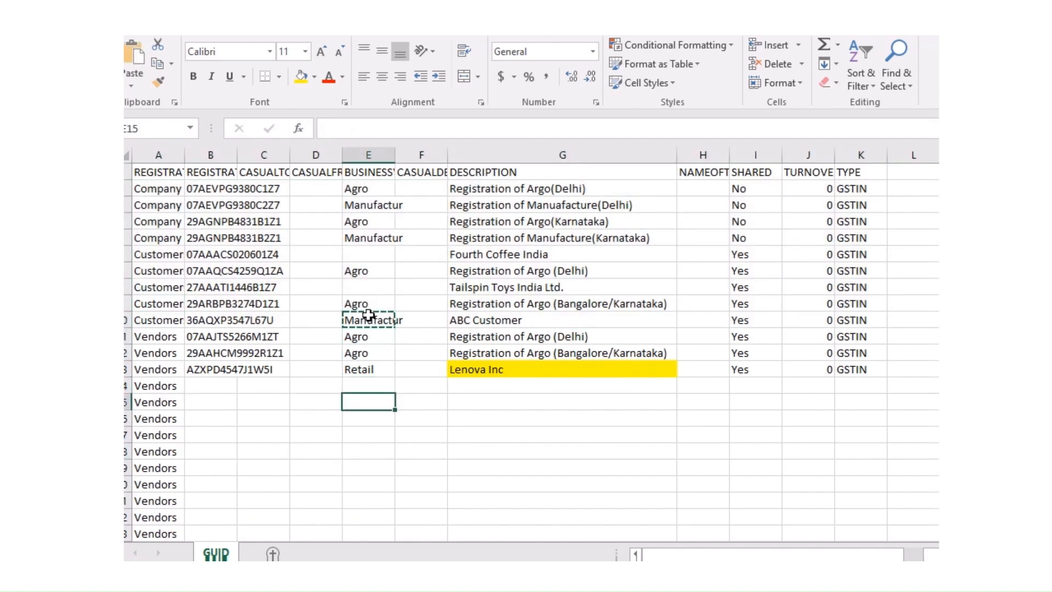
key(Up)
key(ctrl+v)
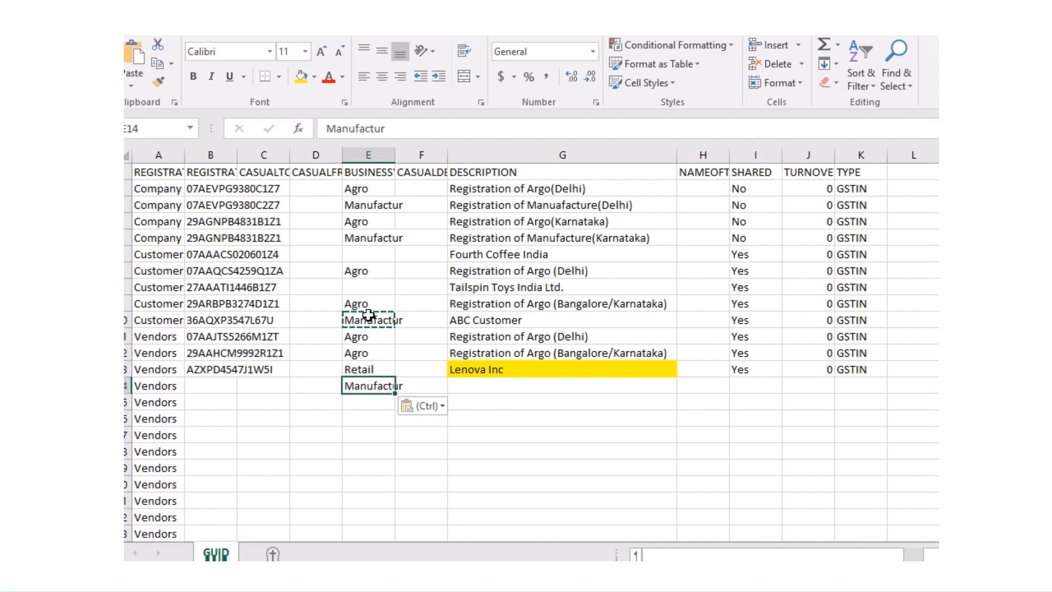
- Delete all rows between the header row and the Lenova Inc row, including the two Agro vendor rows
key(Up)
key(Up)
key(shift+Up)
key(shift+Up)
key(shift+Up)
key(shift+Up)
key(shift+Up)
key(shift+Up)
key(shift+Up)
key(shift+Up)
key(shift+Up)
key(shift+Up)
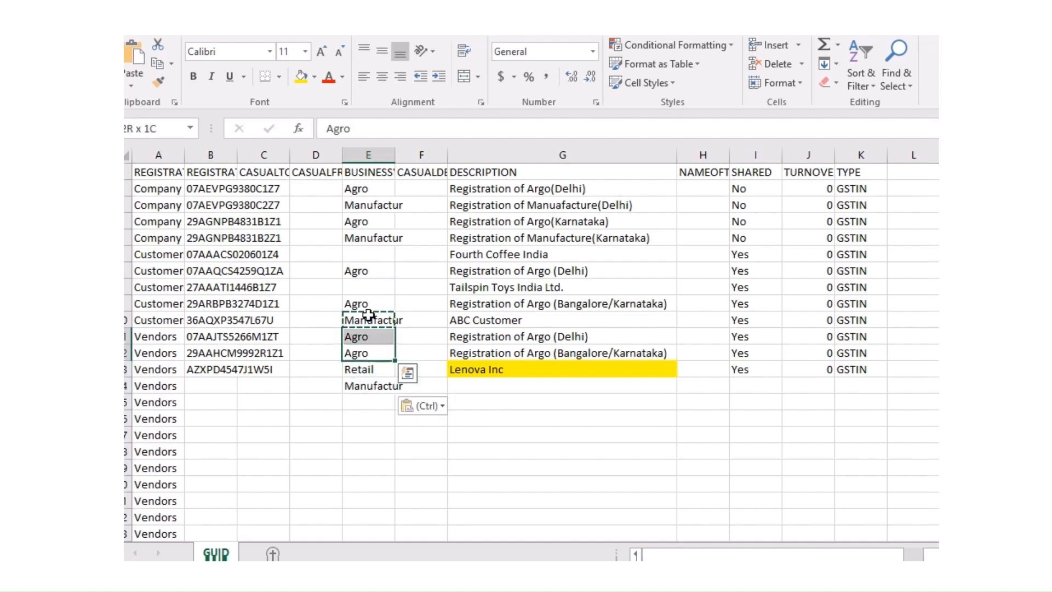
key(shift+space)
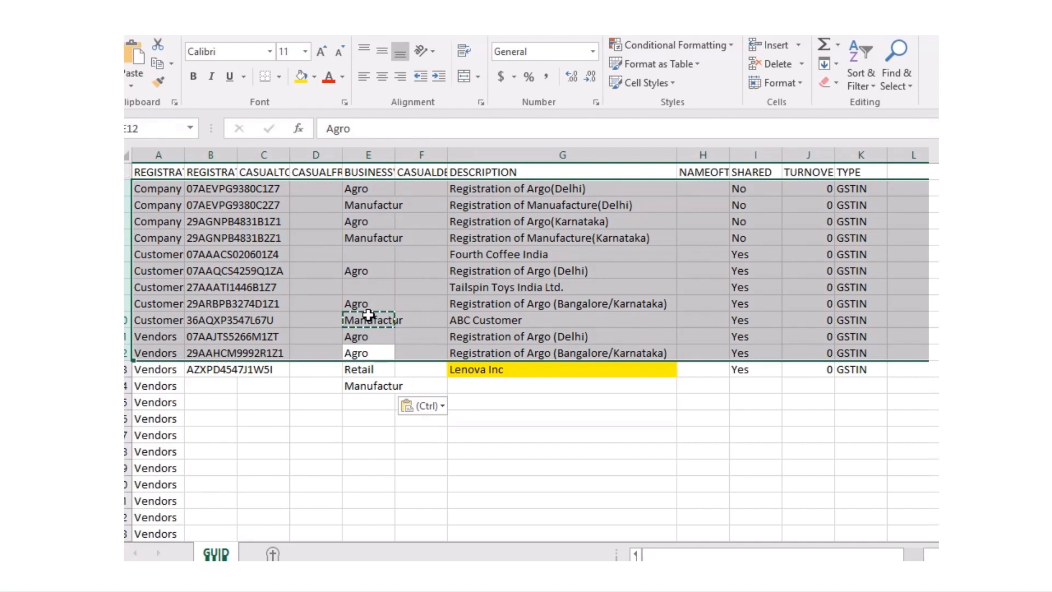
key(ctrl+minus)
key(Left)
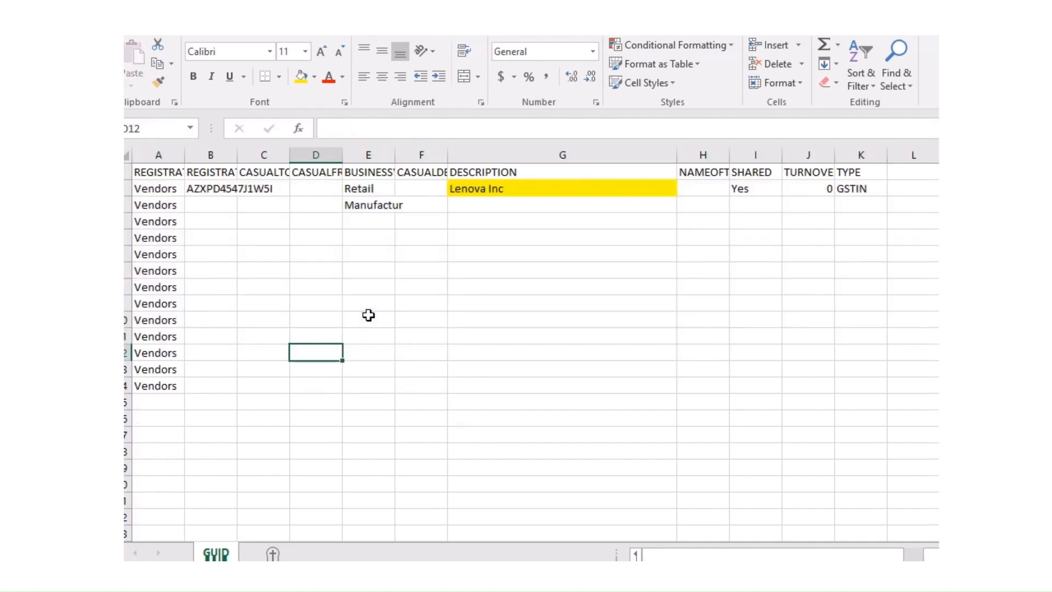
- Widen the REGISTRATIONNUMBERTYPE and REGISTRATIONNUMBER columns to fit their headers, and fill both header cells with yellow
click(364, 205)
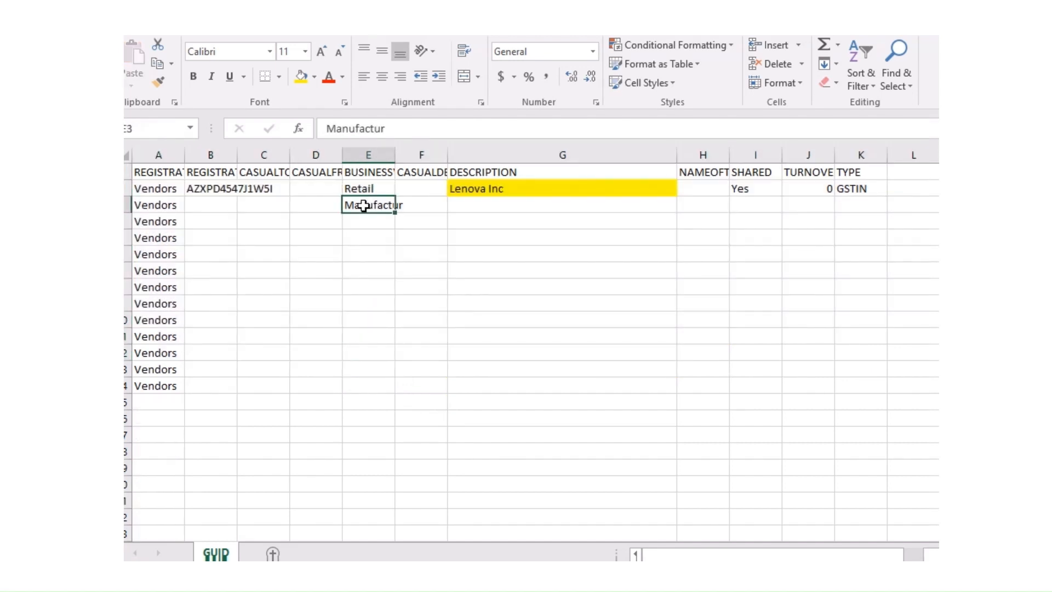
click(163, 173)
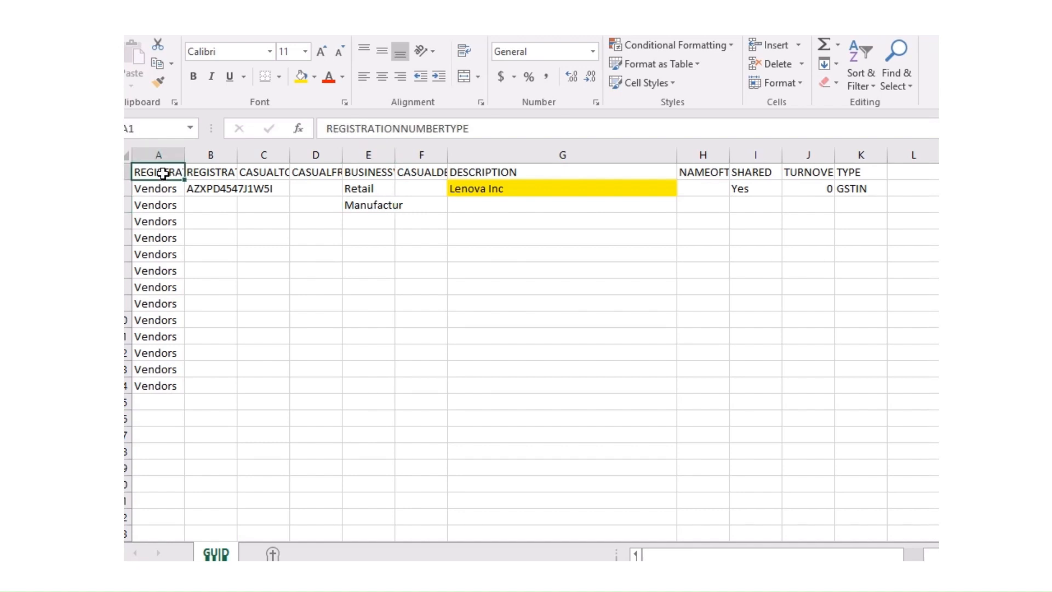
double_click(186, 156)
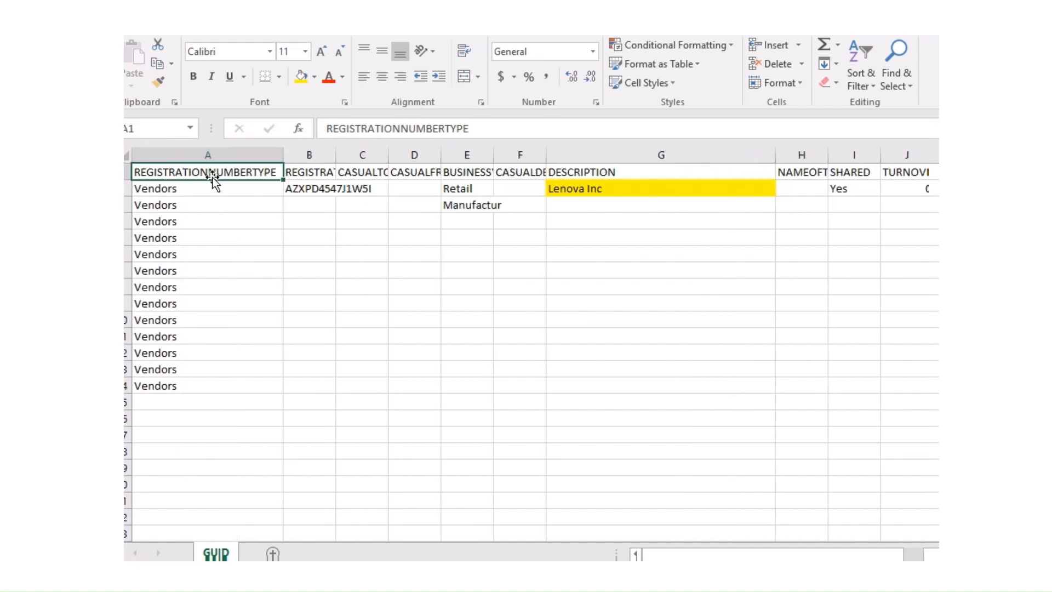
click(301, 76)
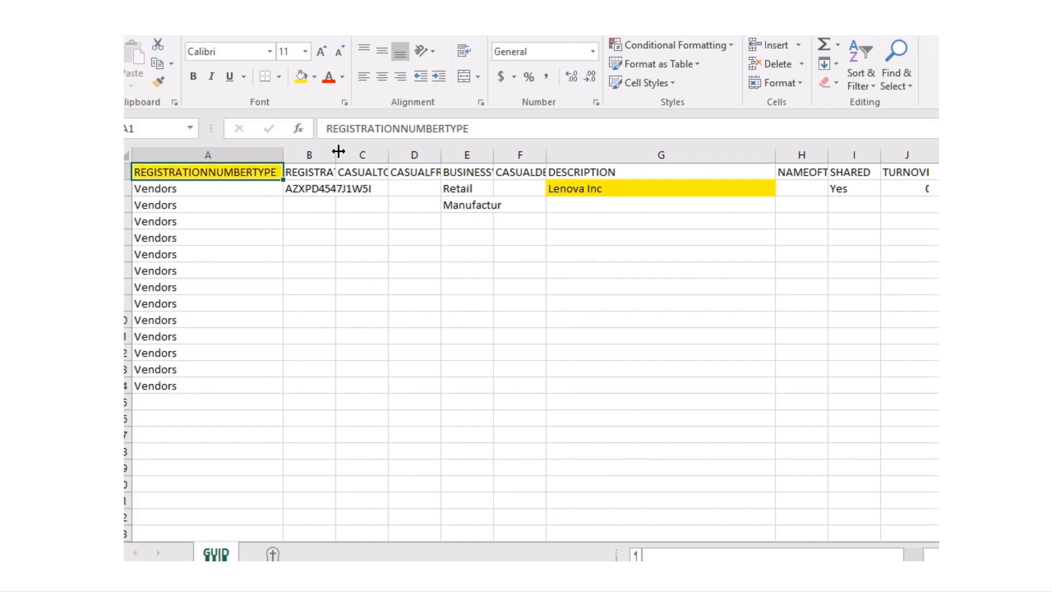
double_click(338, 152)
click(359, 166)
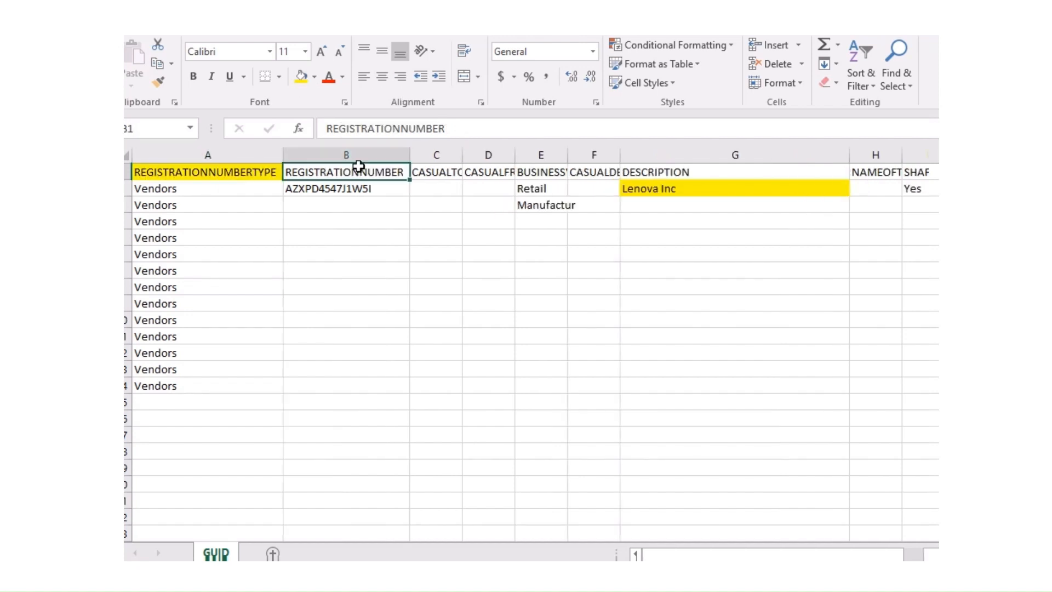
click(301, 77)
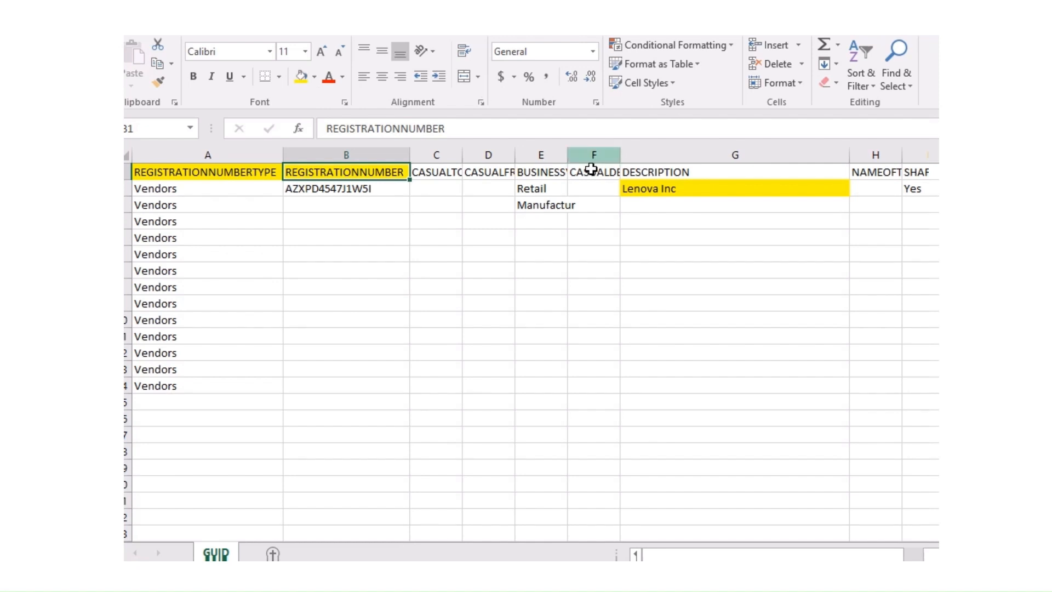
- Fill the BUSINESSVERTICALS and DESCRIPTION header cells with yellow
click(547, 173)
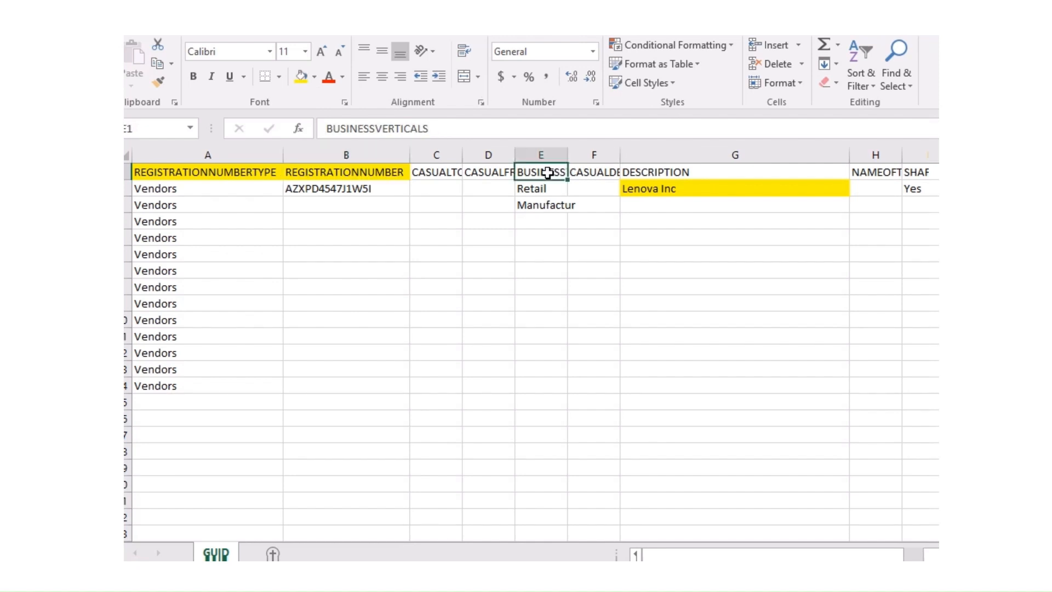
click(298, 80)
click(667, 174)
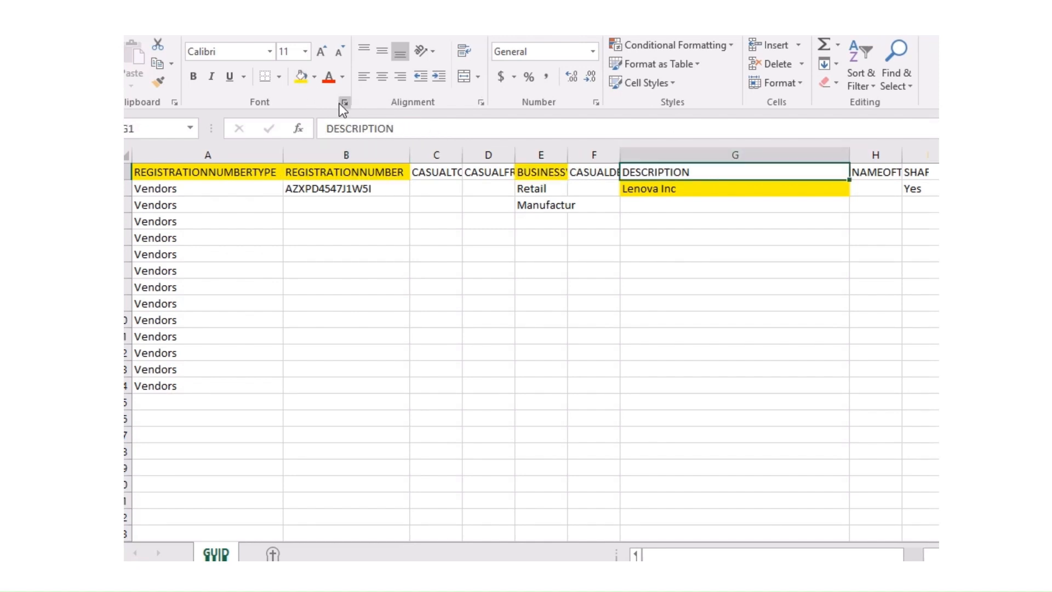
click(300, 78)
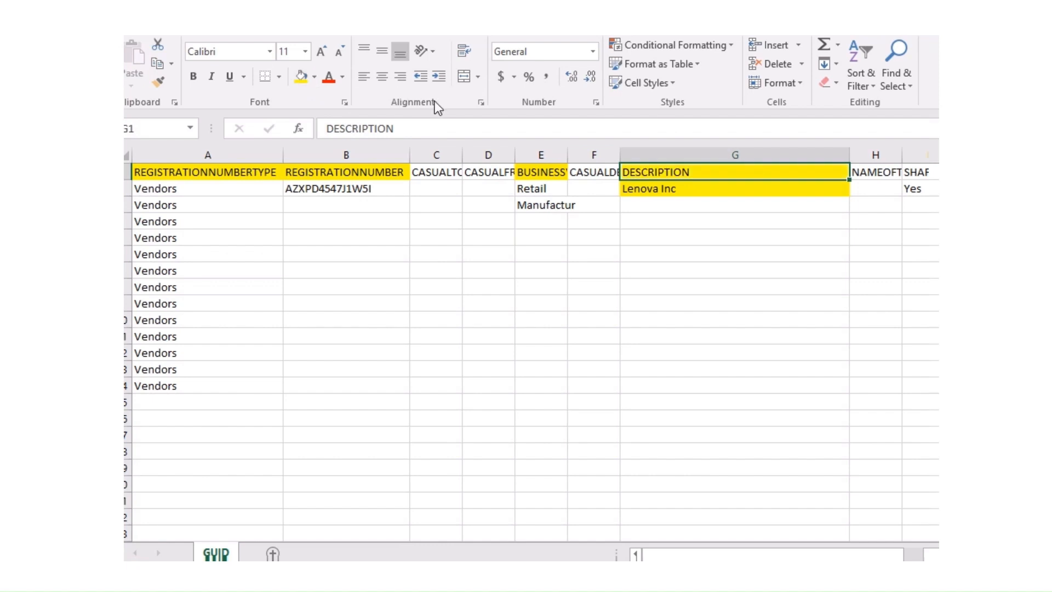
- Fill the TYPE and SHARED header cells with yellow
key(Right)
key(Right)
key(Right)
key(Left)
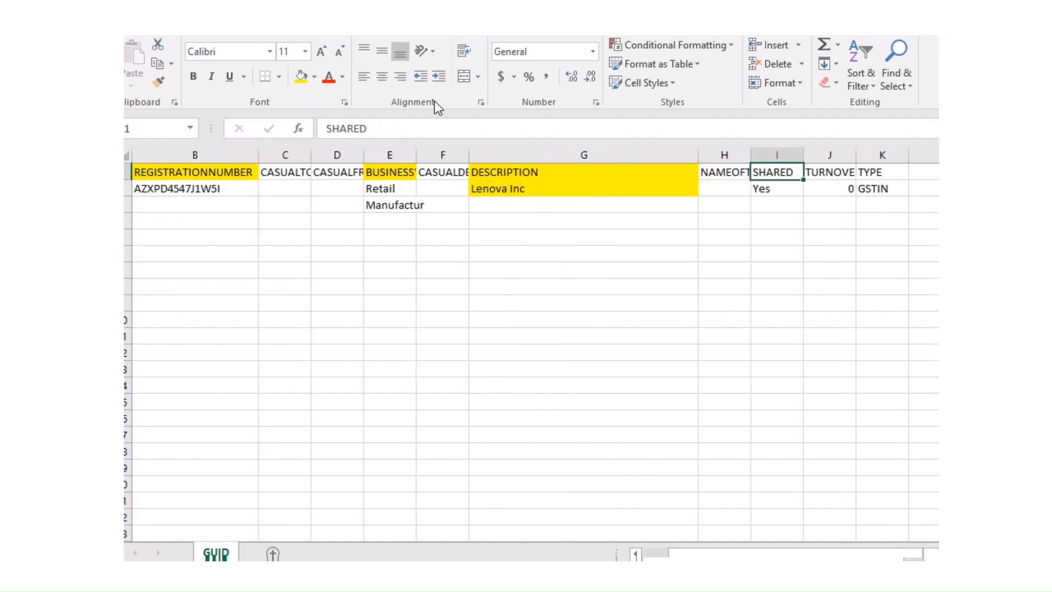
click(872, 171)
click(301, 77)
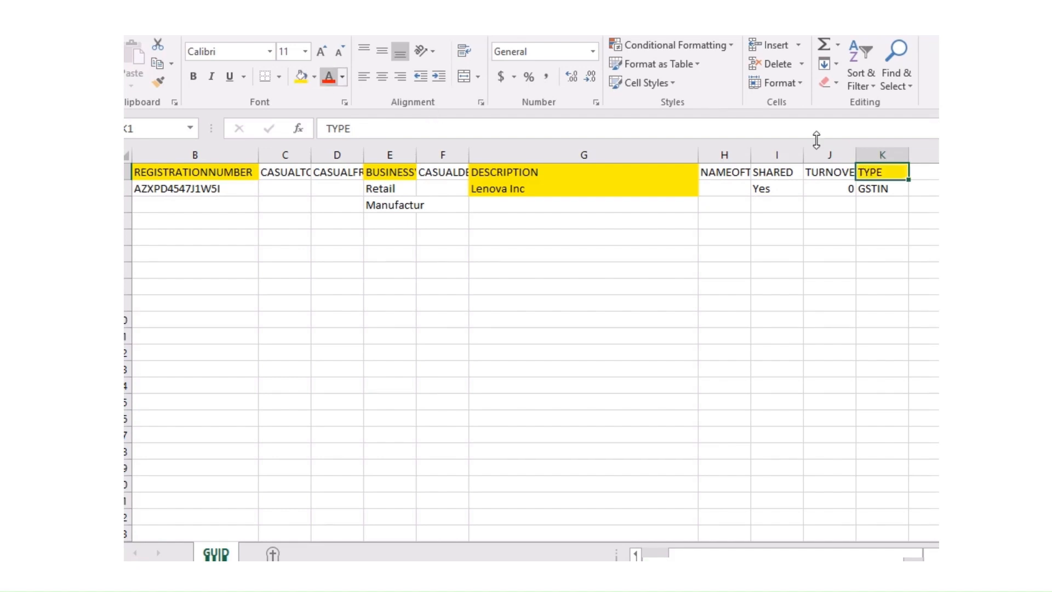
click(770, 189)
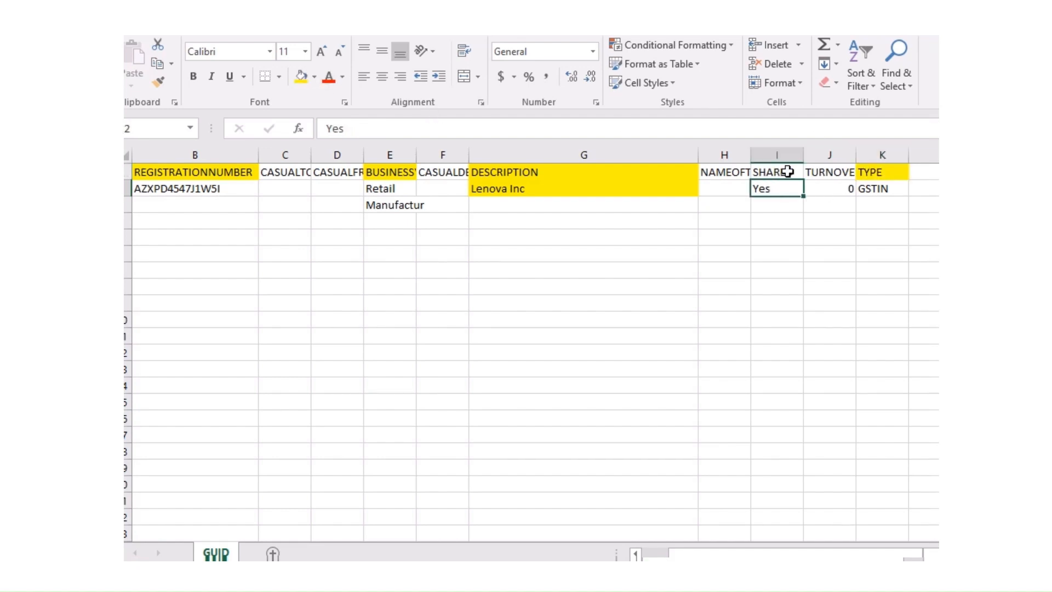
click(772, 171)
click(301, 78)
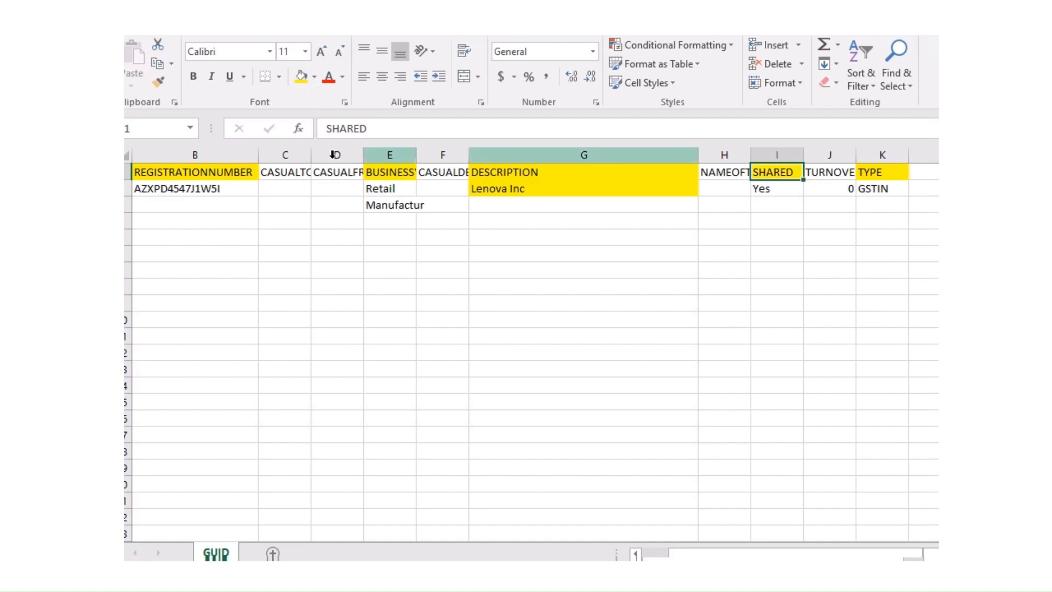
- Copy the Manufactur business vertical from cell E3 down column E to row 14, alongside the Vendors entries
click(185, 192)
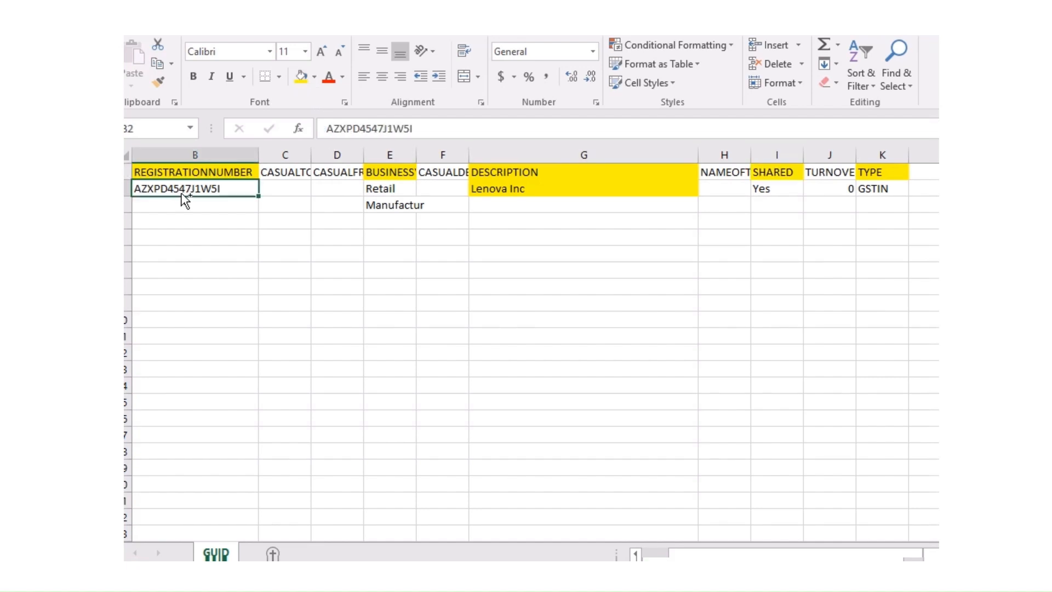
key(Left)
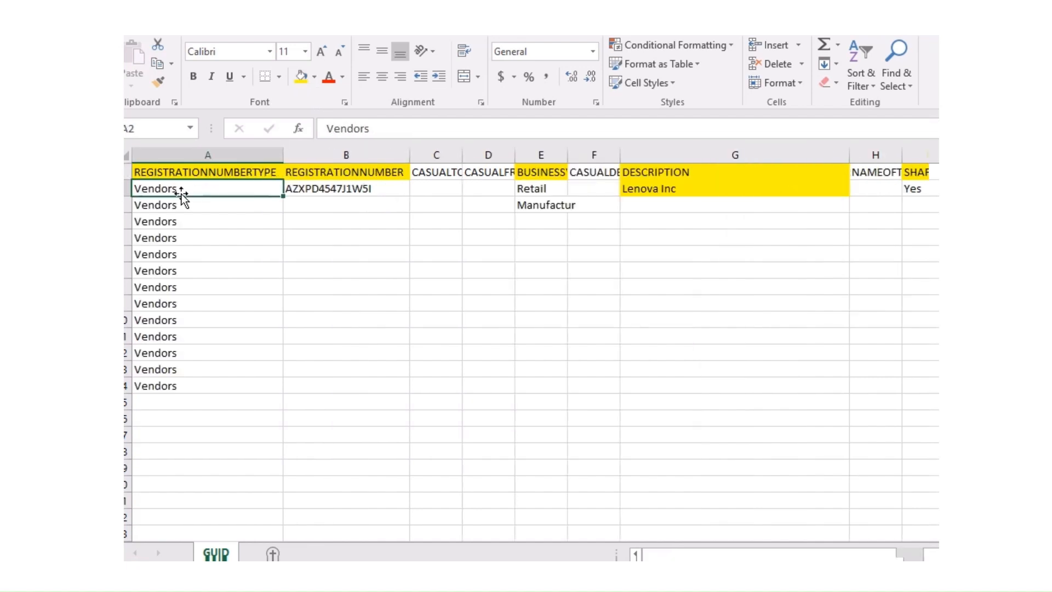
key(Down)
key(Down)
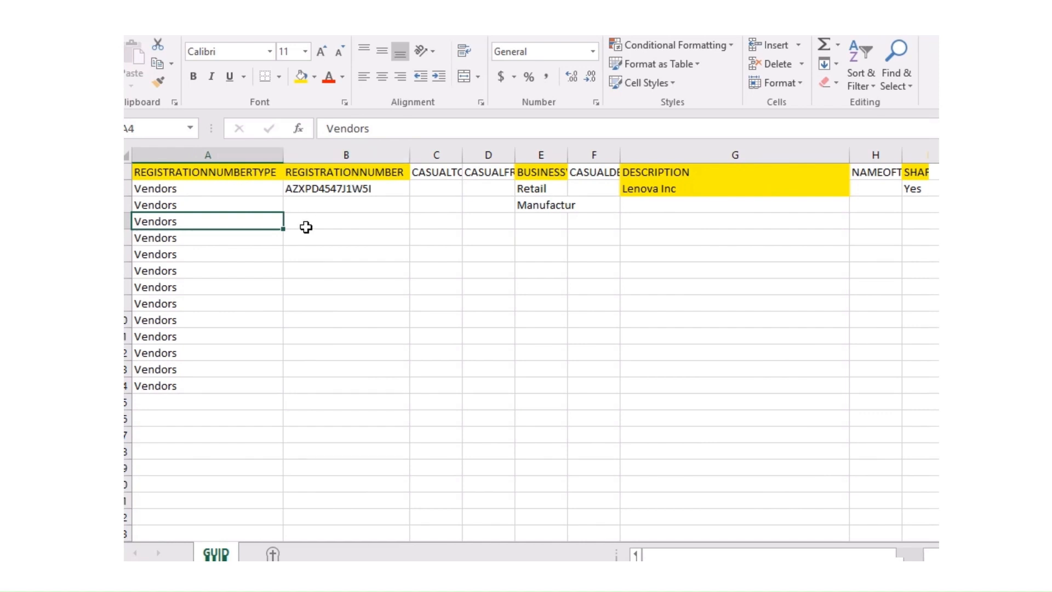
click(330, 218)
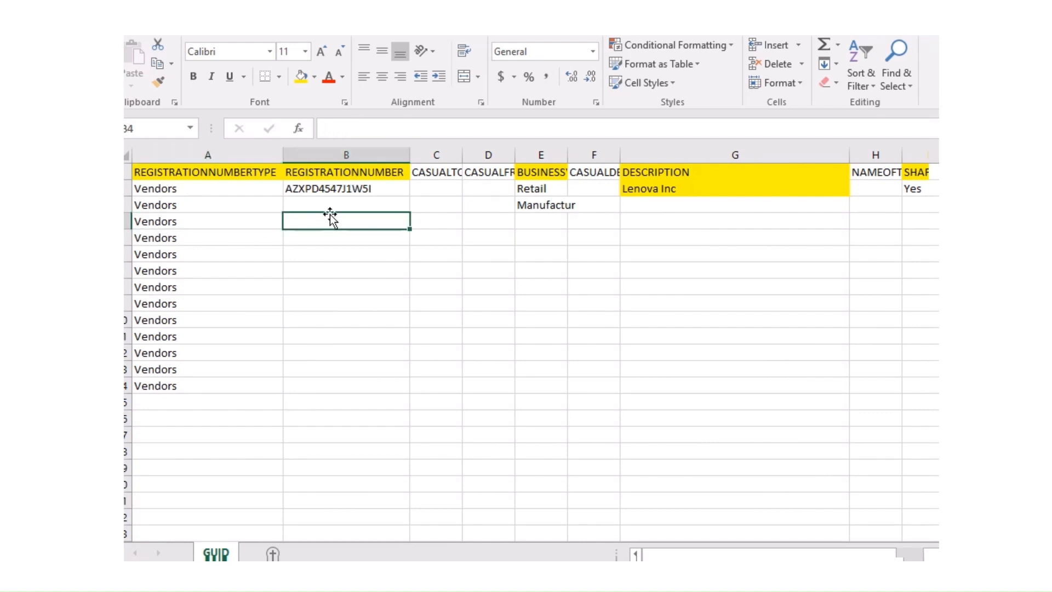
key(Right)
key(Right)
key(Right)
key(Up)
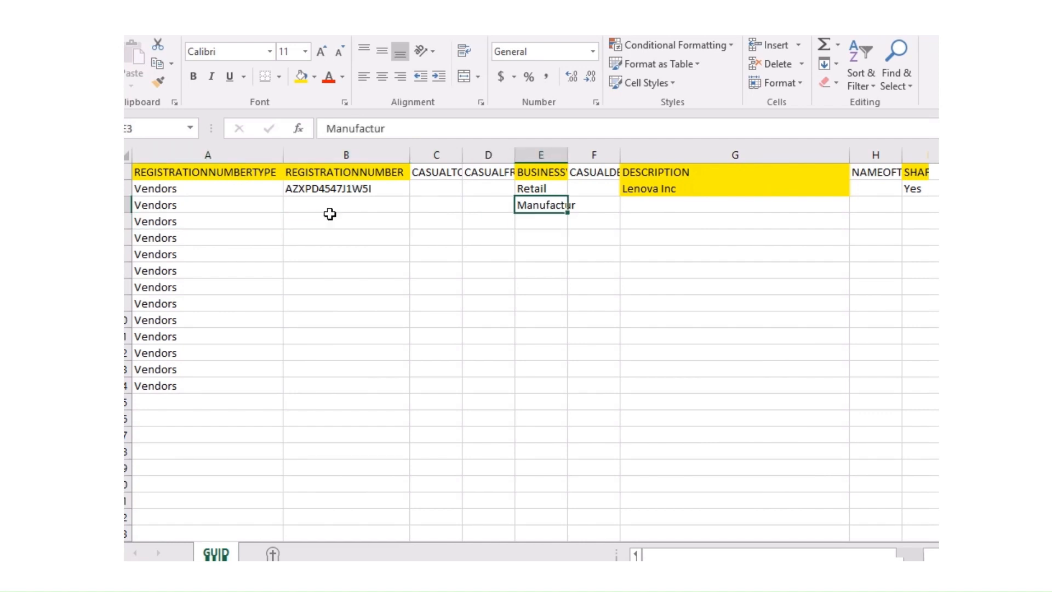
key(ctrl+c)
key(shift+Down)
key(shift+Down)
key(shift+Down)
key(shift+Down)
key(shift+Down)
key(shift+Down)
key(shift+Down)
key(shift+Down)
key(shift+Down)
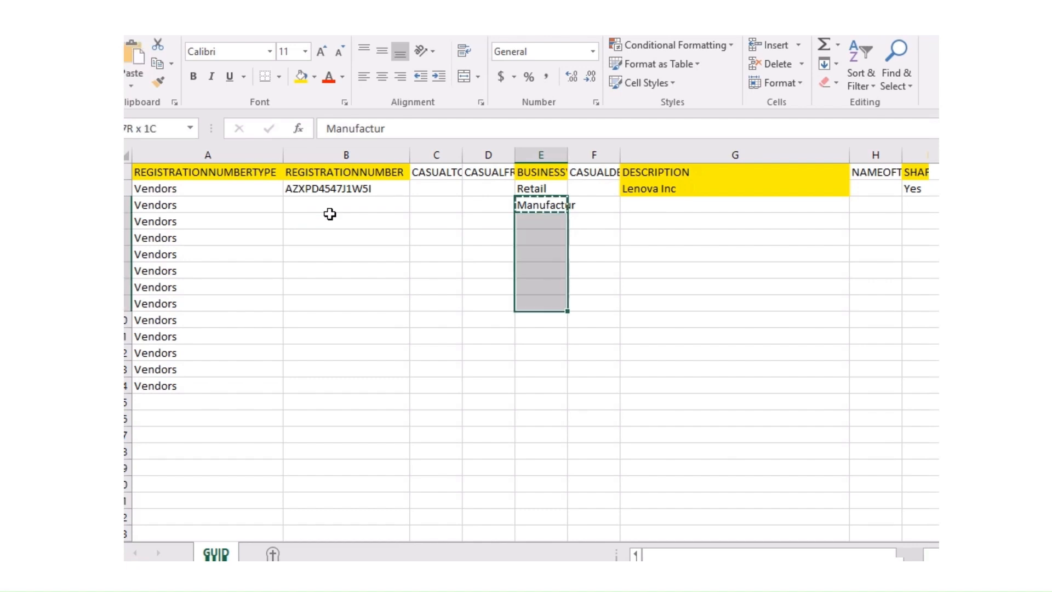
key(shift+Down)
key(shift+Down)
key(ctrl+v)
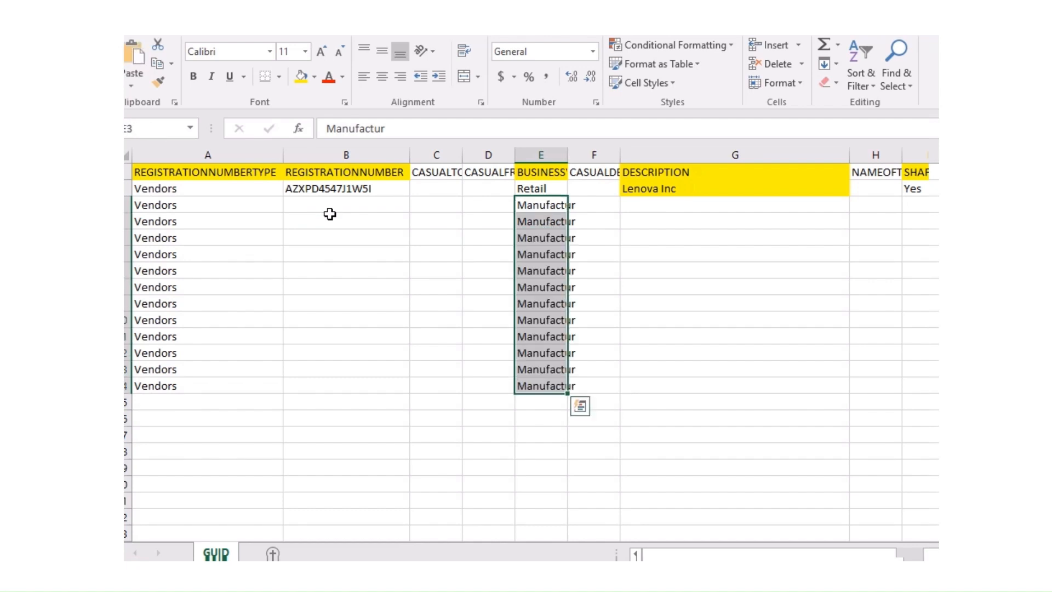
- Copy the GST numbers in E3:E13 of the tax informtion on vendor sheet, starting from the Sumsung Inc row
key(ctrl+q)
key(Escape)
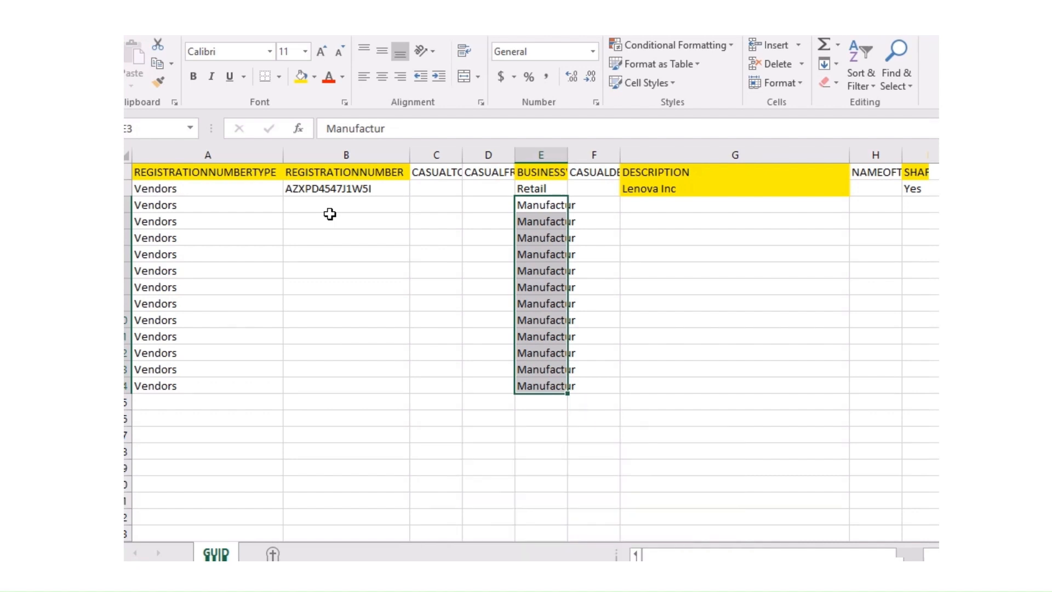
key(Up)
key(Left)
key(Left)
key(Left)
key(Left)
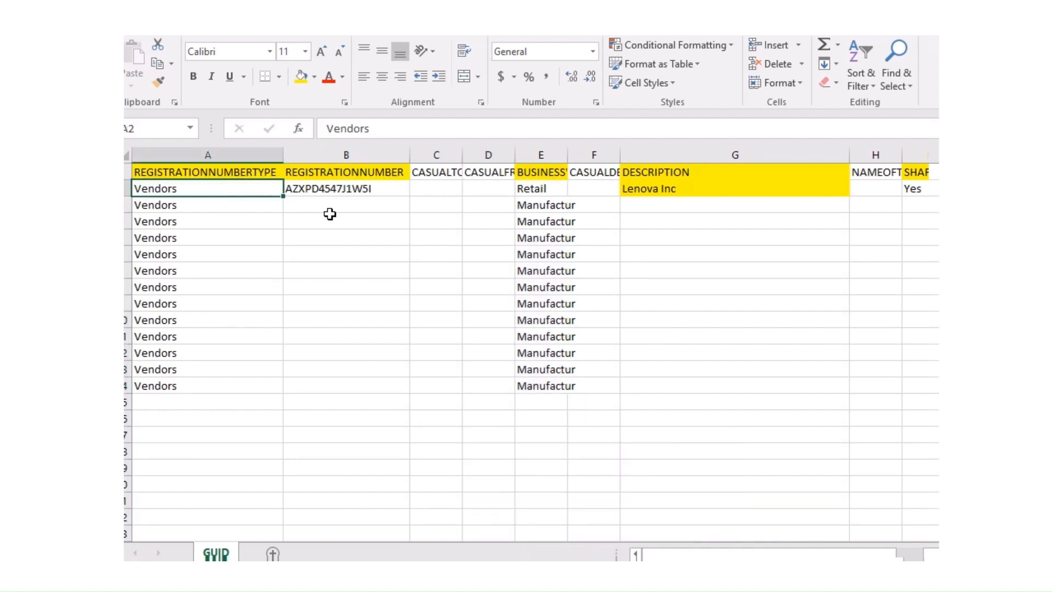
key(Down)
key(Right)
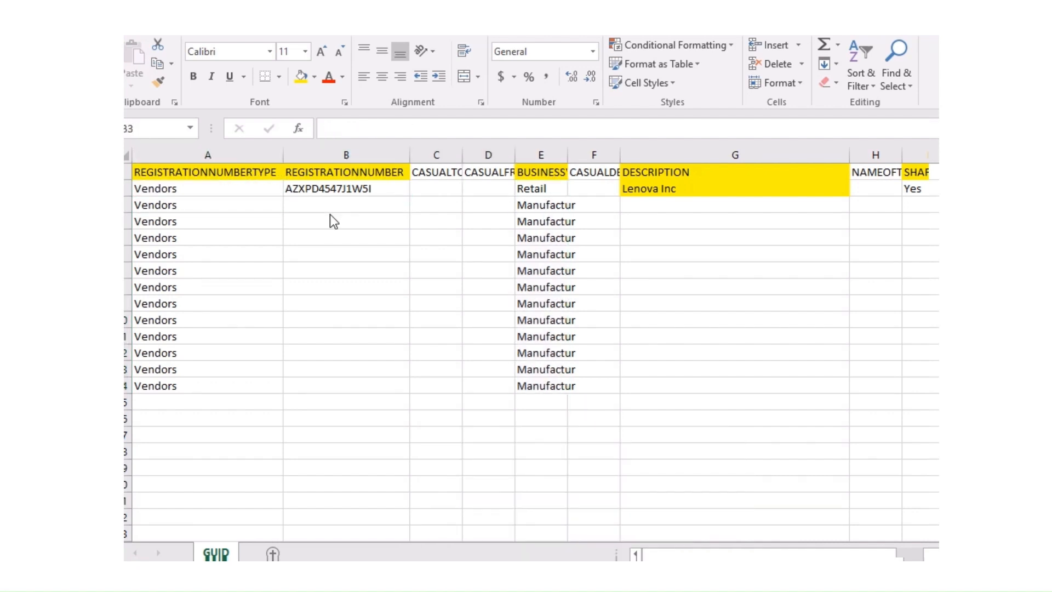
key(alt+Tab)
key(alt+Tab)
key(alt+Tab)
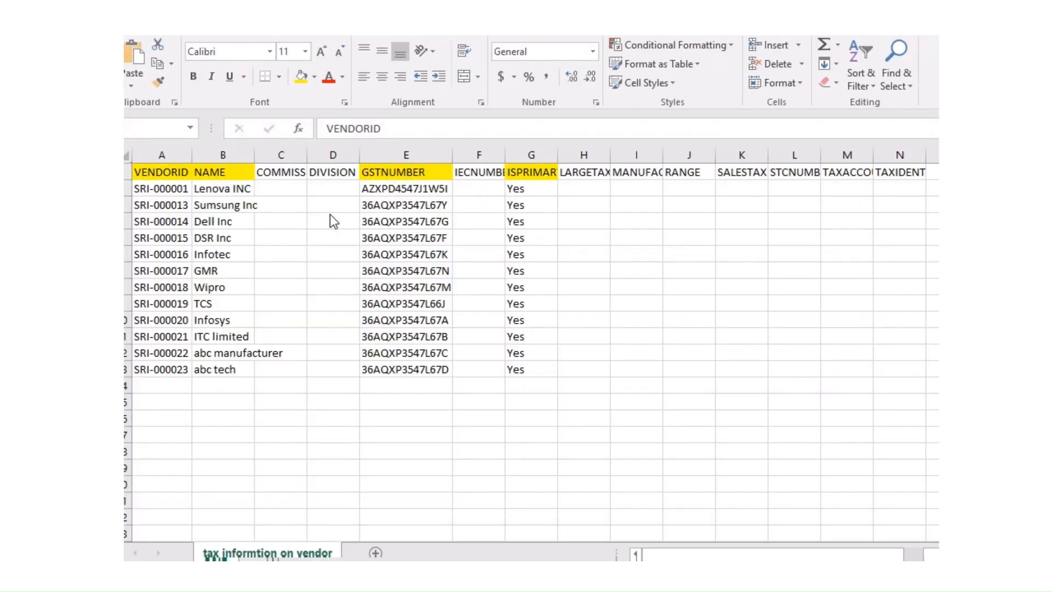
key(Right)
key(Right)
key(Down)
key(Down)
key(Right)
key(Right)
key(Down)
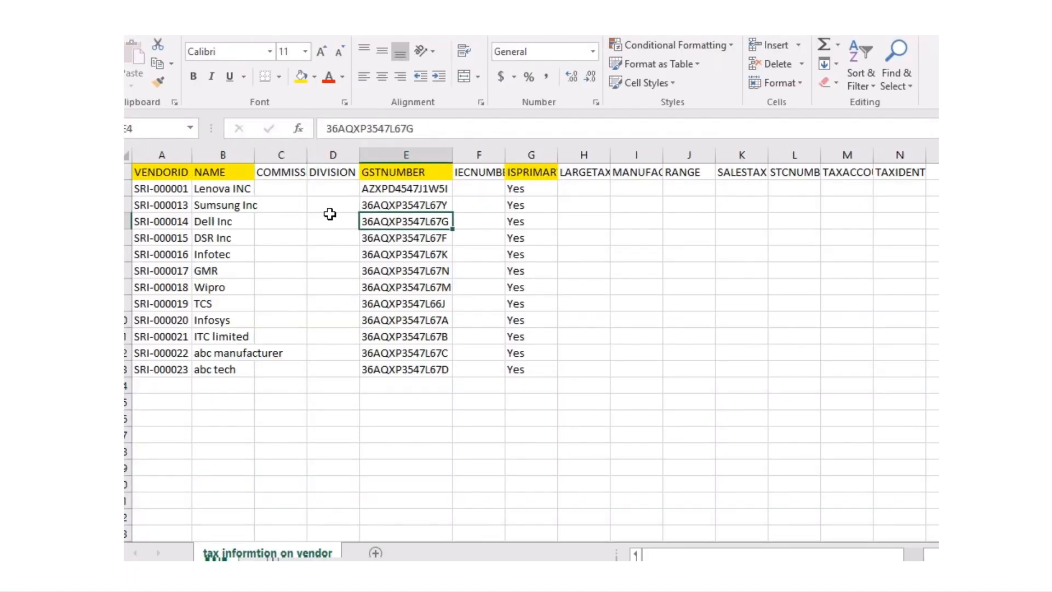
key(Up)
key(Up)
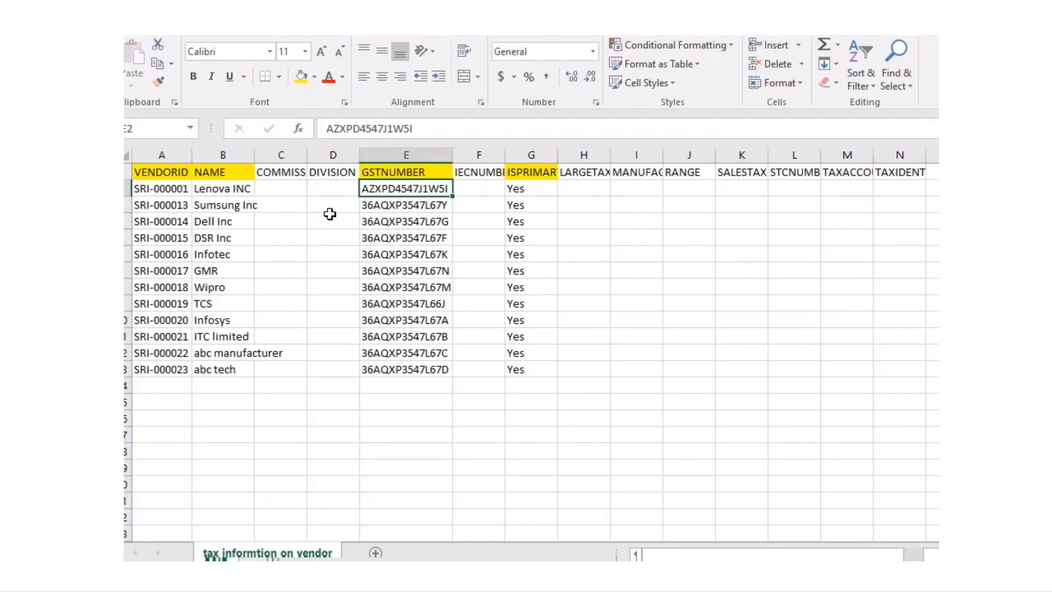
key(Down)
key(ctrl+shift+Down)
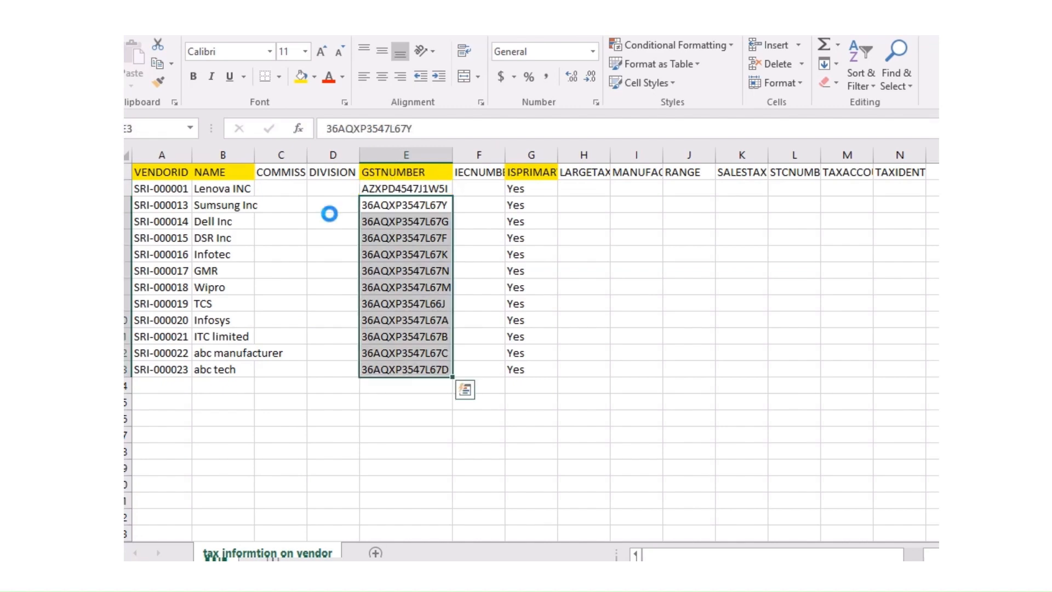
key(ctrl+c)
- Paste the copied GST numbers as values into the REGISTRATIONNUMBER column of the registration workbook, starting at cell B3
key(alt+Tab)
key(alt+Tab)
key(Tab)
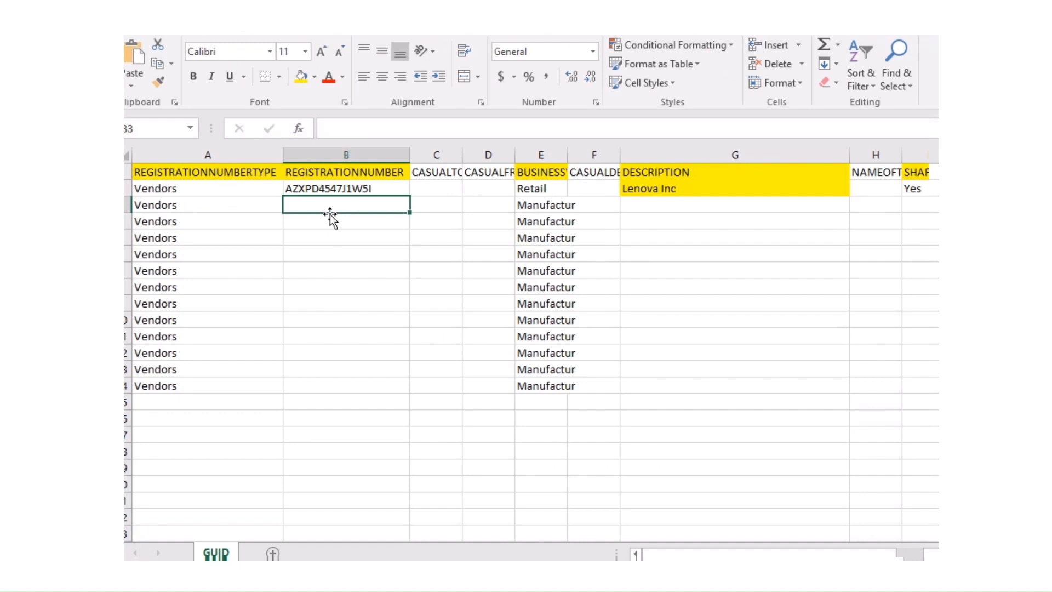
key(ctrl+alt+v)
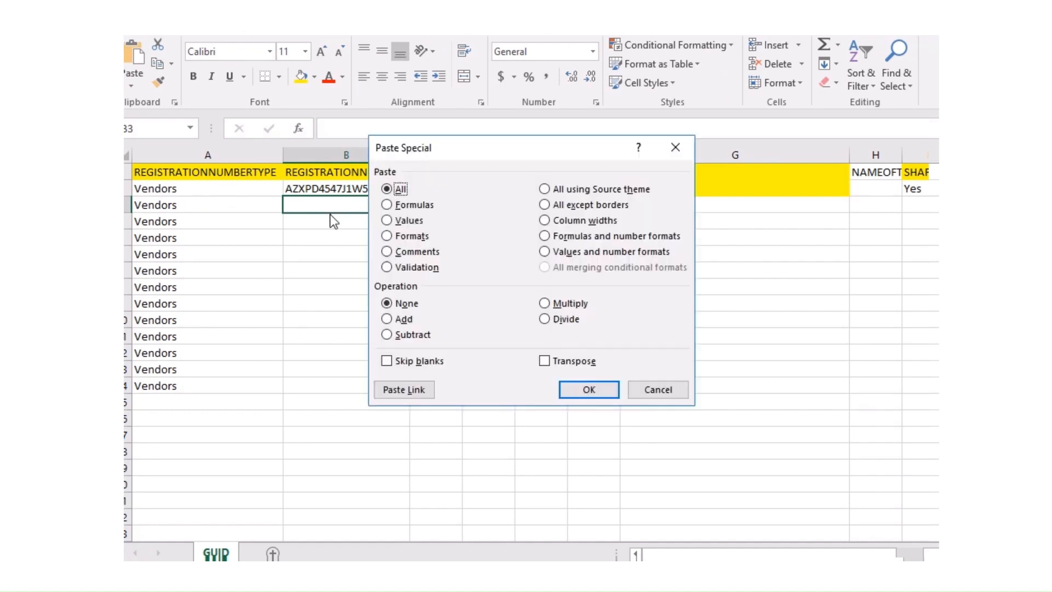
key(v)
key(Return)
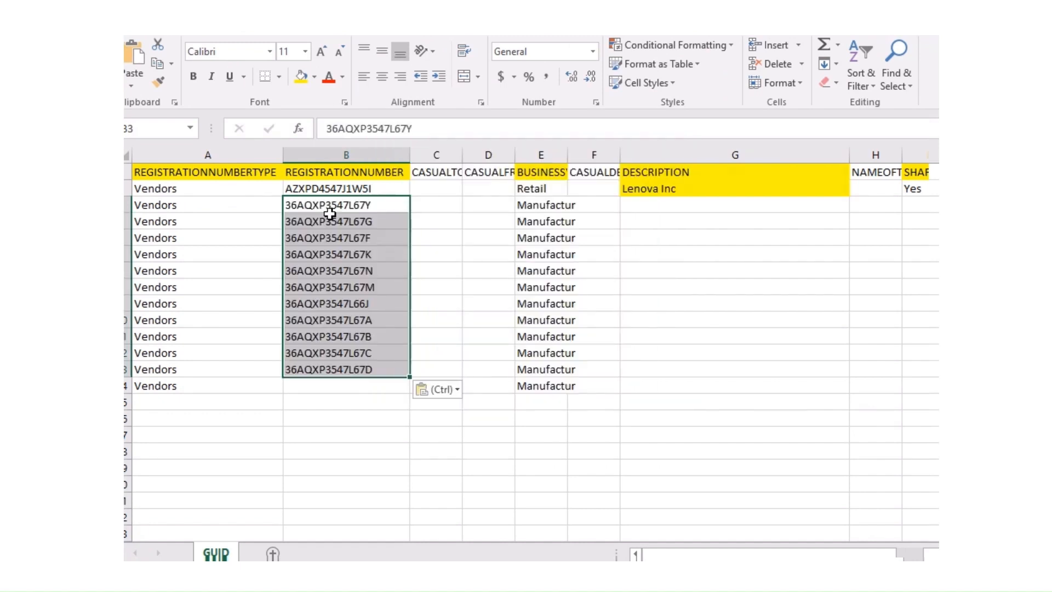
- Clear the contents of the surplus row 14 beneath the last registration number
key(Down)
key(Down)
key(Down)
key(Down)
key(Down)
key(Down)
key(Down)
key(Down)
key(Down)
key(Down)
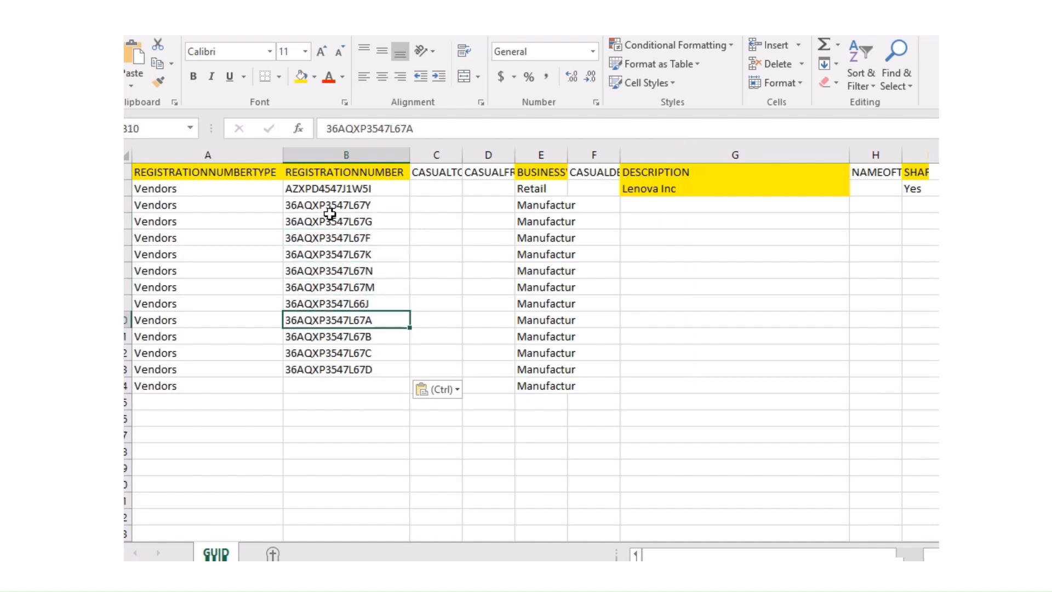
key(Down)
key(shift+space)
key(Delete)
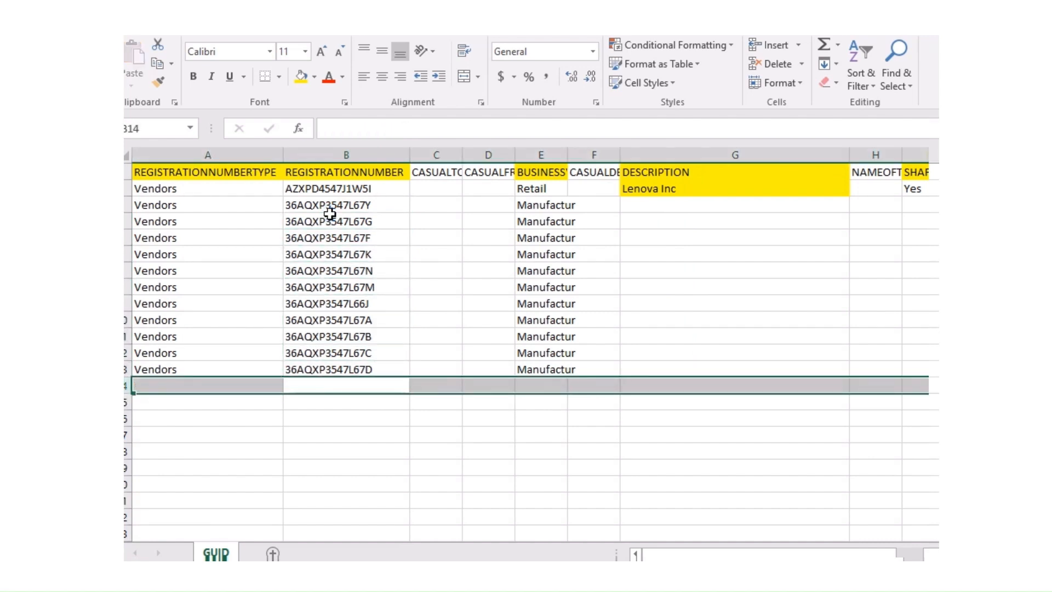
- Copy the vendor names from Sumsung Inc to abc tech, B3:B13, in the tax informtion on vendor sheet
key(Up)
key(Up)
key(Up)
key(Up)
key(Up)
key(Up)
key(Up)
key(Up)
key(Up)
key(Up)
key(Up)
key(Up)
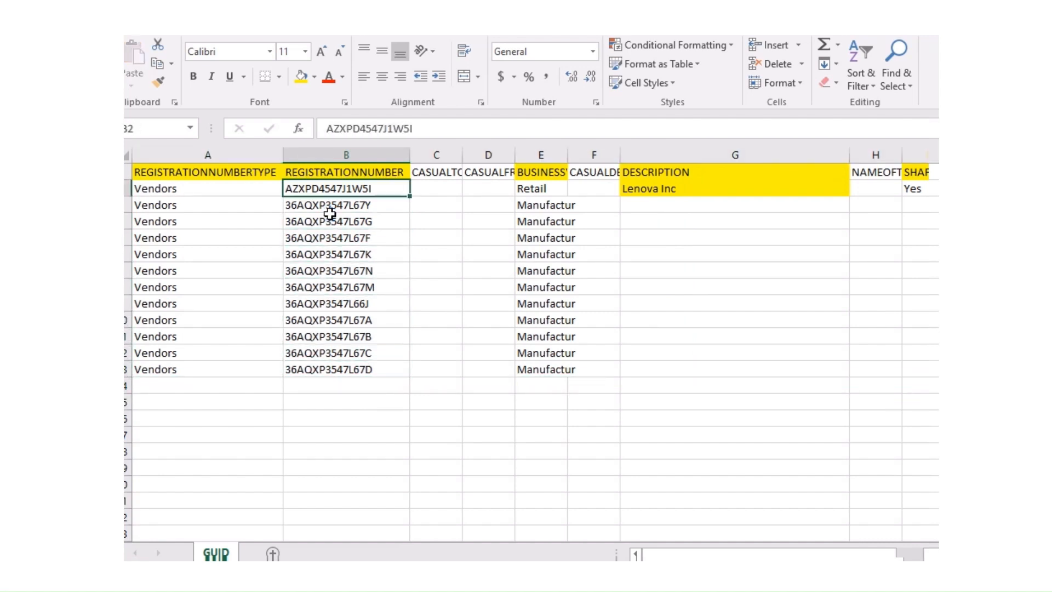
key(Right)
key(Right)
key(Right)
key(Right)
key(Right)
key(Down)
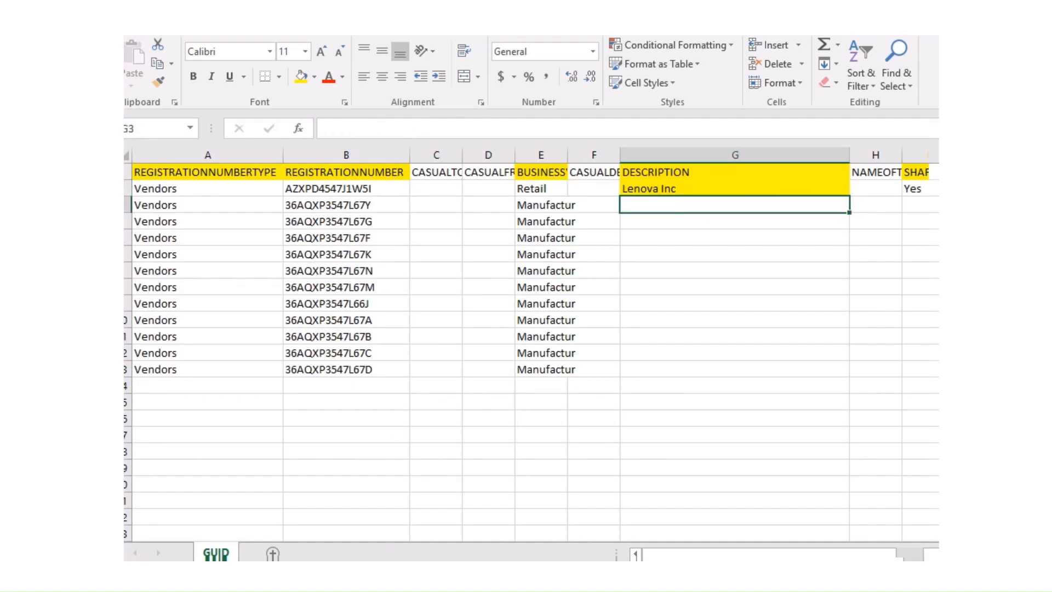
click(350, 575)
click(522, 513)
click(376, 575)
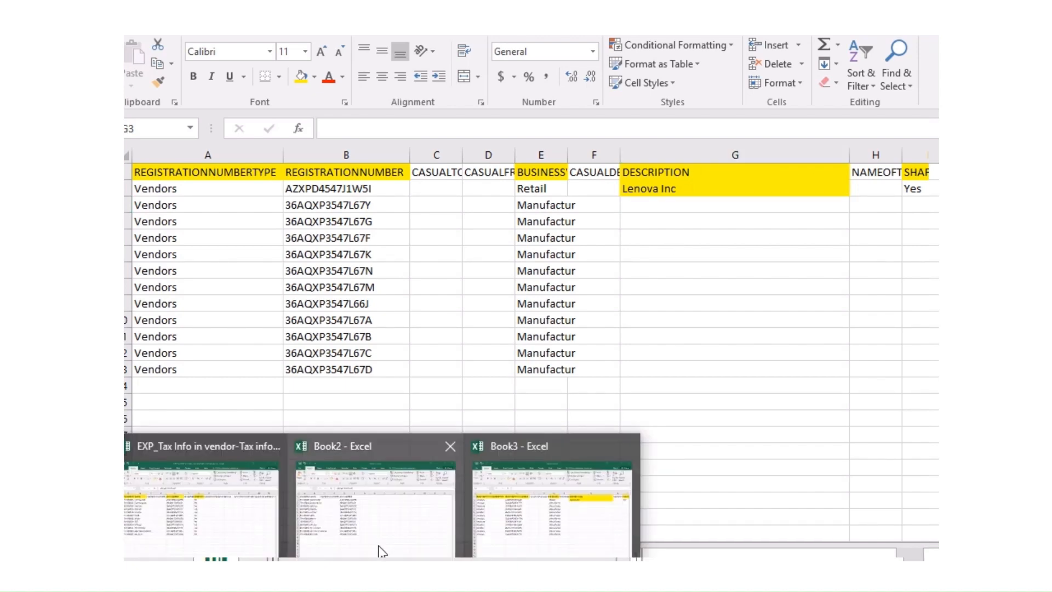
click(193, 535)
click(547, 323)
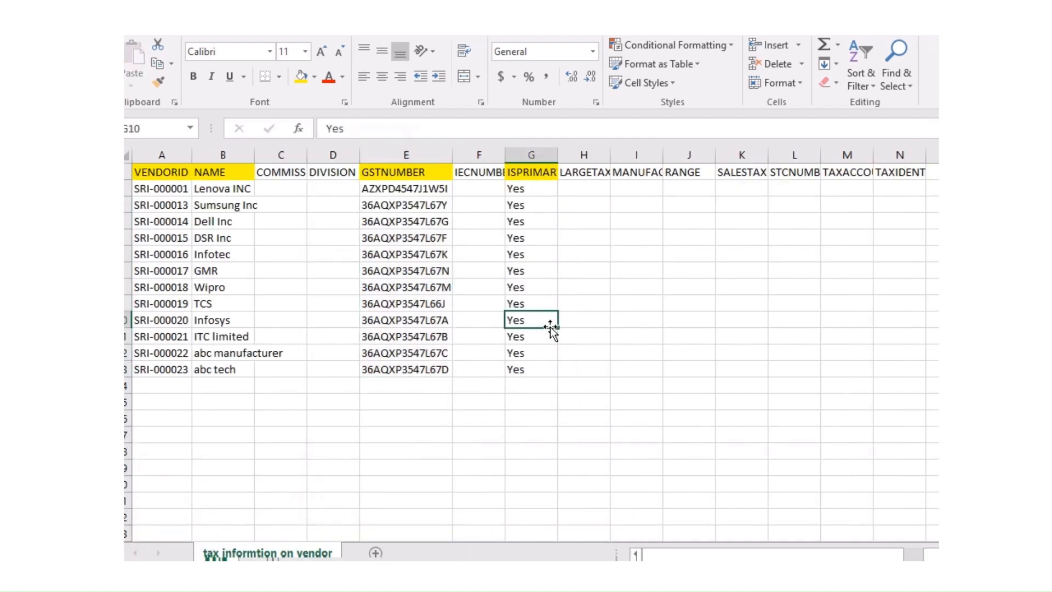
drag(213, 206, 216, 364)
key(ctrl+c)
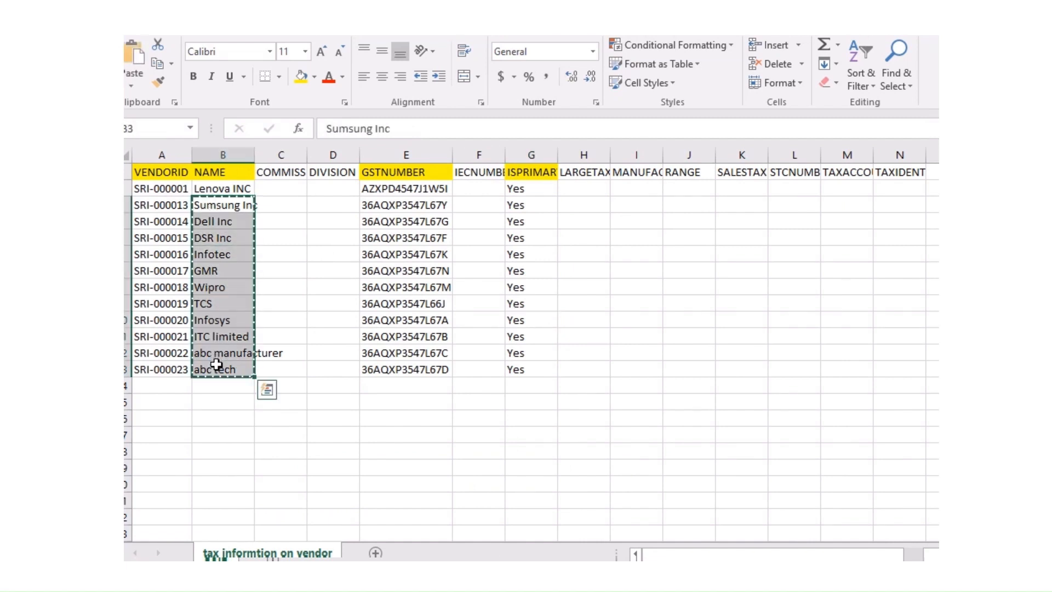
- Paste the copied vendor names as values into the DESCRIPTION column of the Book3 workbook, starting at cell G3
click(216, 558)
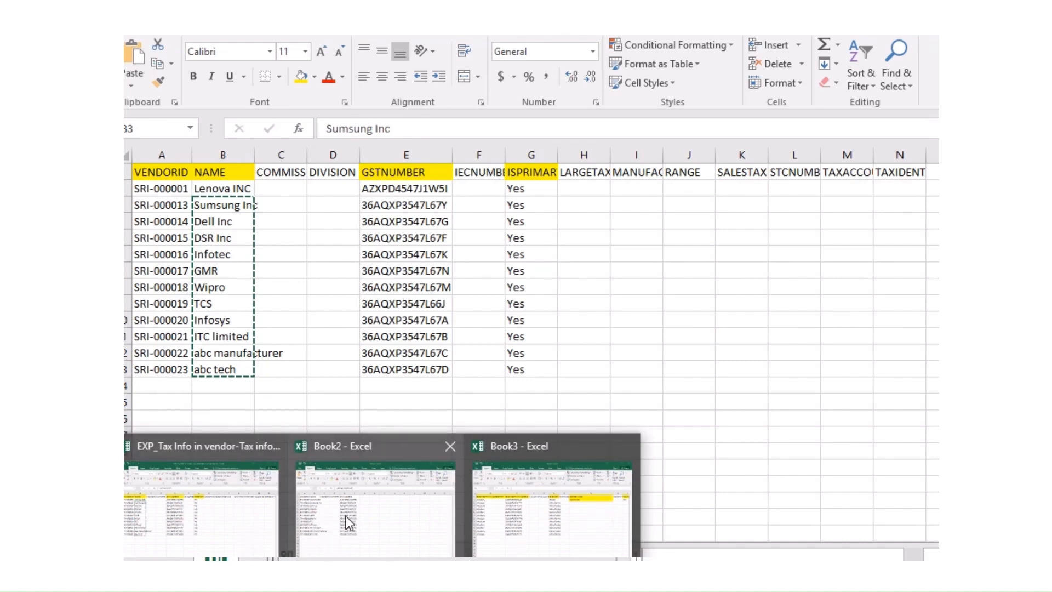
click(498, 523)
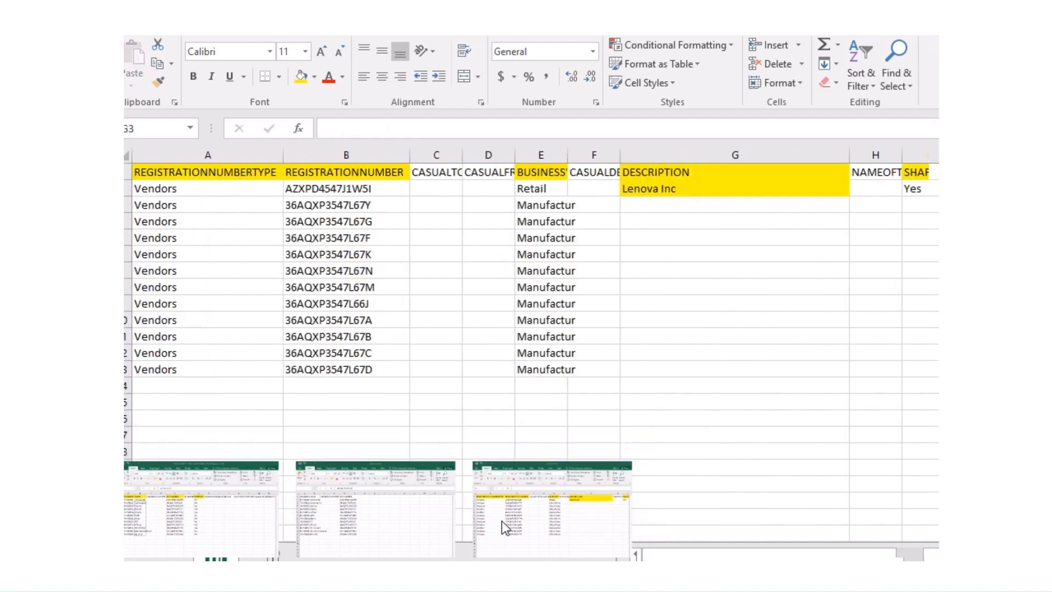
key(ctrl+alt+v)
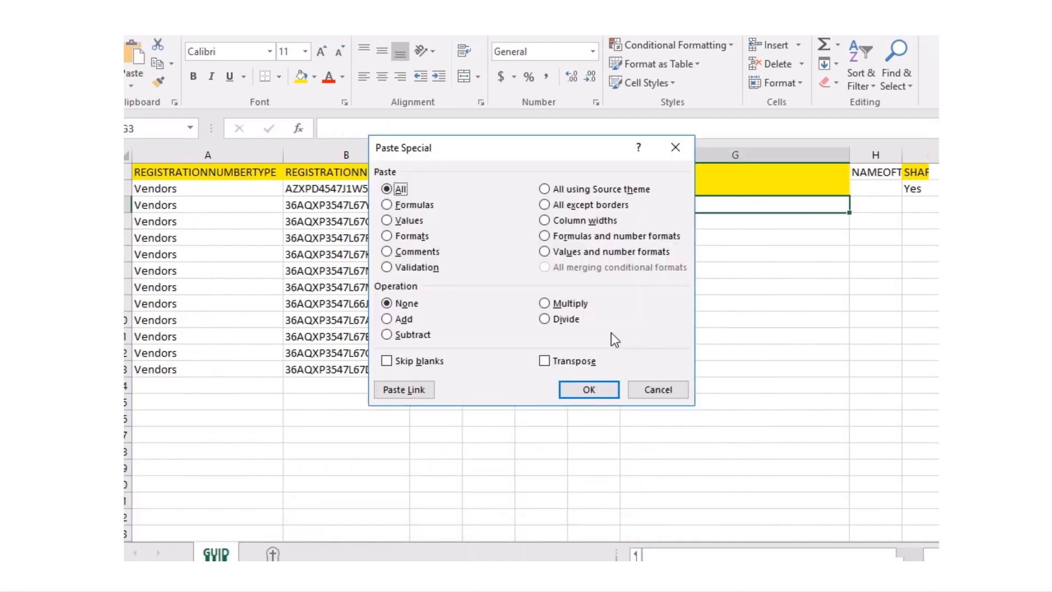
key(v)
key(Return)
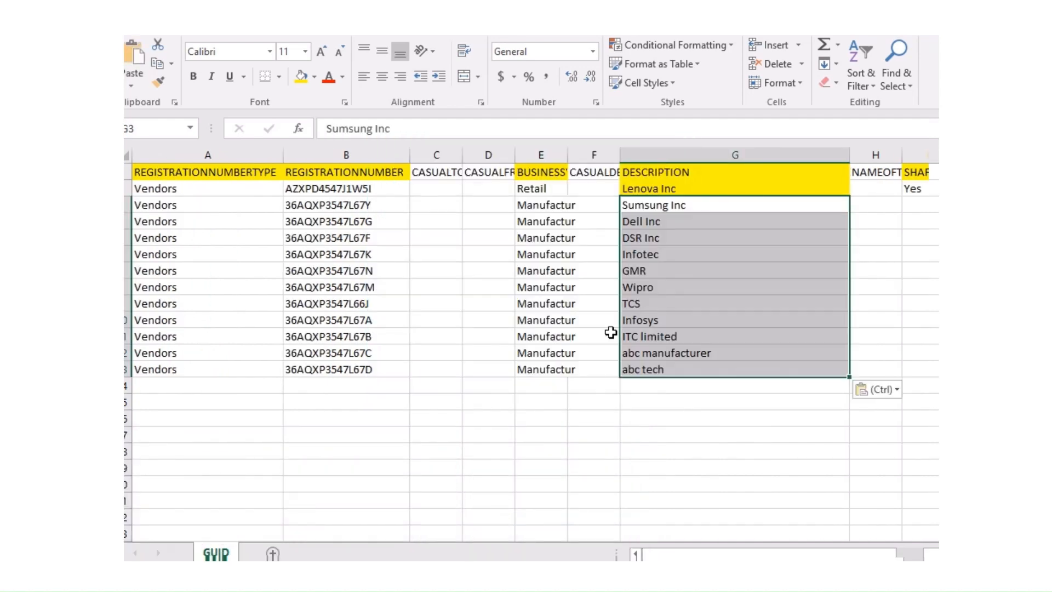
- Copy the Yes value from cell I2 down the SHARED column to row 13
key(Up)
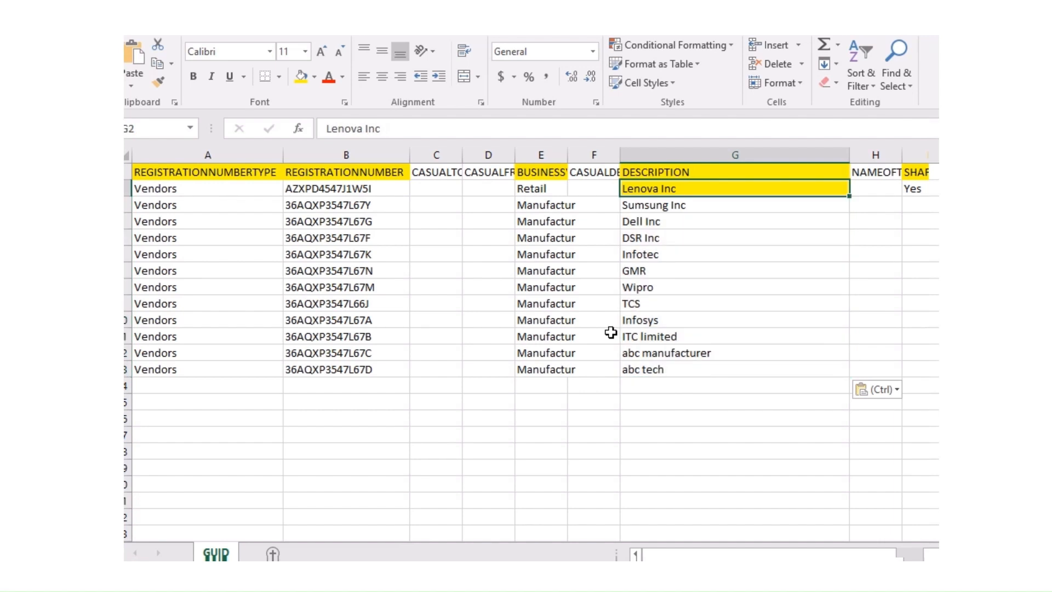
key(Right)
key(Right)
key(Left)
key(Right)
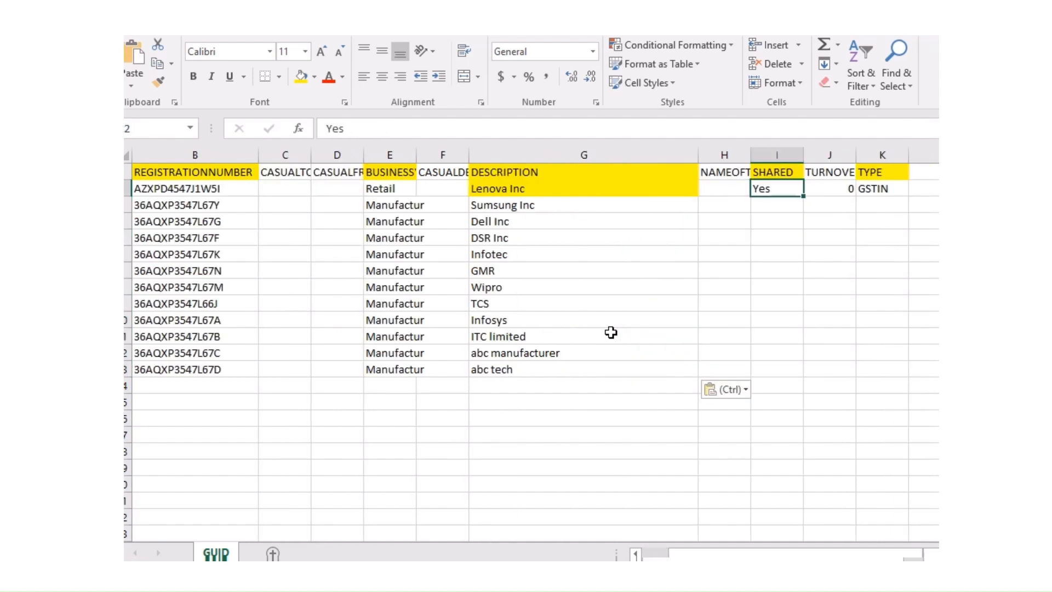
key(ctrl+c)
key(shift+Down)
key(shift+Down)
key(shift+Down)
key(shift+Down)
key(shift+Down)
key(shift+Down)
key(shift+Down)
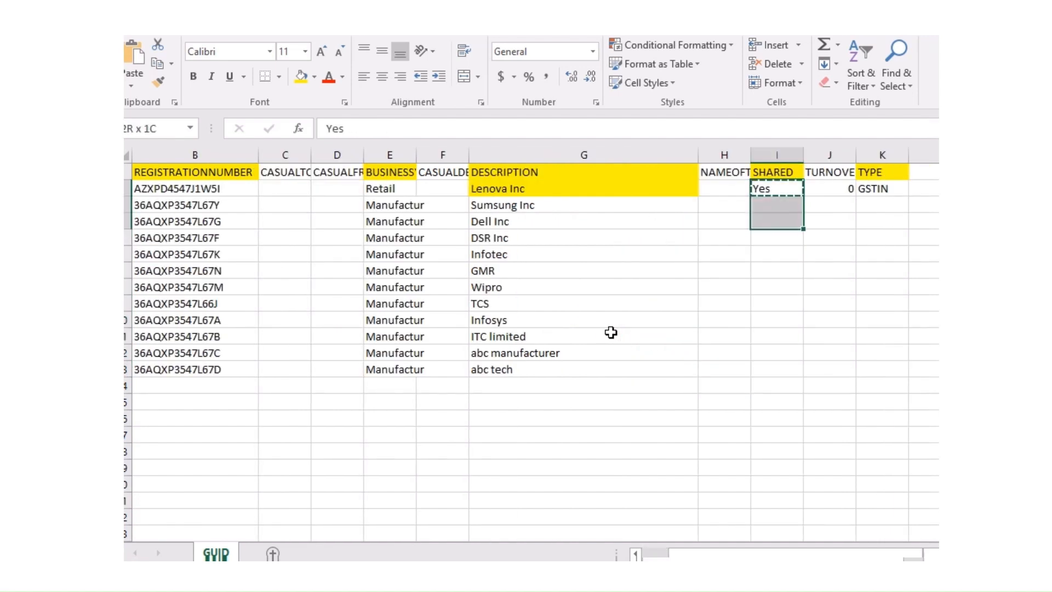
key(shift+Down)
key(shift+Down)
key(shift+Down)
key(shift+Down)
key(shift+Down)
key(shift+Up)
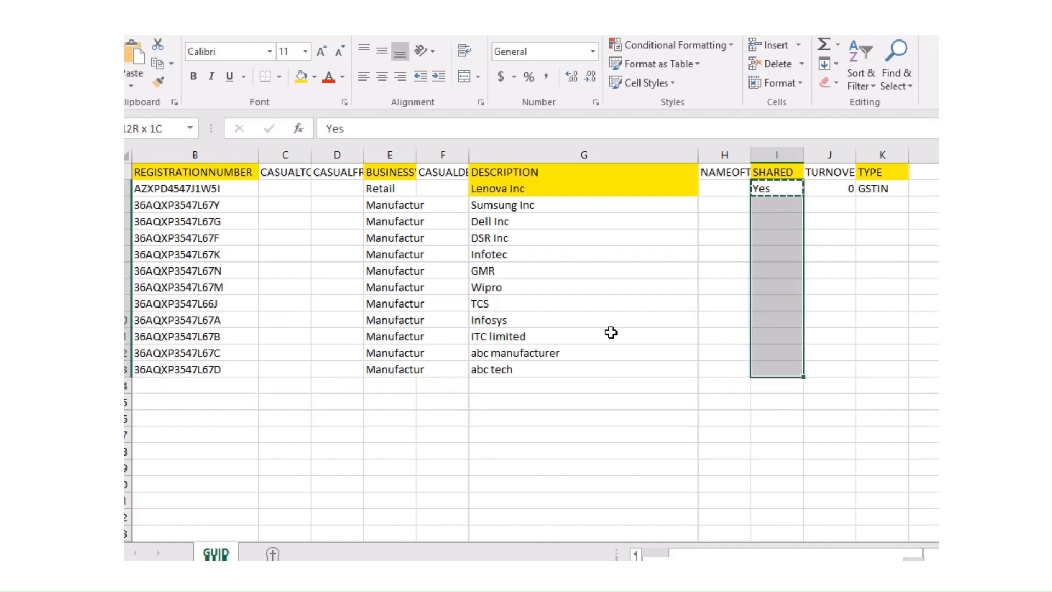
key(Return)
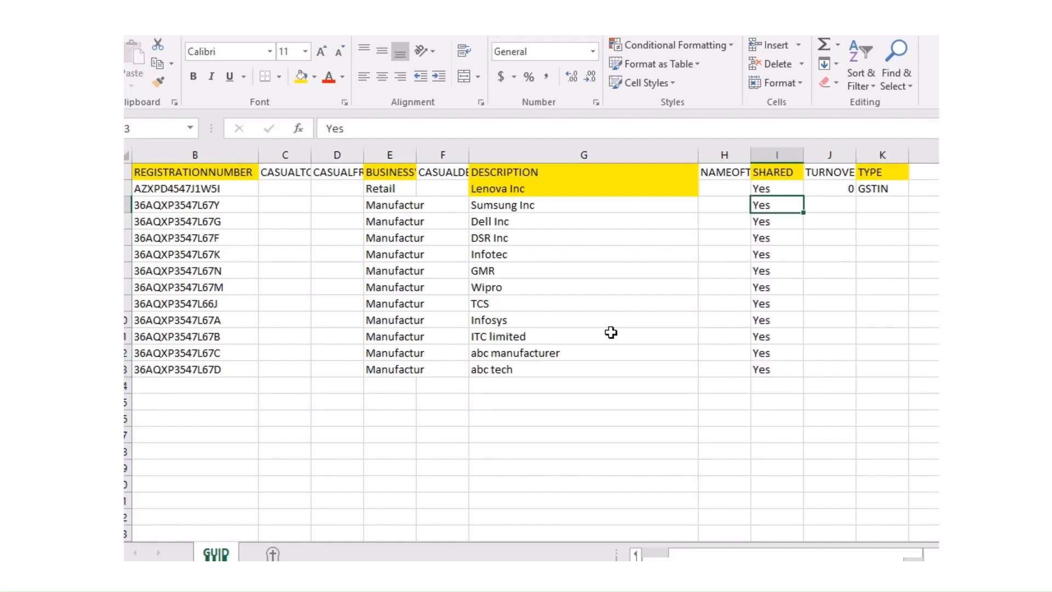
- Copy the 0 value from cell J2 down the TURNOVER column to row 13
key(Up)
key(Right)
key(Up)
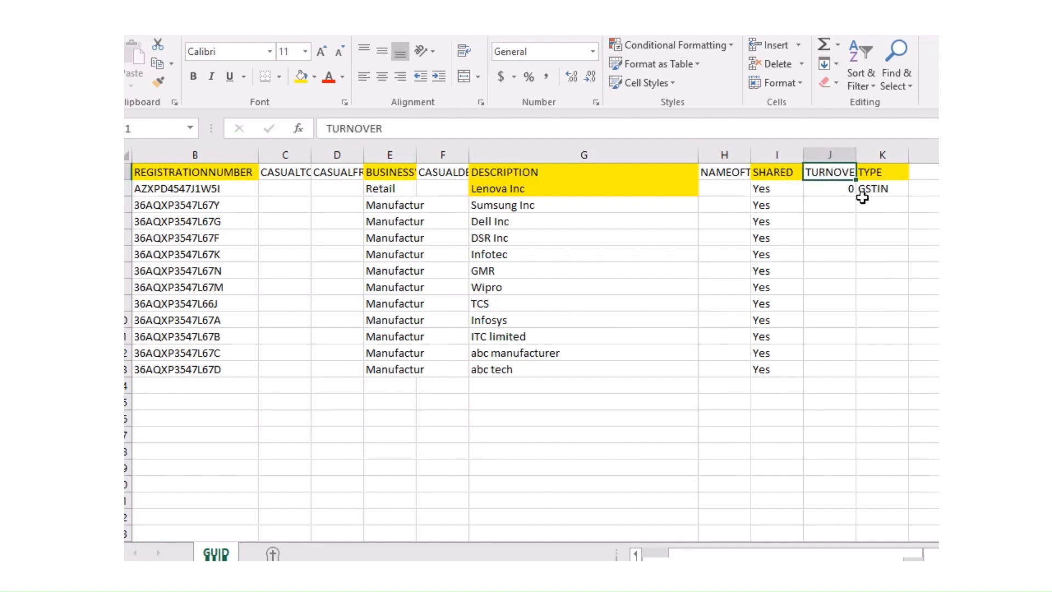
click(843, 191)
key(ctrl+c)
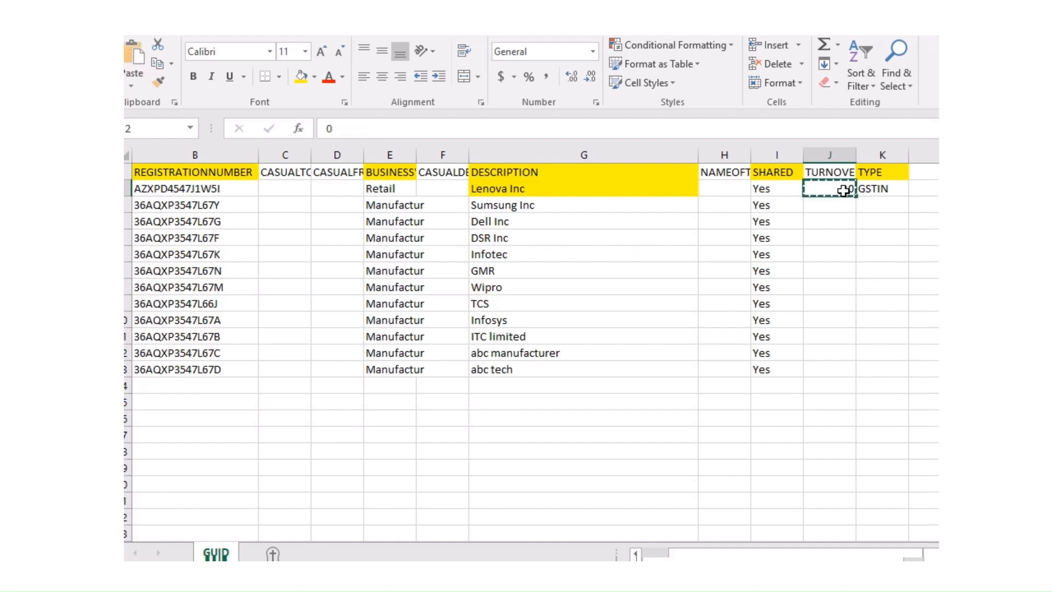
key(shift+Down)
key(shift+Down)
key(shift+Down)
key(shift+Down)
key(shift+Down)
key(shift+Down)
key(shift+Down)
key(shift+Down)
key(shift+Down)
key(shift+Down)
key(shift+Down)
key(ctrl+v)
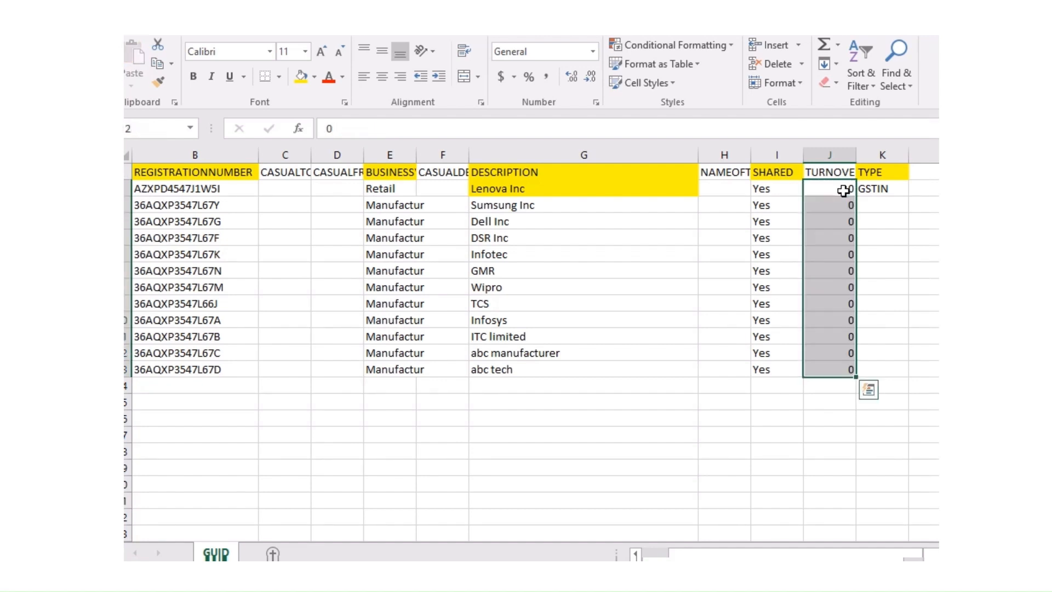
- Copy the GSTIN value from cell K2 down the TYPE column to row 13
key(Up)
key(Down)
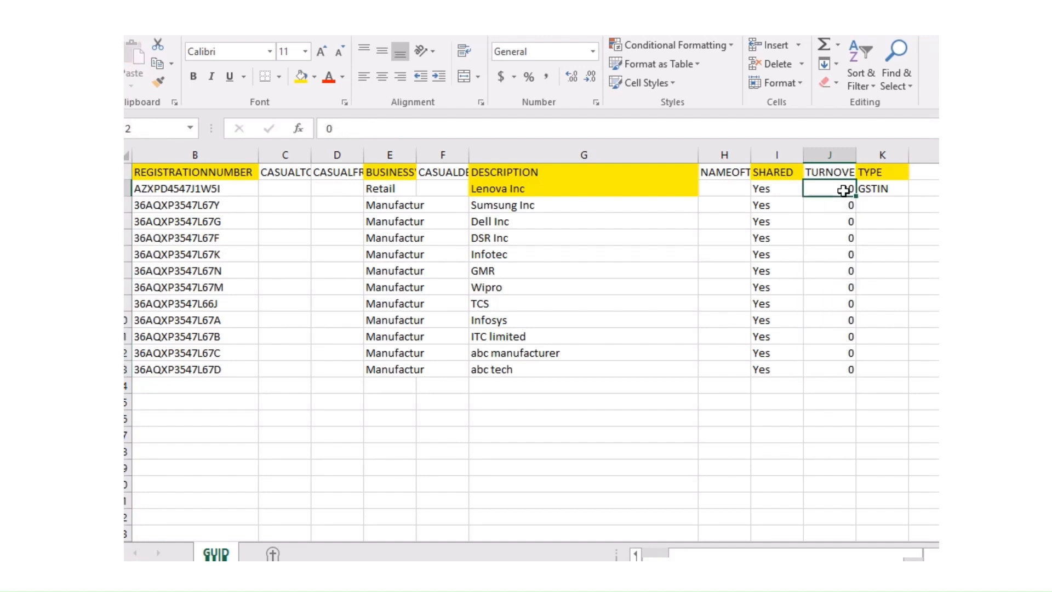
key(Right)
key(Down)
key(Up)
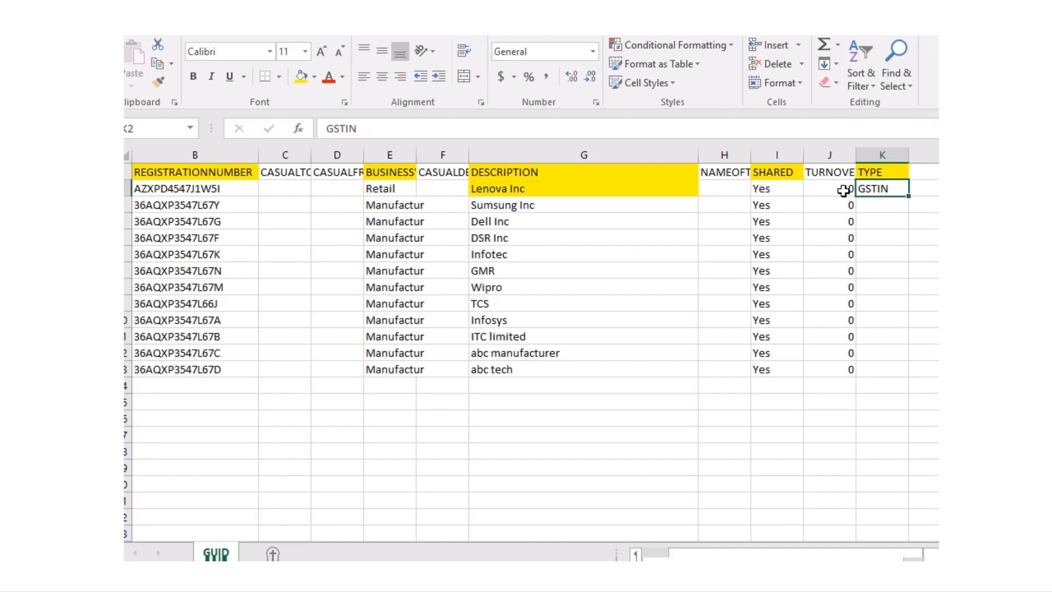
key(ctrl+c)
key(shift+Down)
key(shift+Down)
key(shift+Down)
key(shift+Down)
key(shift+Down)
key(shift+Down)
key(shift+Down)
key(shift+Down)
key(shift+Down)
key(shift+Down)
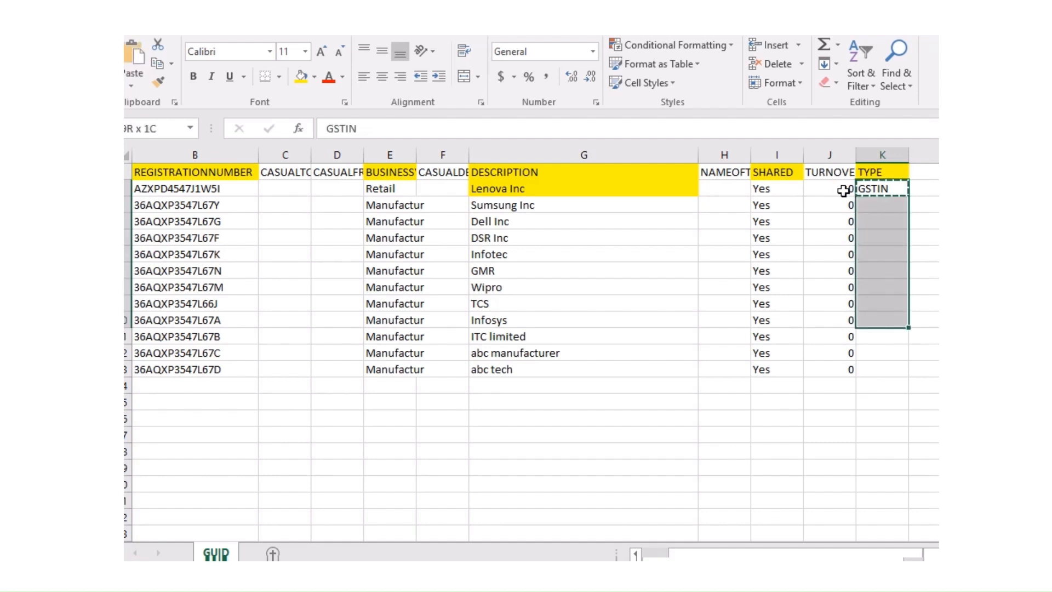
key(shift+Down)
key(ctrl+v)
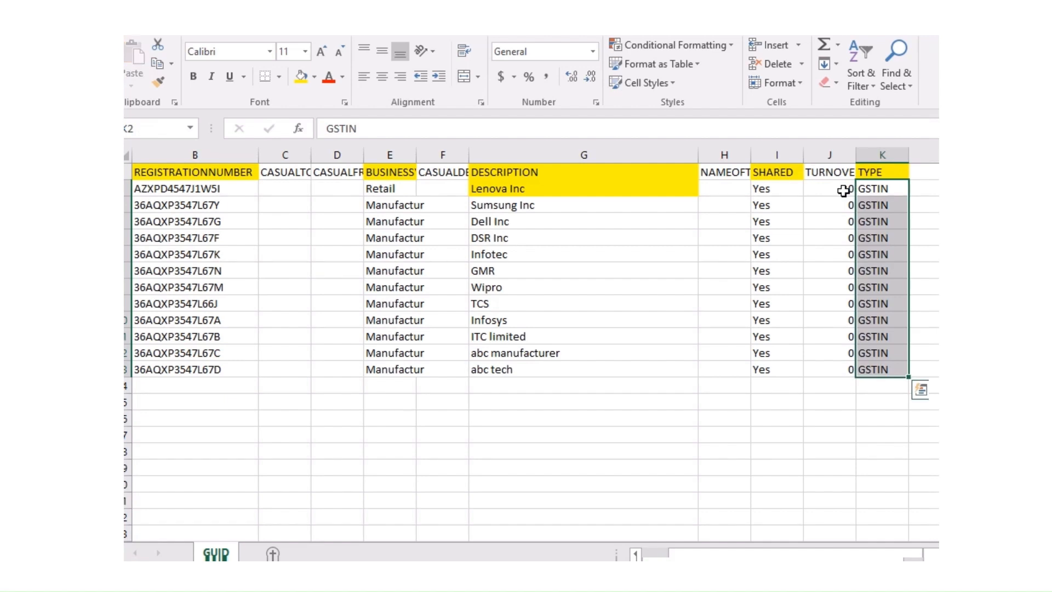
key(Escape)
- Save the workbook to the Desktop under the name "UID) number.", replacing the existing Excel file
key(Up)
key(Left)
key(Left)
key(Left)
key(Left)
key(Left)
key(Left)
key(Left)
key(Left)
key(Left)
key(Left)
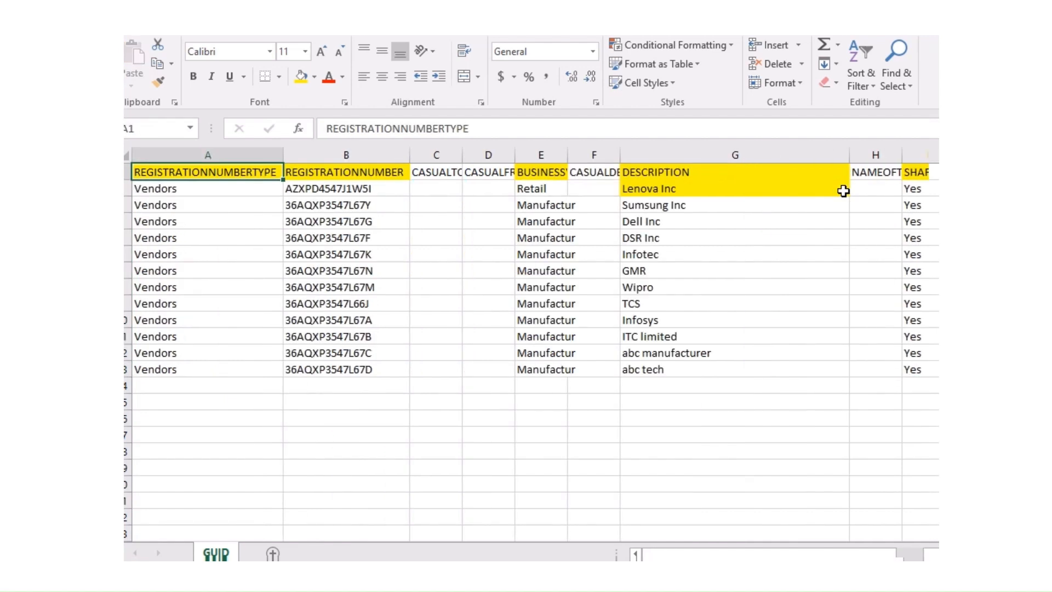
key(ctrl+s)
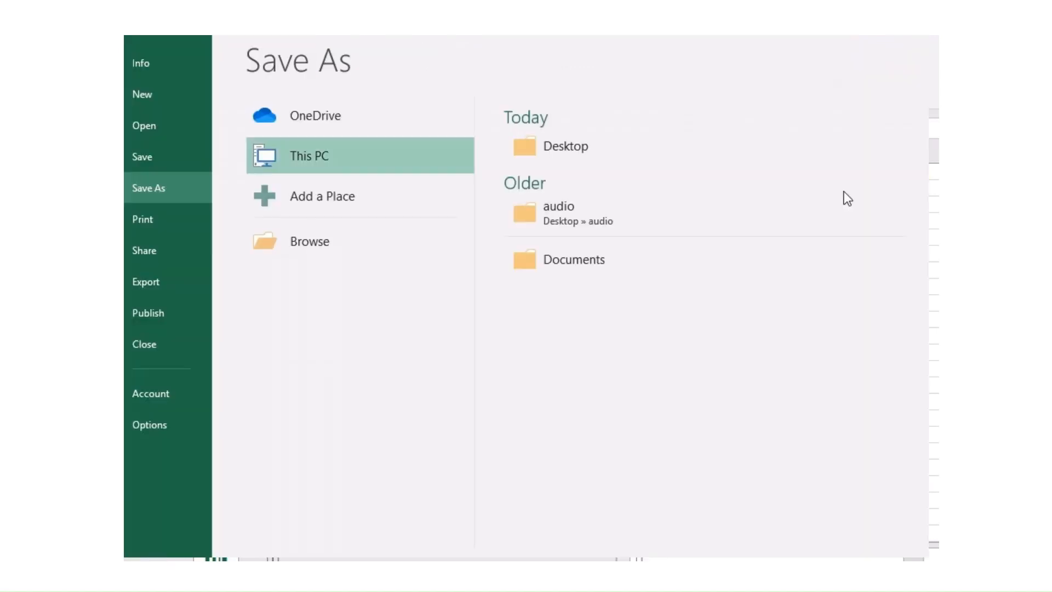
click(580, 149)
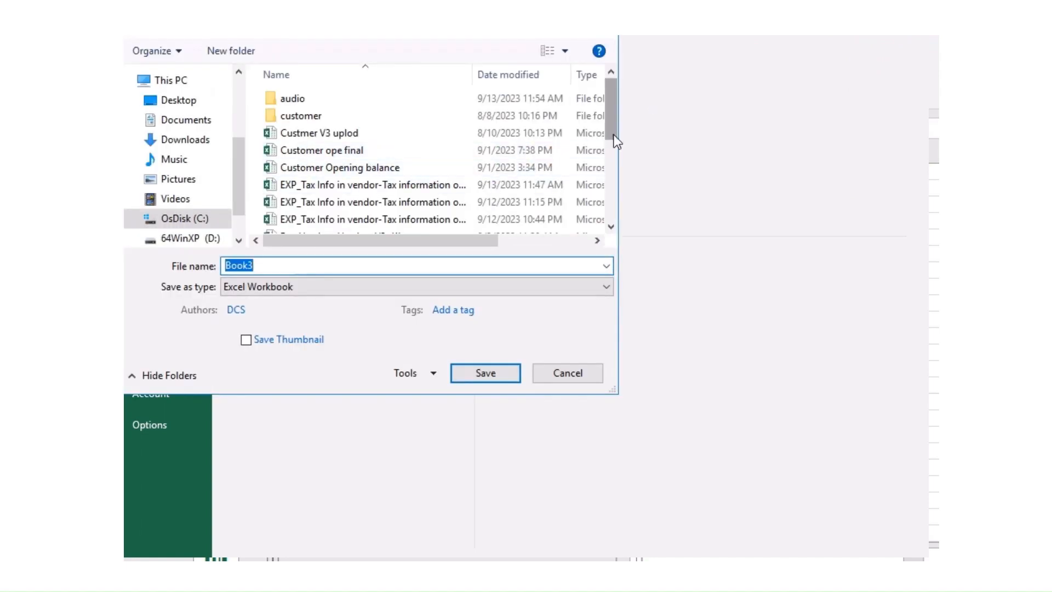
scroll(614, 132, down, 3)
drag(614, 142, 616, 200)
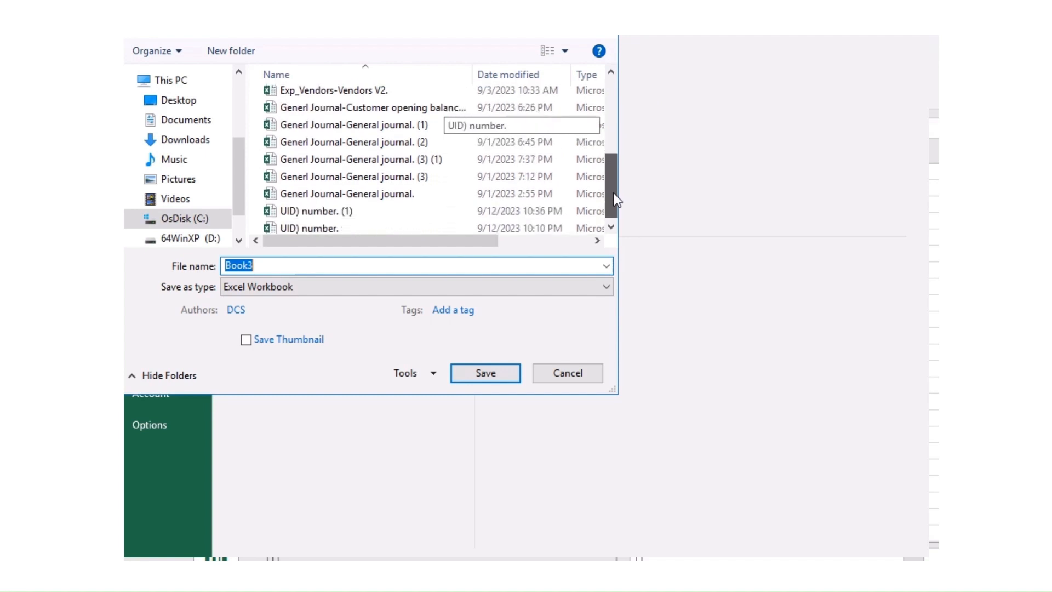
click(356, 223)
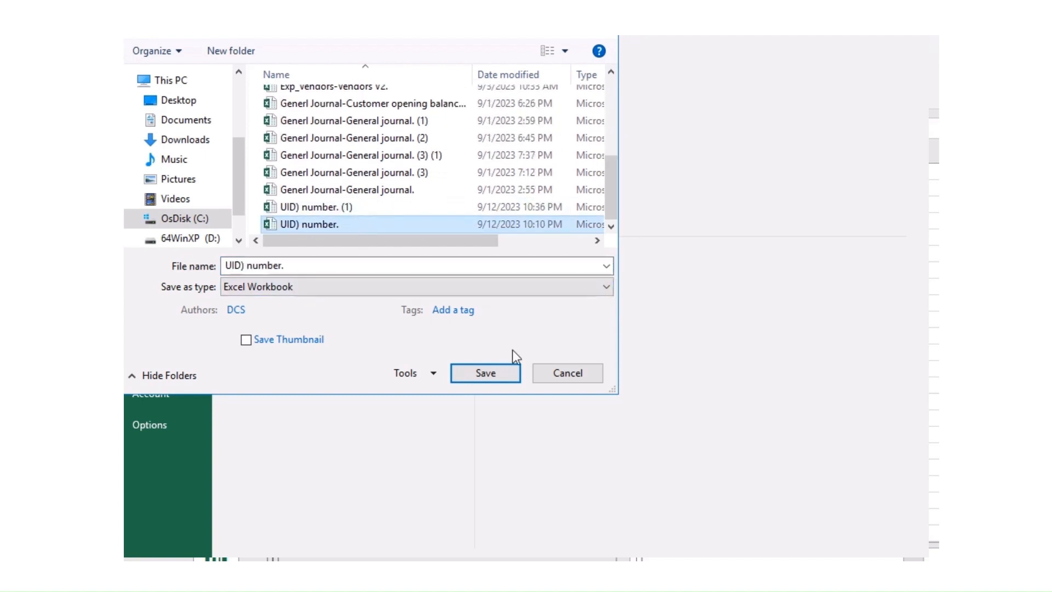
click(488, 373)
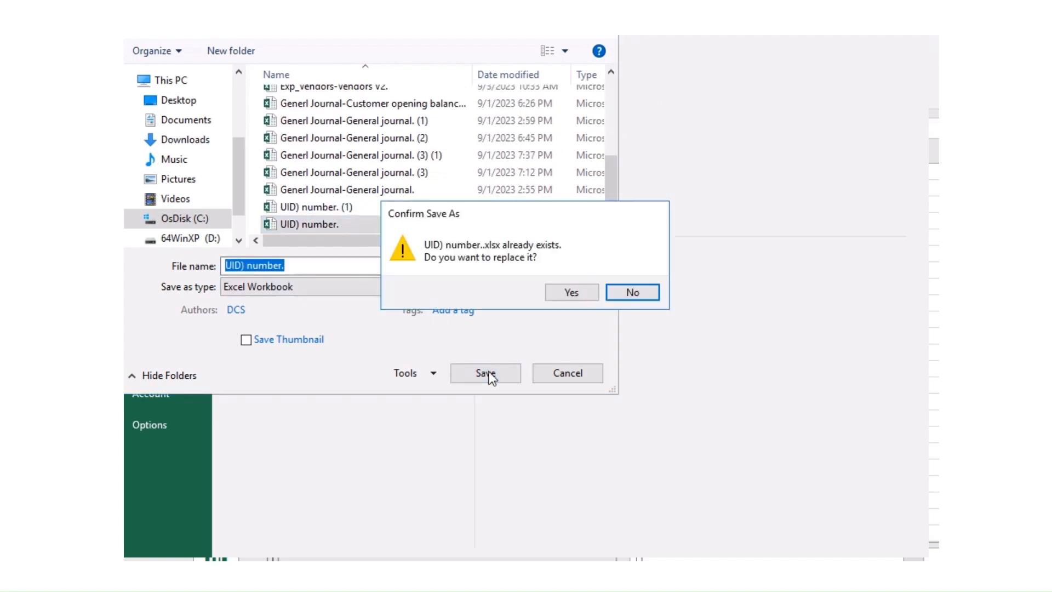
click(564, 292)
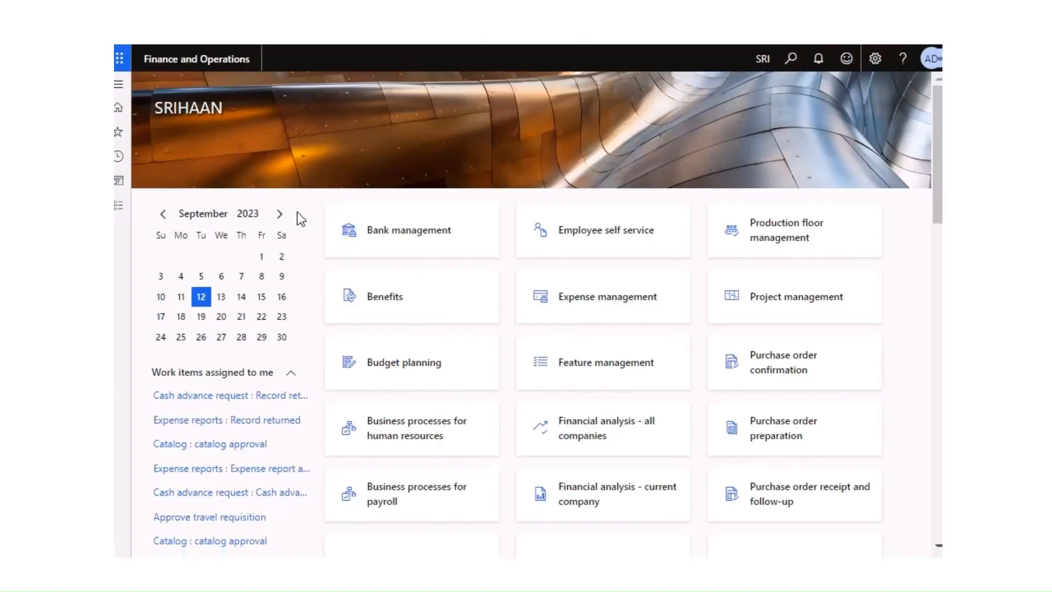
- Switch to Finance and Operations and open the Data management workspace
click(119, 206)
click(165, 186)
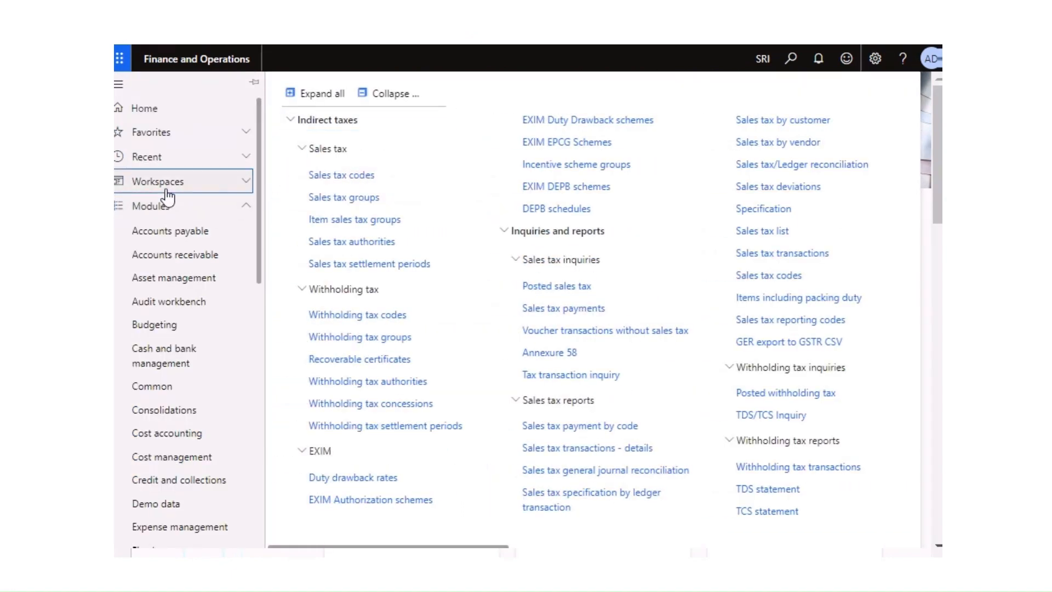
drag(259, 165, 259, 237)
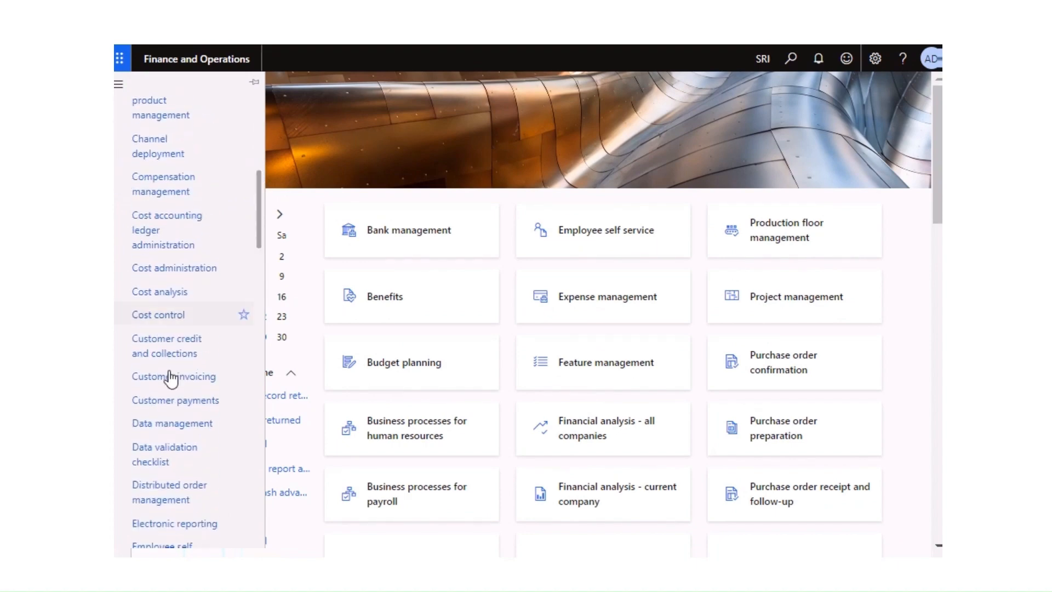
click(178, 422)
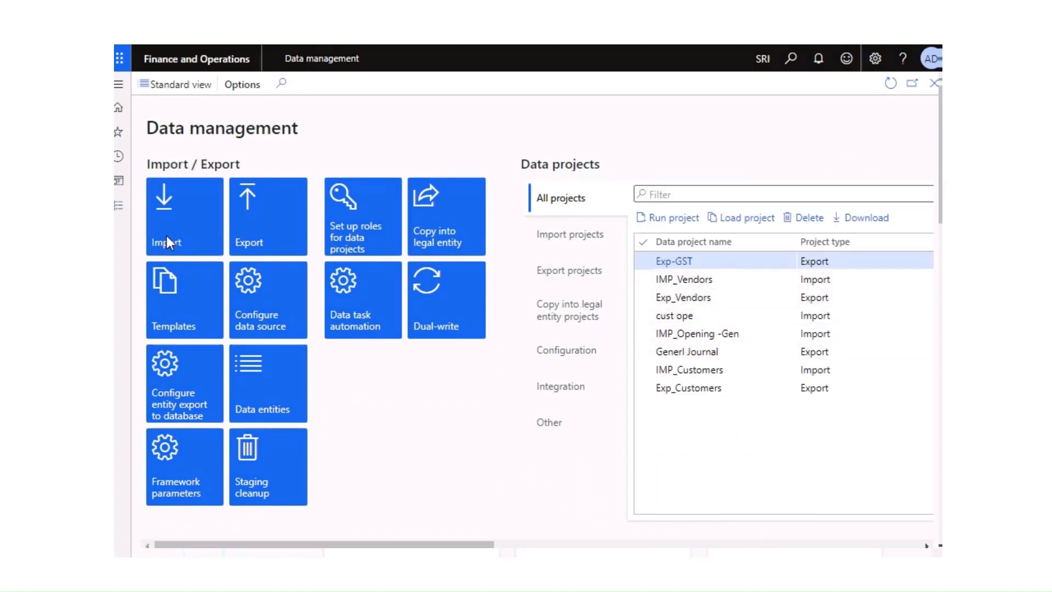
- Create a new import data project with the group name IMP_GST
click(221, 235)
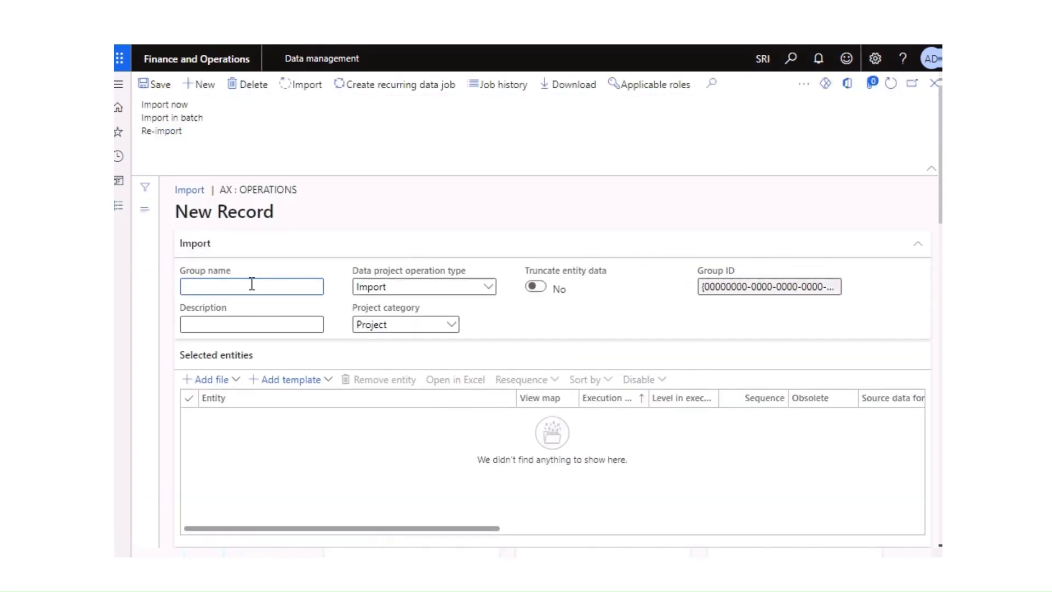
text(IMP_)
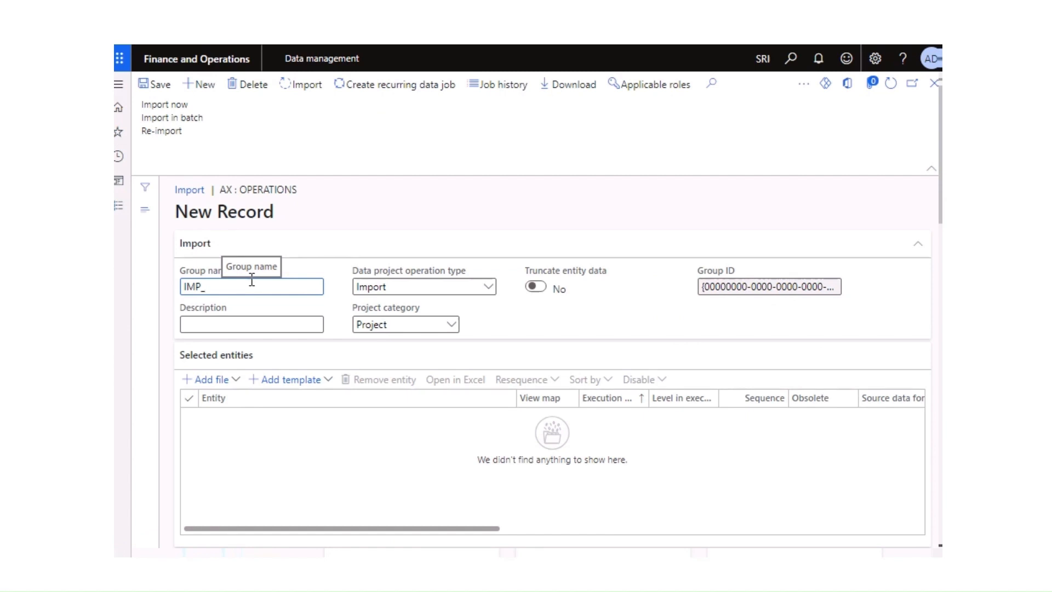
text(GST)
- Start adding a file to the project with the entity Goods & Service tax registration (GSTIN/GDI/UID) number
click(219, 381)
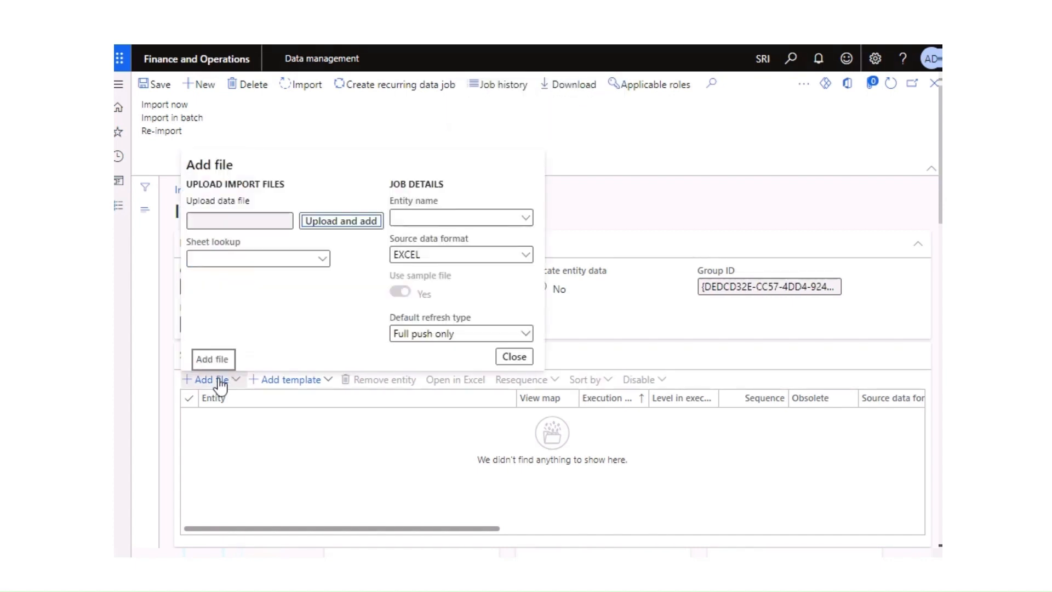
click(436, 217)
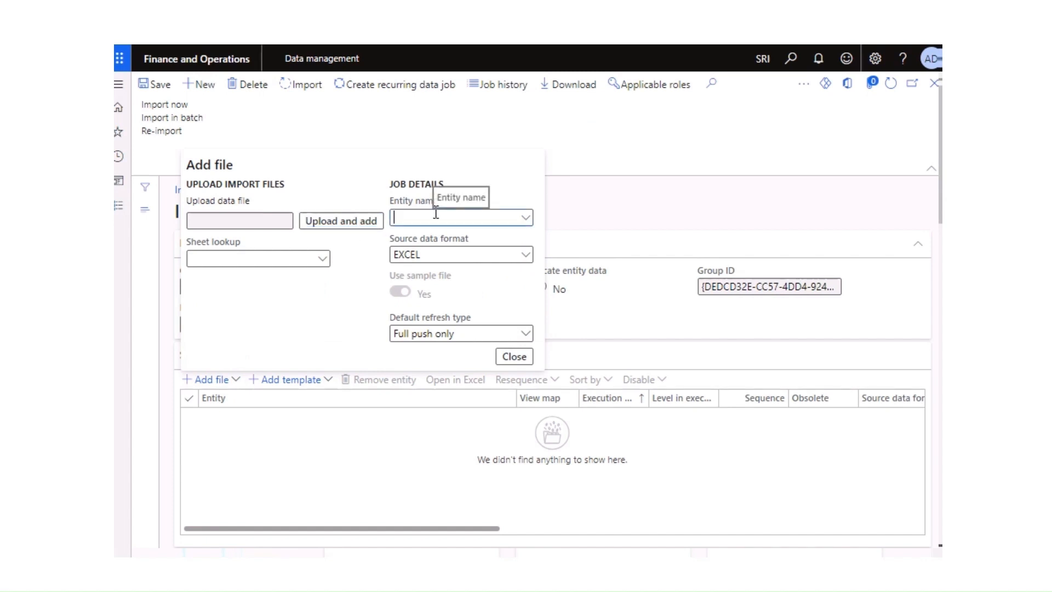
text(GOODS)
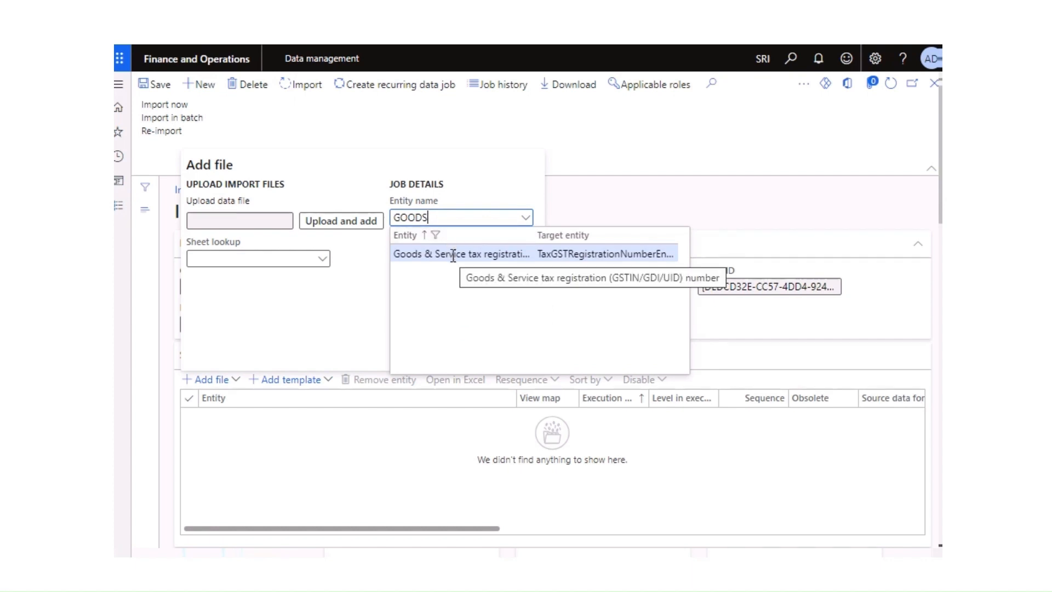
click(453, 254)
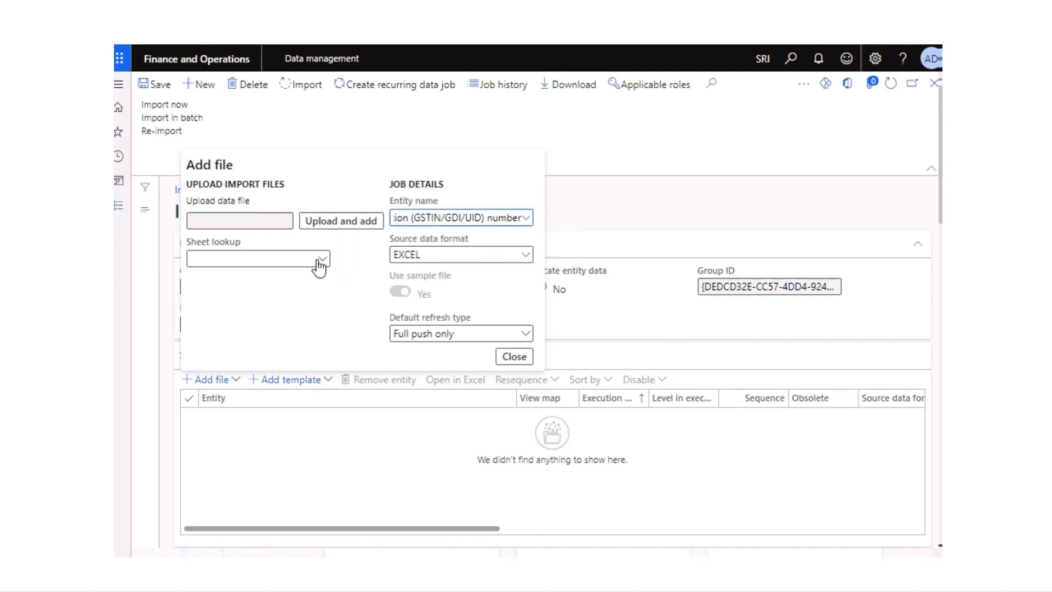
- Upload the "UID) number. (1)" file from the Desktop for the selected entity and close the file form
click(345, 235)
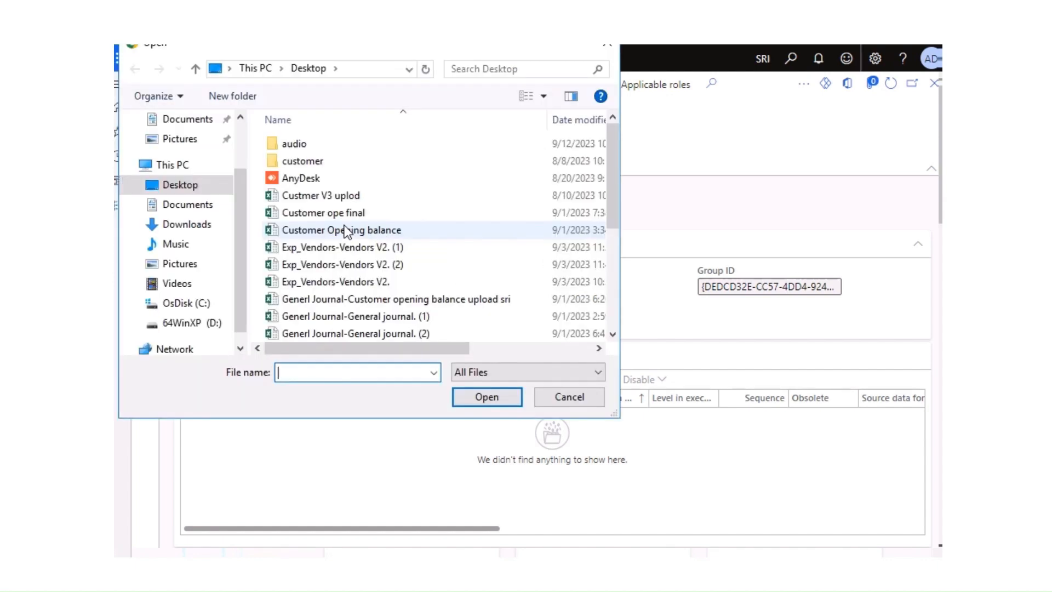
click(610, 335)
click(612, 334)
click(612, 334)
click(612, 334)
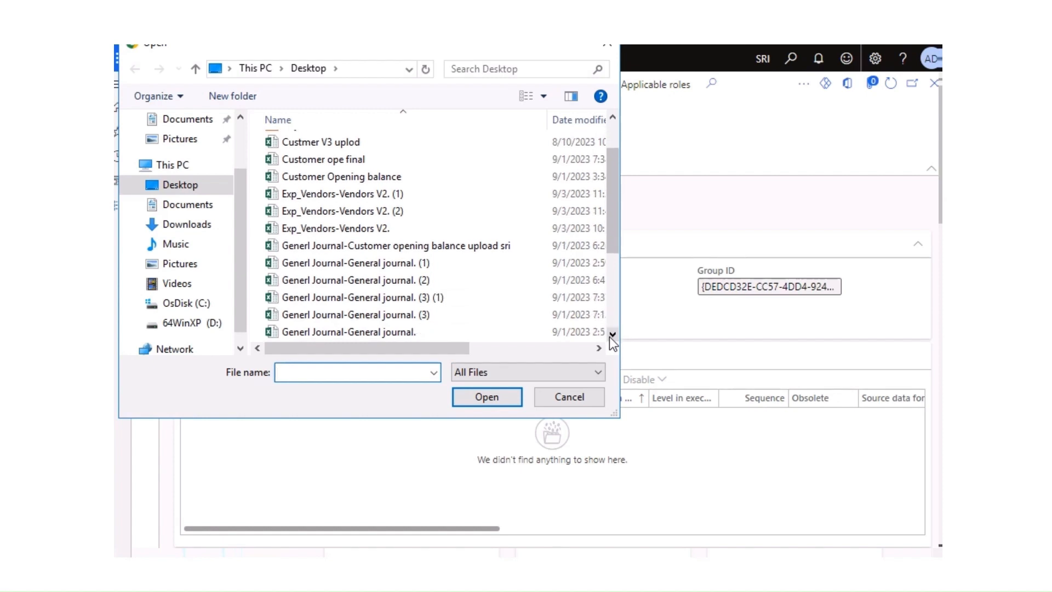
click(611, 335)
click(611, 334)
click(612, 334)
click(611, 334)
click(611, 334)
click(612, 334)
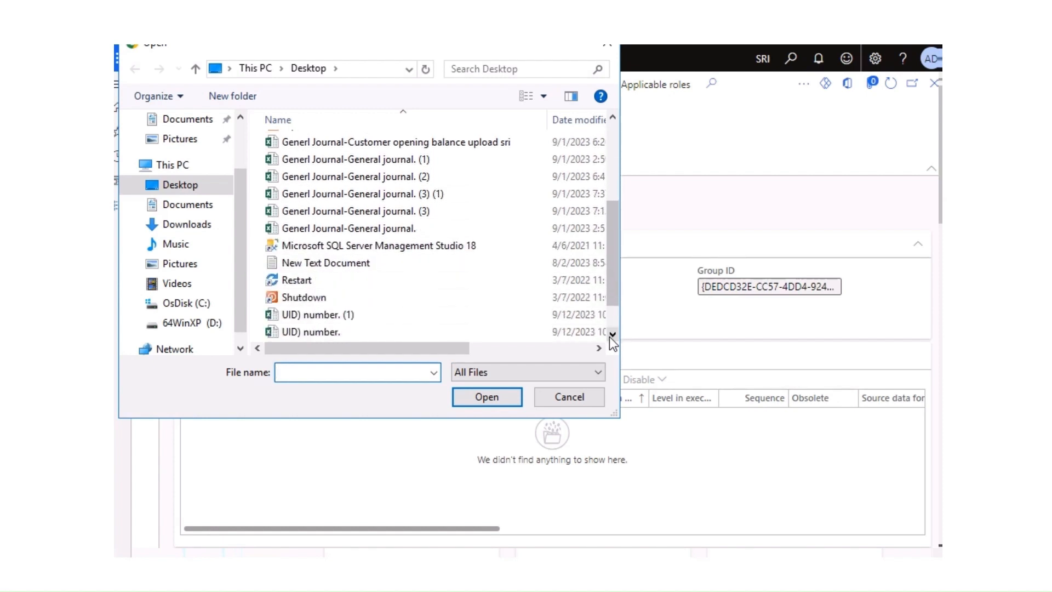
click(612, 334)
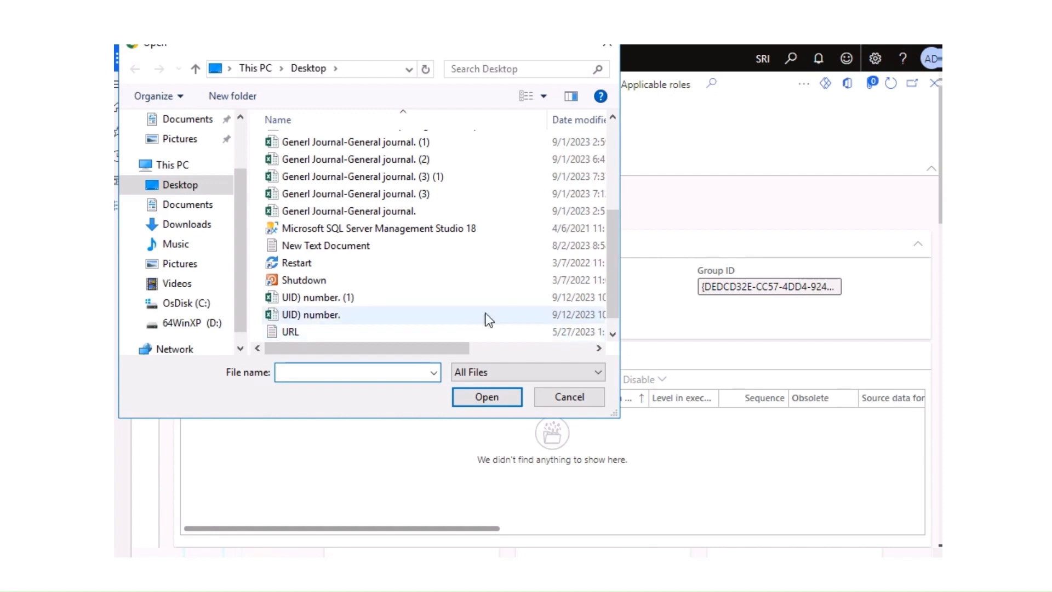
click(354, 297)
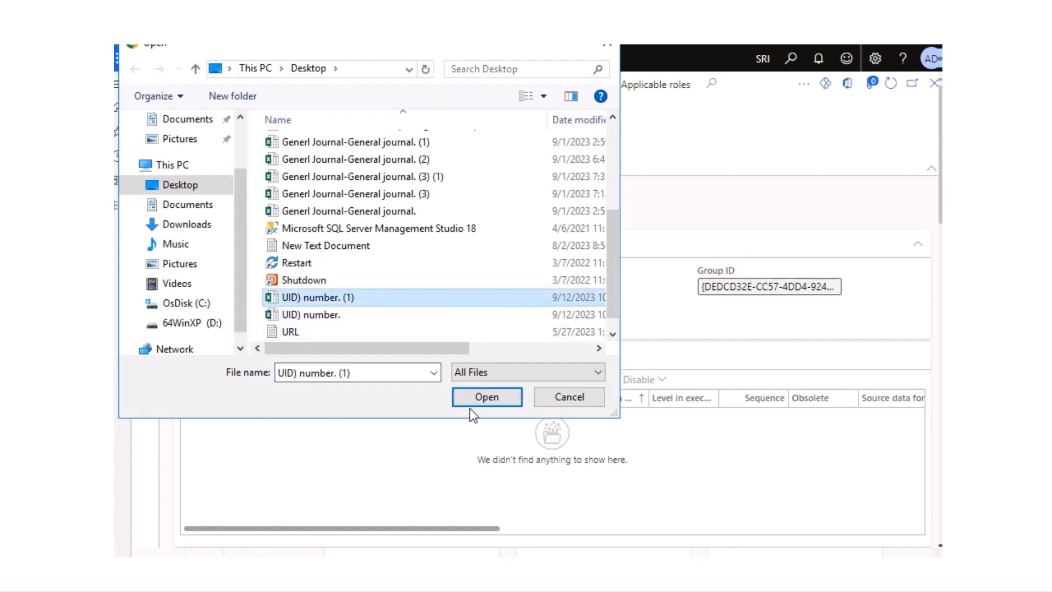
click(484, 395)
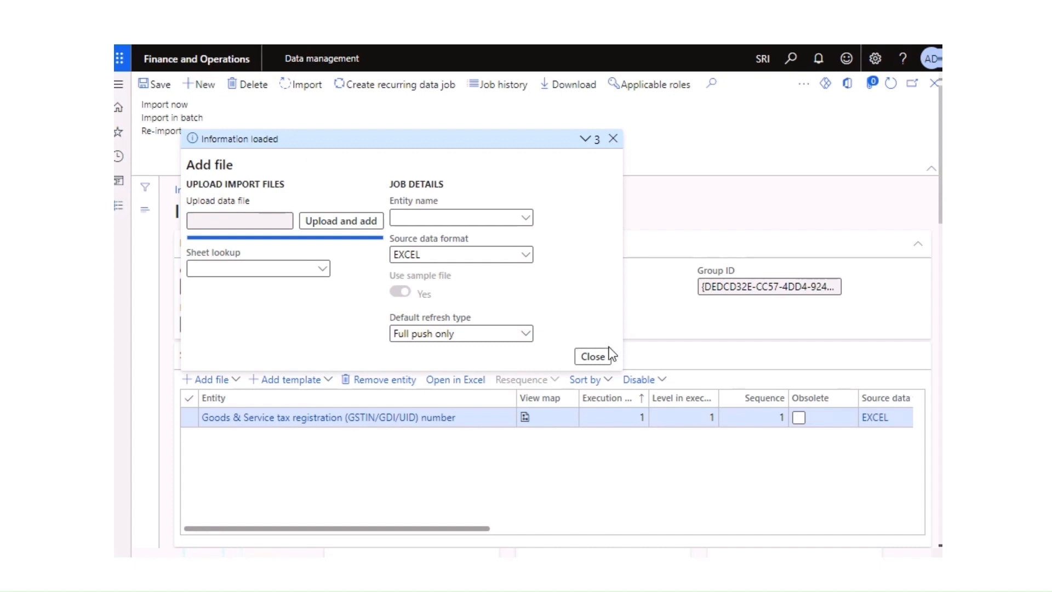
click(596, 356)
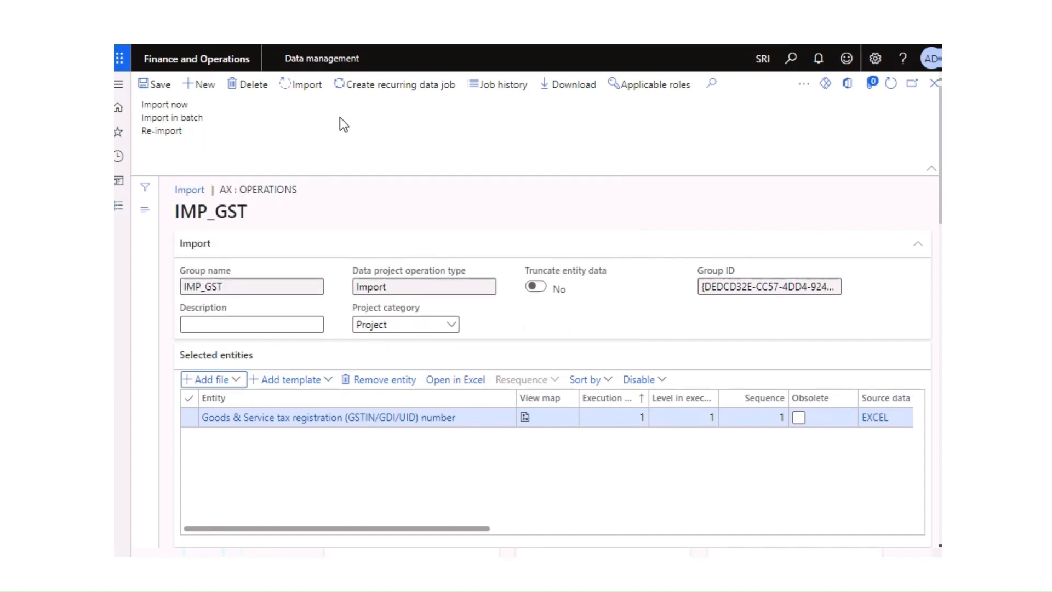
- Run the IMP_GST import and dismiss the batch job notice
click(306, 88)
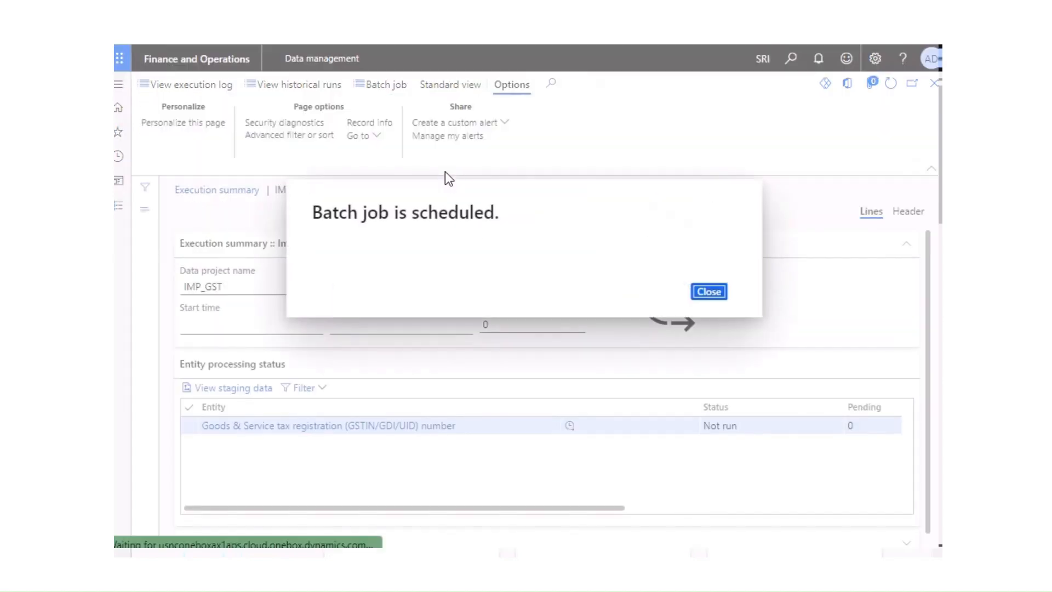
click(709, 291)
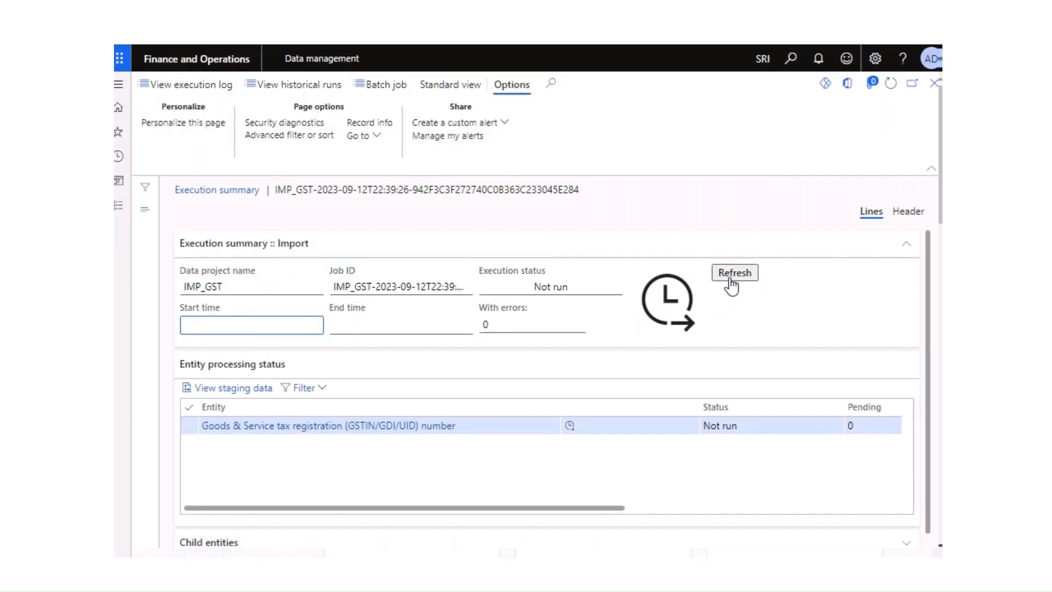
- Refresh the execution summary until the import job finishes, and check the entity's status, staging and created record columns
click(731, 278)
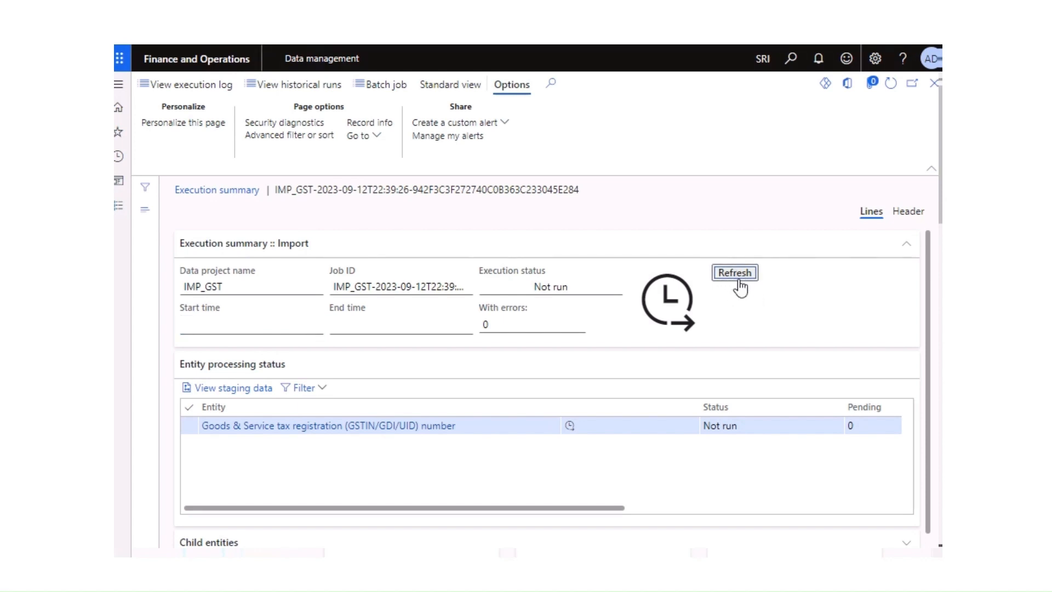
click(739, 281)
click(723, 277)
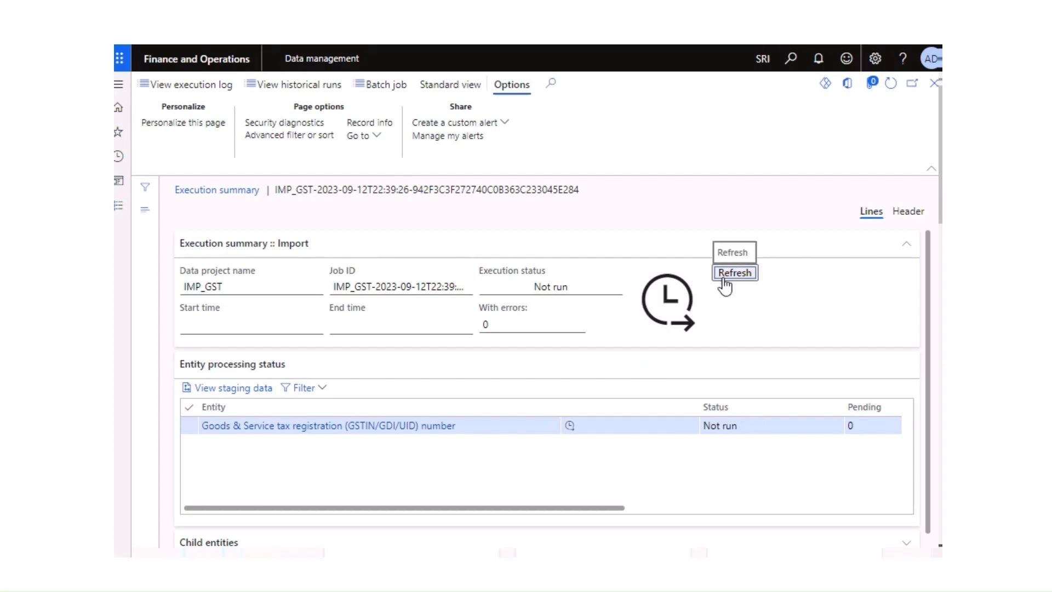
click(722, 278)
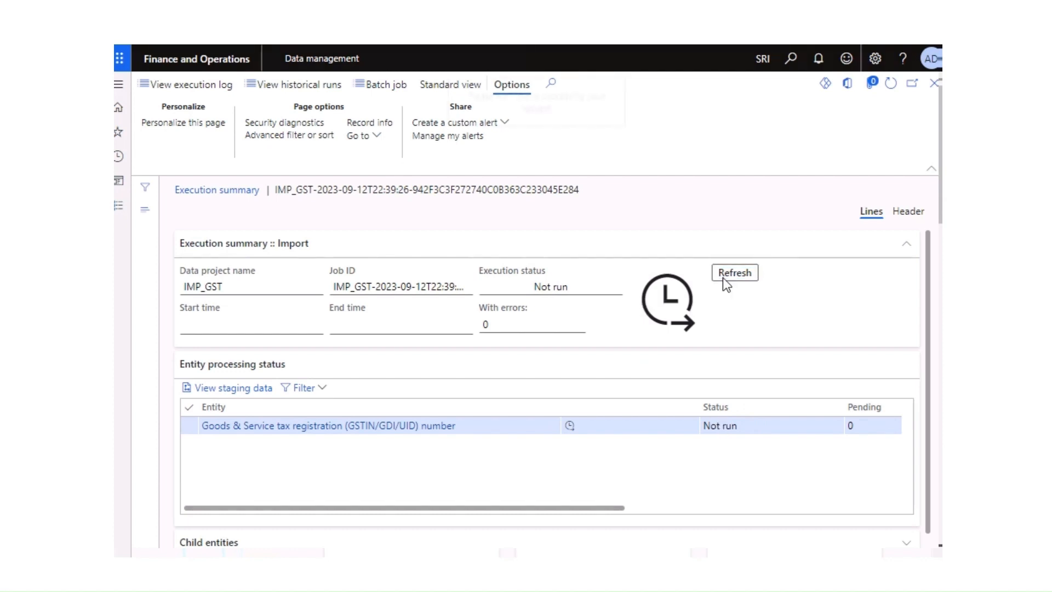
click(722, 278)
click(738, 274)
click(739, 277)
click(733, 274)
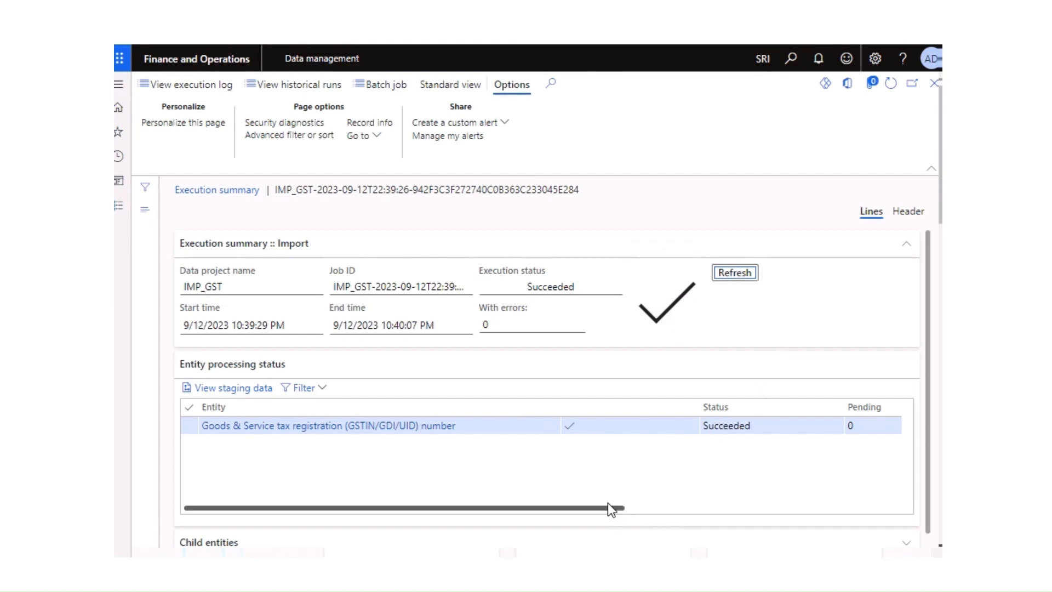
drag(608, 503, 811, 517)
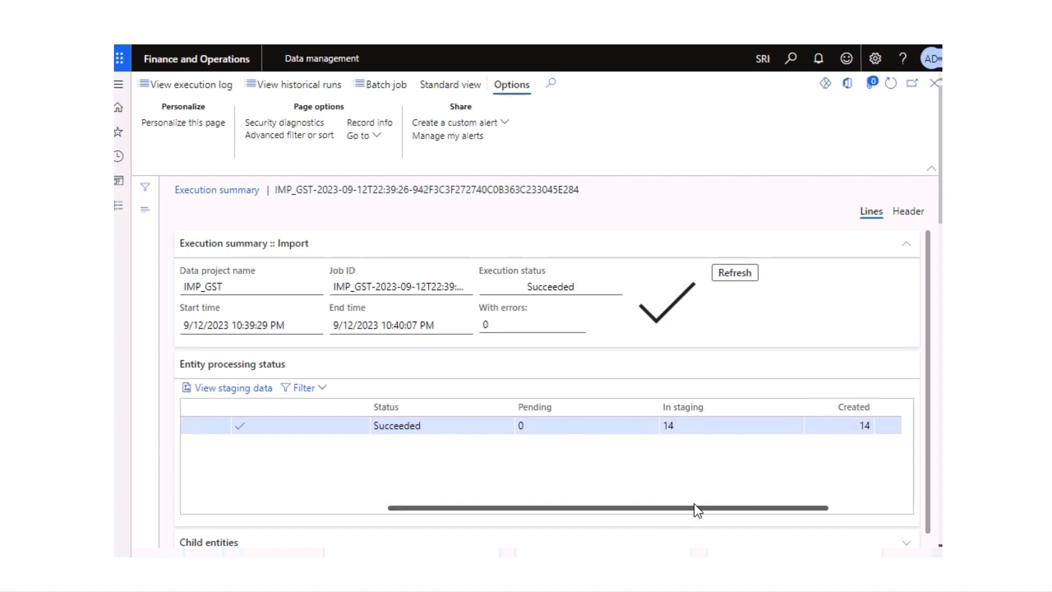
drag(692, 507, 610, 501)
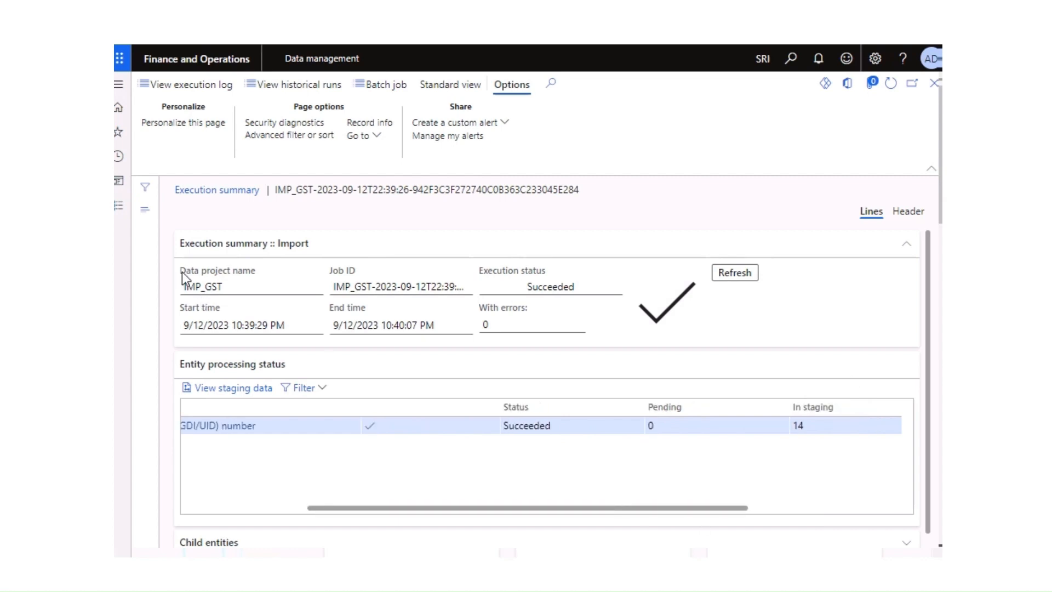
- Find and open the Enterprise tax registration numbers page in the Tax module's sales tax setup
click(118, 207)
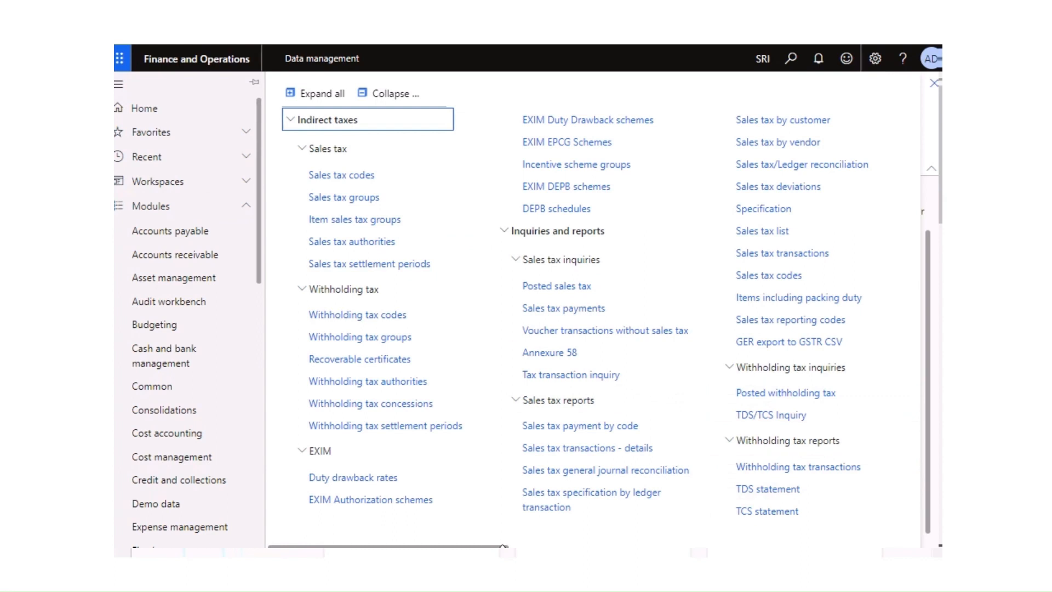
mouse_move(503, 546)
mouse_down()
mouse_move(679, 534)
mouse_move(507, 543)
mouse_up()
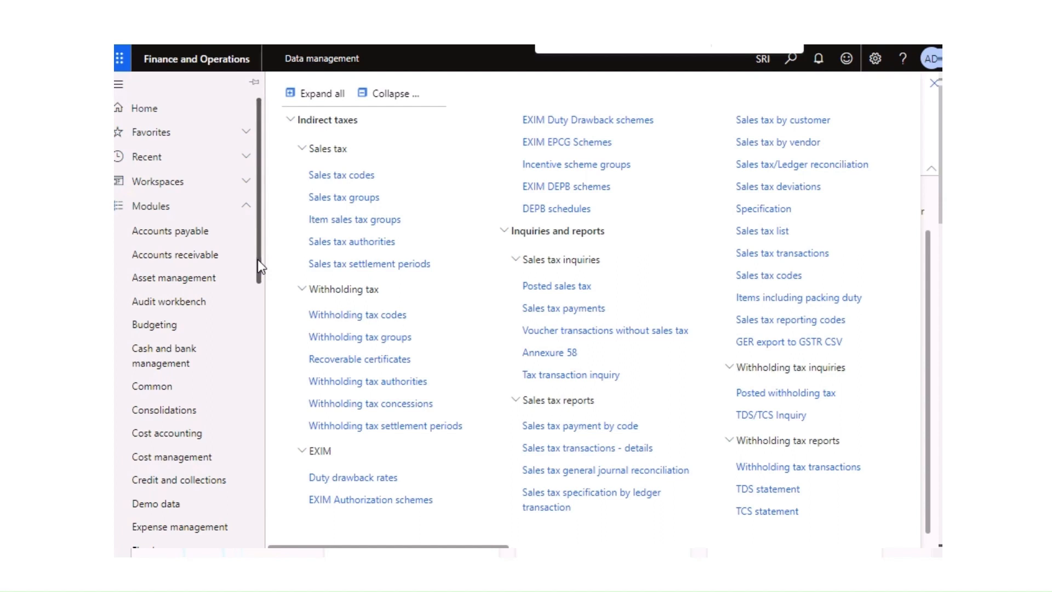
text(n)
key(BackSpace)
text(enter)
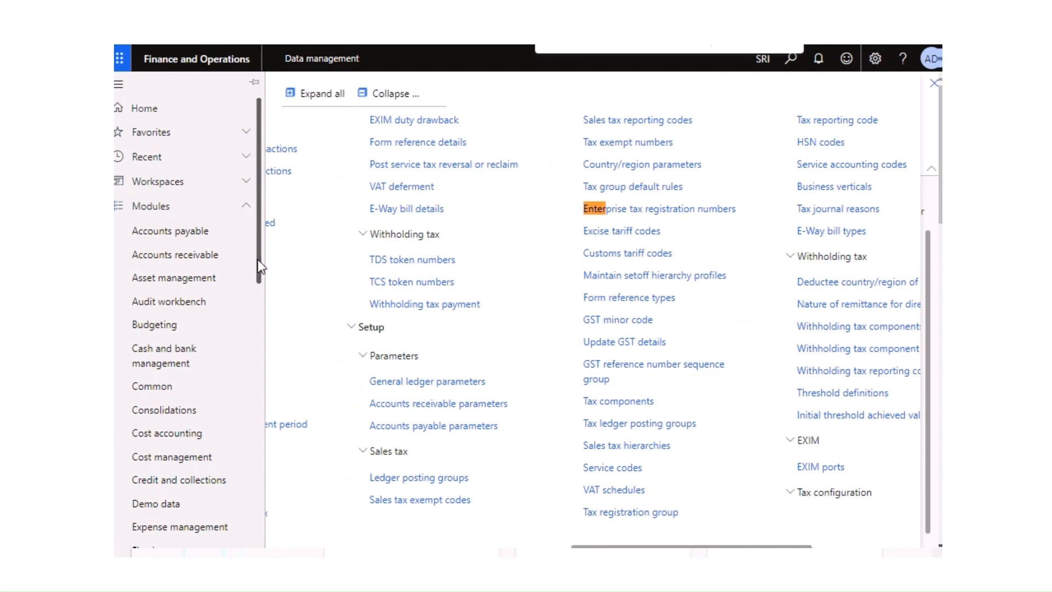
click(666, 211)
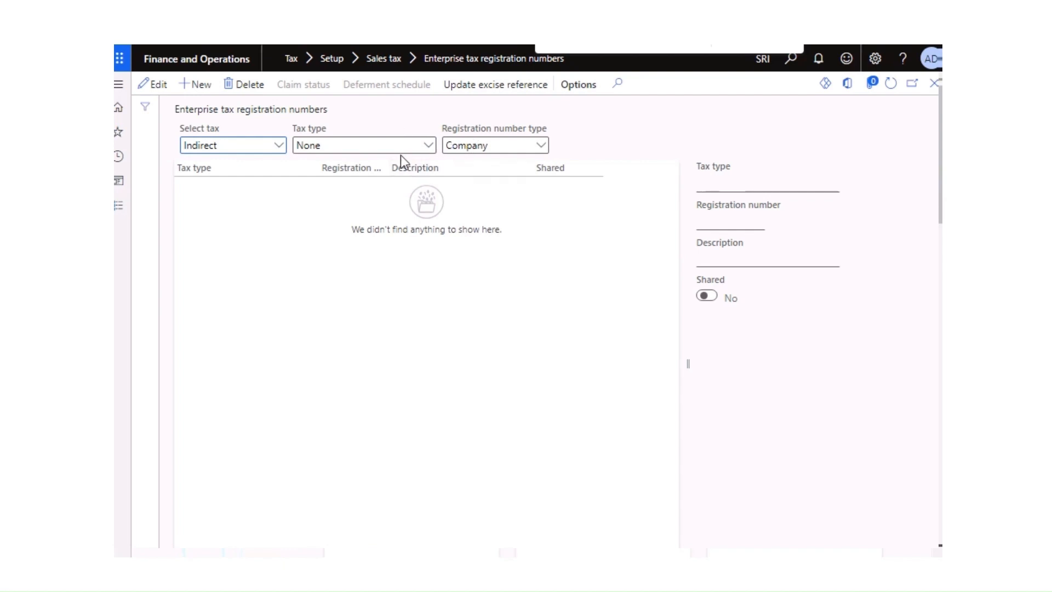
- Filter the enterprise tax registration numbers to Vendors, check the imported GST entries through Sumsung Inc, and close the page
click(543, 146)
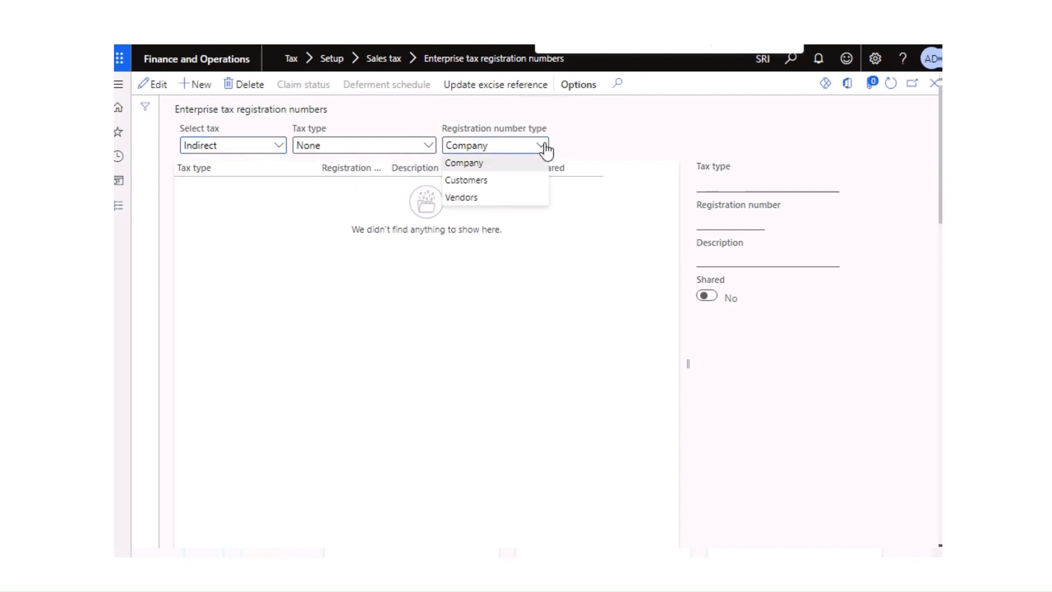
click(517, 200)
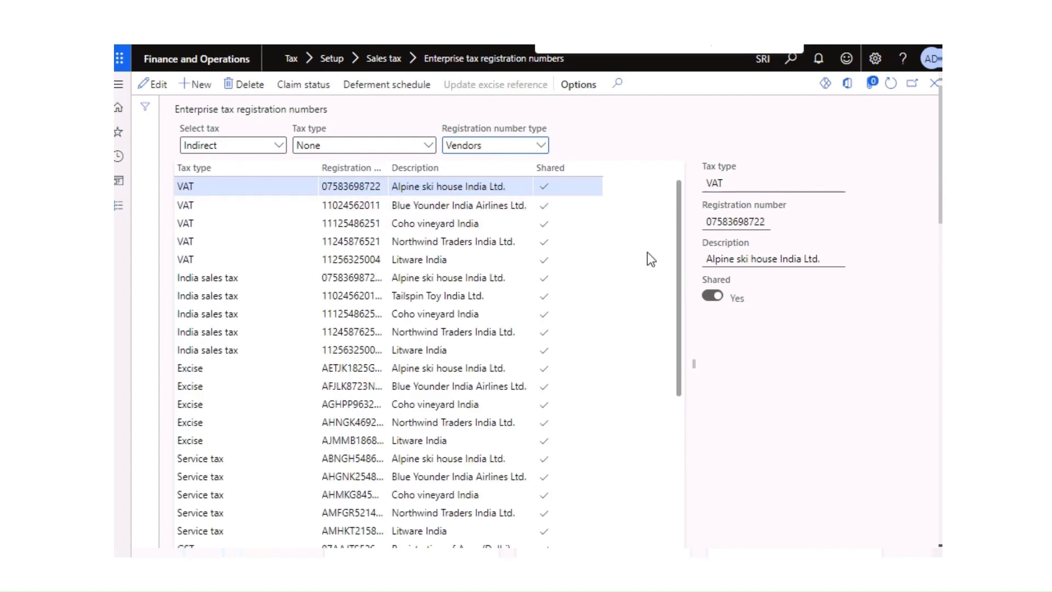
drag(680, 311, 691, 462)
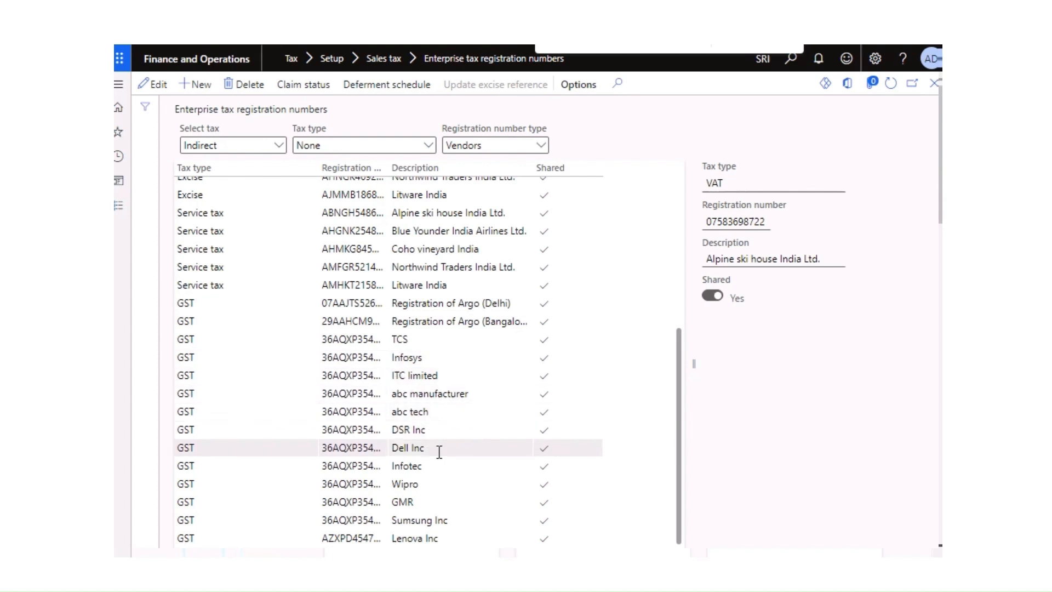
click(445, 520)
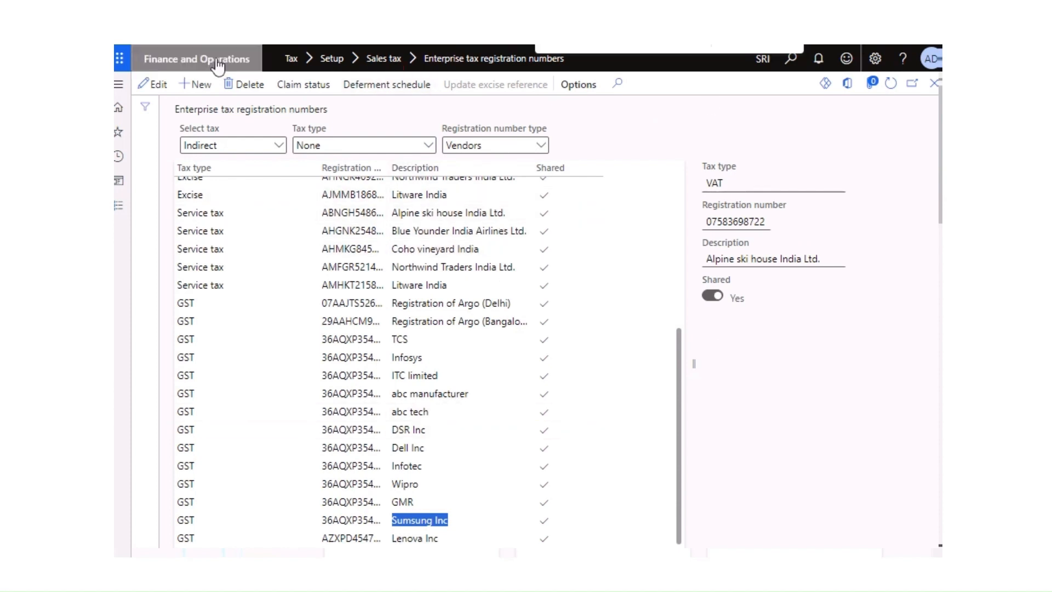
click(933, 86)
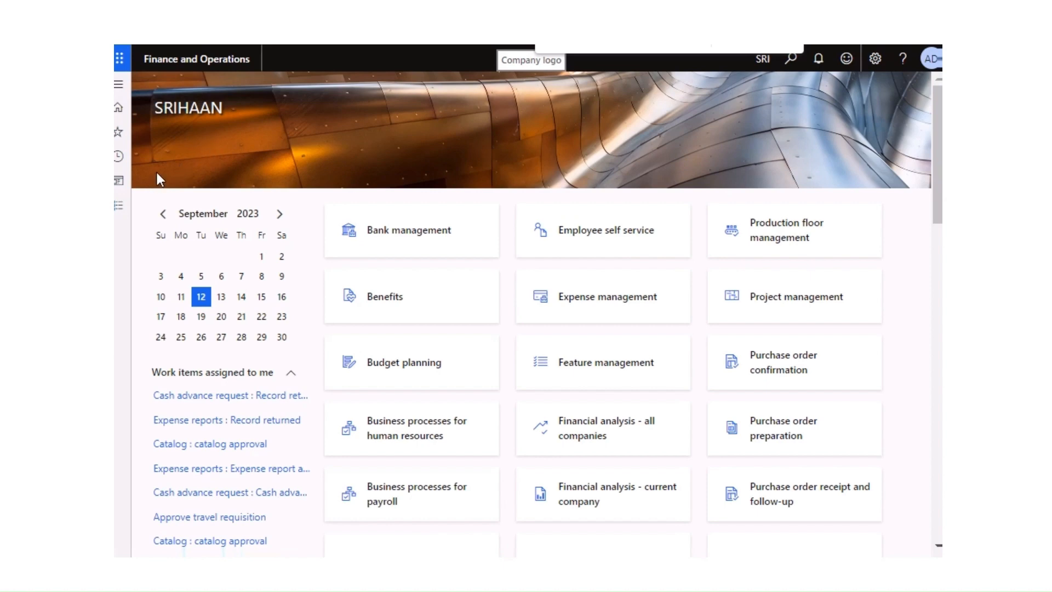
- Open the Data management workspace and create an export project with the group name "EXP_Tax Info in vendor"
click(119, 206)
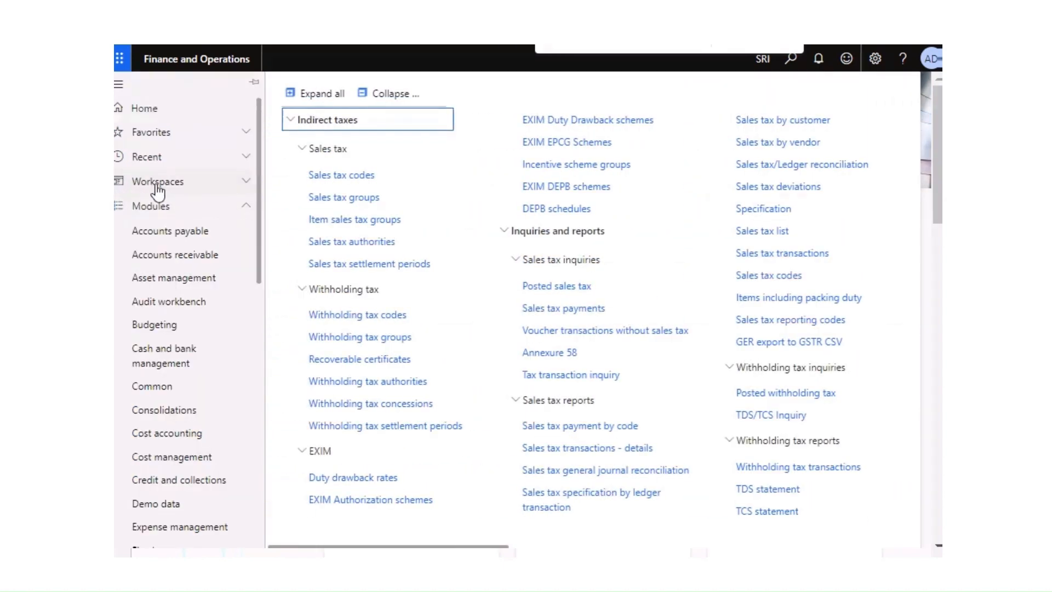
click(158, 183)
scroll(252, 167, down, 10)
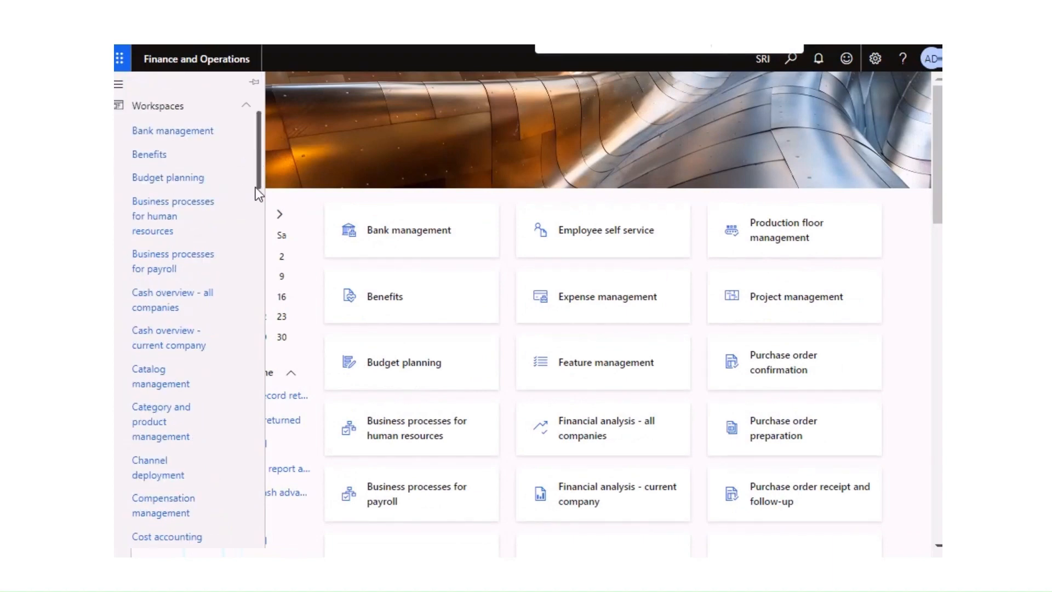
scroll(252, 264, down, 2)
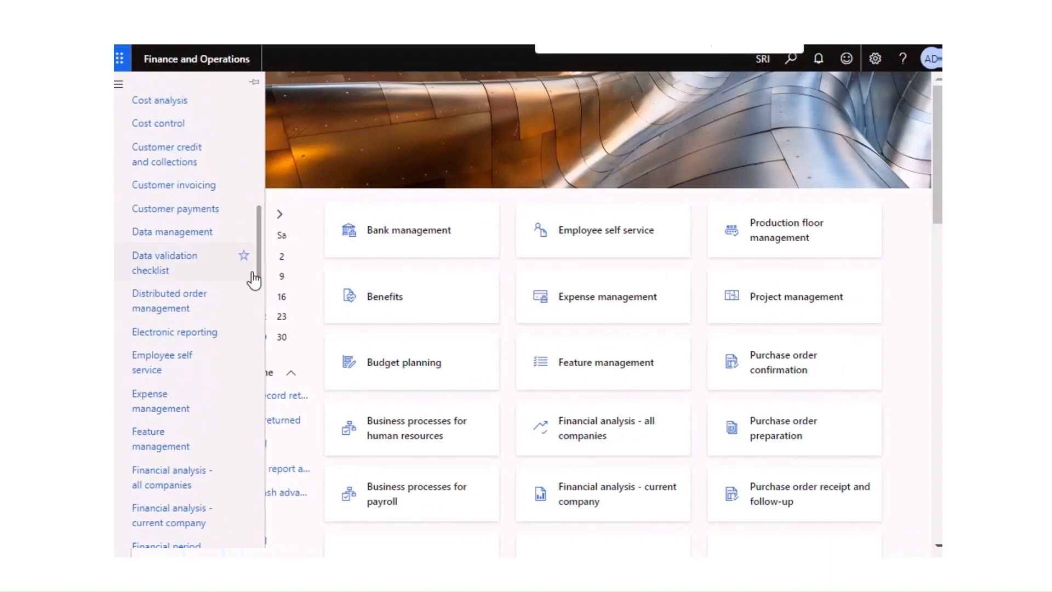
click(191, 239)
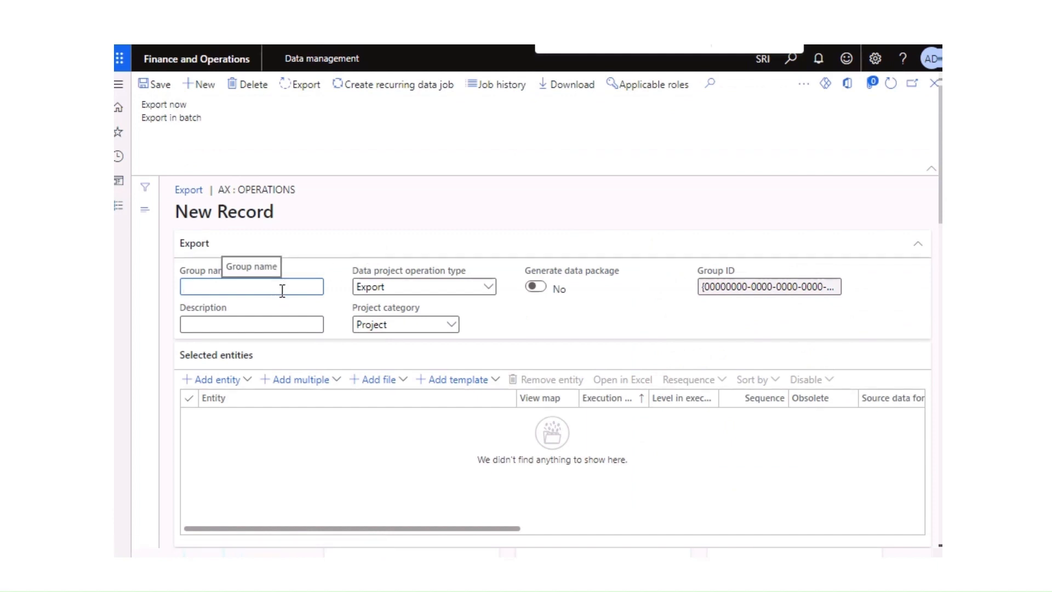
text(EXP_Tax Info in vendor)
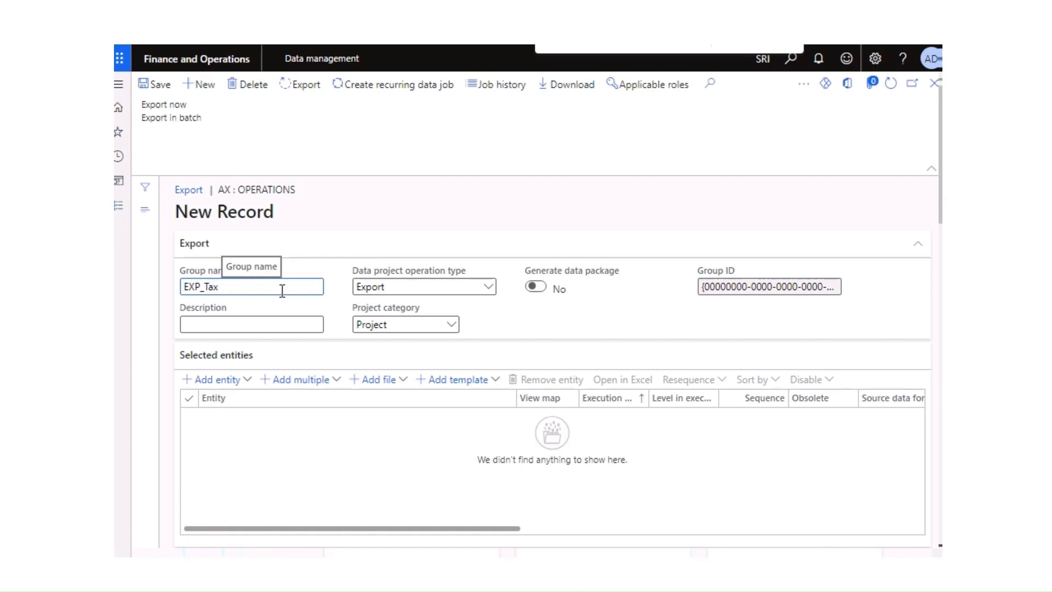
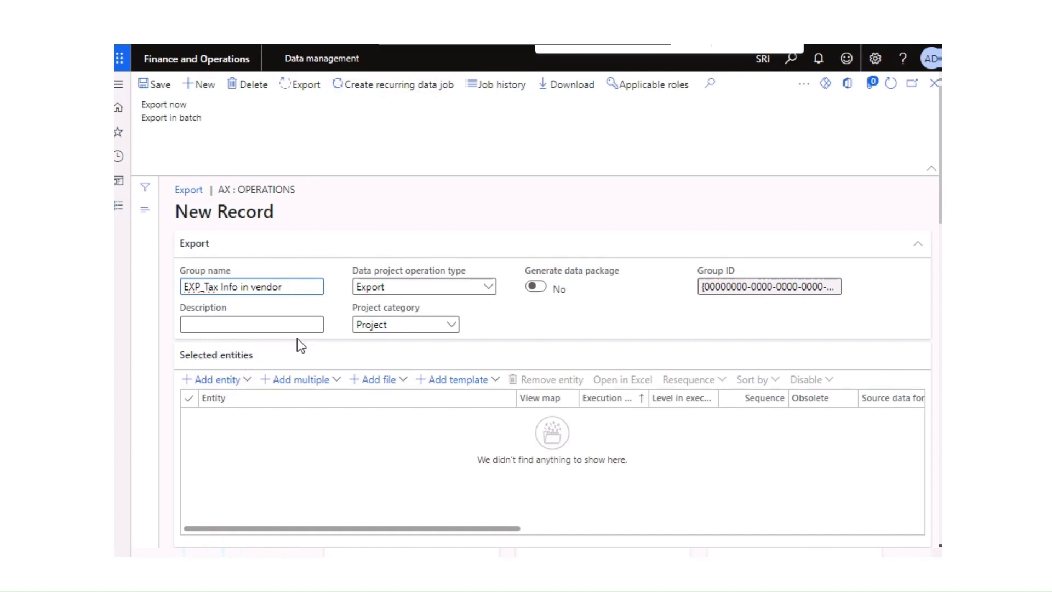
- Add the "Tax information on vendor" entity to the export project with EXCEL as the target data format, and close the entity form
click(237, 381)
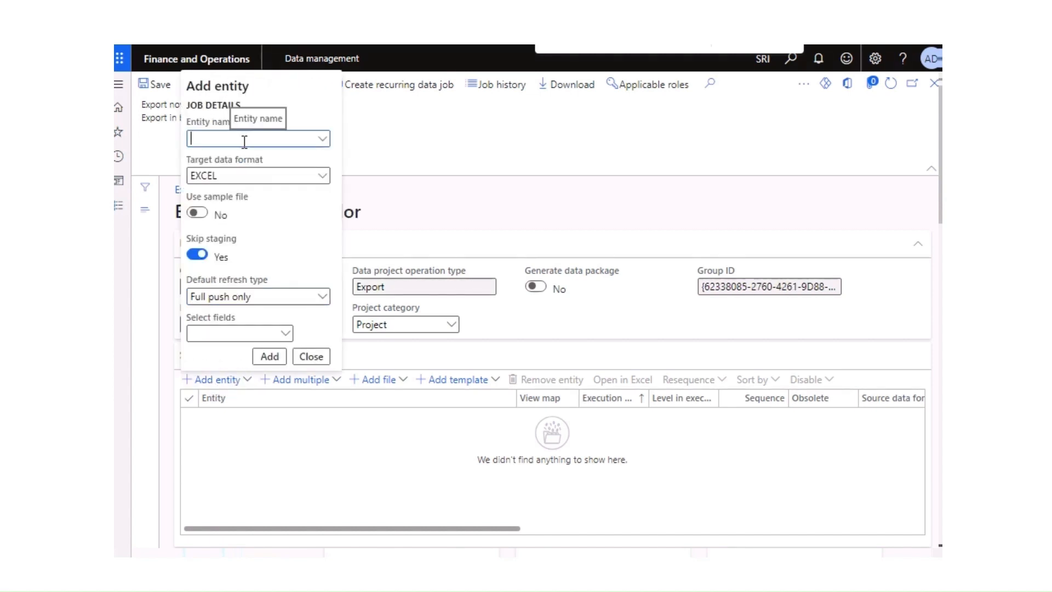
text(Tax)
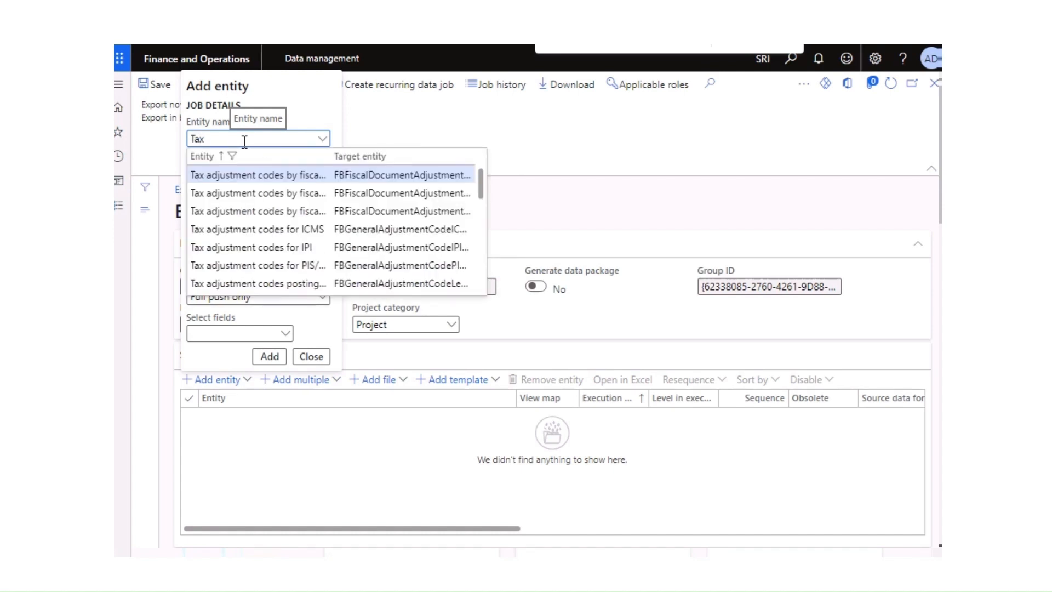
text( inforato)
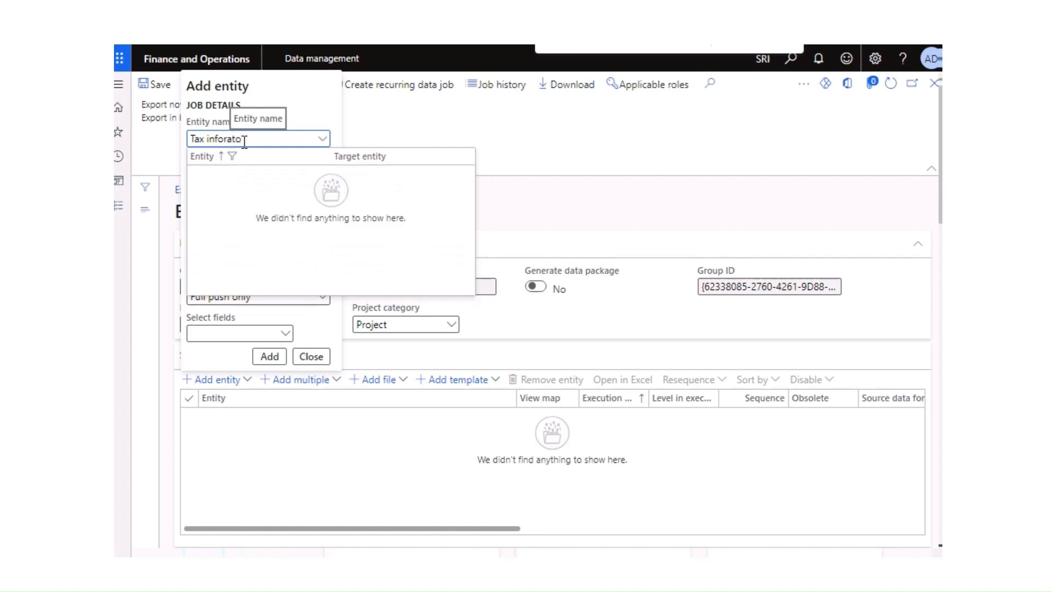
key(BackSpace)
key(BackSpace)
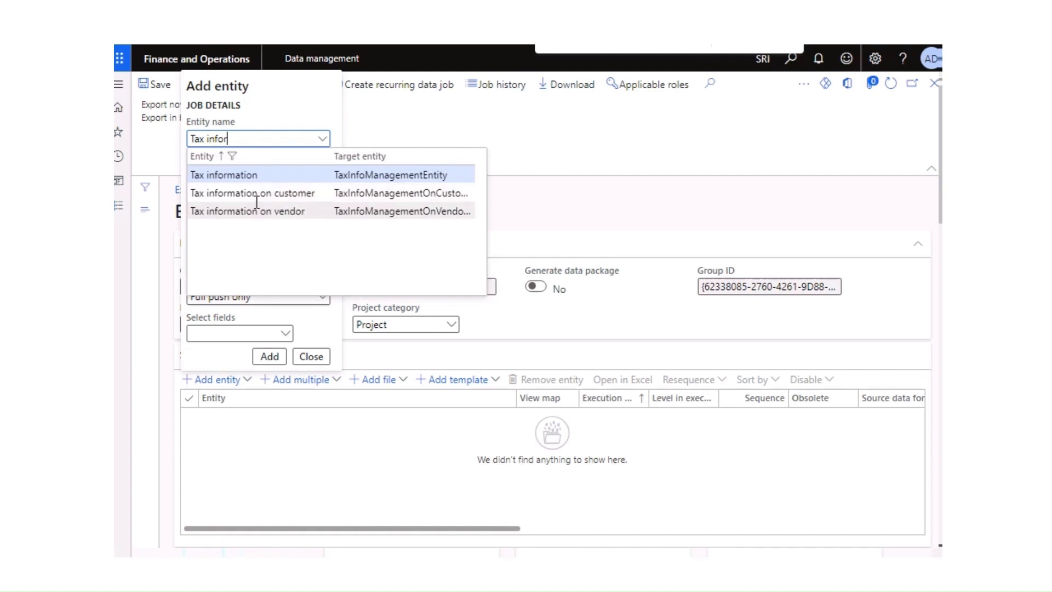
click(285, 211)
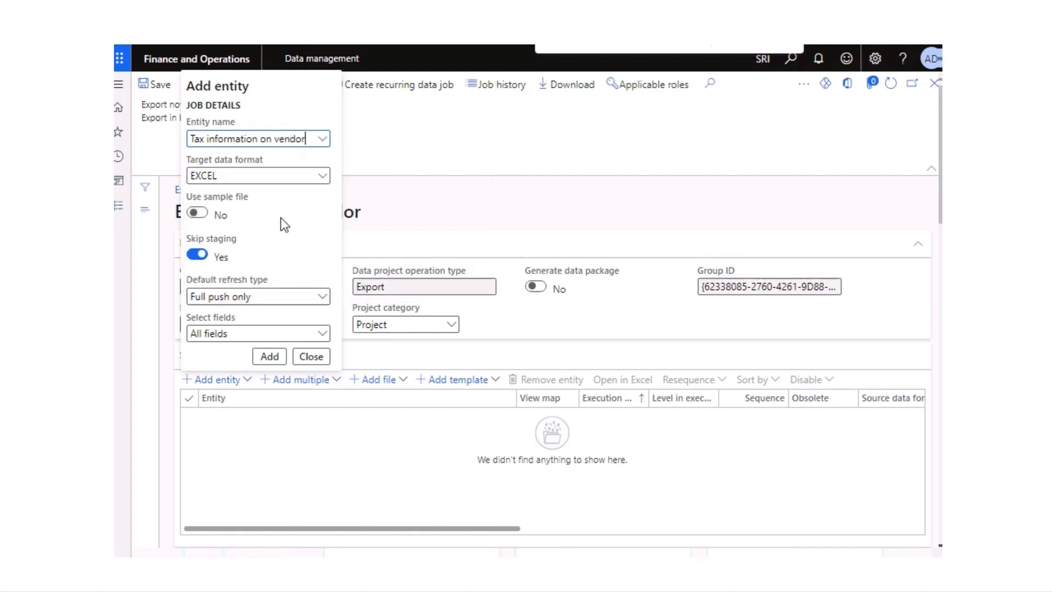
click(320, 181)
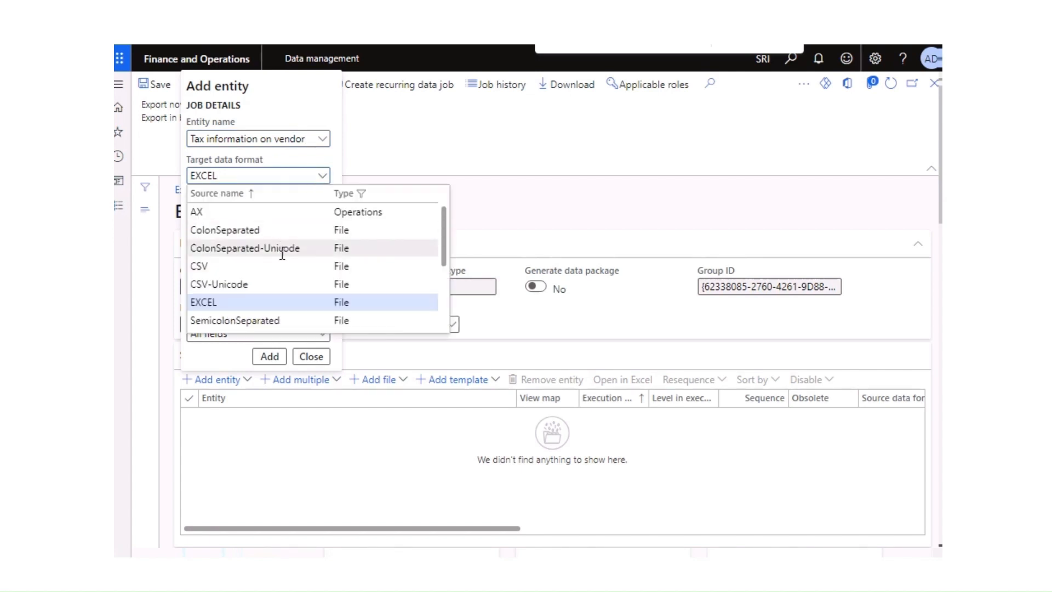
click(251, 306)
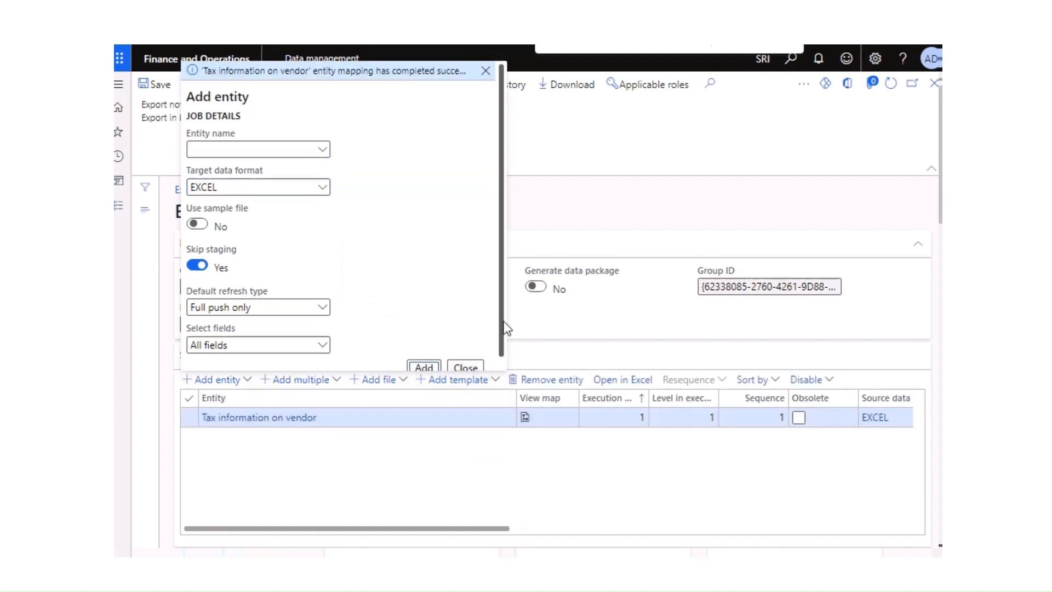
right_click(501, 346)
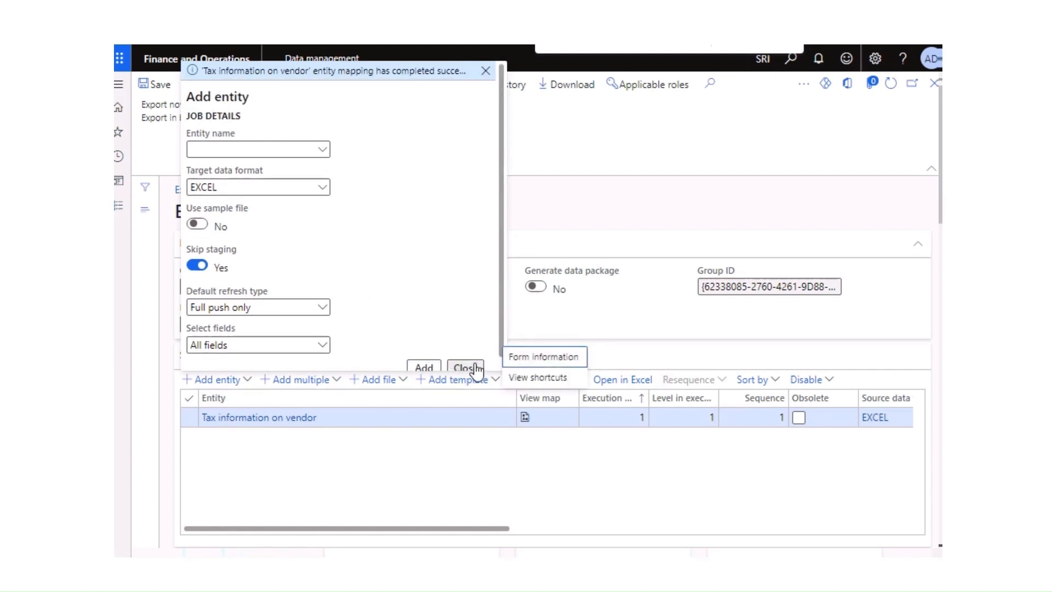
mouse_move(501, 357)
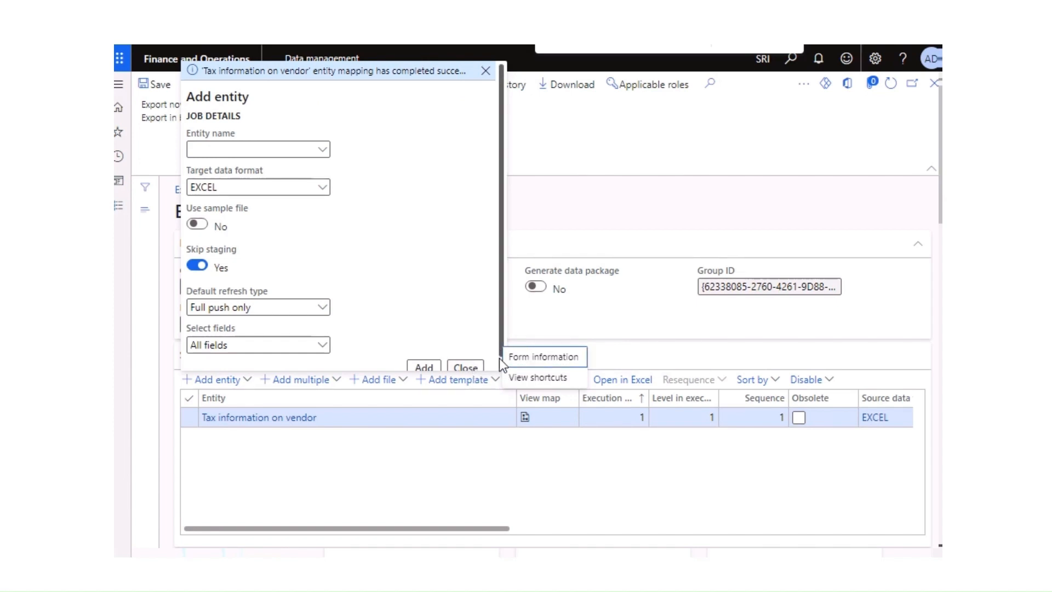
click(466, 367)
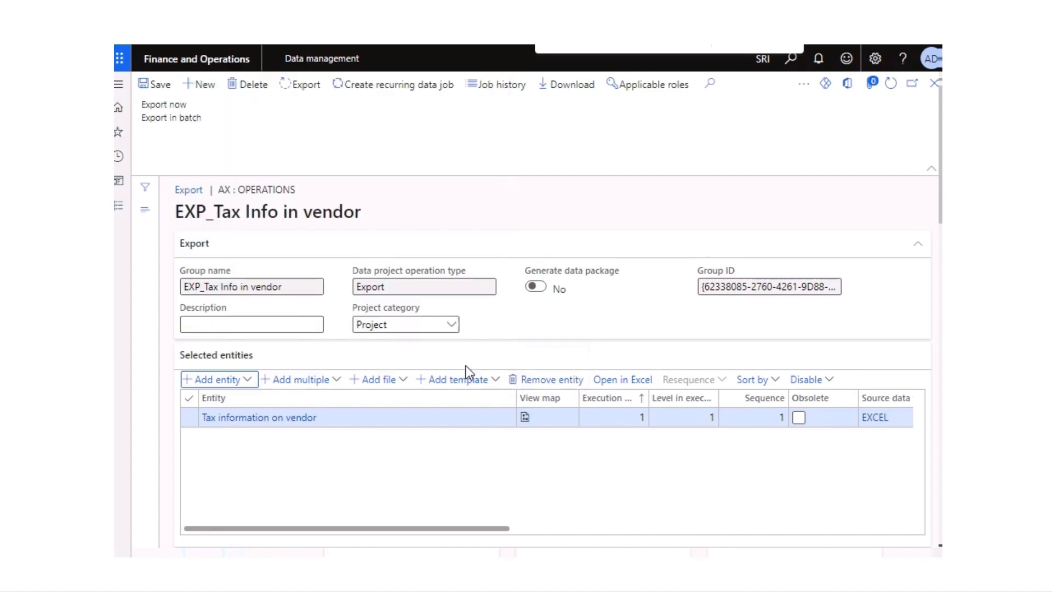
- Run the EXP_Tax Info in vendor export, dismiss the batch job notice, and refresh the execution summary until the job finishes
click(301, 88)
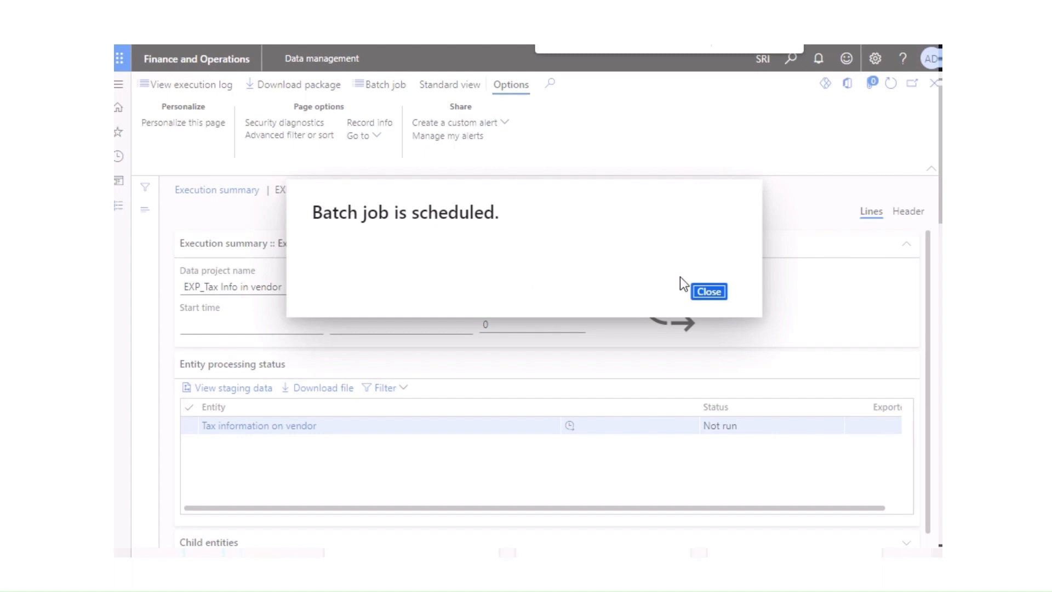
click(709, 293)
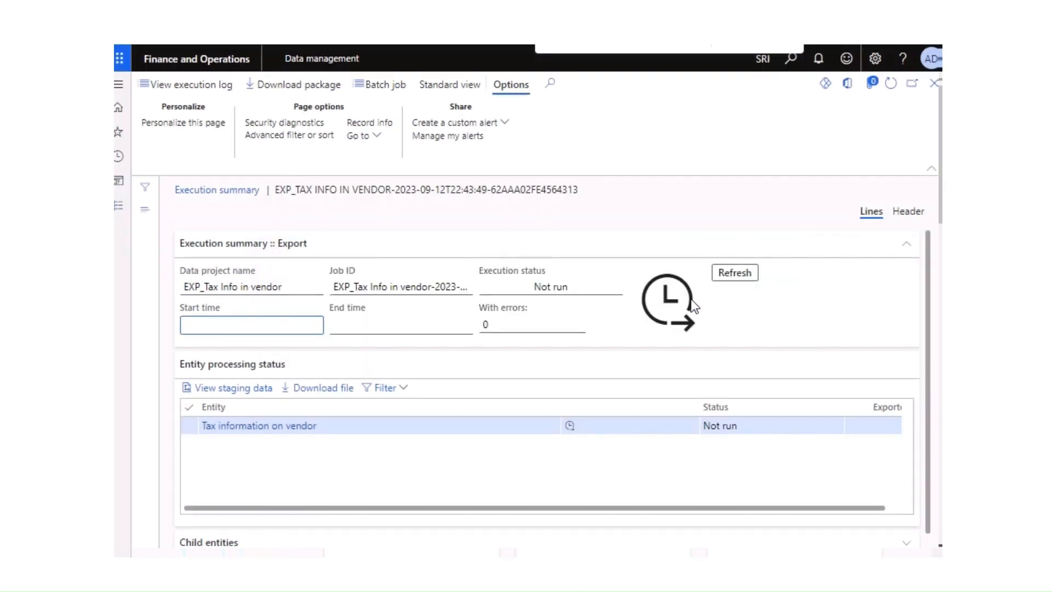
click(732, 280)
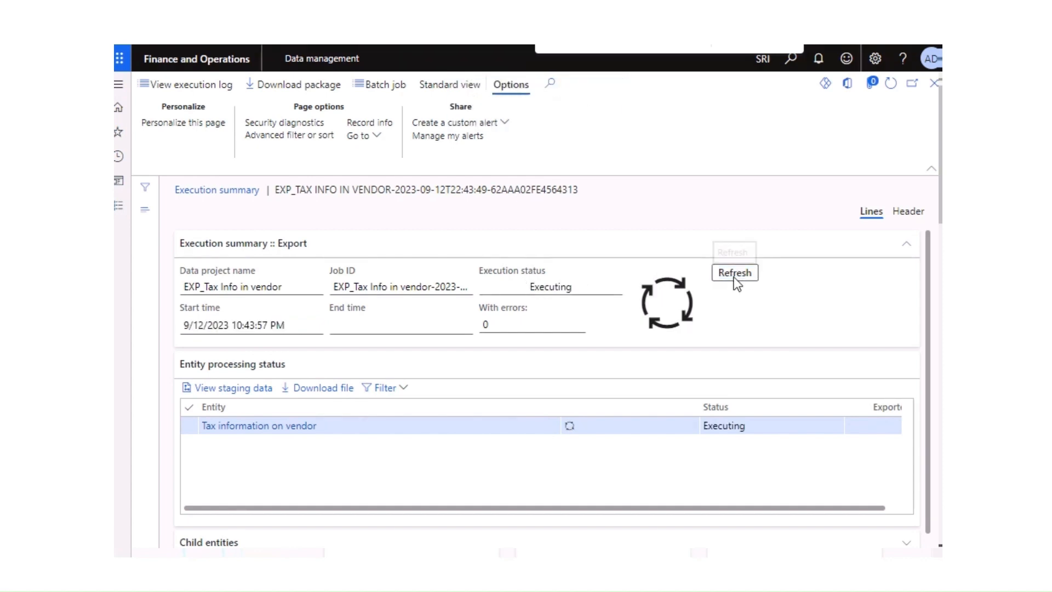
click(734, 273)
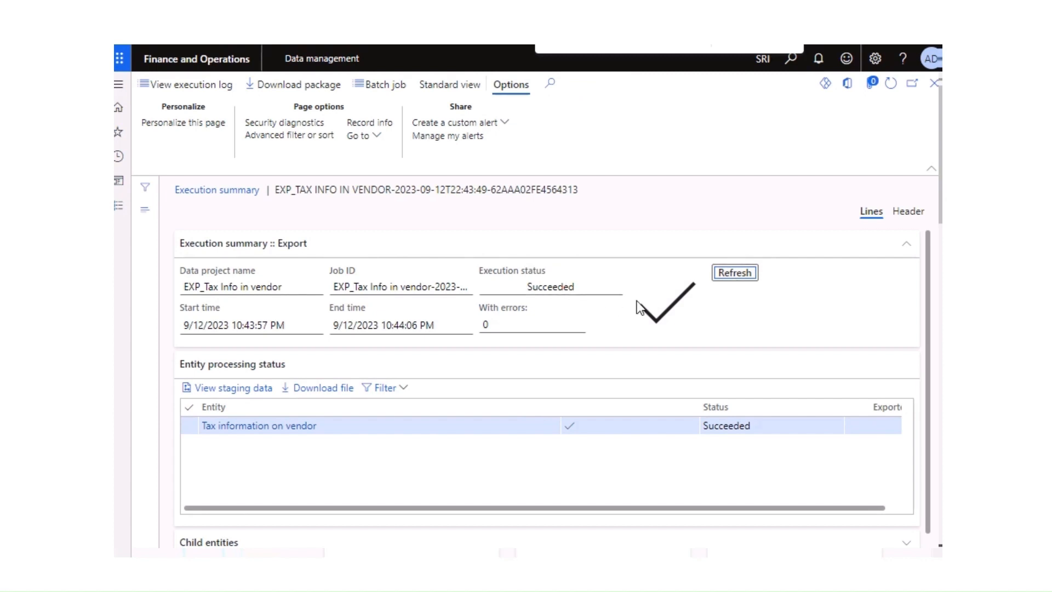
- Check the entity's Exported column and save the exported file to the Desktop as "EXP_Tax Info in vendor-Tax information on vendor."
click(627, 505)
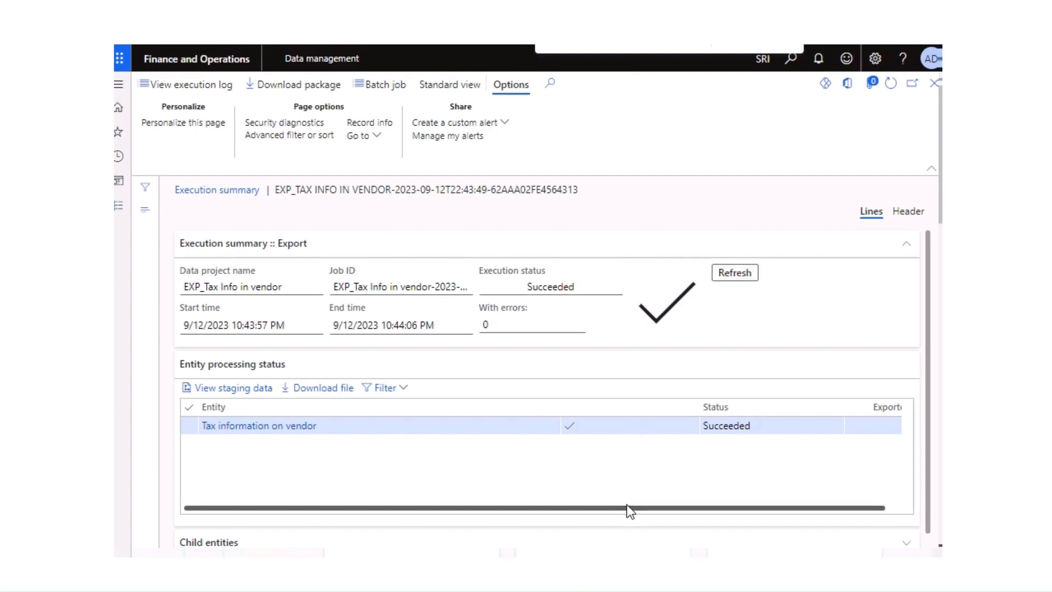
drag(633, 511, 695, 515)
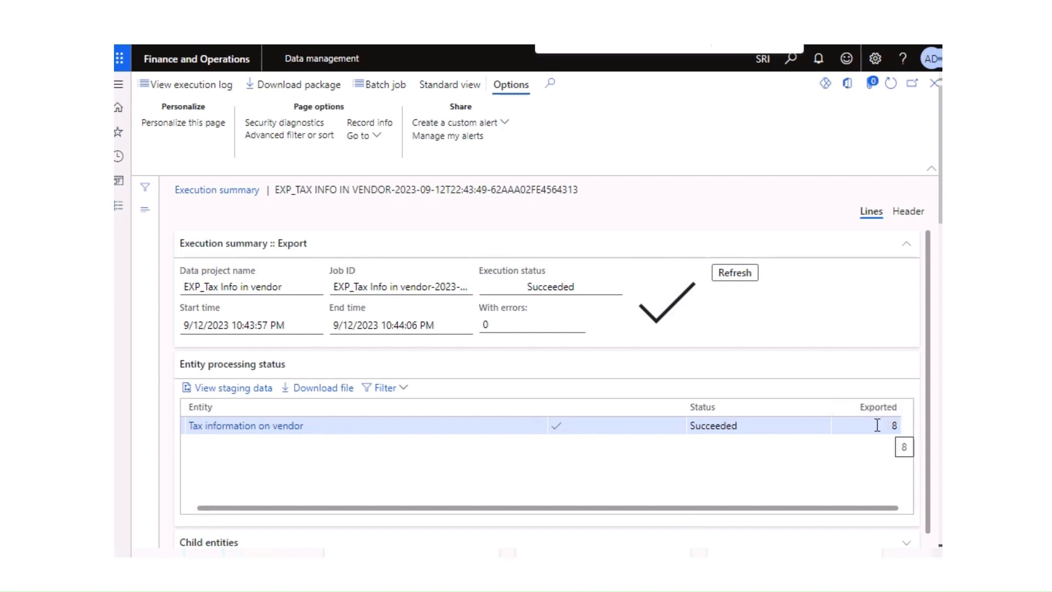
click(335, 390)
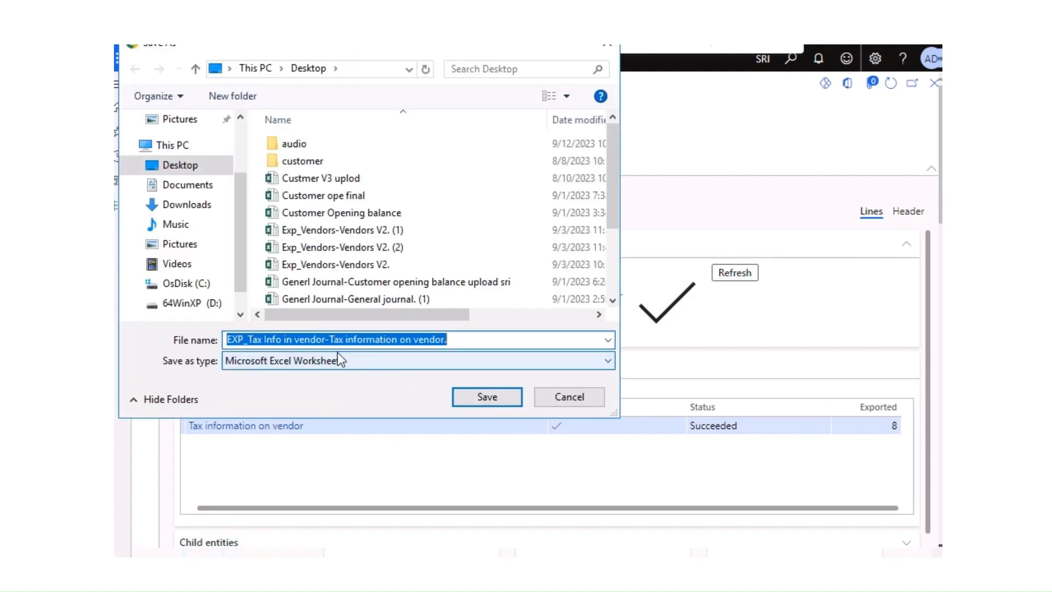
click(475, 396)
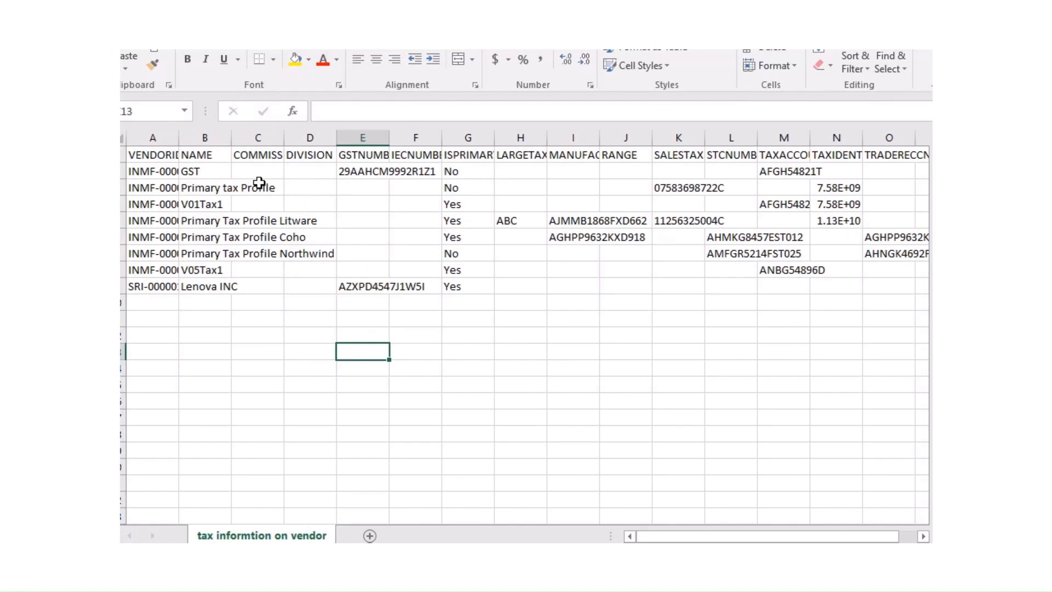
- In Excel, examine the vendor ID and name columns of the tax information on vendor sheet, from the first record to Lenova INC
click(249, 216)
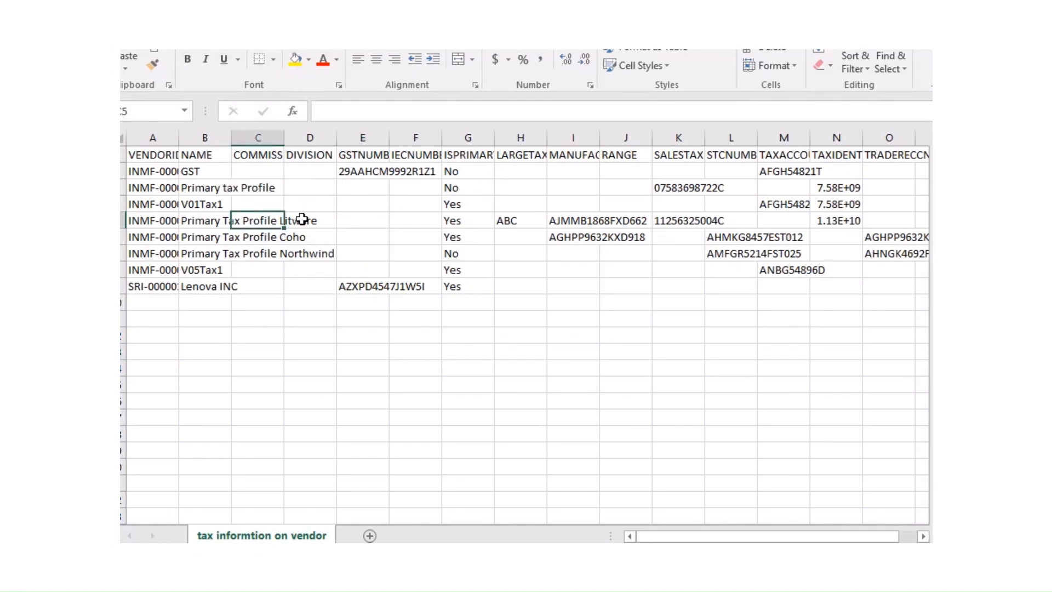
click(137, 285)
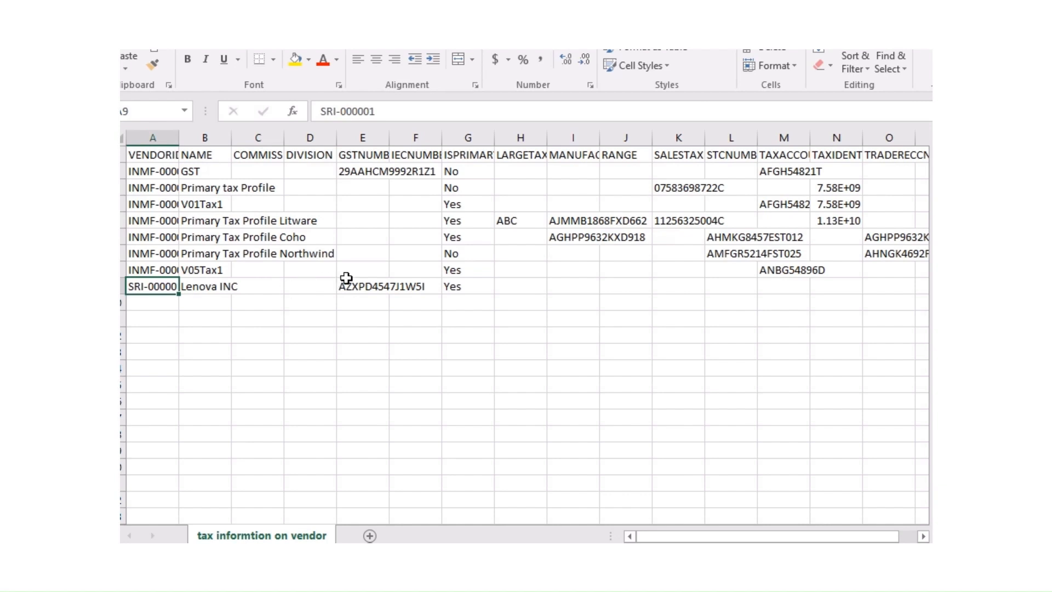
key(Right)
key(Up)
key(Up)
key(Up)
key(Up)
key(Up)
key(Up)
key(Up)
key(Up)
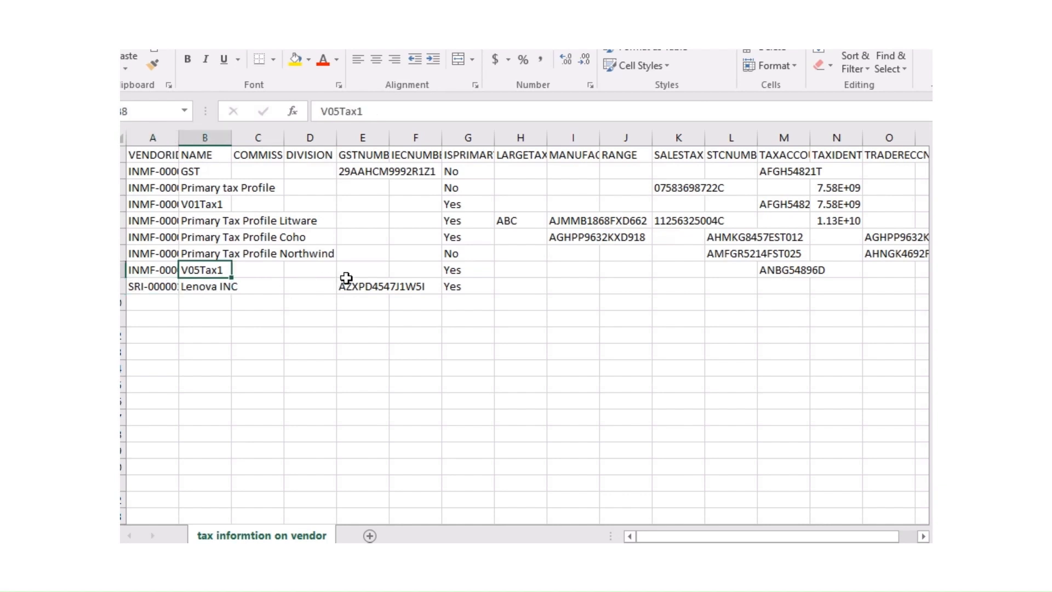
key(Down)
key(Down)
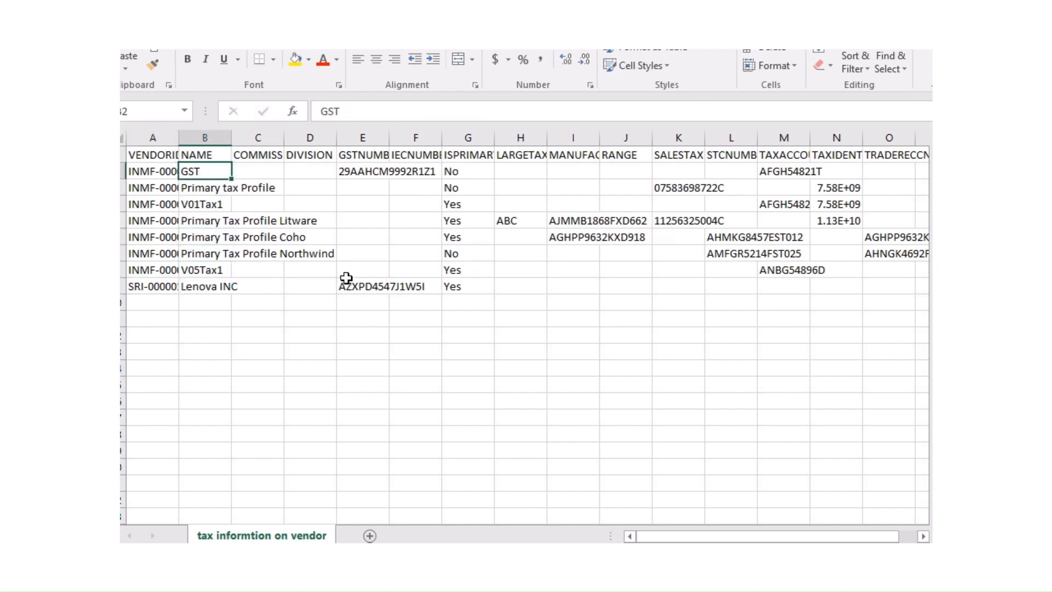
key(Up)
key(Left)
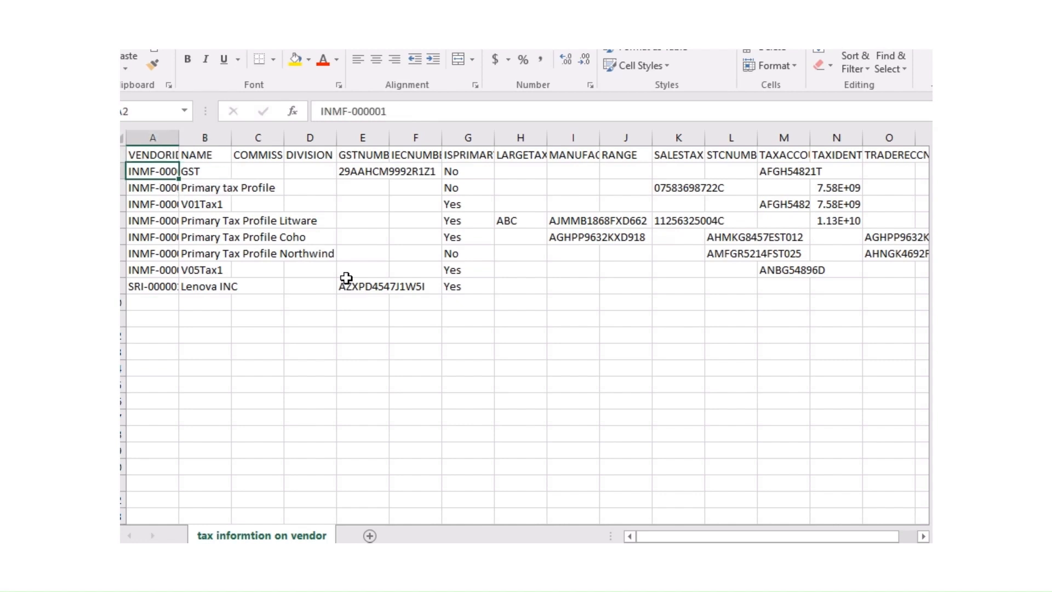
key(Down)
key(ctrl+Down)
key(Right)
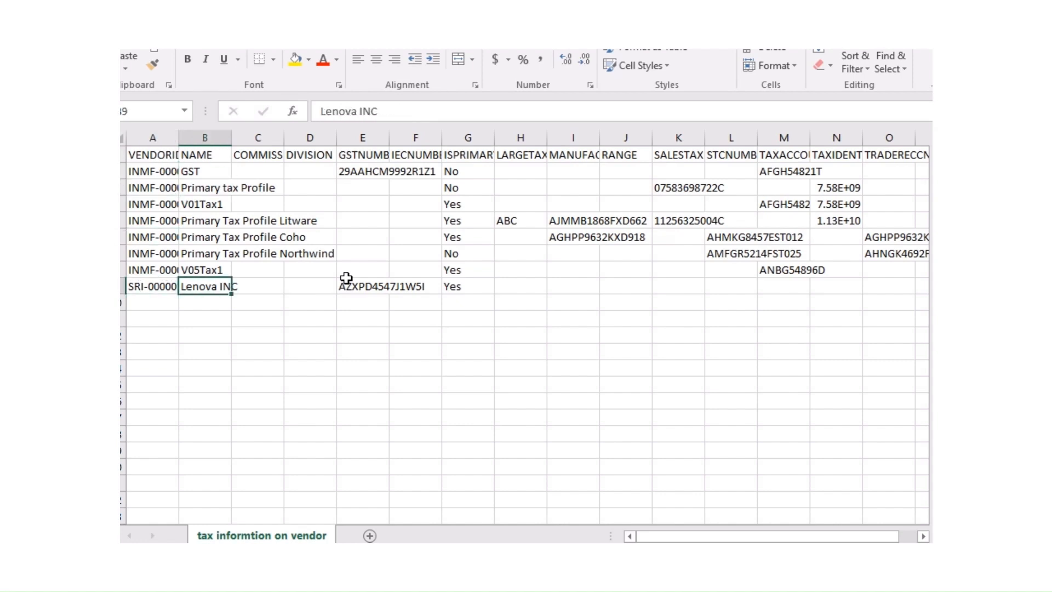
- Delete the seven vendor records above Lenova INC from the tax information sheet, keeping the header row
key(Up)
key(Up)
key(Up)
key(Up)
key(Up)
key(Up)
key(Up)
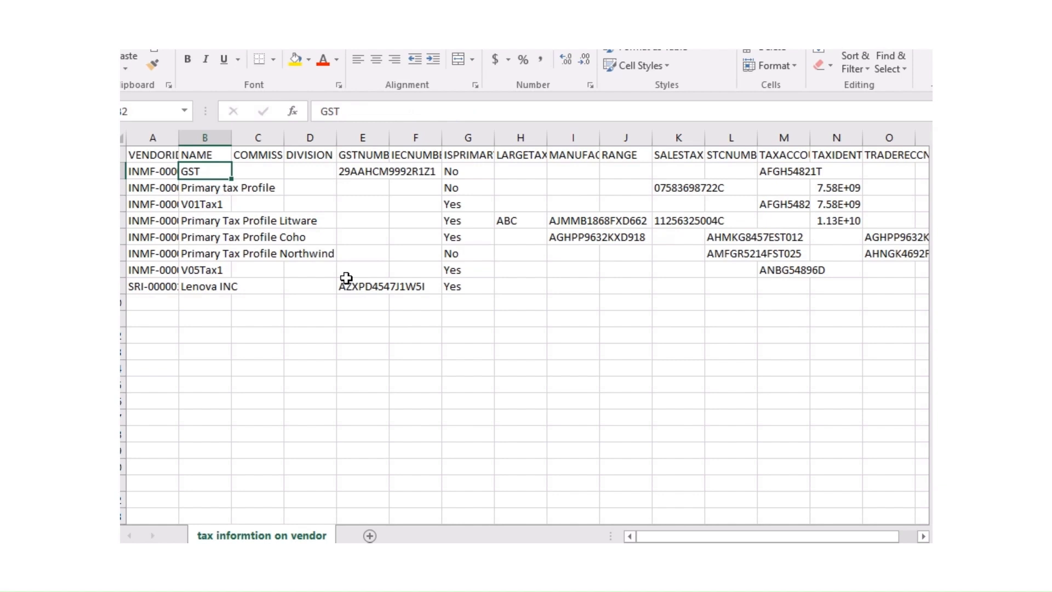
key(Left)
key(shift+Down)
key(shift+Down)
key(shift+Down)
key(shift+Down)
key(shift+Down)
key(shift+Down)
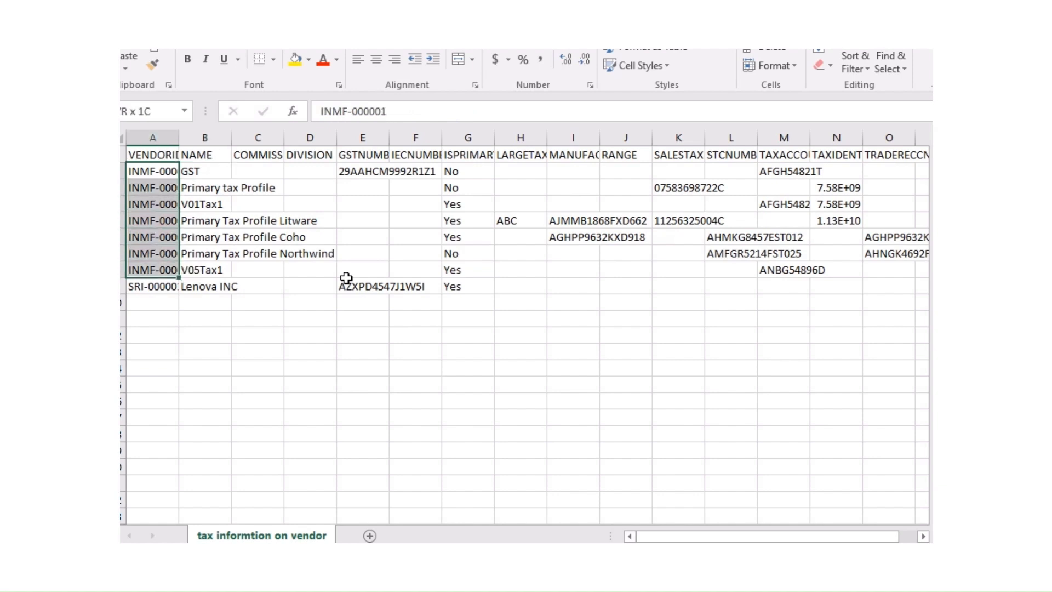
key(ctrl+shift+Right)
key(ctrl+minus)
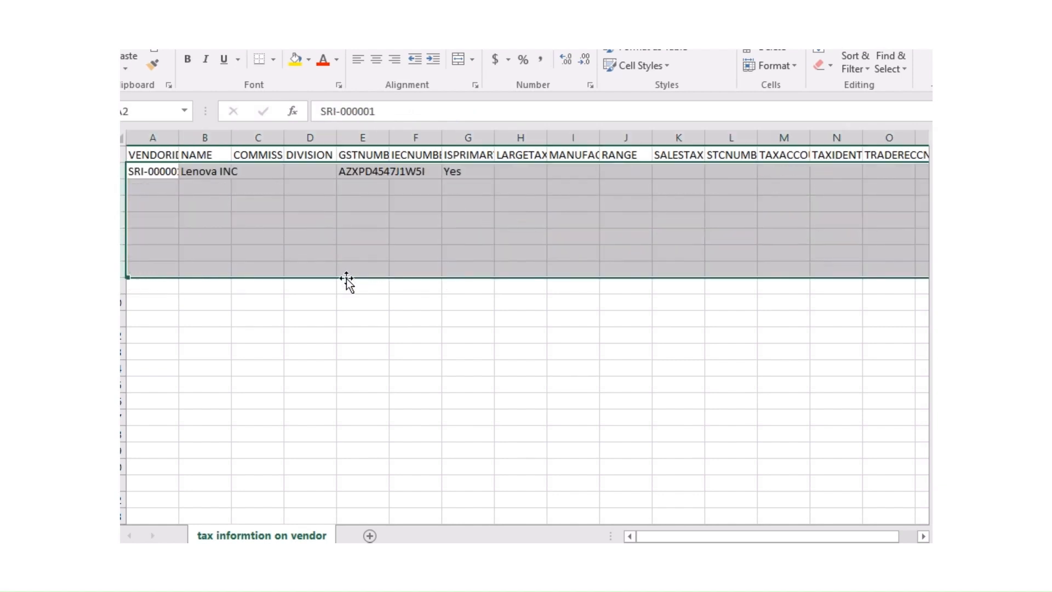
key(Down)
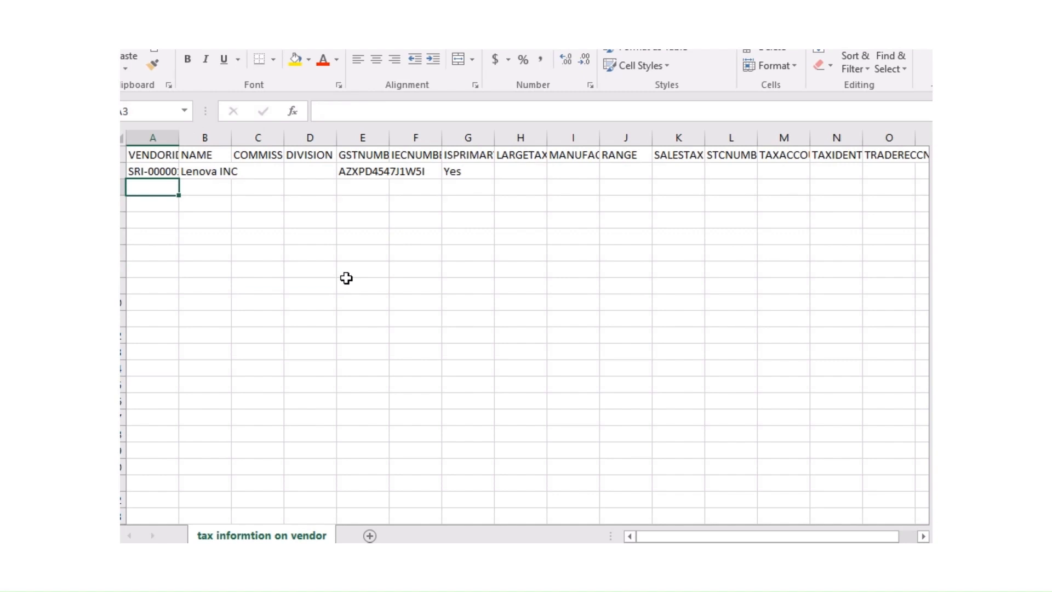
key(Up)
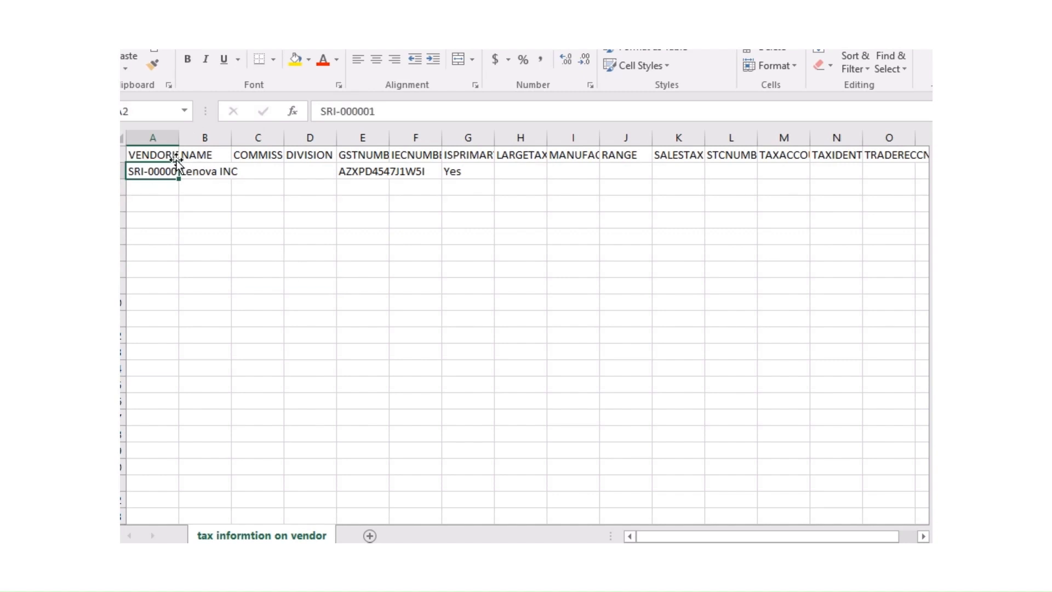
- Autofit the VENDORID and NAME columns and fill both header cells with yellow
double_click(178, 131)
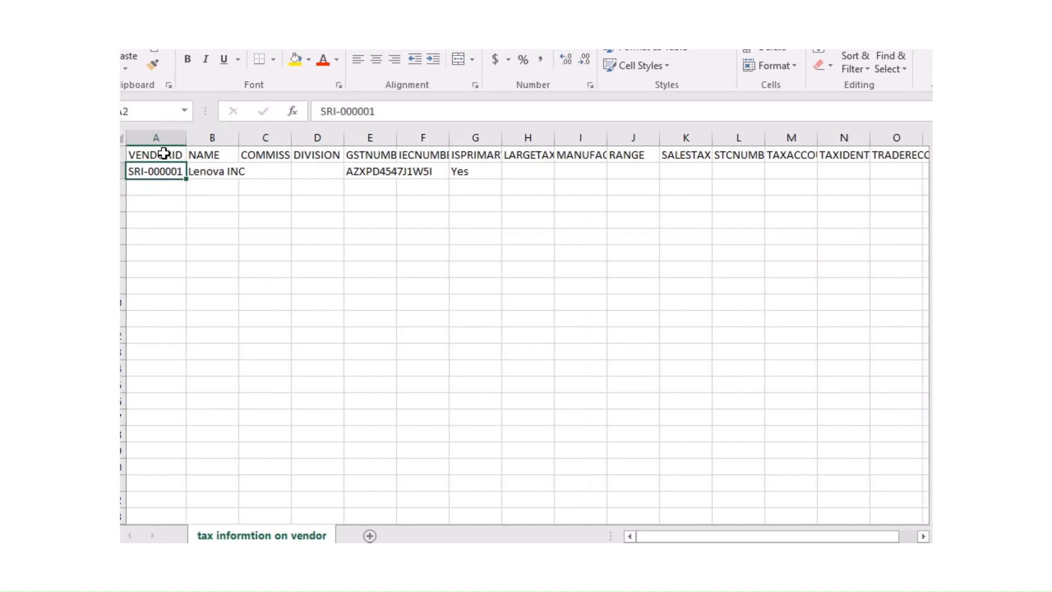
click(164, 153)
click(295, 59)
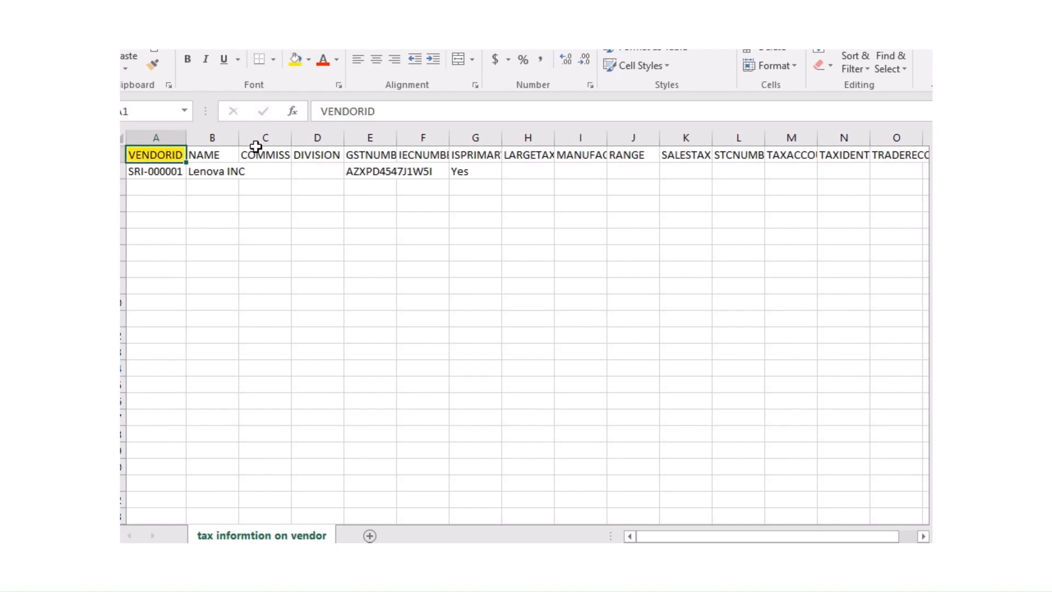
double_click(238, 138)
click(227, 155)
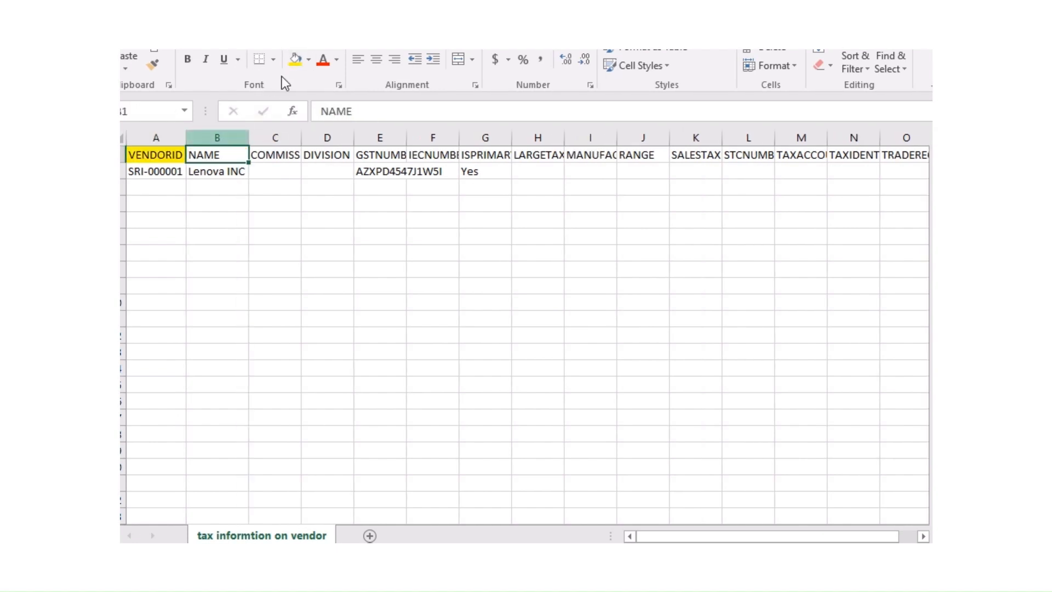
click(294, 59)
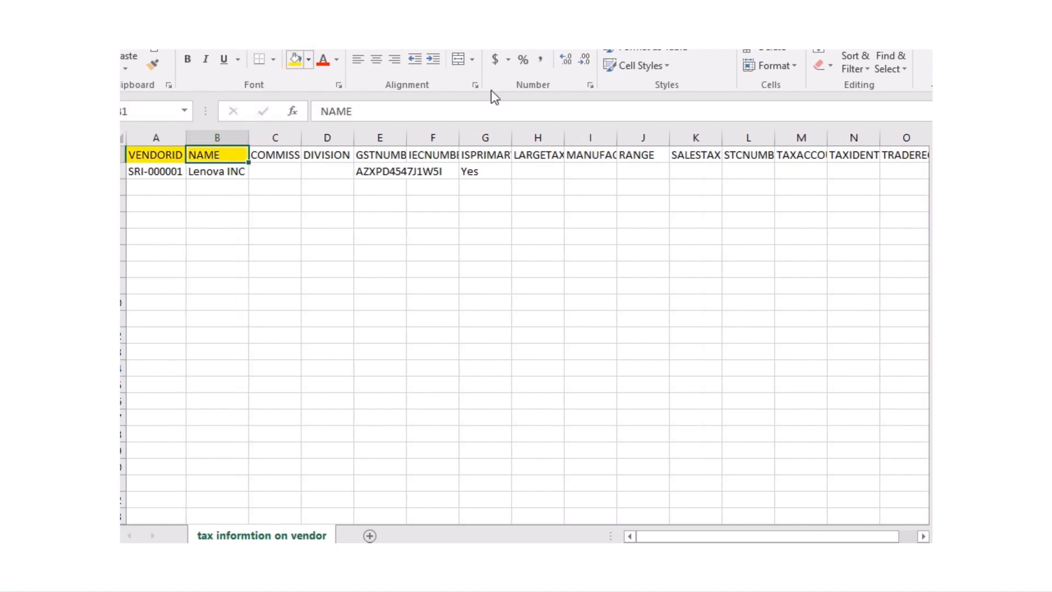
- Autofit the GSTNUMBER column and fill the GSTNUMBER and ISPRIMARY header cells with yellow
double_click(409, 133)
click(404, 156)
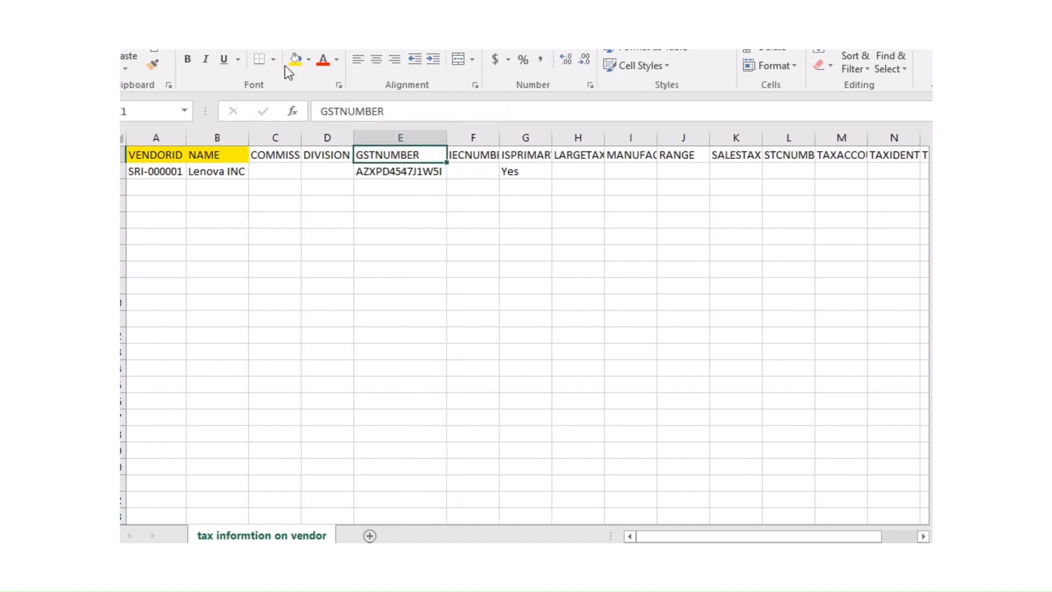
click(299, 60)
click(524, 156)
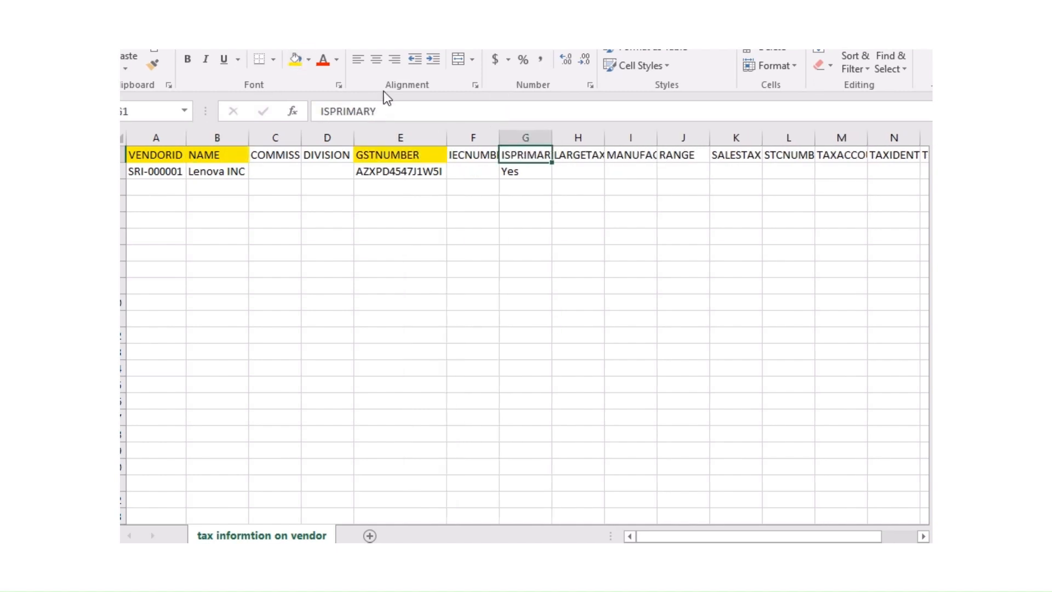
click(296, 59)
- Examine the remaining header columns from LARGETAXPAYERUNITCODE to the end of the template, and return to the empty rows under VENDORID
key(Right)
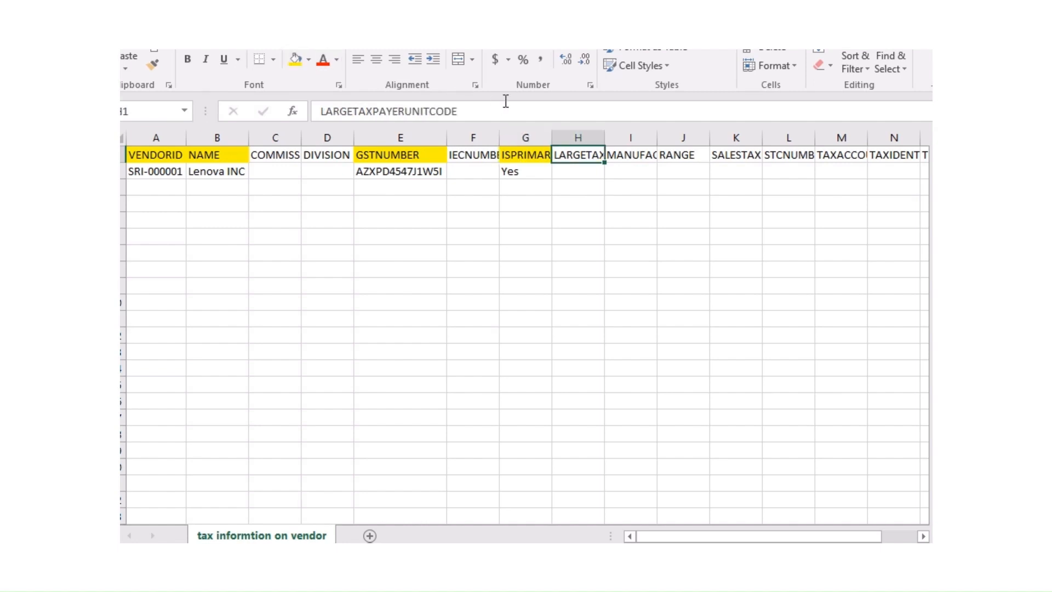
key(Right)
key(Right)
key(Right)
key(Right)
key(Right)
key(Right)
key(Right)
key(Right)
key(Right)
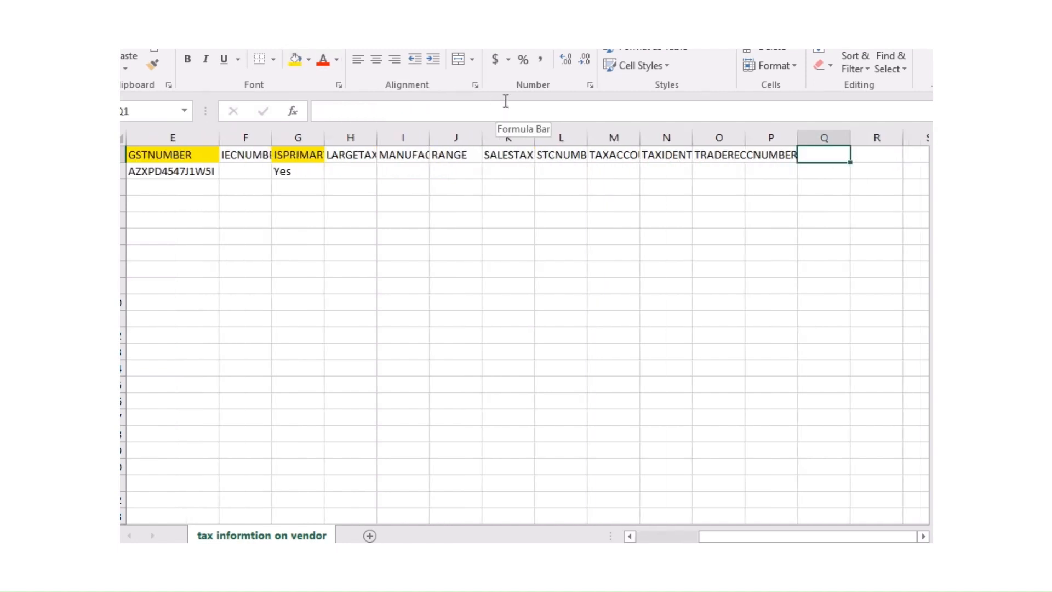
key(Left)
key(Left)
key(Left)
key(Left)
key(Left)
key(Left)
key(Left)
key(Left)
key(Left)
key(Left)
key(Left)
key(Left)
key(Left)
key(Left)
key(Left)
key(Left)
key(Right)
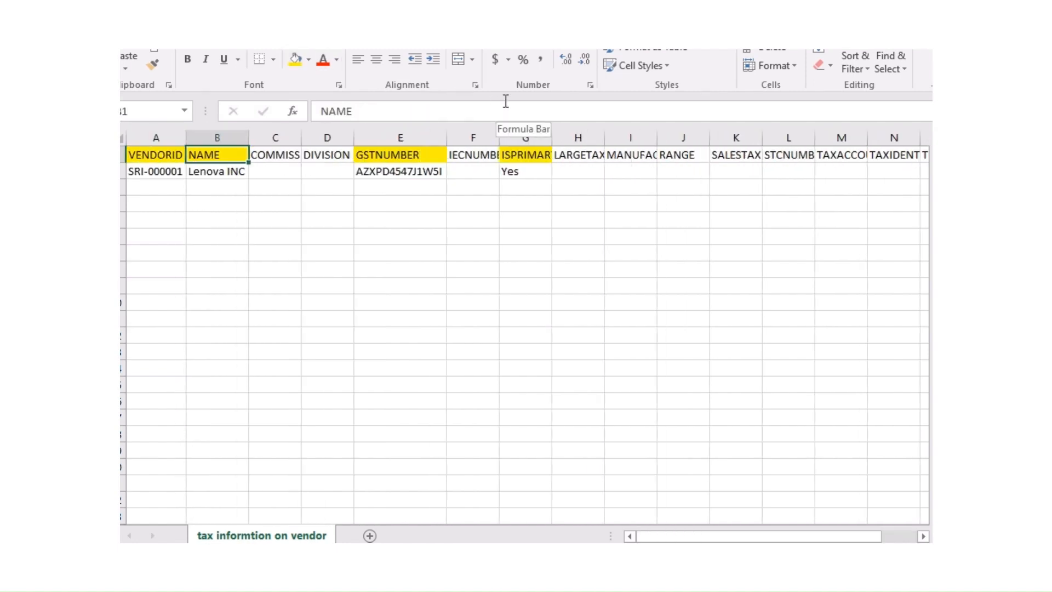
key(Left)
key(Down)
key(Down)
key(Down)
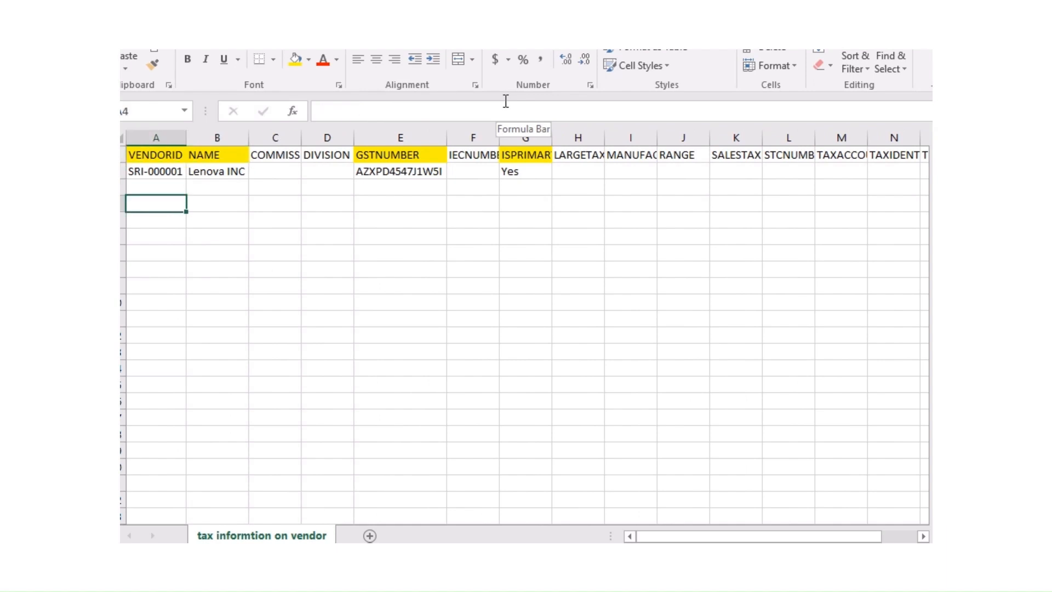
- Switch to the Book2 workbook and copy the vendor IDs from Sumsung Inc through abc tech
key(alt+Tab)
key(alt+Tab)
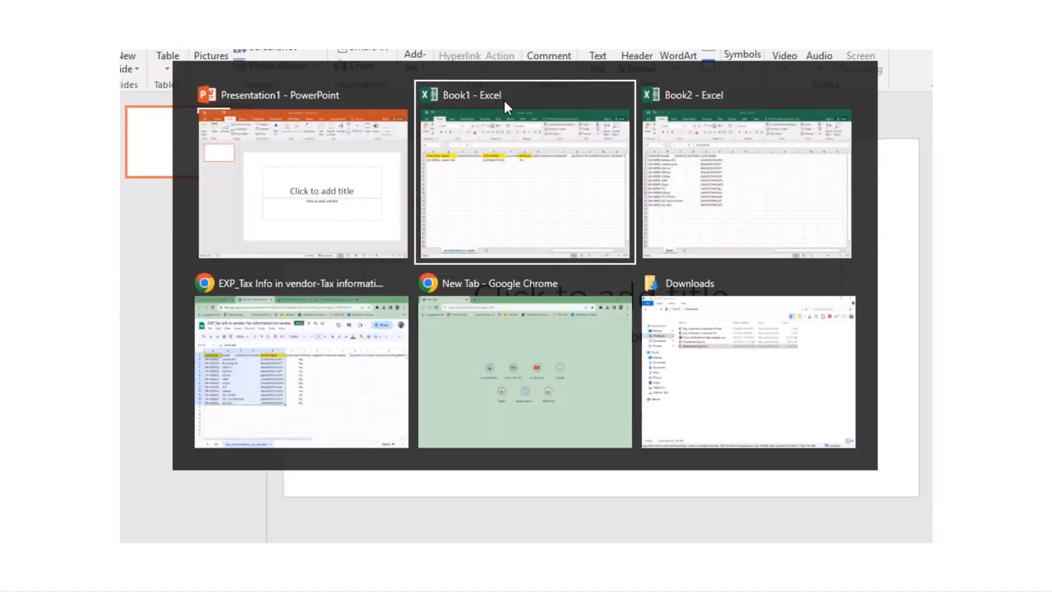
key(alt+Tab)
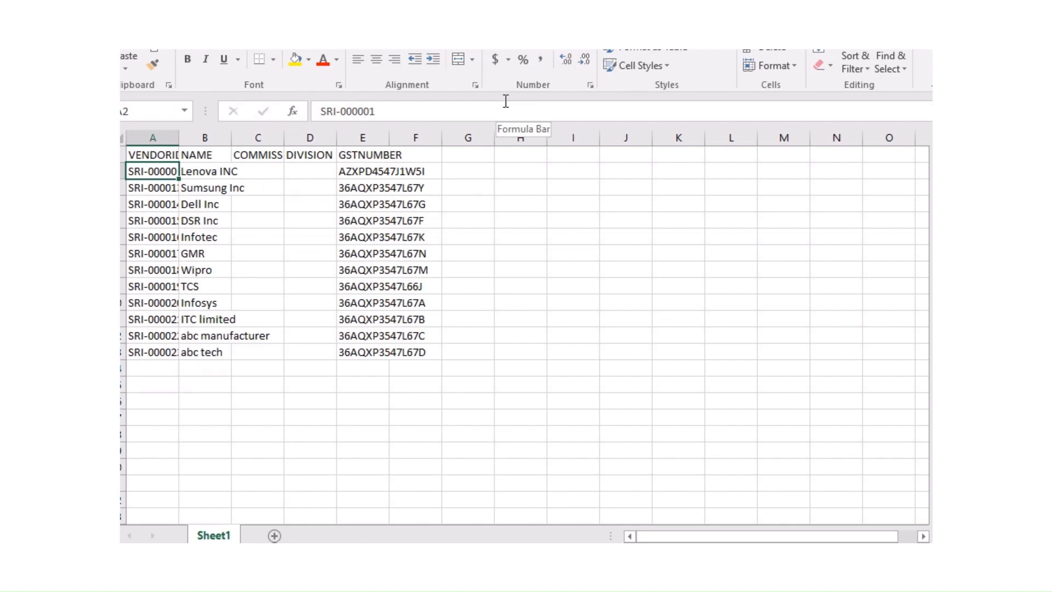
key(shift+Down)
key(shift+Down)
key(shift+Down)
key(shift+Down)
key(shift+Down)
key(shift+Down)
key(shift+Down)
key(shift+Down)
key(shift+Down)
key(shift+Down)
key(shift+Down)
key(ctrl+c)
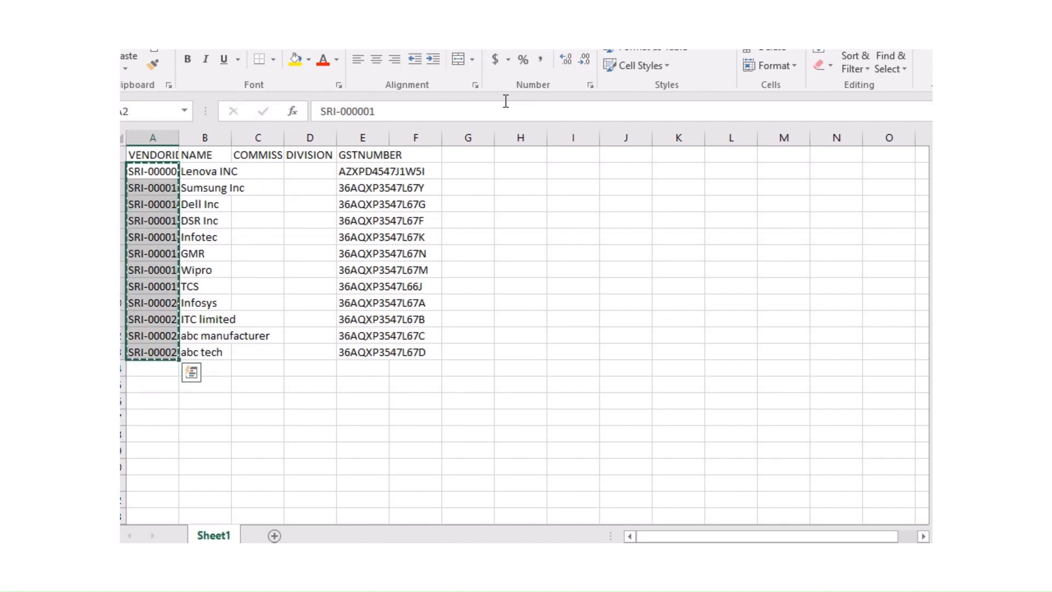
key(Down)
key(ctrl+shift+Down)
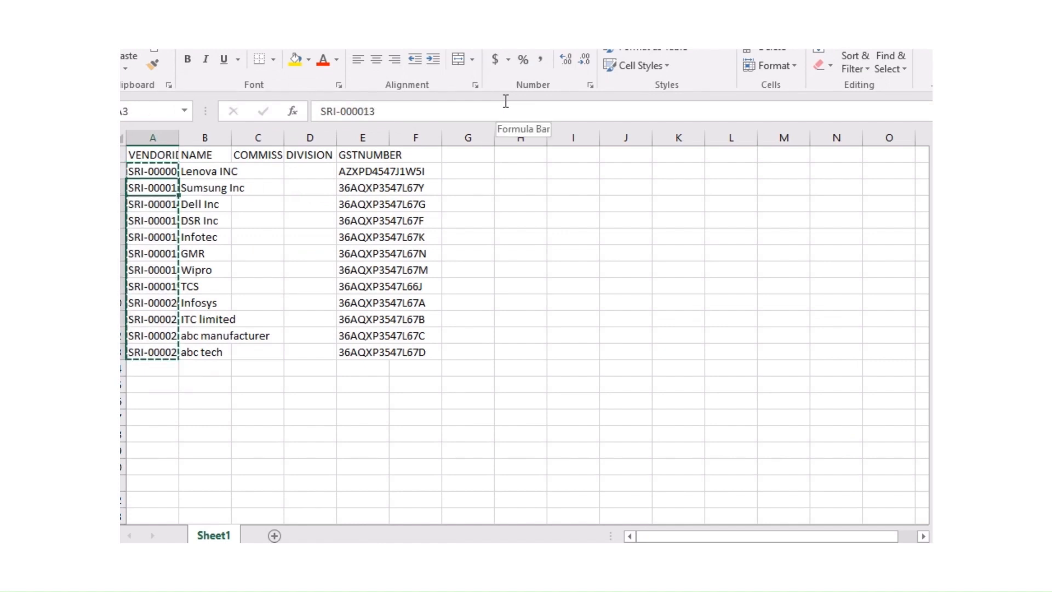
- Return to the Book1 workbook and paste the copied vendor IDs as values in the VENDORID column, starting below the Lenova INC record
key(alt+Tab)
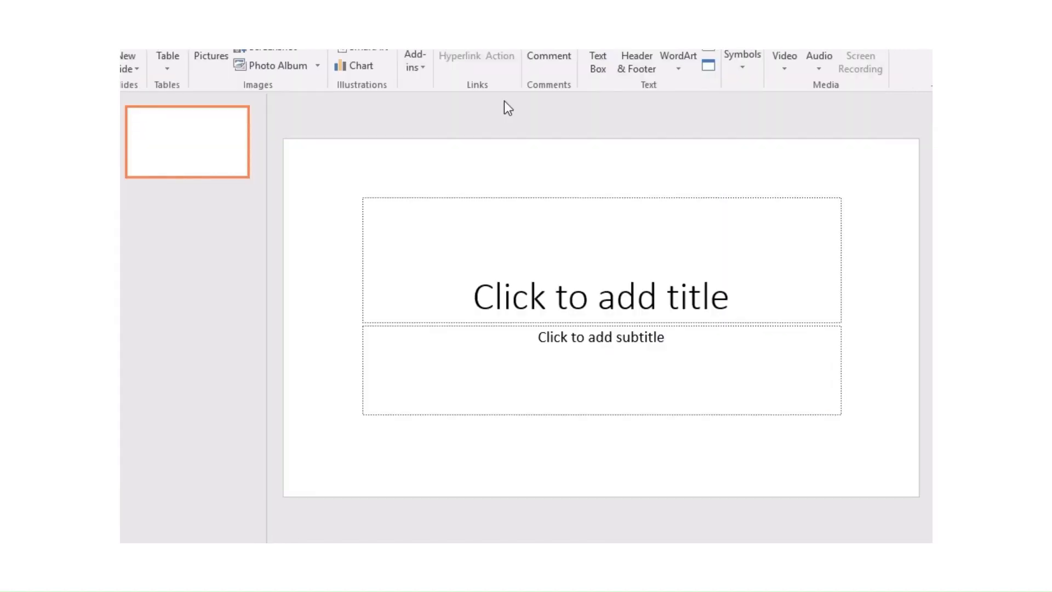
key(alt+Tab)
key(Tab)
key(Down)
key(Down)
key(Down)
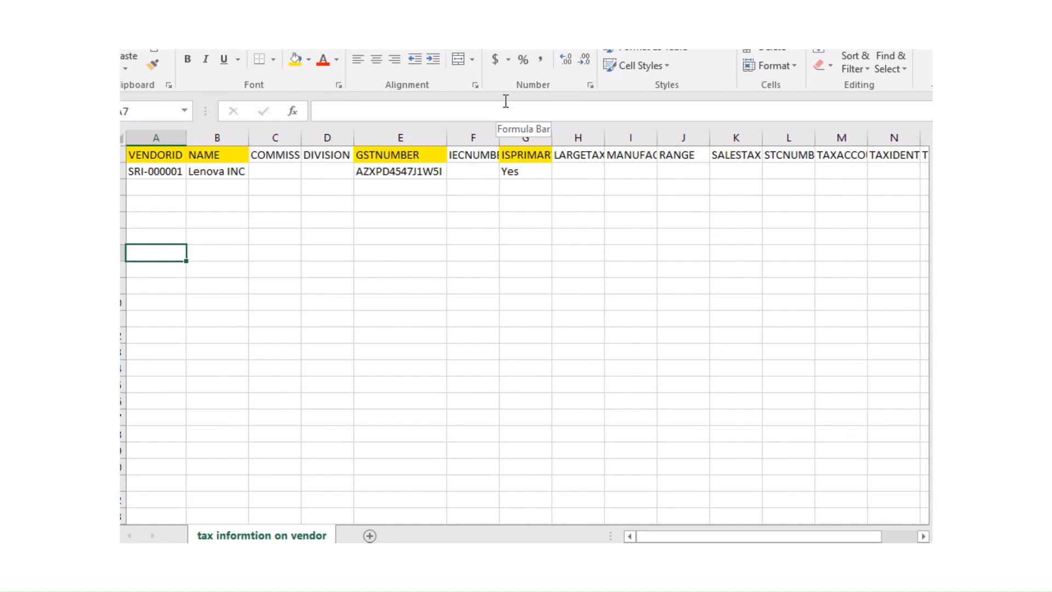
key(alt+Tab)
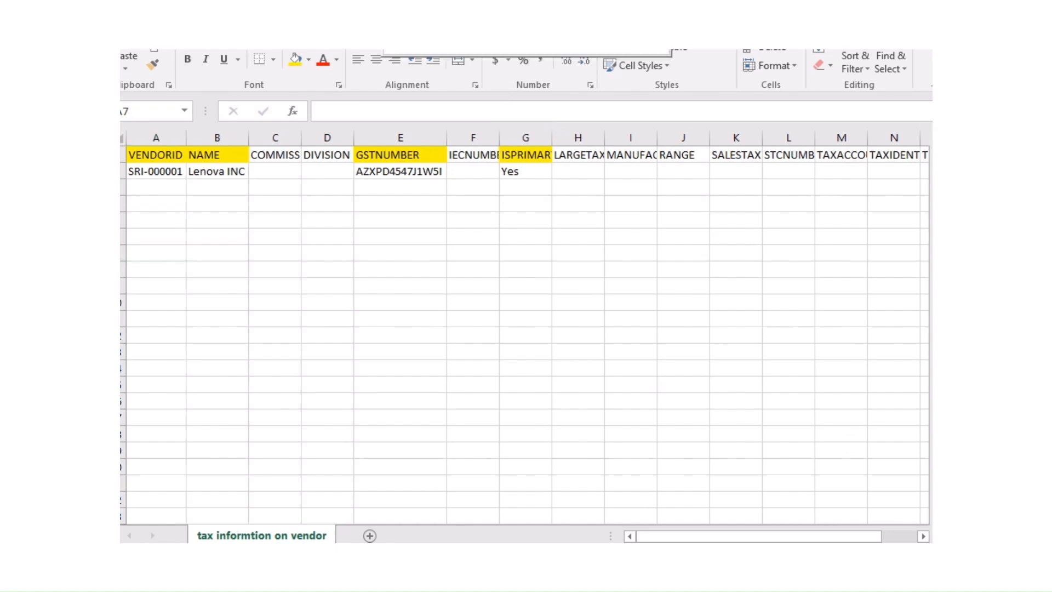
click(156, 183)
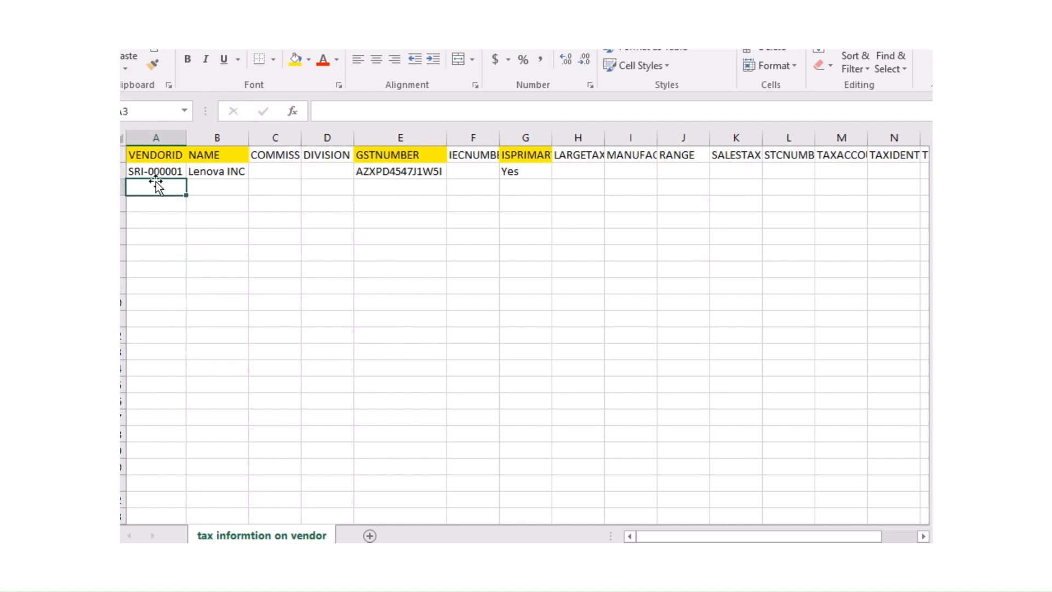
key(ctrl+alt+v)
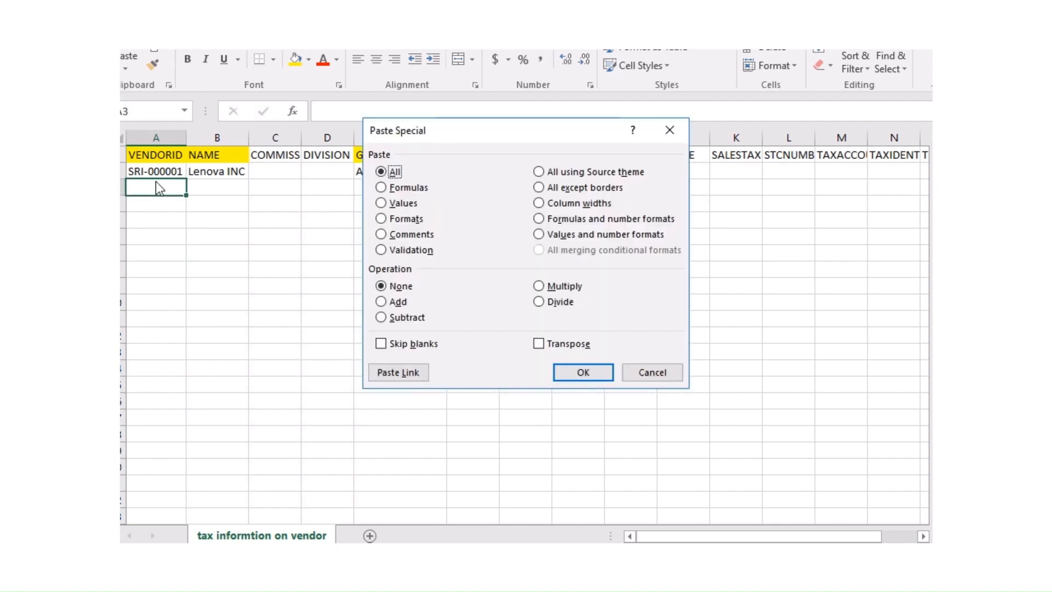
key(v)
key(Return)
click(156, 173)
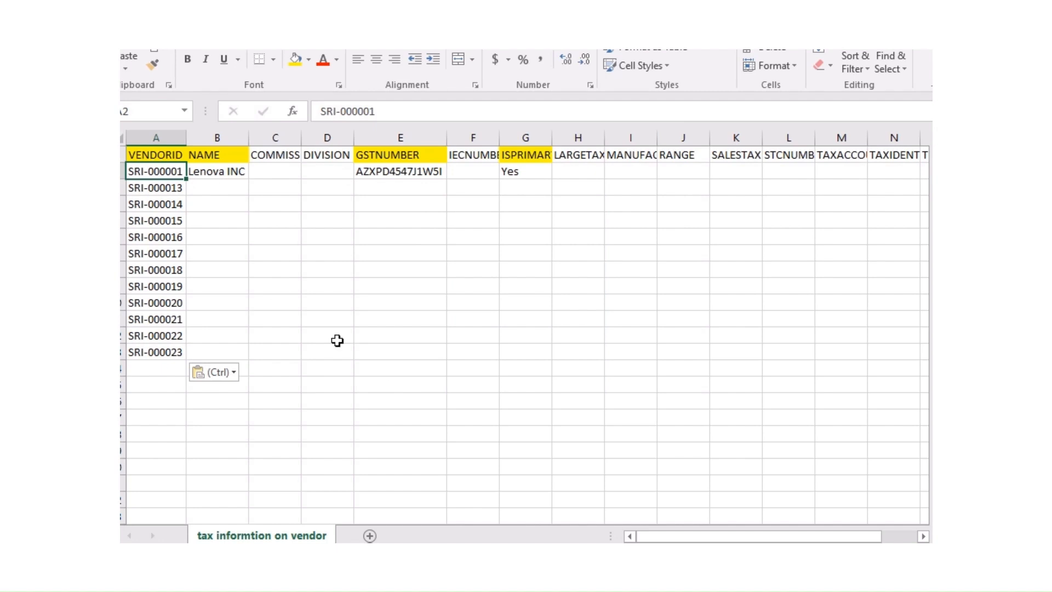
- In Book2, copy the vendor names from Sumsung Inc through abc tech
mouse_move(457, 477)
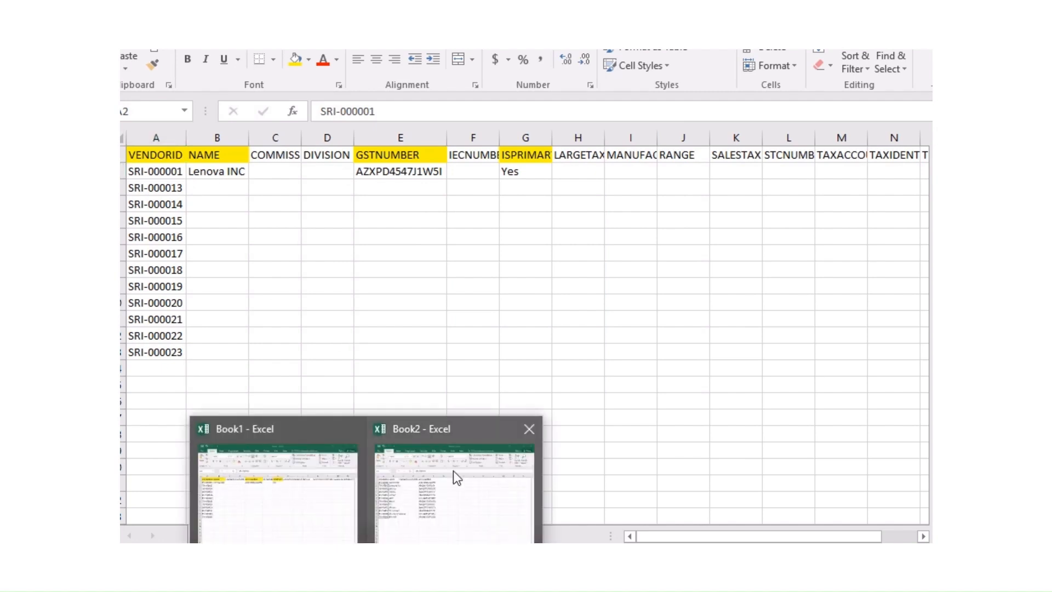
click(423, 499)
click(207, 189)
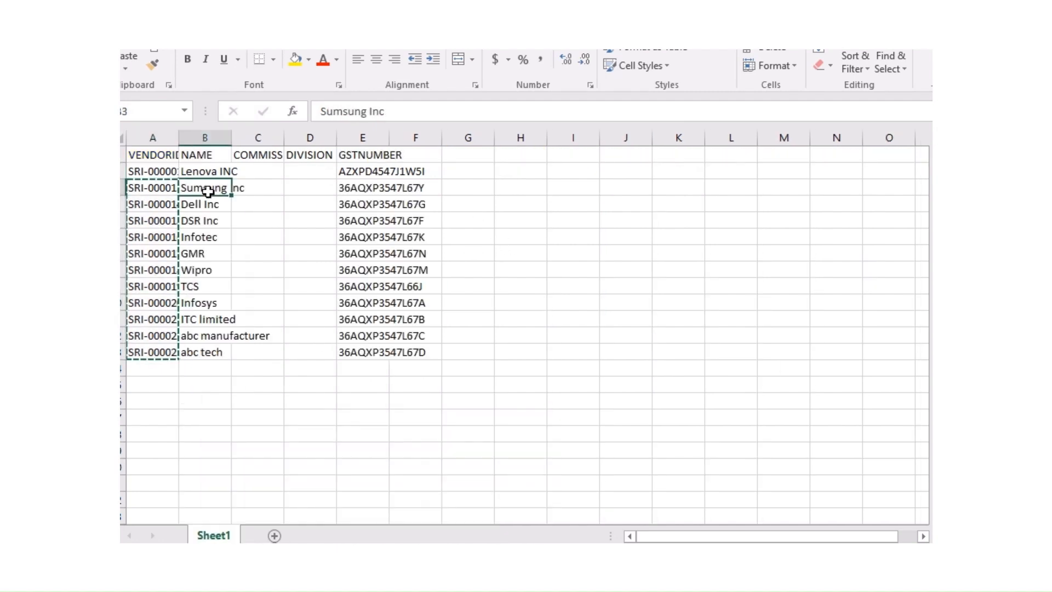
key(shift+Down)
key(shift+Down)
key(shift+Down)
key(shift+Down)
key(shift+Down)
key(shift+Down)
key(shift+Down)
key(shift+Down)
key(shift+Down)
key(shift+Down)
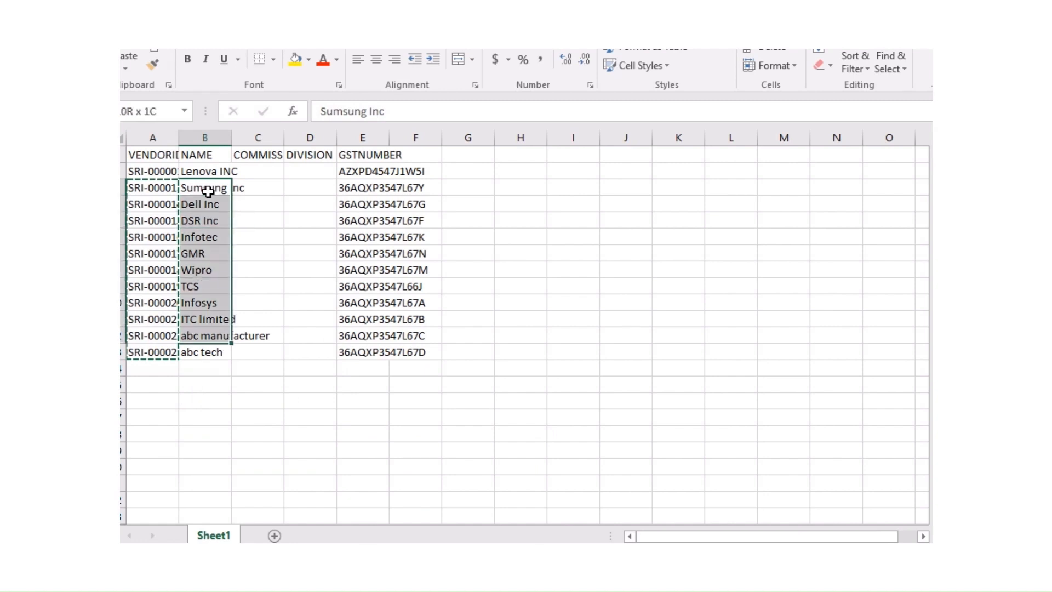
key(ctrl+c)
- Paste the copied vendor names as values into Book1's NAME column, starting at cell B3
key(alt+Tab)
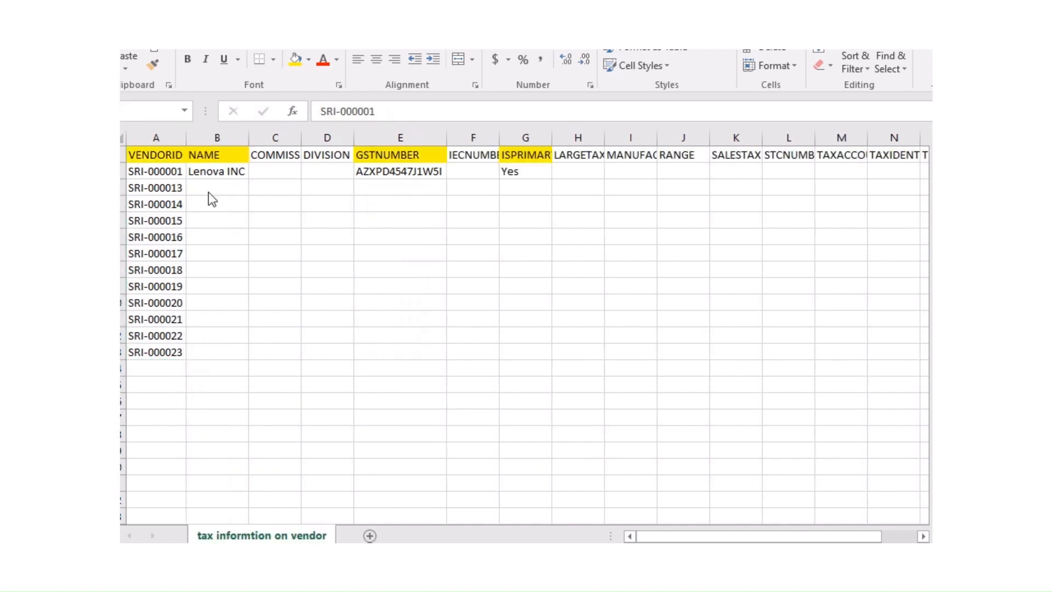
key(Down)
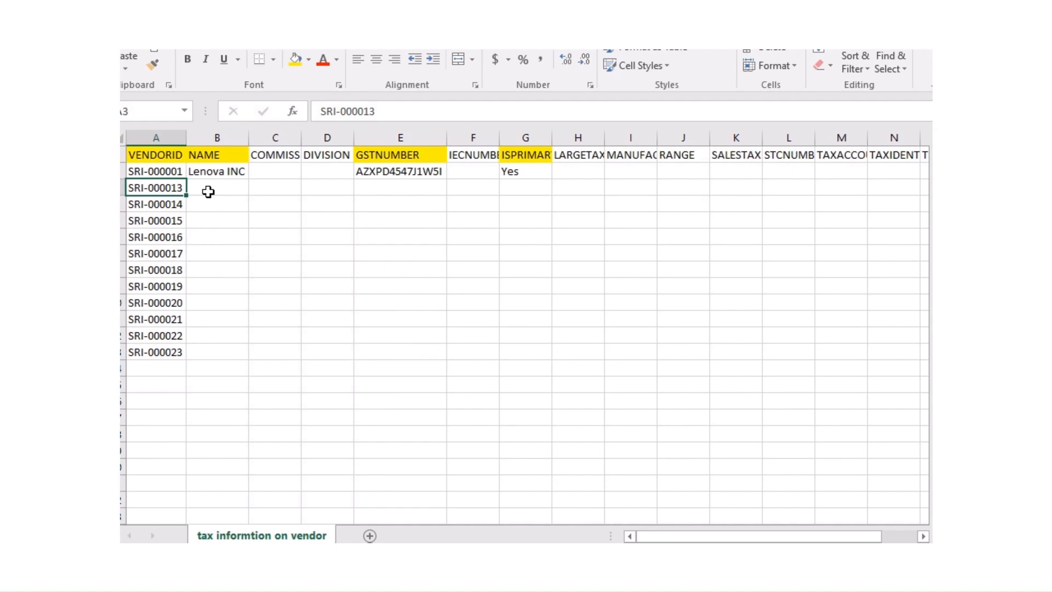
click(208, 191)
key(ctrl+alt+v)
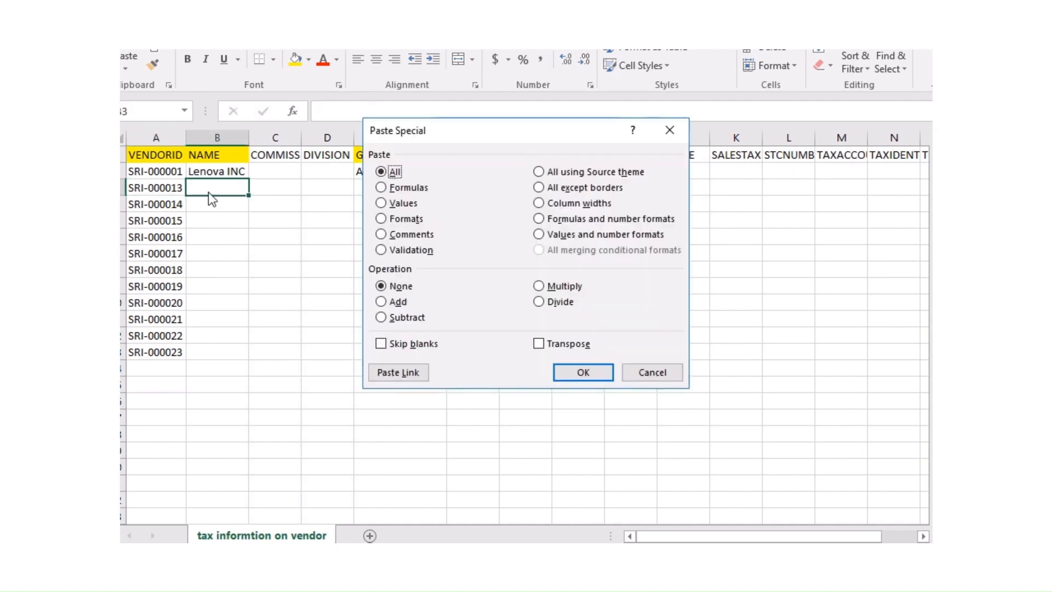
key(v)
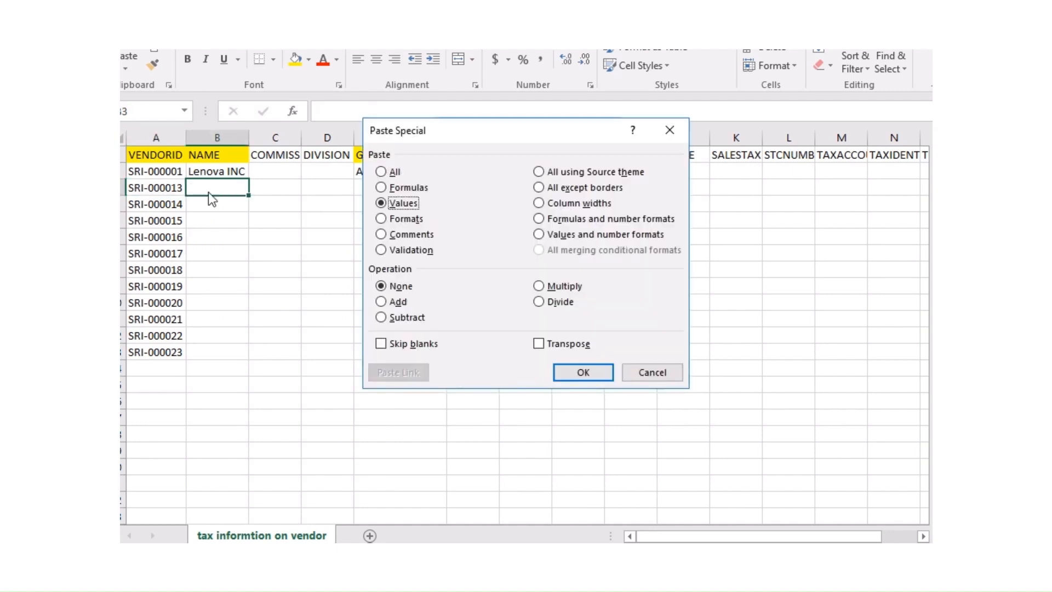
key(Return)
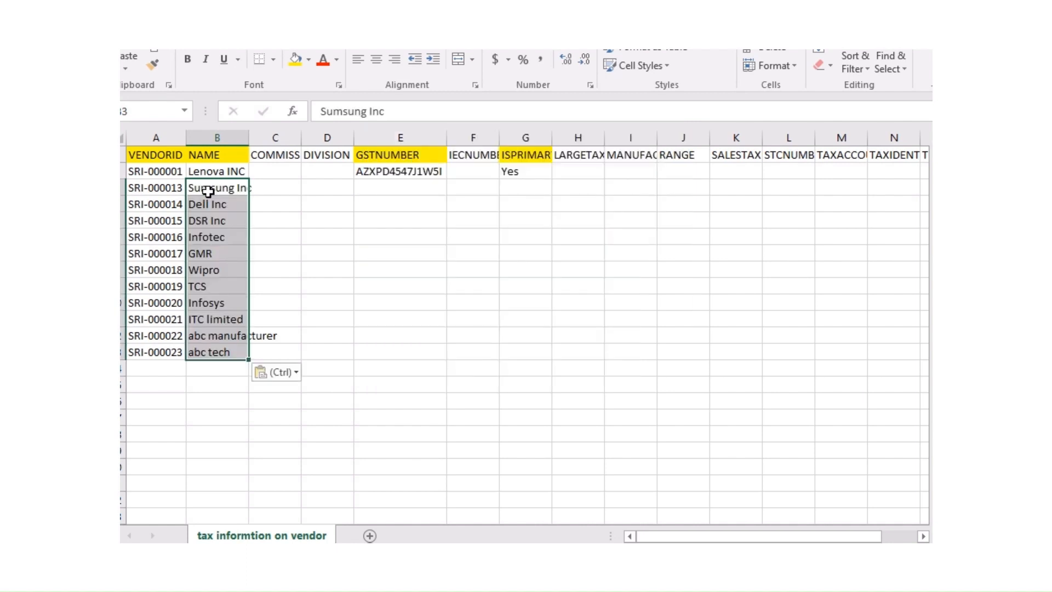
- Copy the Yes value from the Lenova INC row down the ISPRIMARY column through the abc tech row
key(Up)
key(Up)
key(Right)
key(Right)
key(Right)
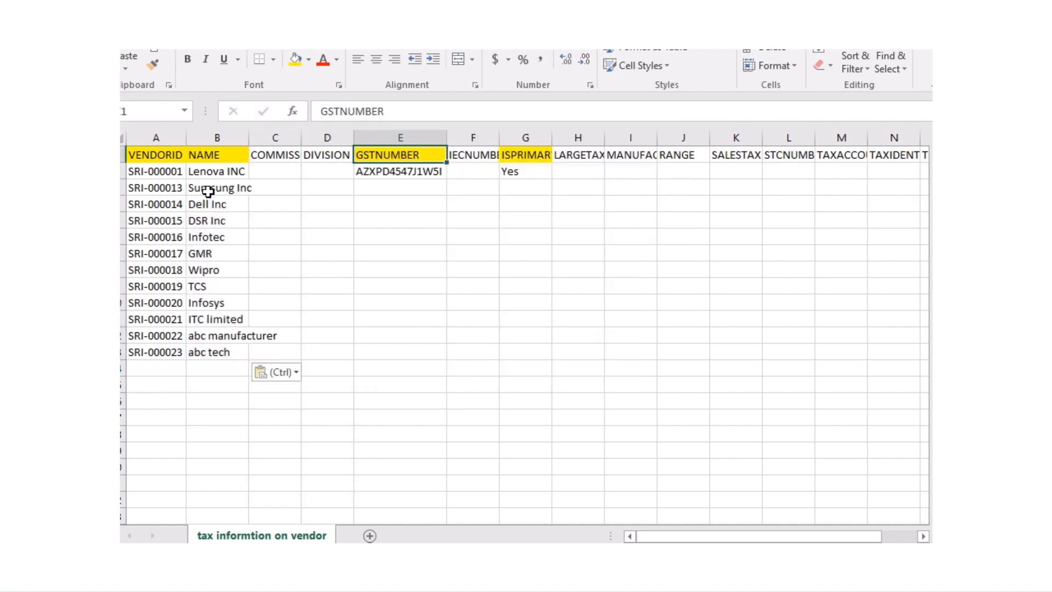
key(Down)
key(Down)
key(Right)
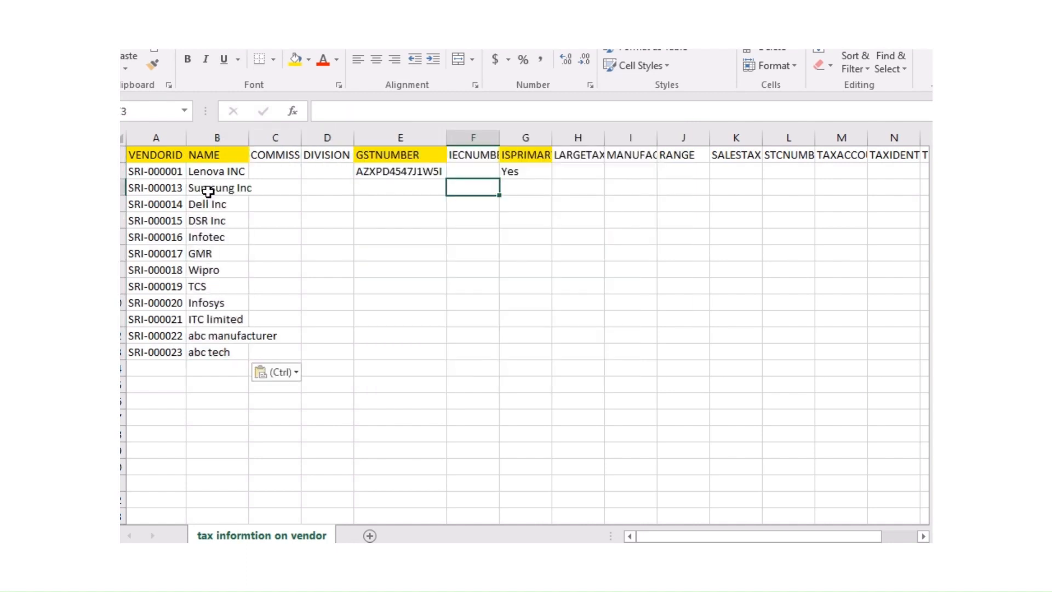
key(Right)
key(Up)
key(Up)
key(Down)
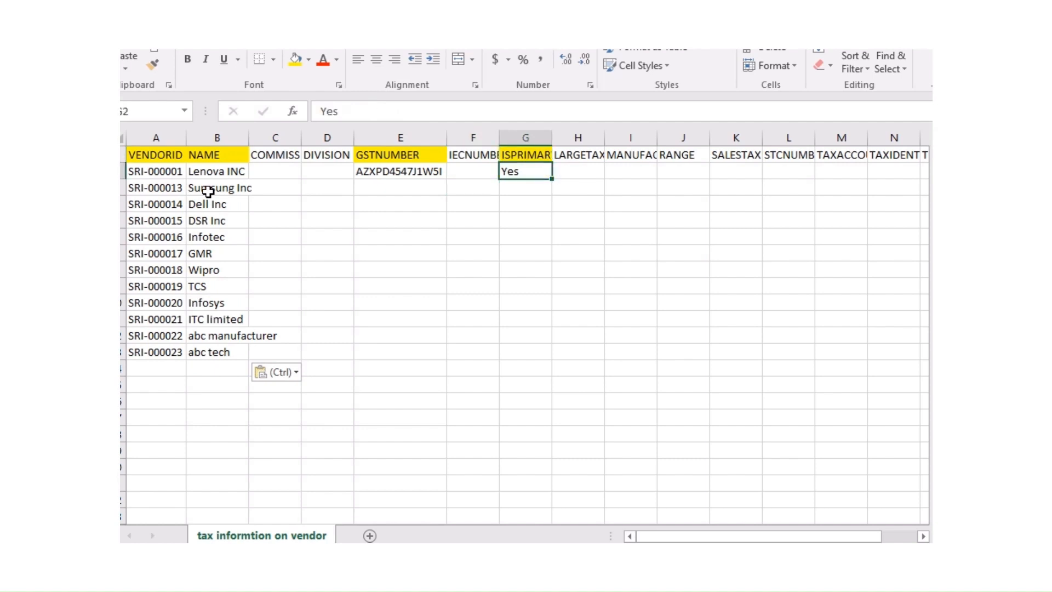
key(Up)
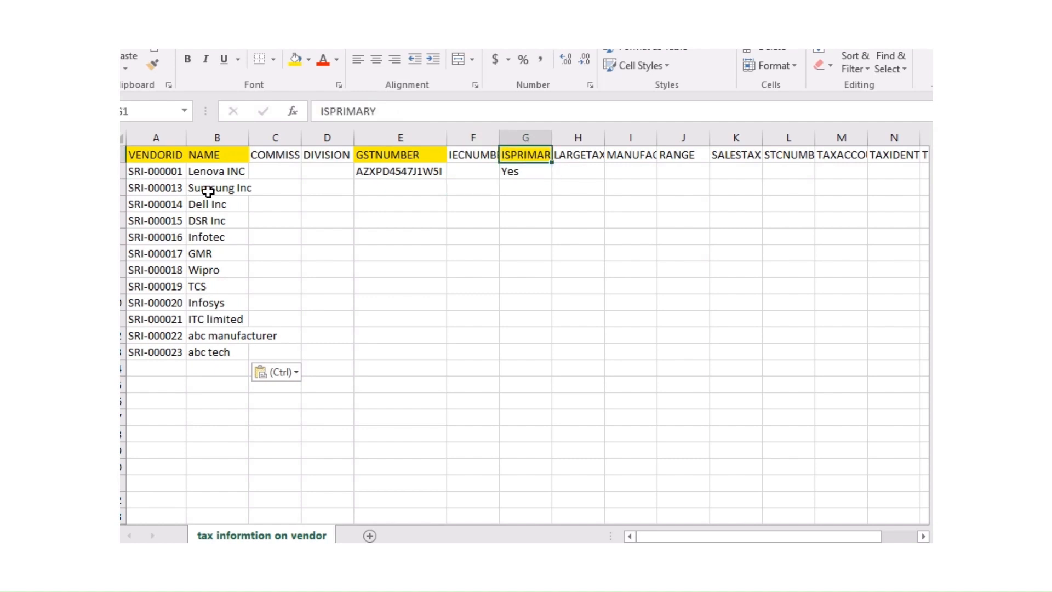
key(Down)
key(shift+Down)
key(shift+Down)
key(shift+Down)
key(shift+Down)
key(shift+Down)
key(shift+Down)
key(shift+Down)
key(shift+Down)
key(shift+Down)
key(shift+Down)
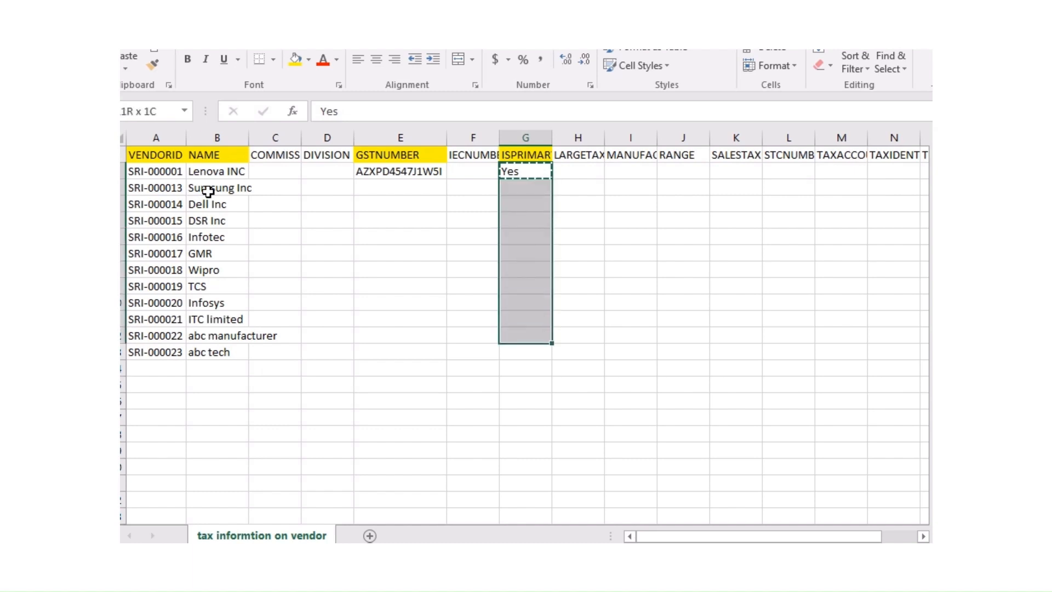
key(shift+Down)
key(ctrl+v)
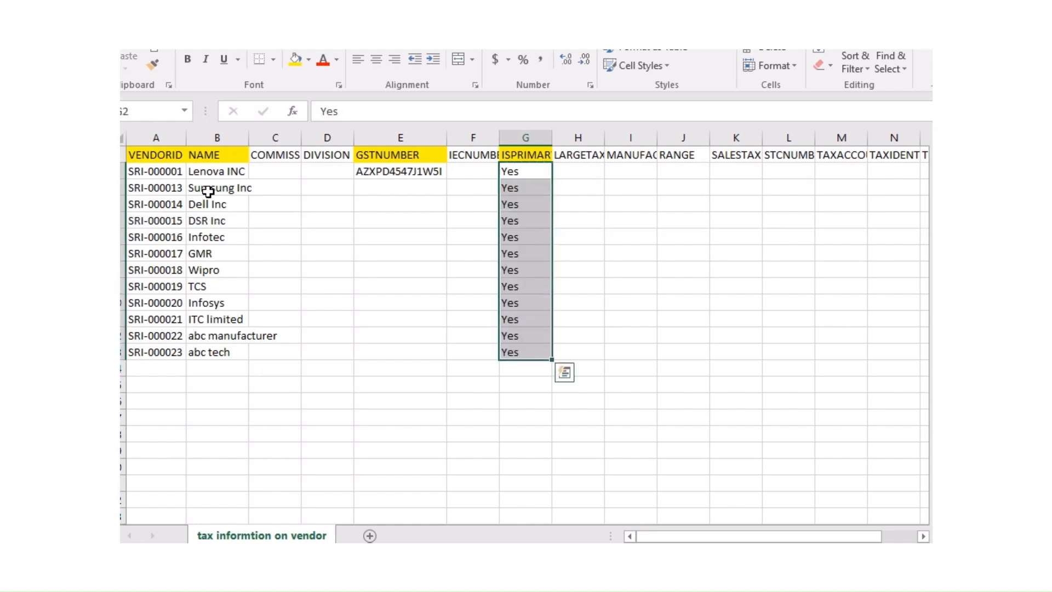
- In the Book2 workbook, copy the GST numbers from the Sumsung Inc row through the abc tech row
key(Left)
key(Left)
key(Left)
key(Right)
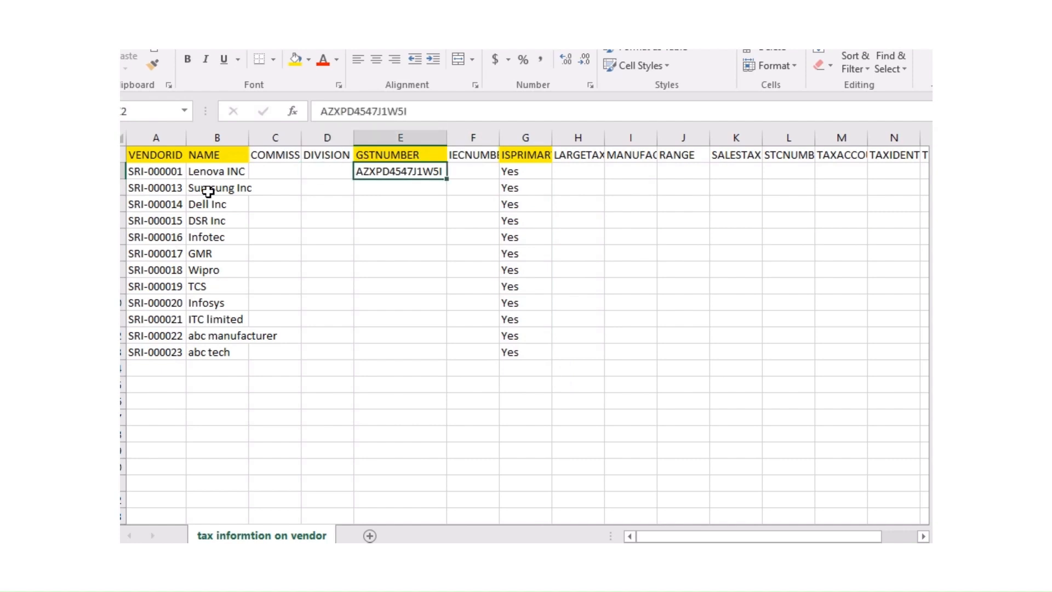
key(alt+Tab)
key(Right)
key(Right)
key(Right)
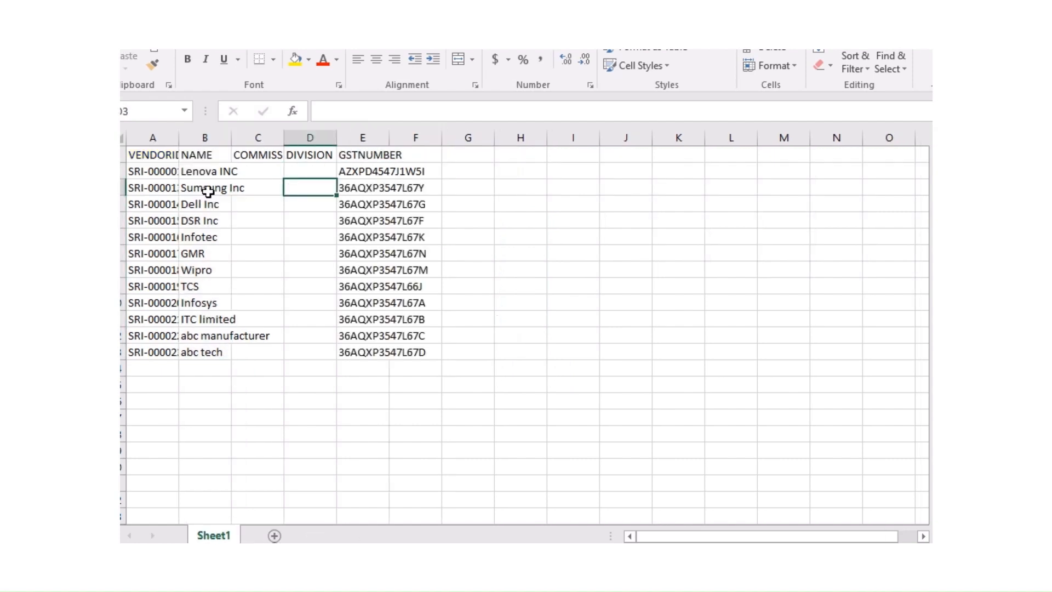
key(ctrl+shift+Down)
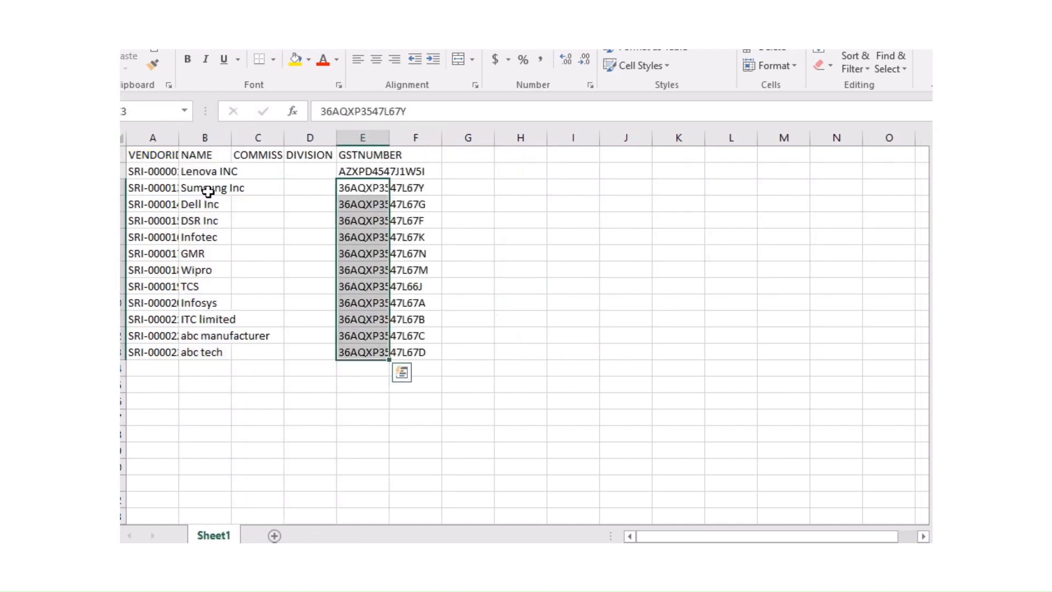
key(ctrl+c)
- Return to Book1 and paste the copied GST numbers as values in the GSTNUMBER column, starting at cell E3
key(alt+Tab)
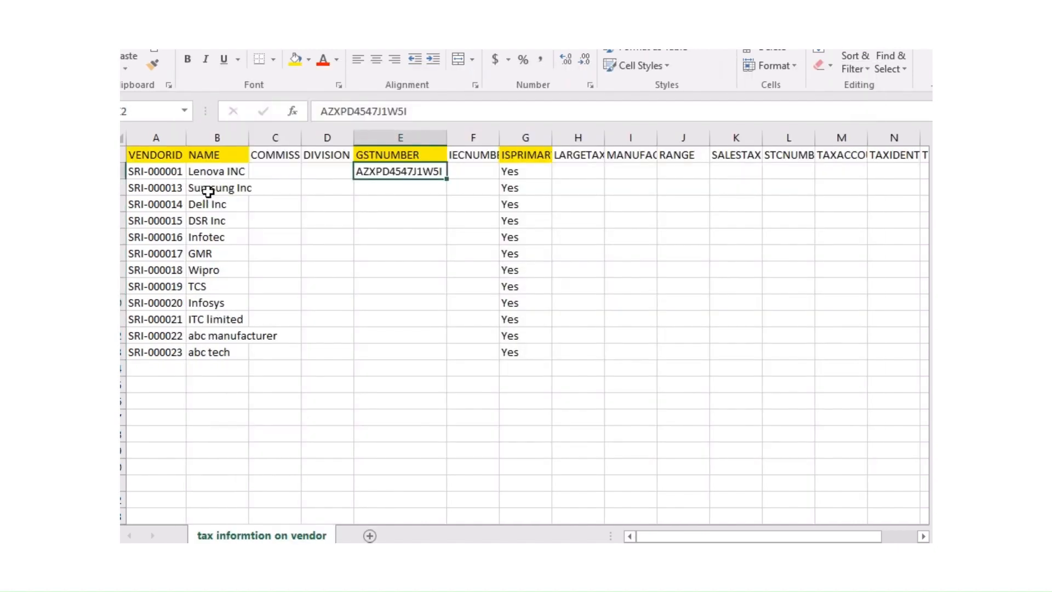
key(Down)
key(ctrl+alt+v)
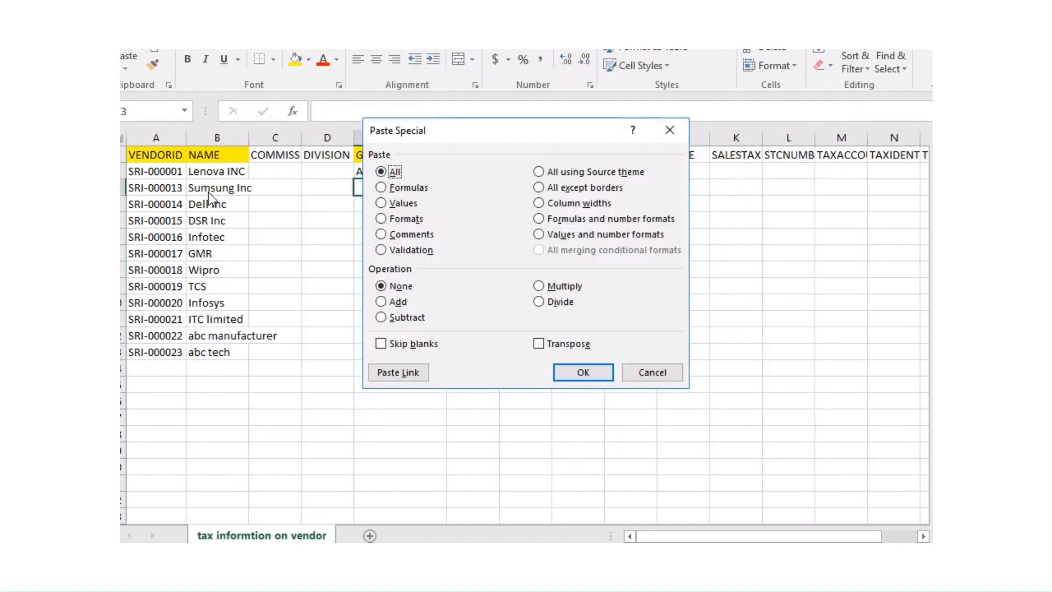
key(v)
key(Return)
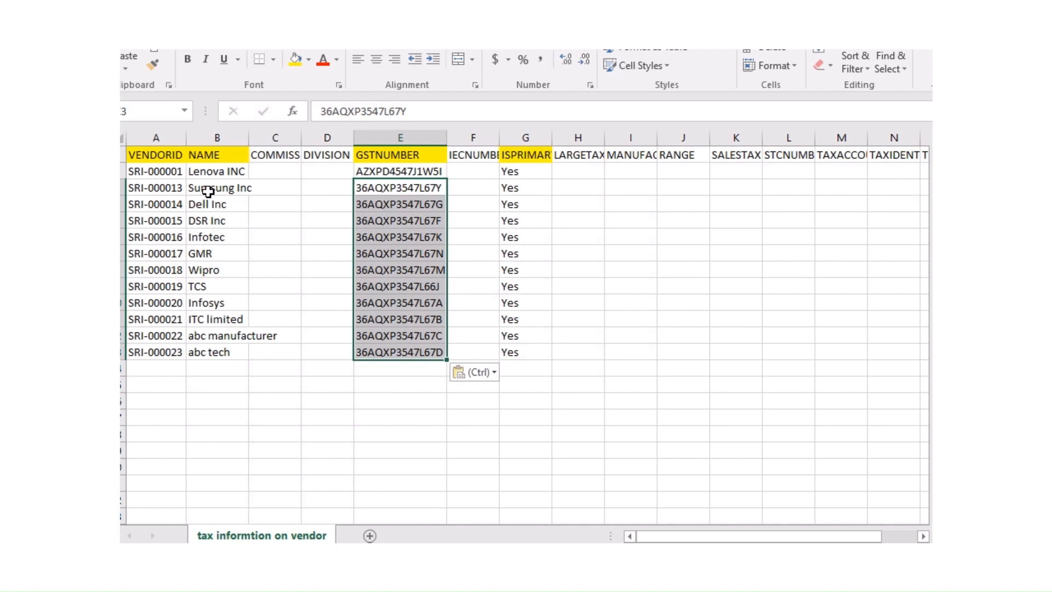
key(Up)
key(ctrl)
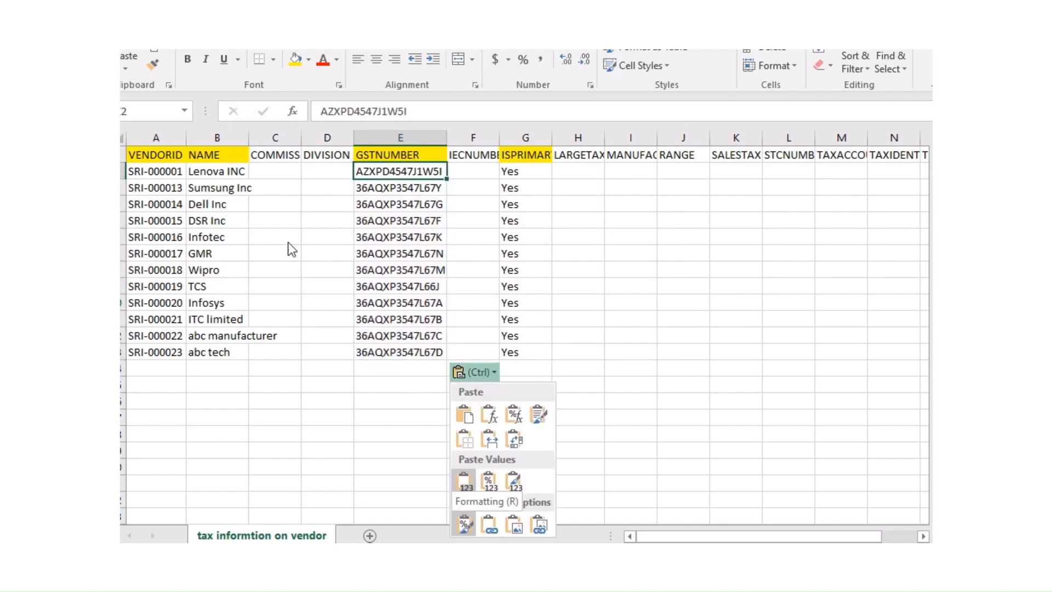
key(Escape)
click(263, 236)
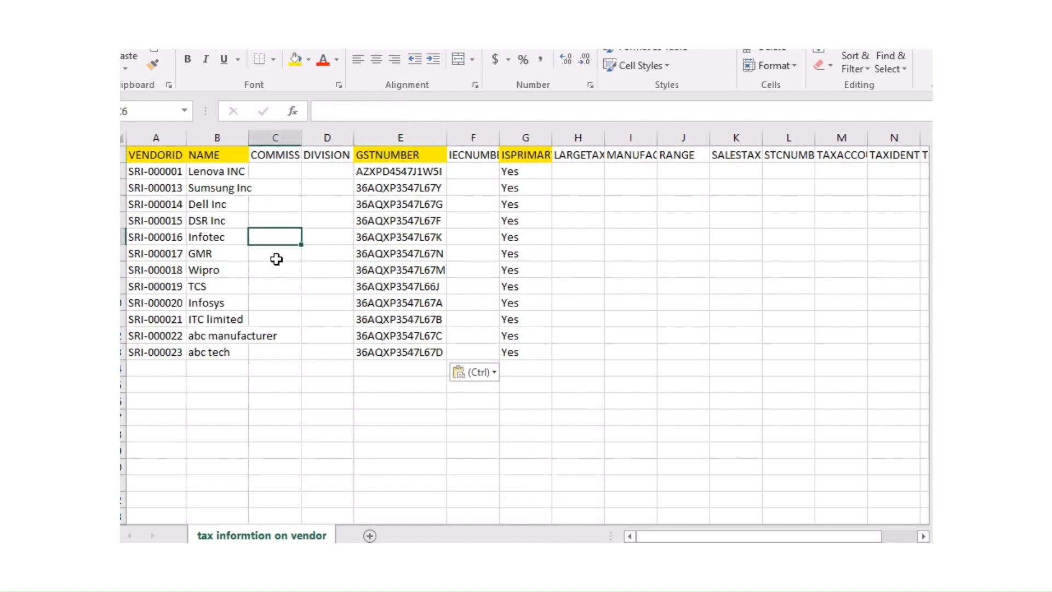
- Review the vendor ID, name, GST number and primary columns, and check the full names of the unfilled tax column headers
click(169, 206)
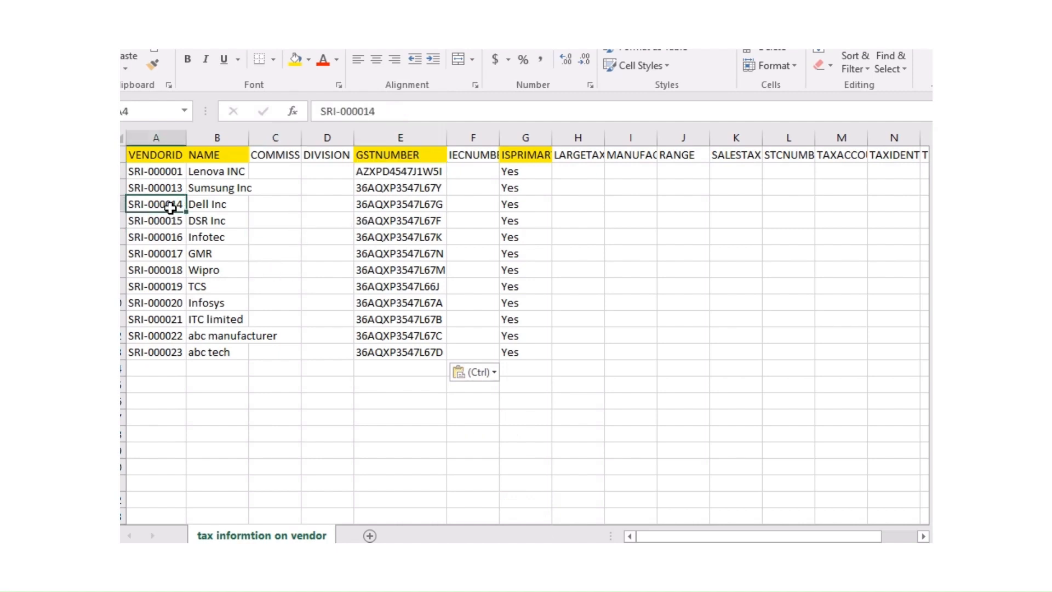
click(204, 192)
click(398, 168)
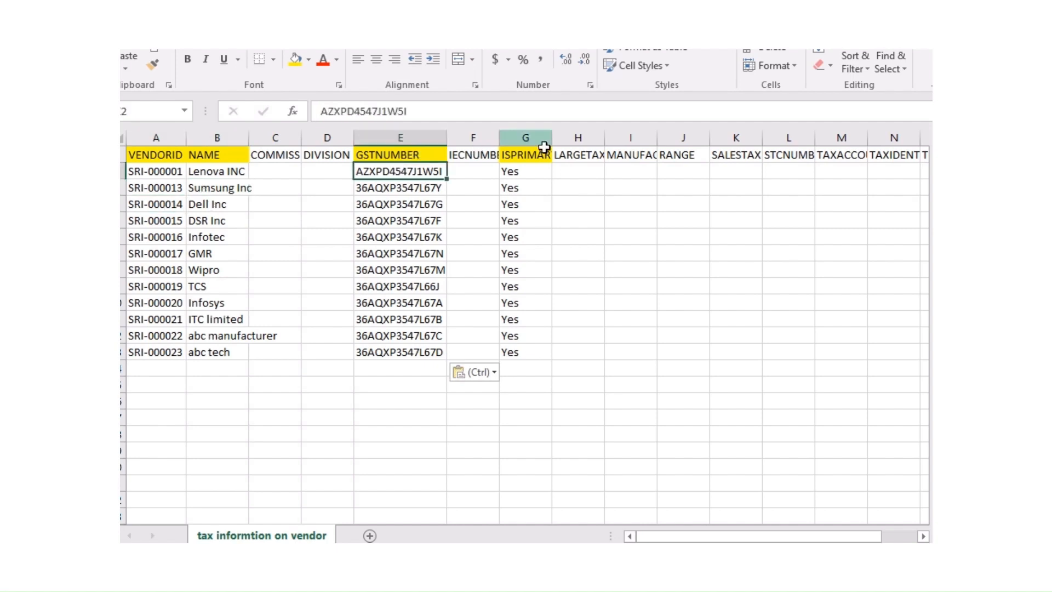
click(522, 156)
click(734, 151)
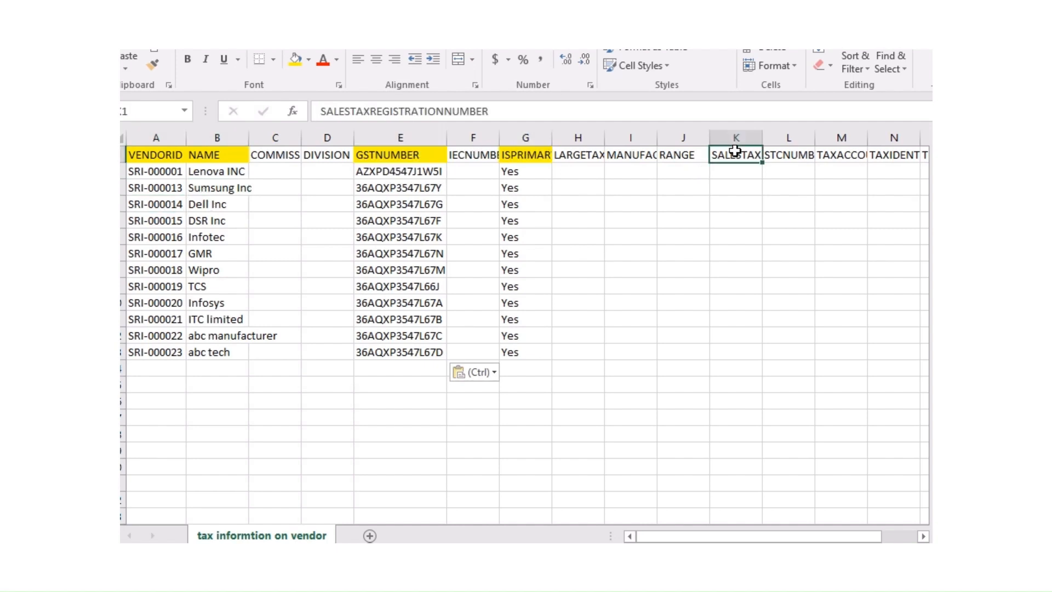
click(638, 151)
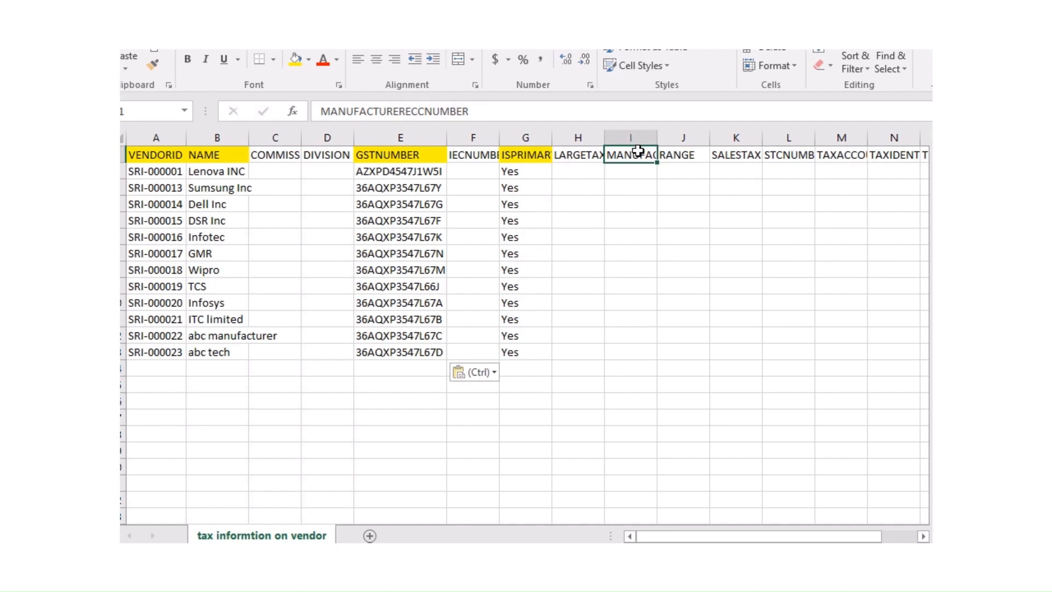
key(Right)
key(Right)
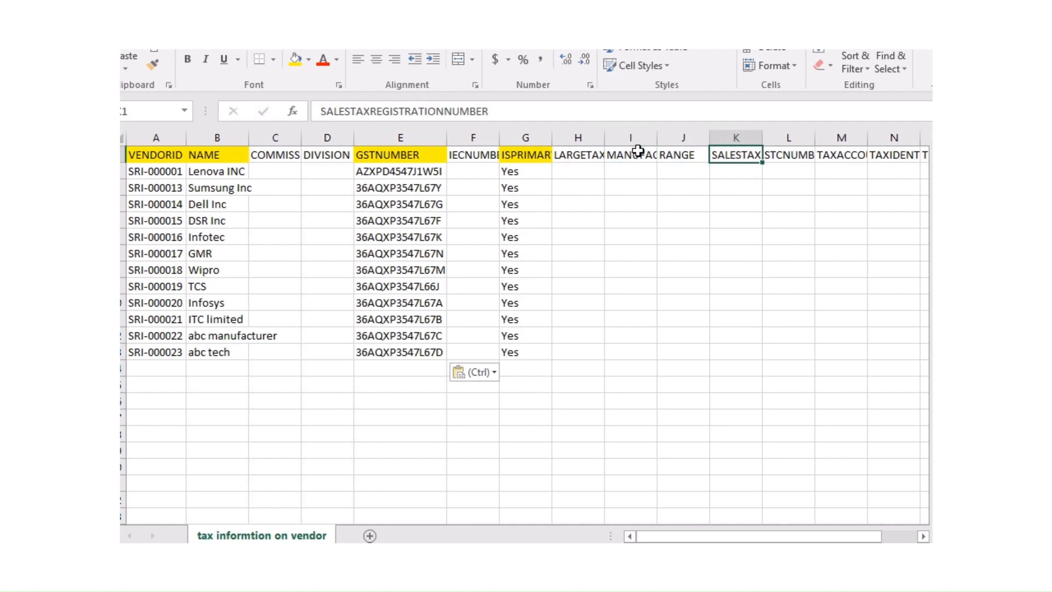
key(Right)
key(Right)
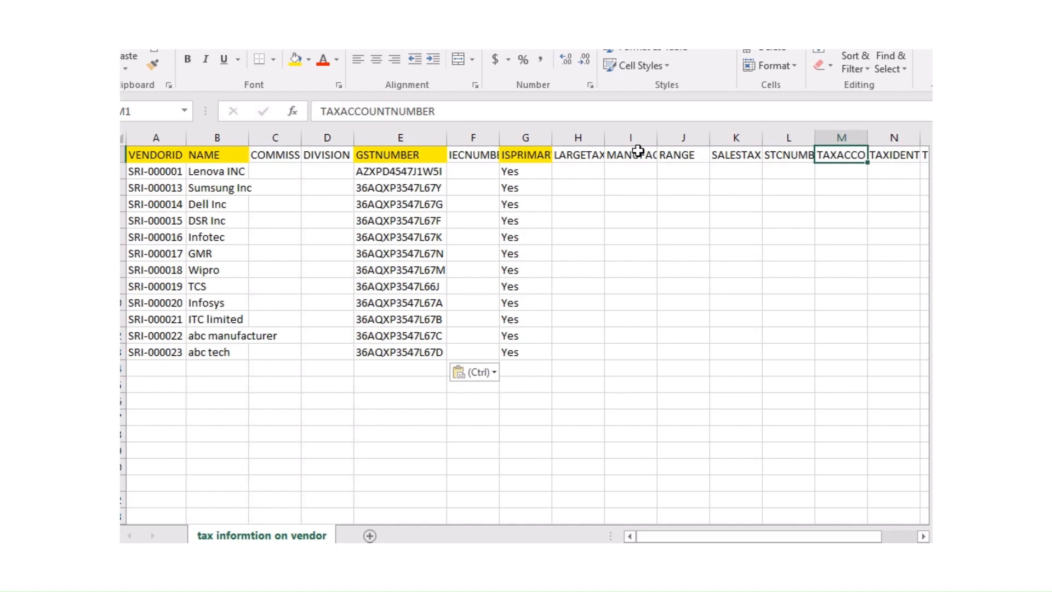
key(Home)
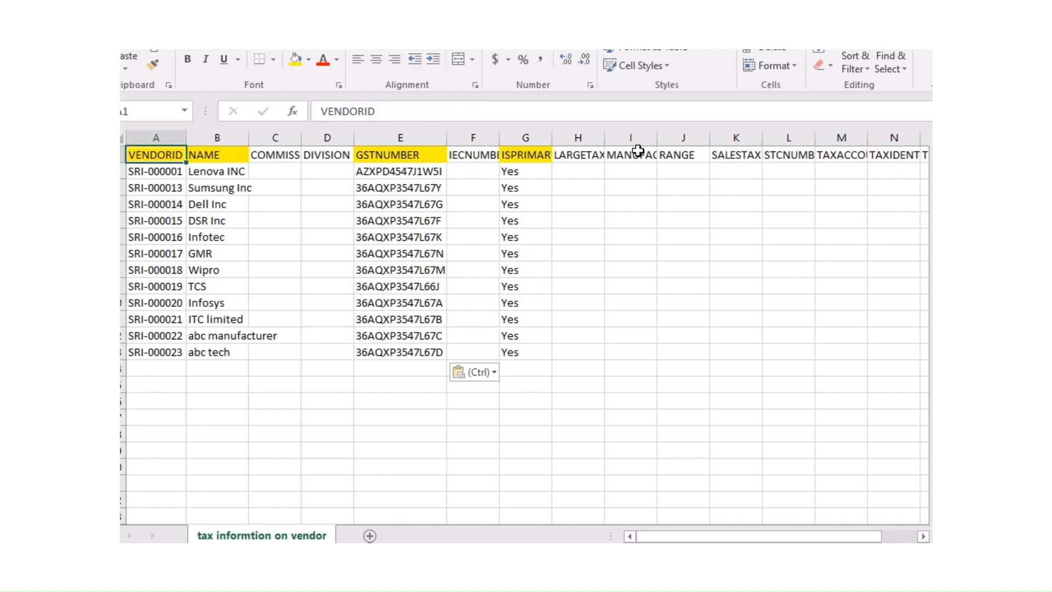
- Save the workbook to the Desktop, replacing the existing file "EXP_Tax Info in vendor-Tax information on vendor. (1).xlsx"
key(ctrl+s)
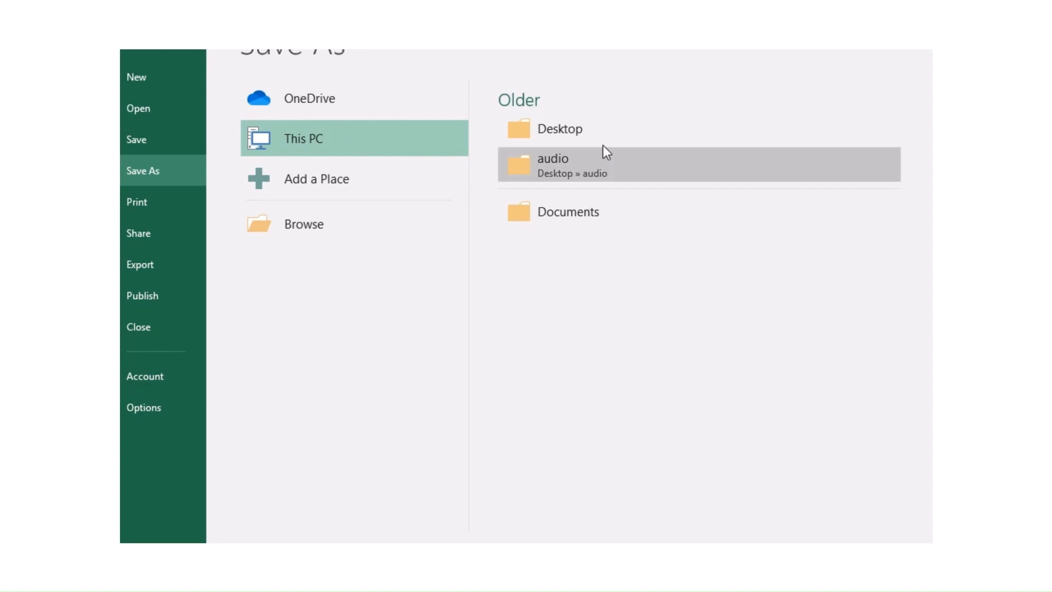
click(573, 134)
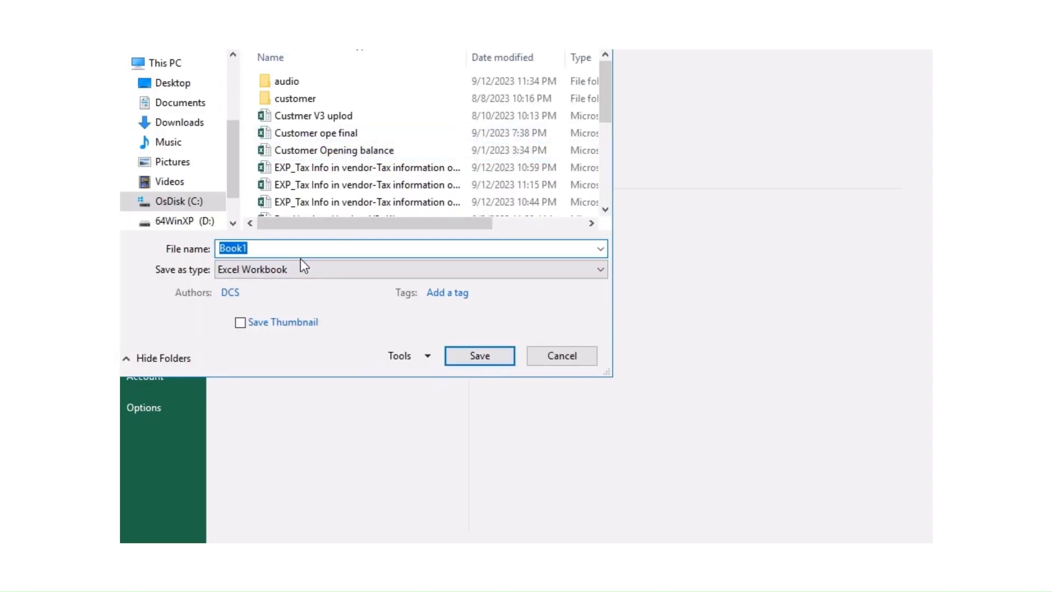
click(390, 166)
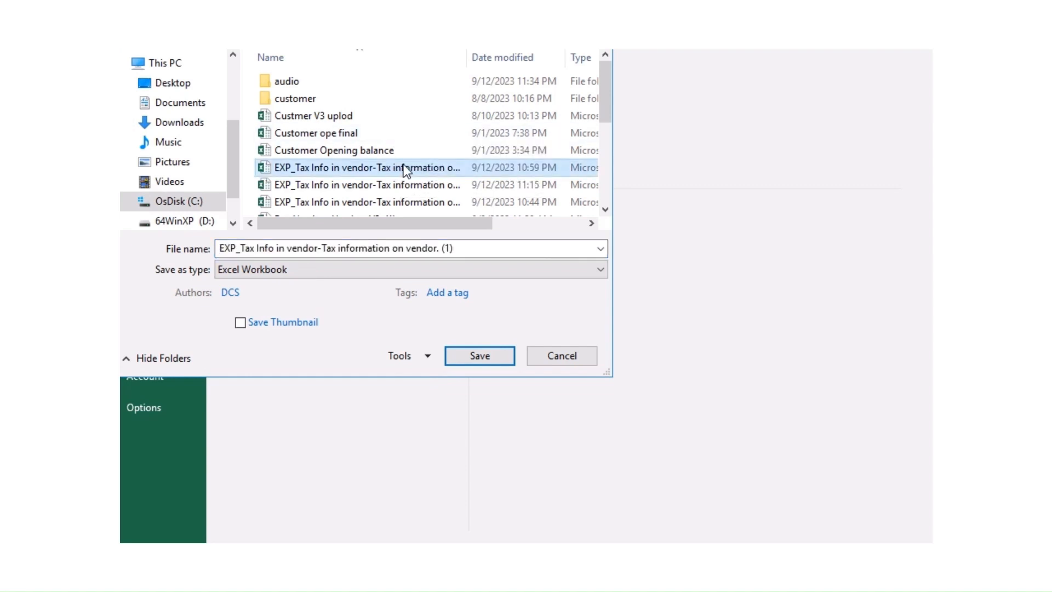
click(472, 355)
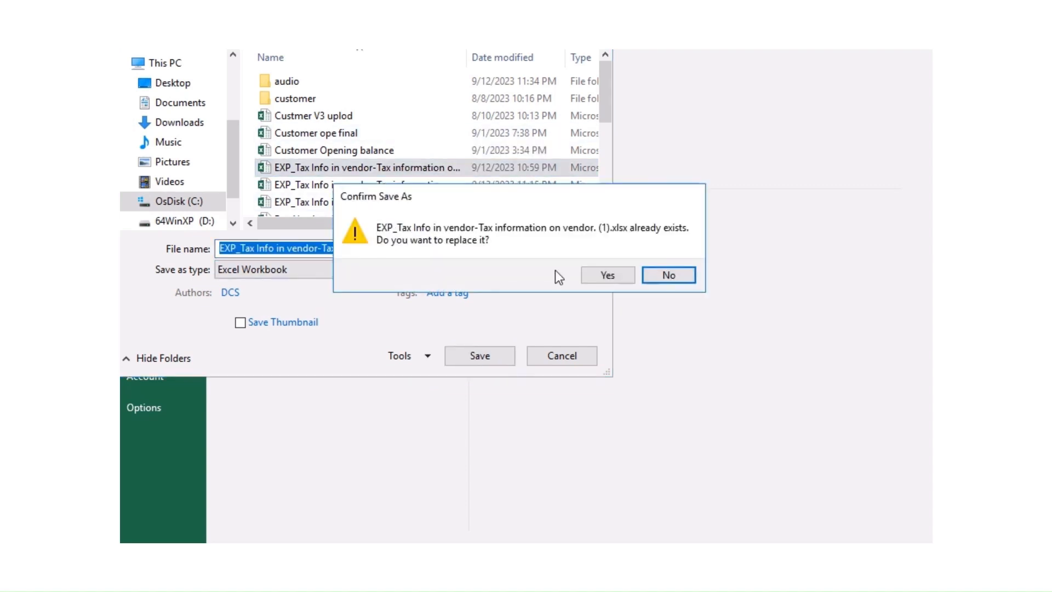
click(607, 269)
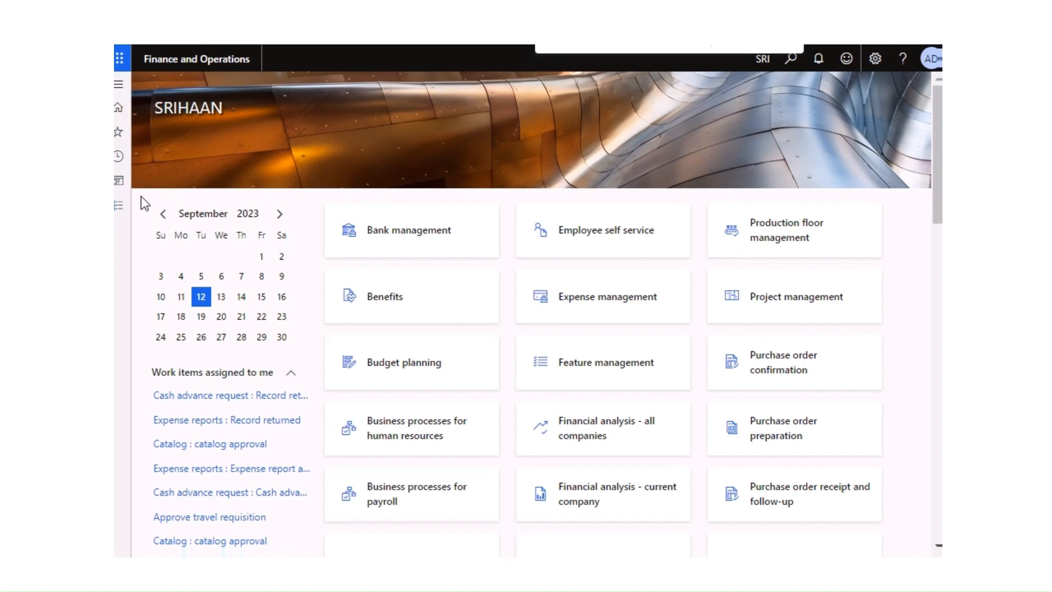
- Switch to Finance and Operations and open the Data management workspace
click(118, 205)
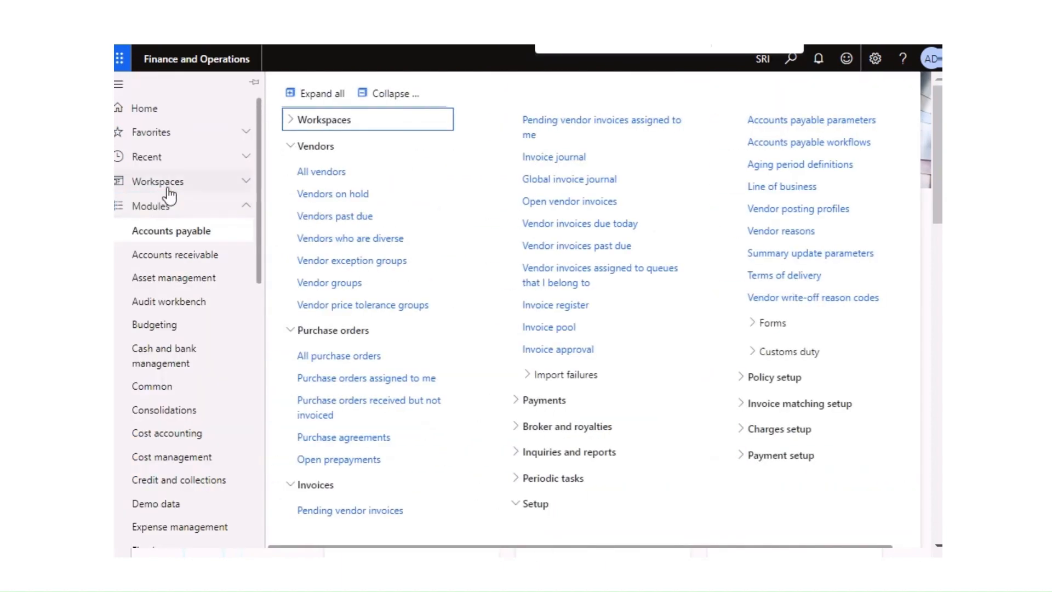
click(168, 188)
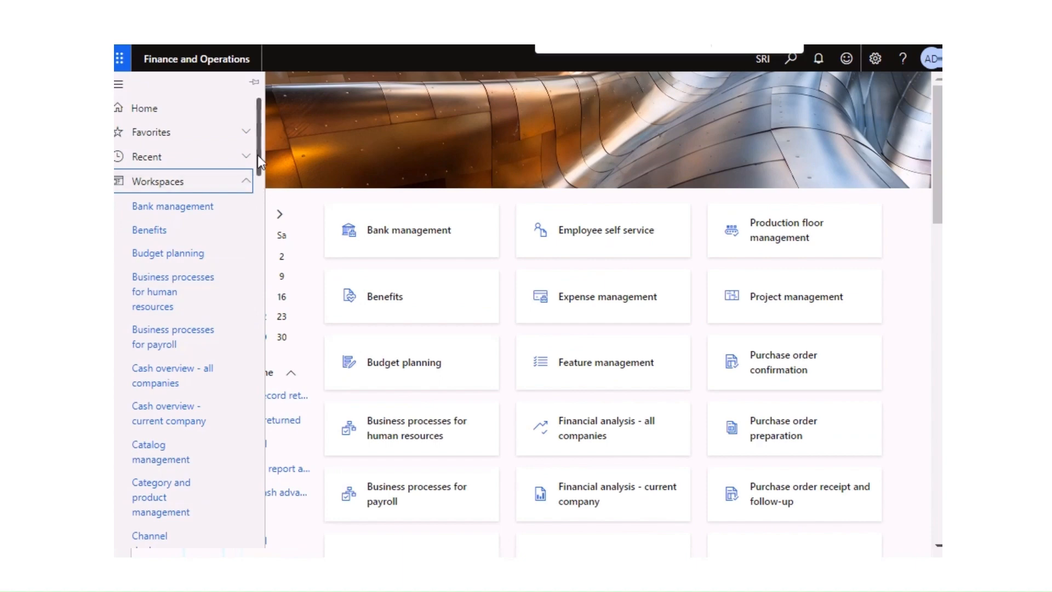
drag(257, 156, 266, 244)
click(202, 372)
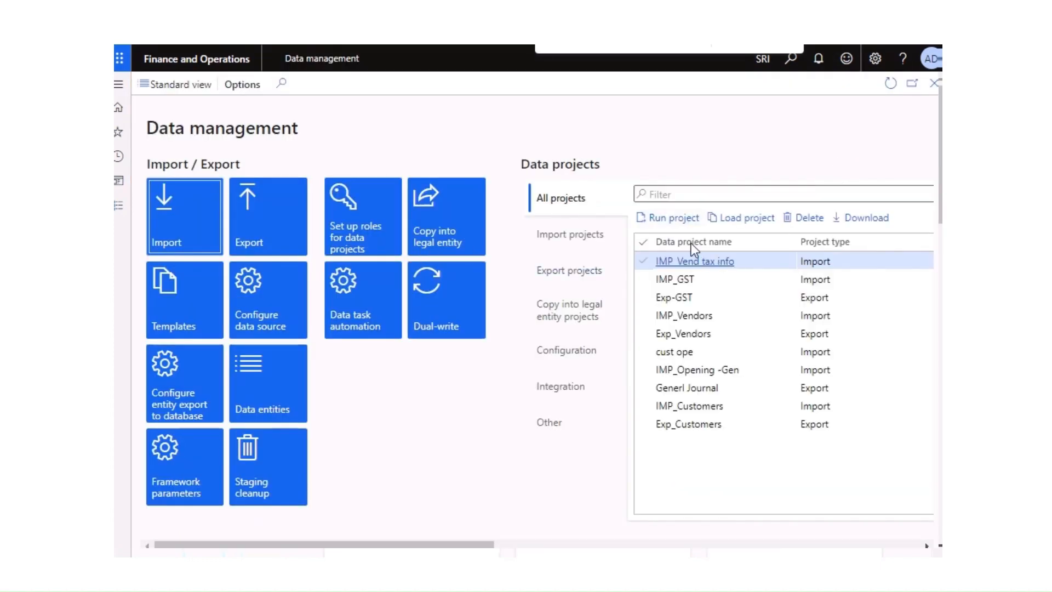
- Create a new import data project with the group name "Imp_Tax information on vendors"
click(192, 227)
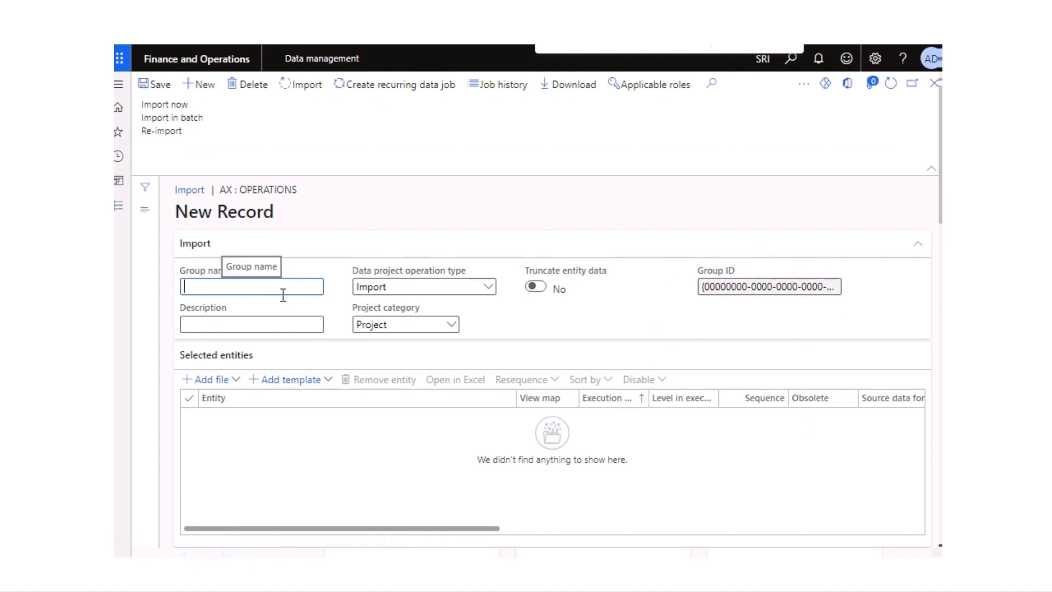
text(Imp_Tax infr)
key(BackSpace)
text(ormation op)
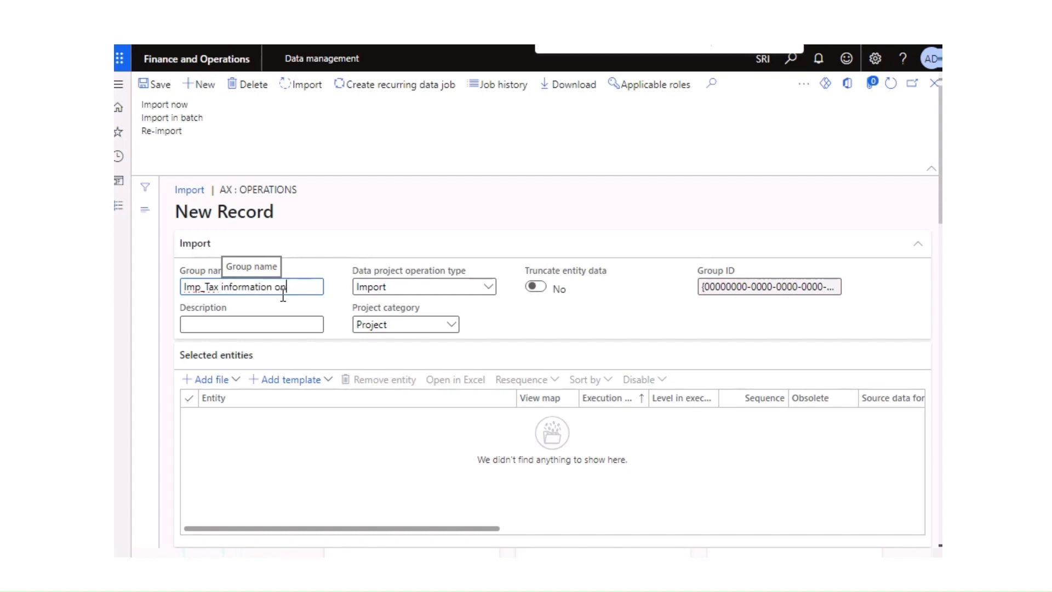
text( vendors)
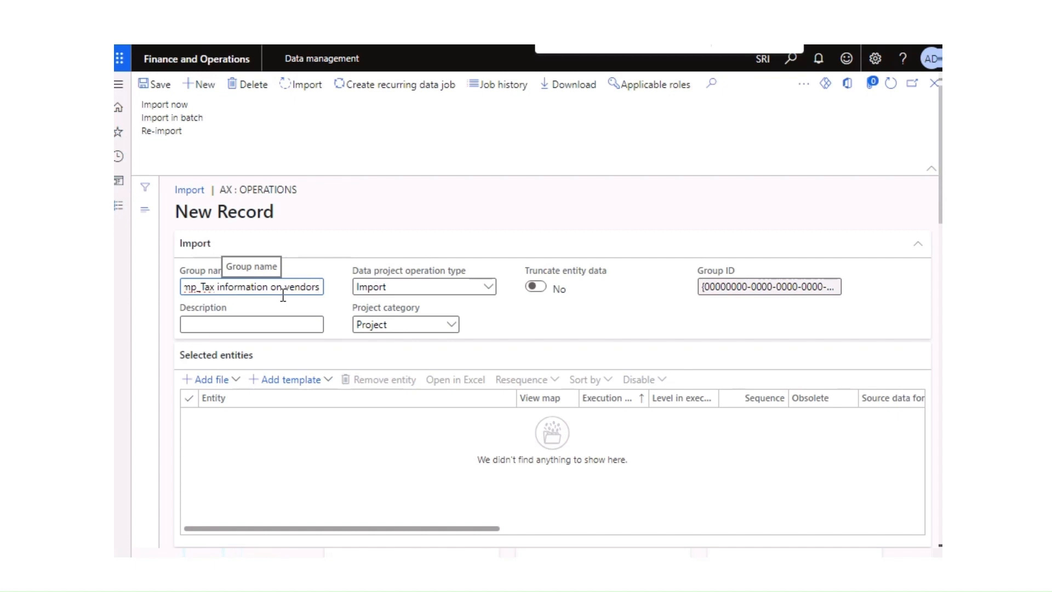
- Start adding a file to the import project and choose the entity "Tax information on vendor"
click(215, 382)
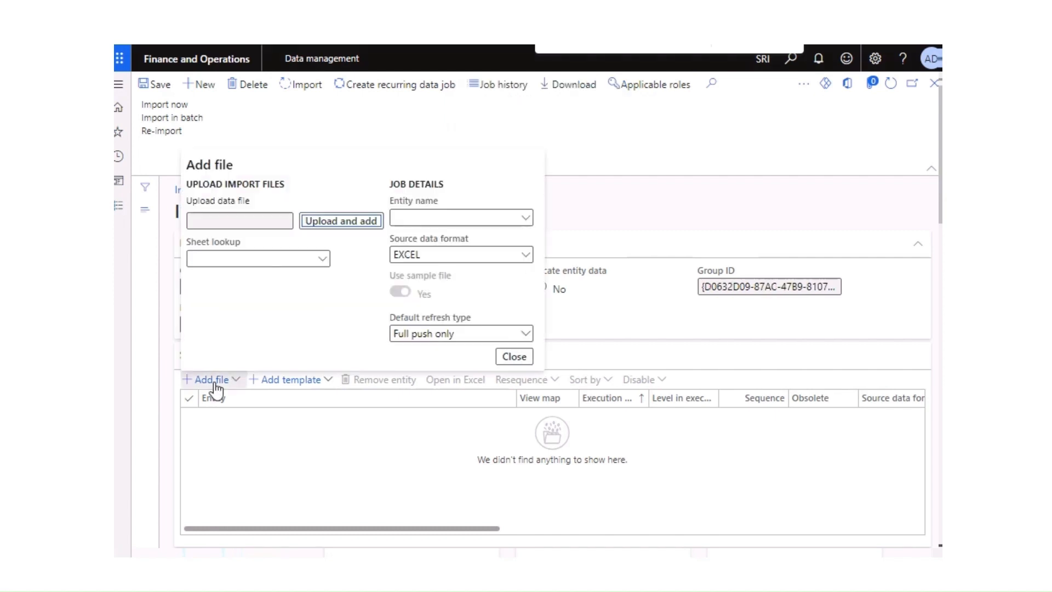
click(458, 218)
text(t)
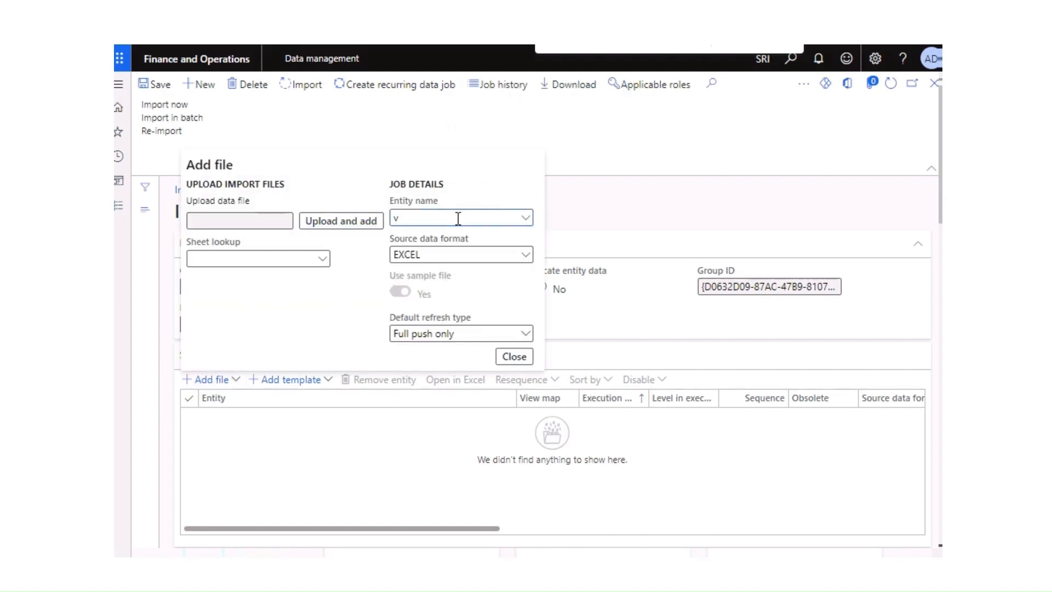
text(ax infor)
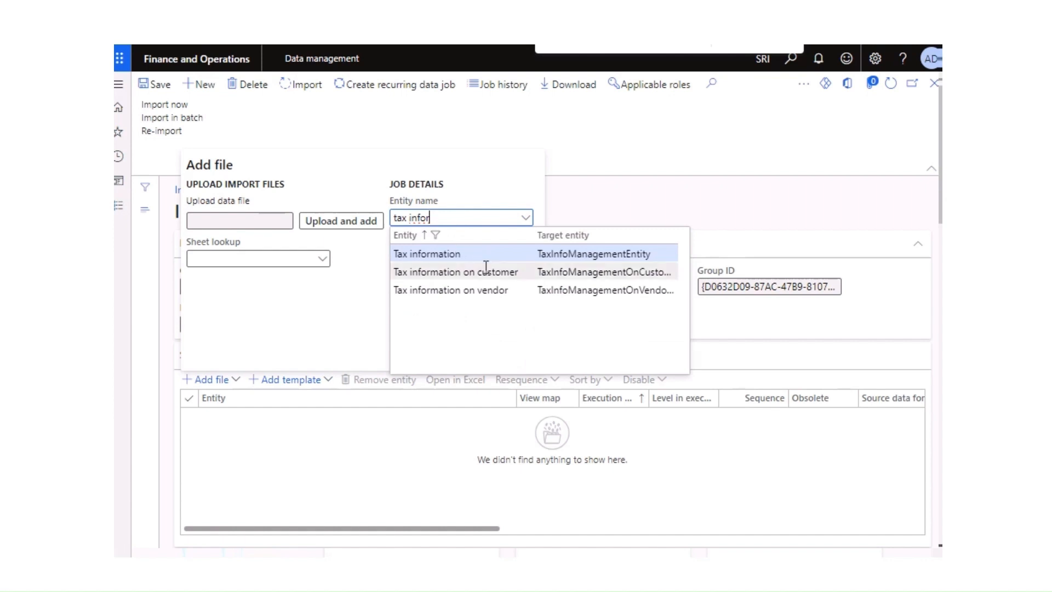
click(483, 291)
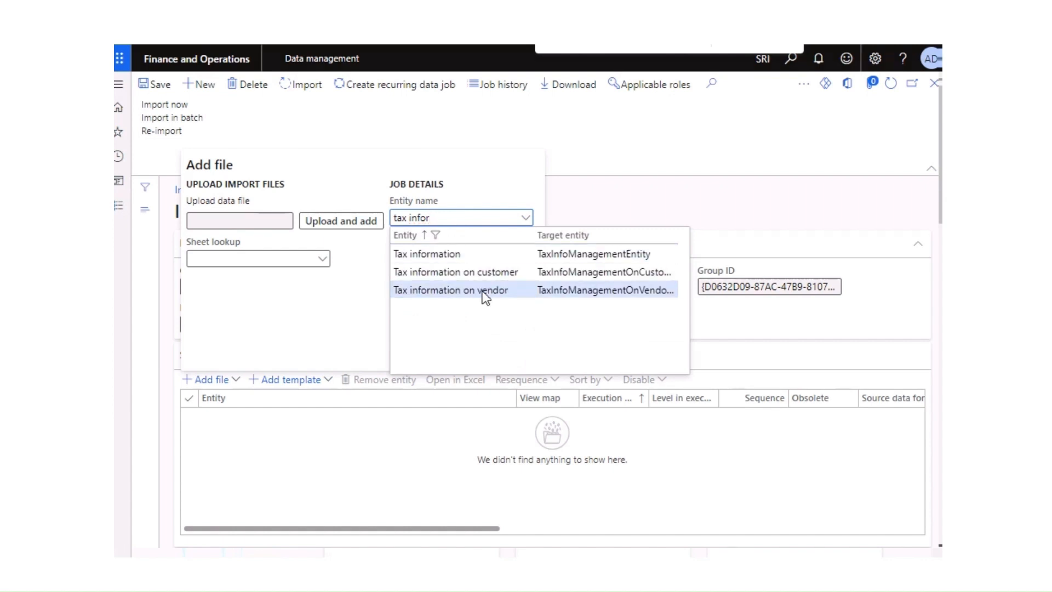
click(502, 290)
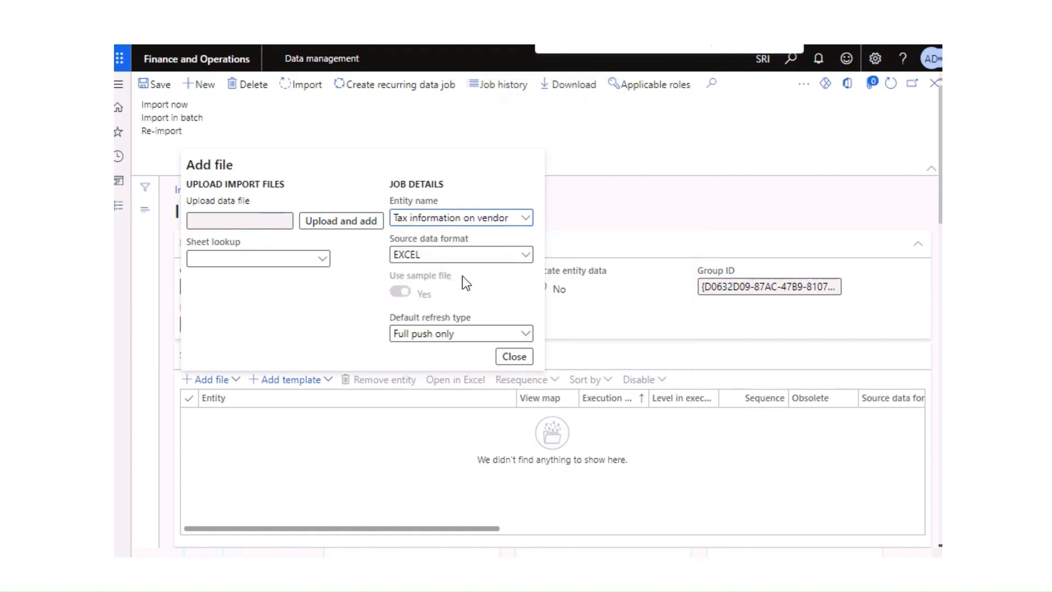
- Upload the Desktop file "EXP_Tax Info in vendor-Tax information on vendor. (2)" as the entity's data file
click(335, 224)
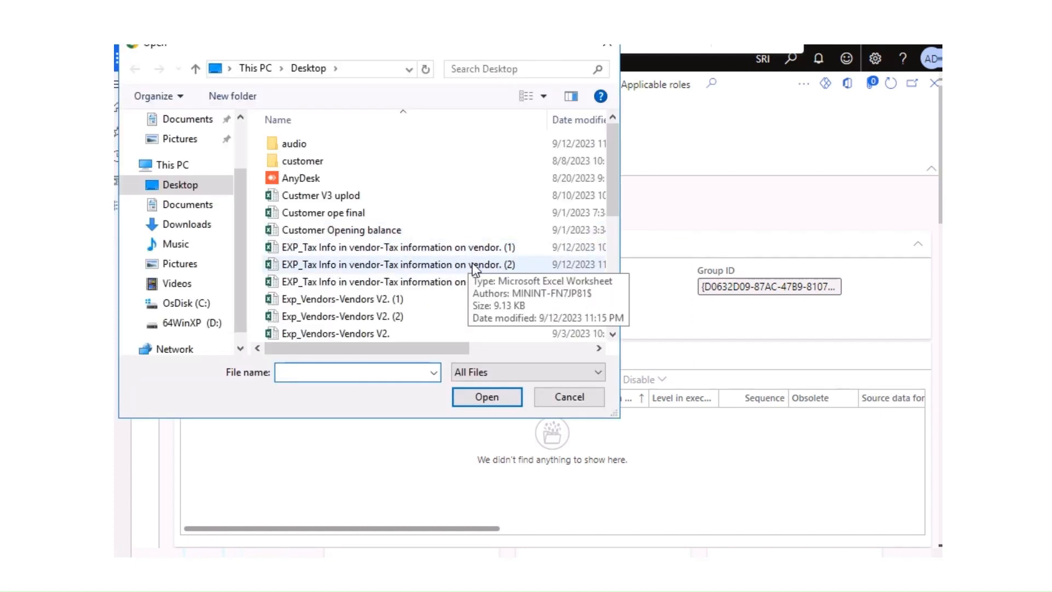
click(599, 348)
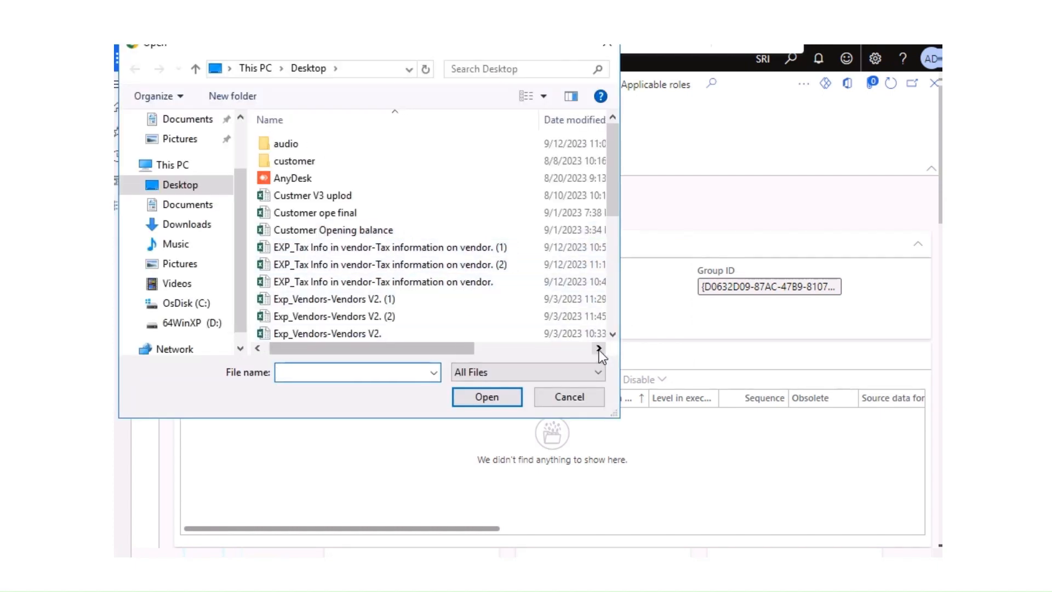
click(599, 348)
click(599, 349)
click(427, 265)
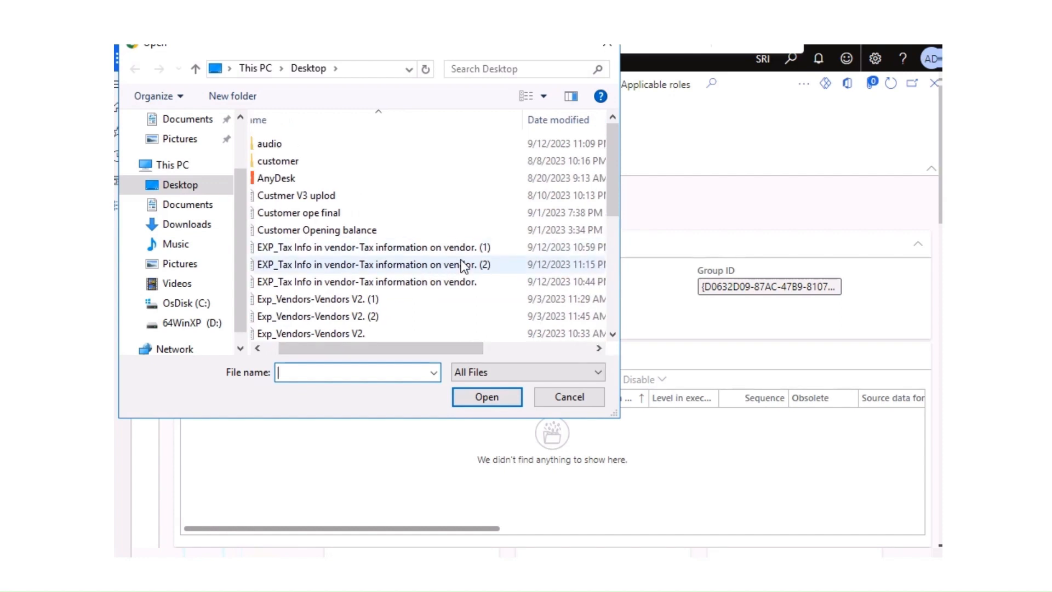
click(483, 394)
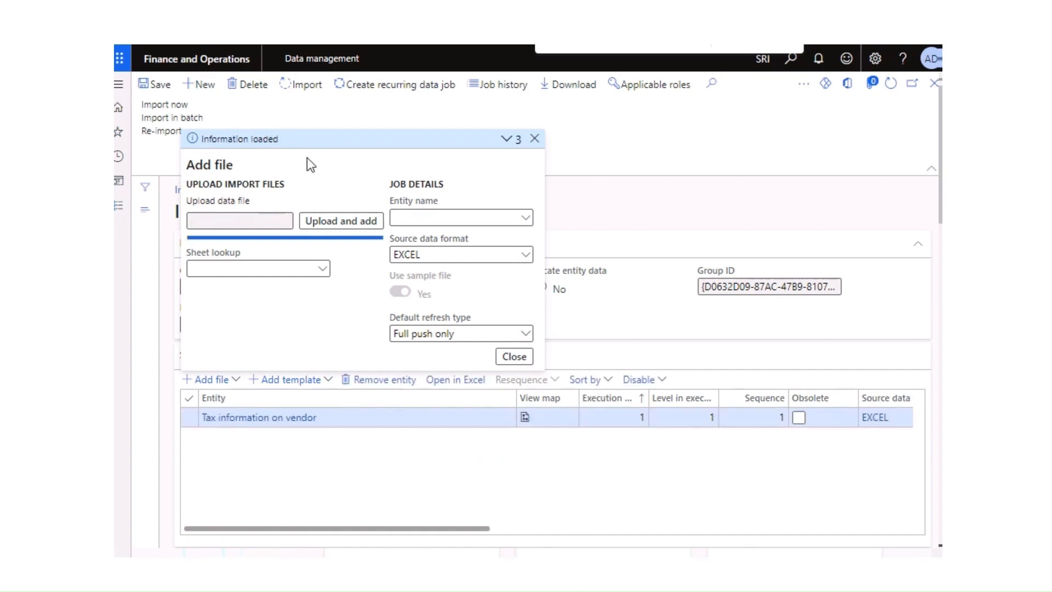
- Run the vendor tax import as a batch job and refresh its execution summary until processing finishes
click(514, 356)
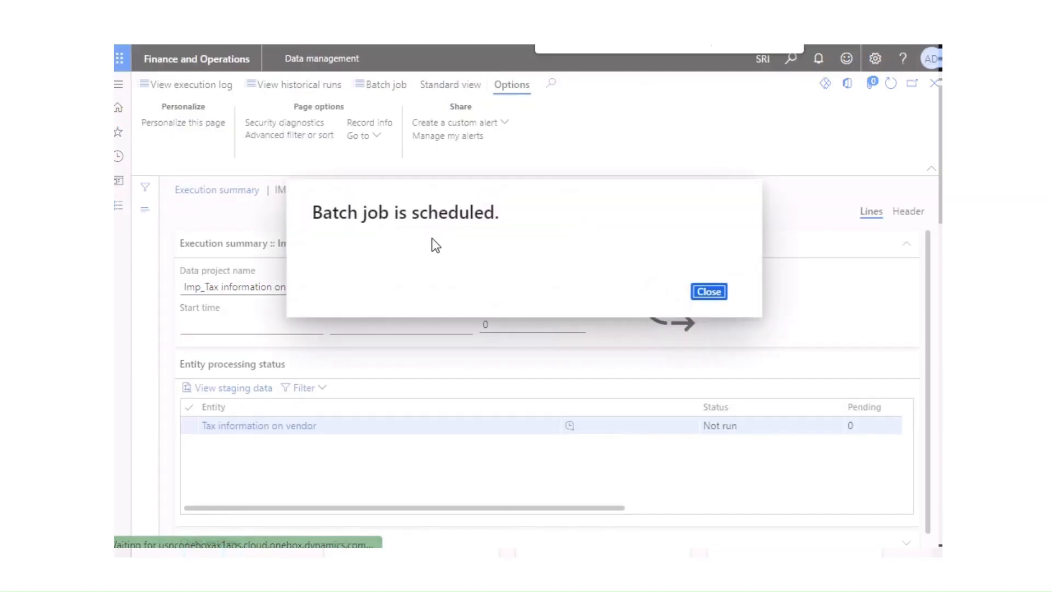
click(712, 293)
click(735, 273)
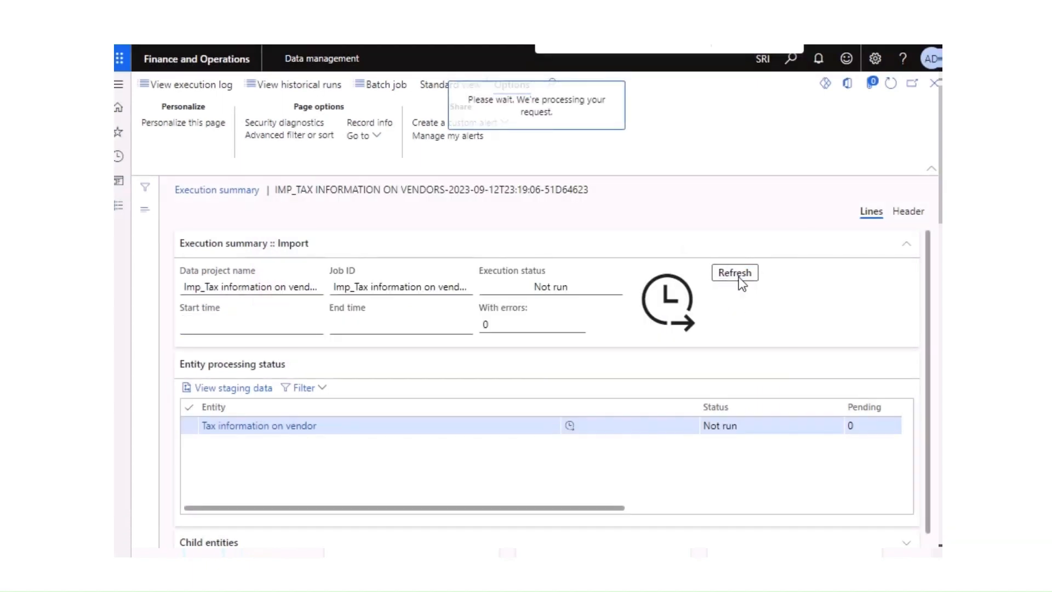
click(736, 277)
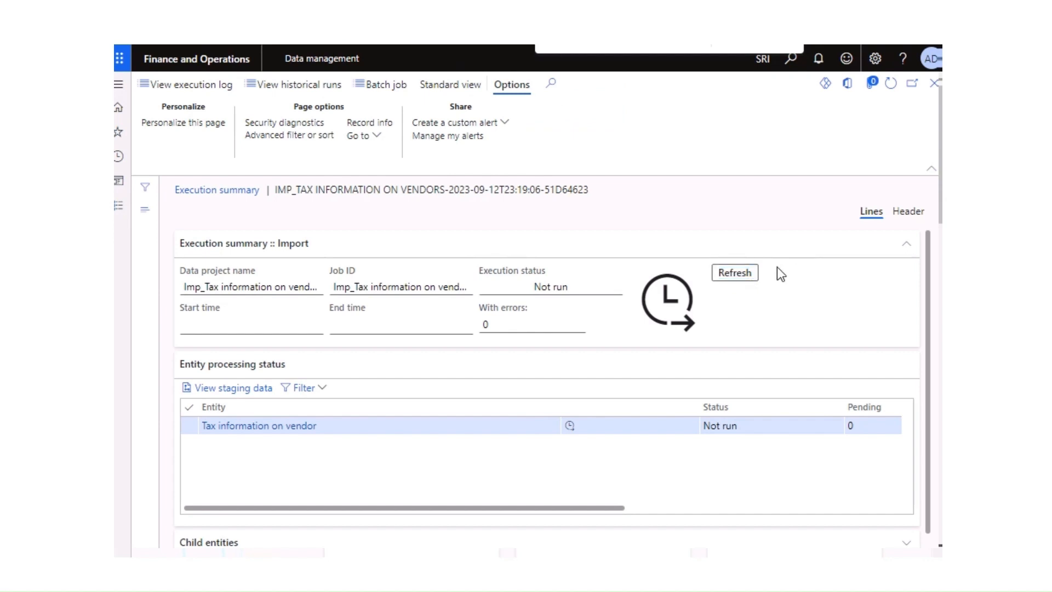
click(738, 275)
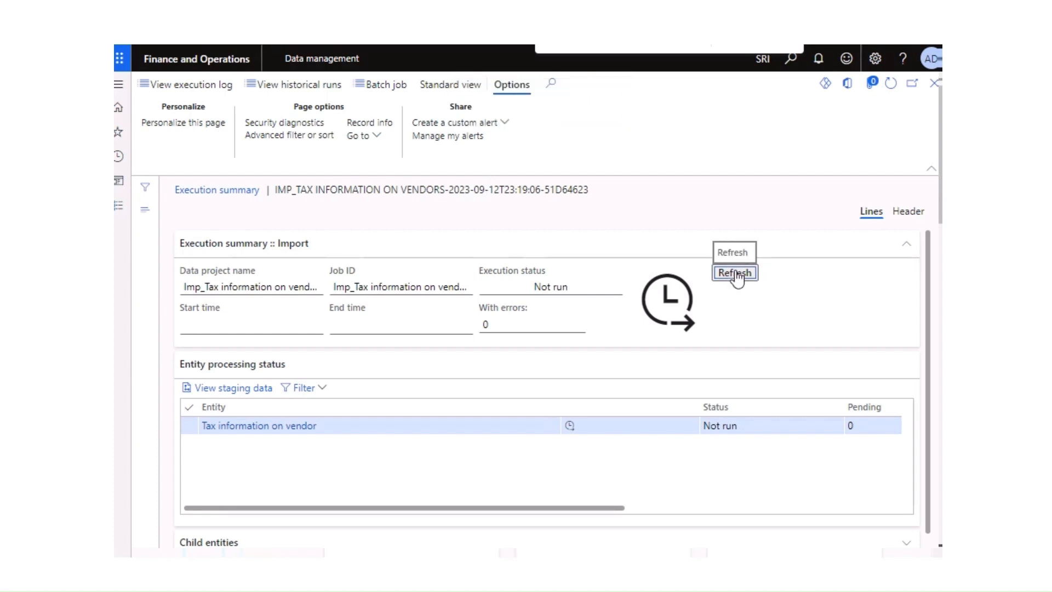
click(738, 277)
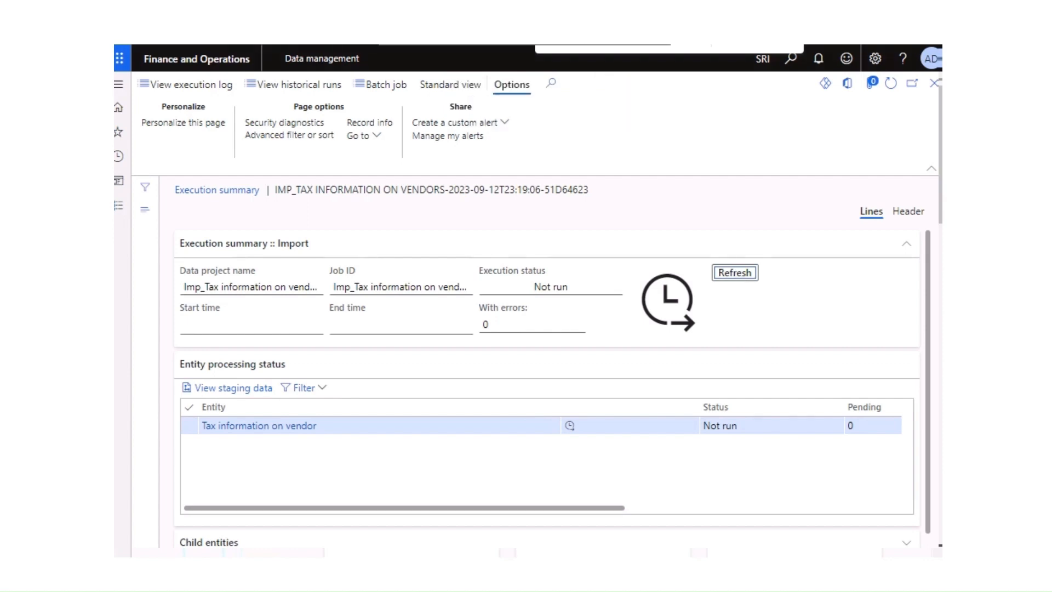
click(747, 274)
click(729, 277)
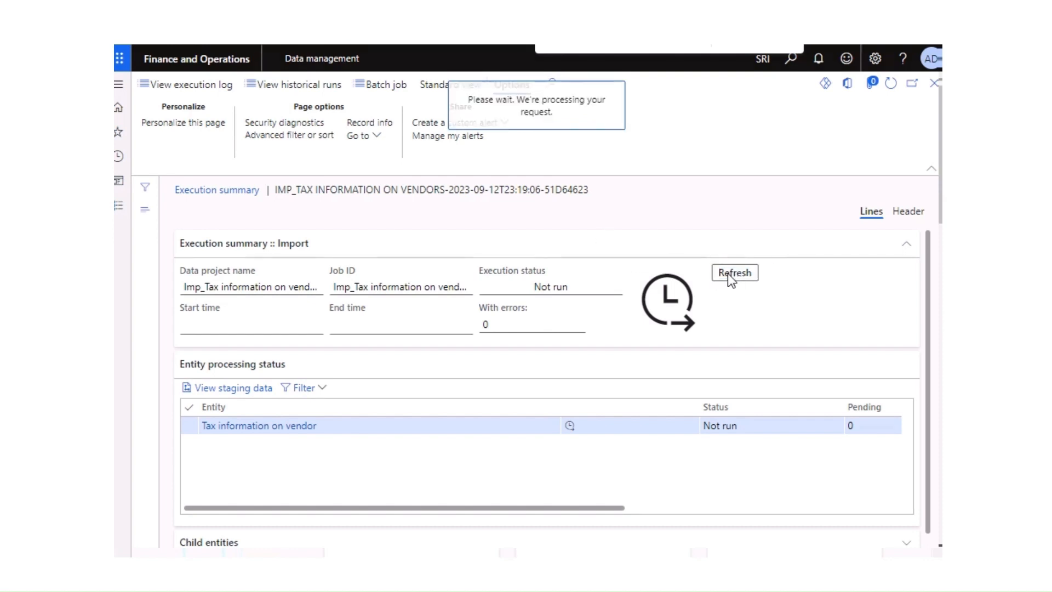
click(729, 277)
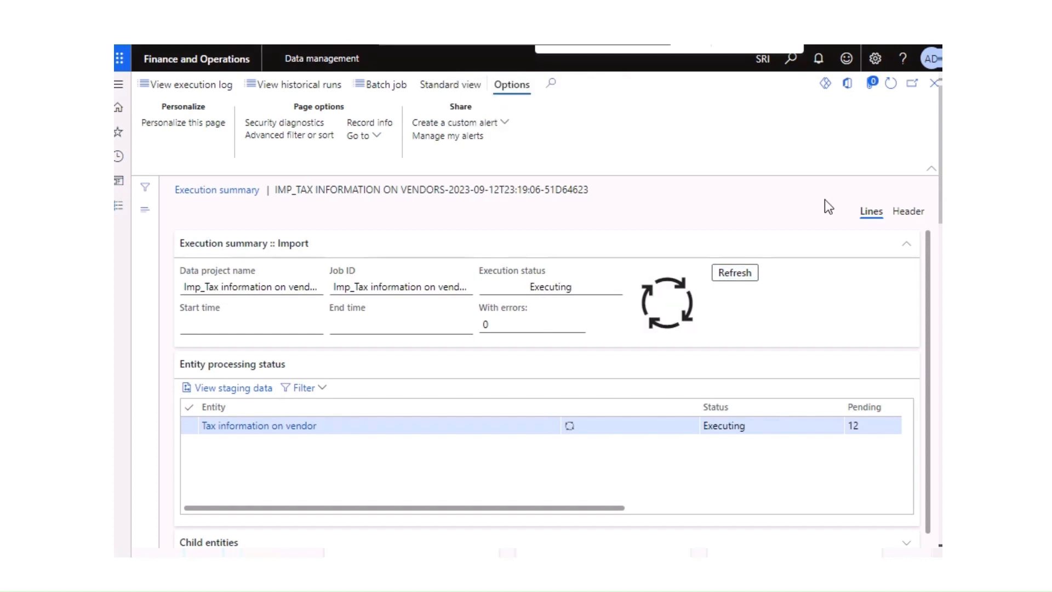
click(732, 276)
click(736, 274)
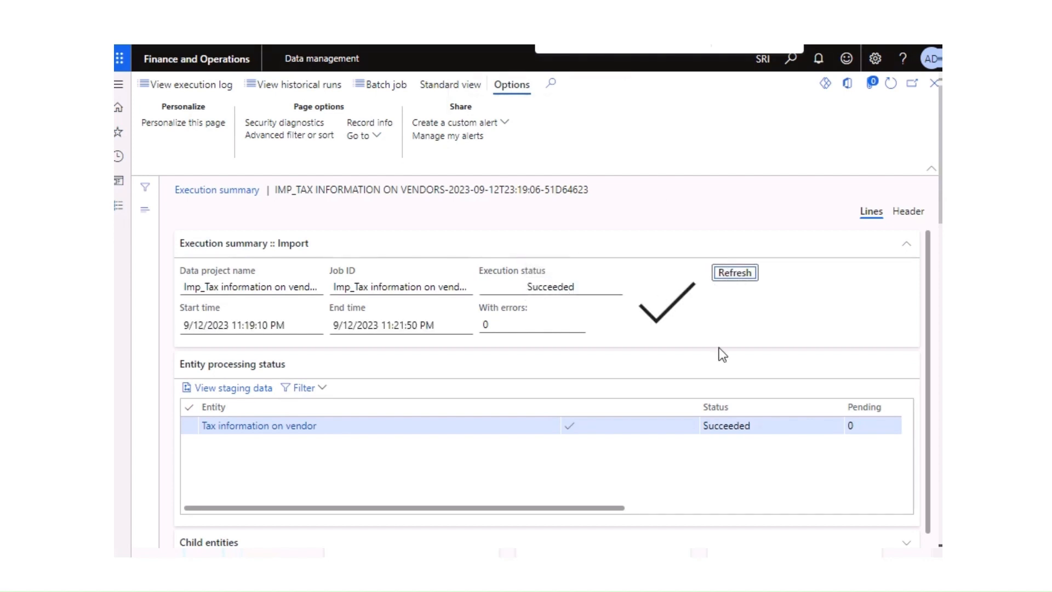
- Open the All vendors list in Accounts payable and check the tax information on the address of vendor abc tech
click(119, 205)
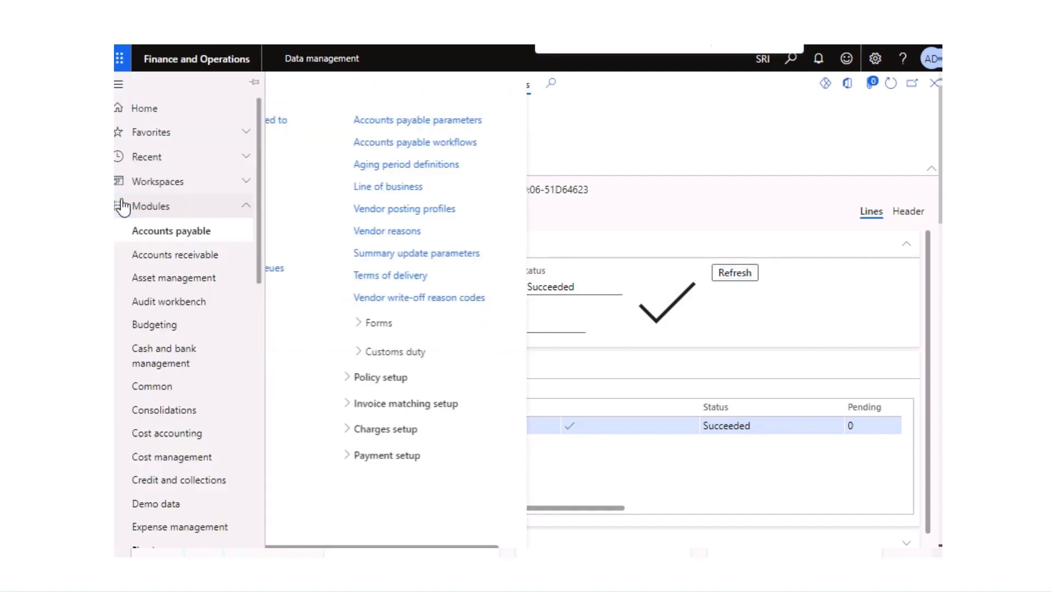
click(317, 174)
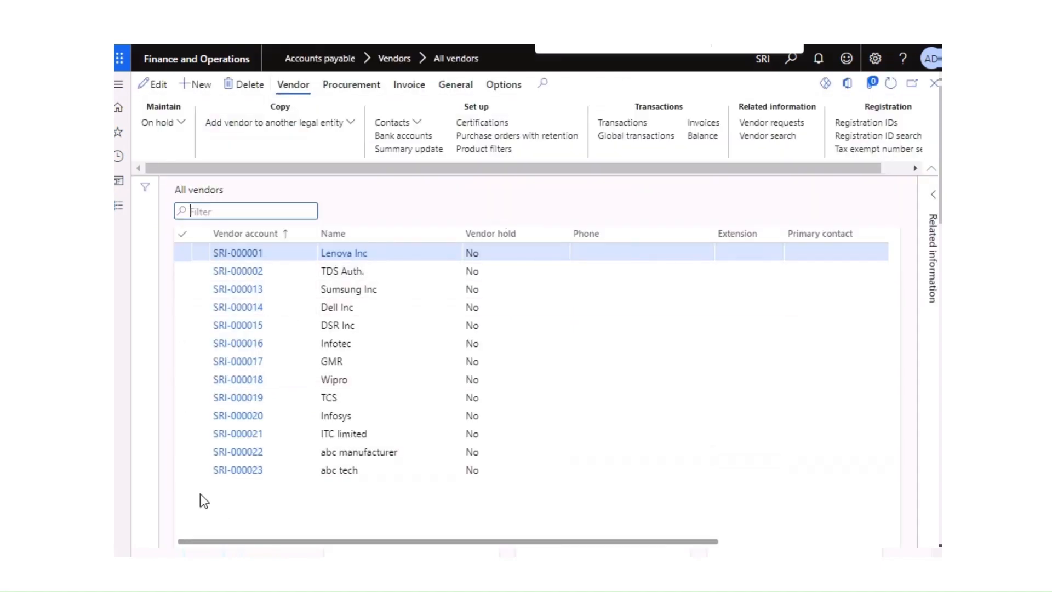
click(185, 470)
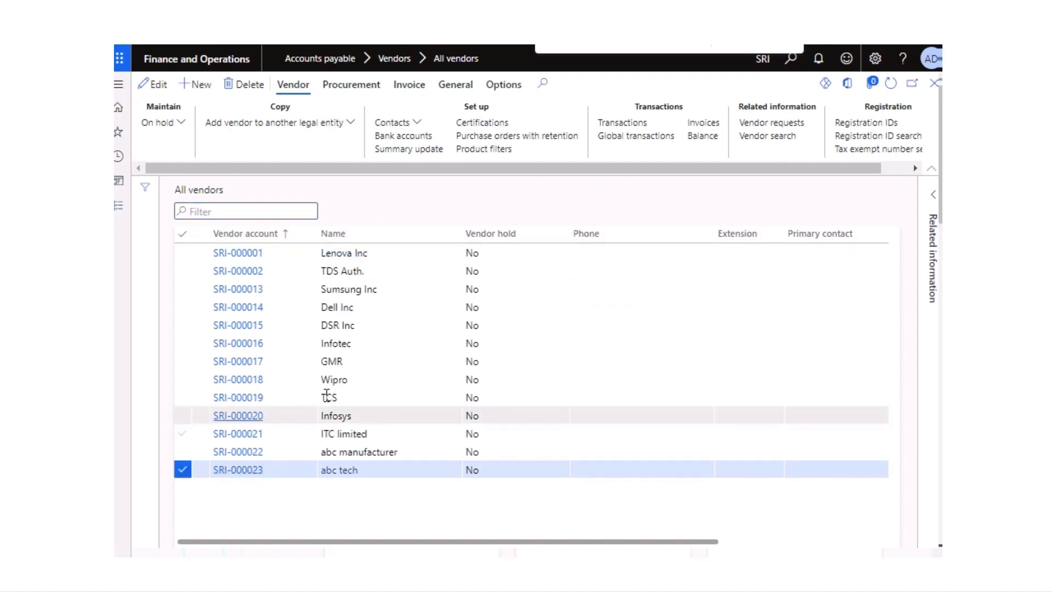
click(867, 122)
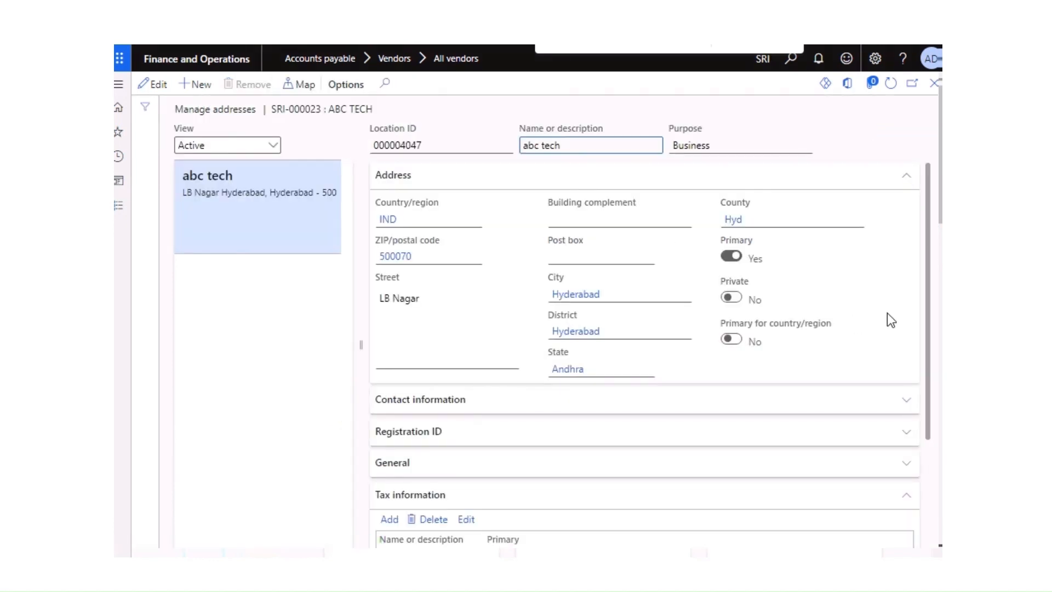
drag(926, 341, 926, 396)
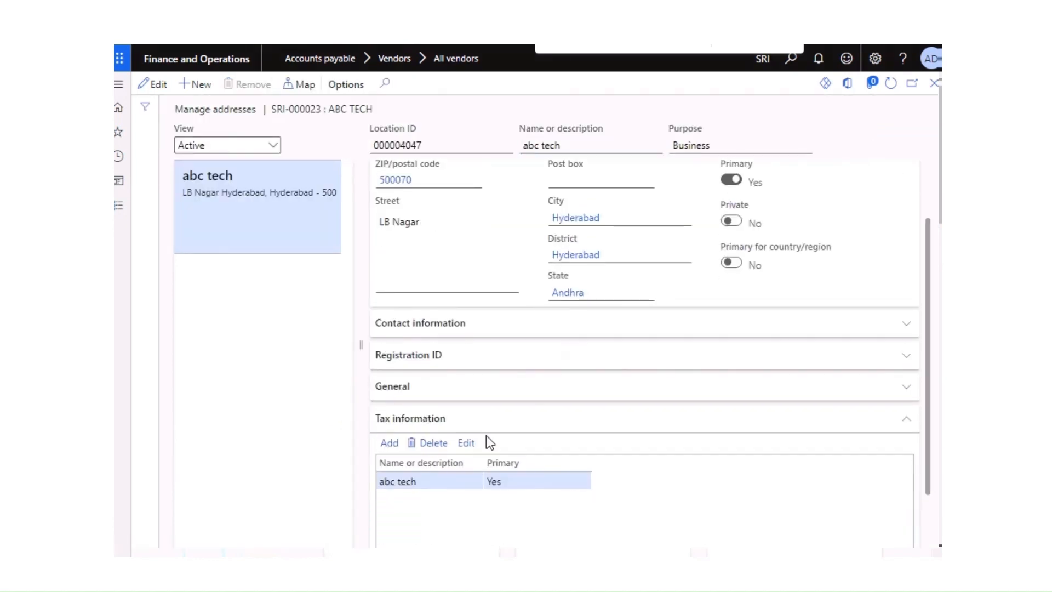
click(465, 443)
click(934, 83)
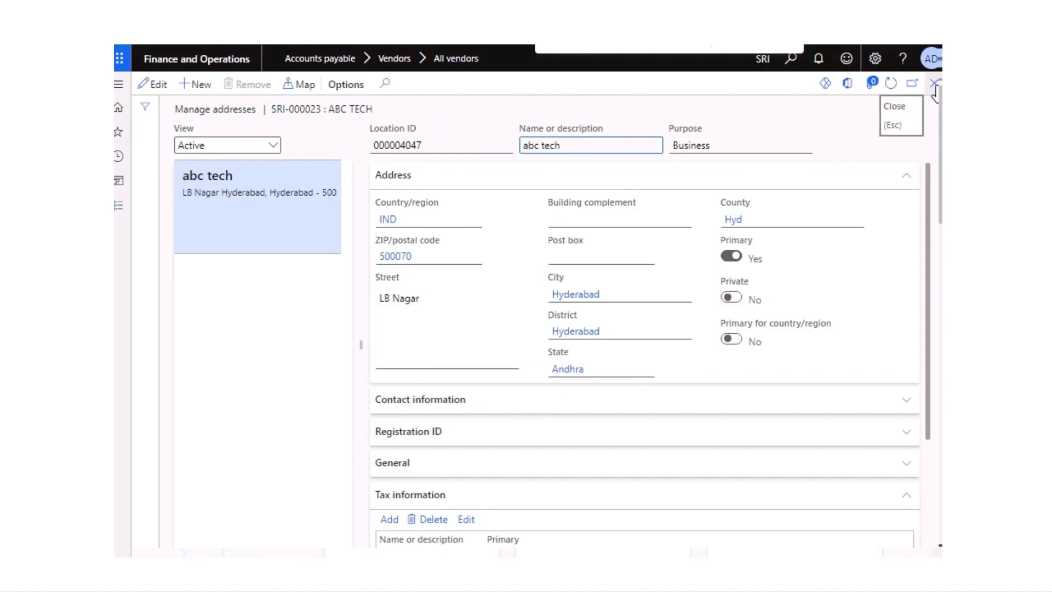
click(934, 85)
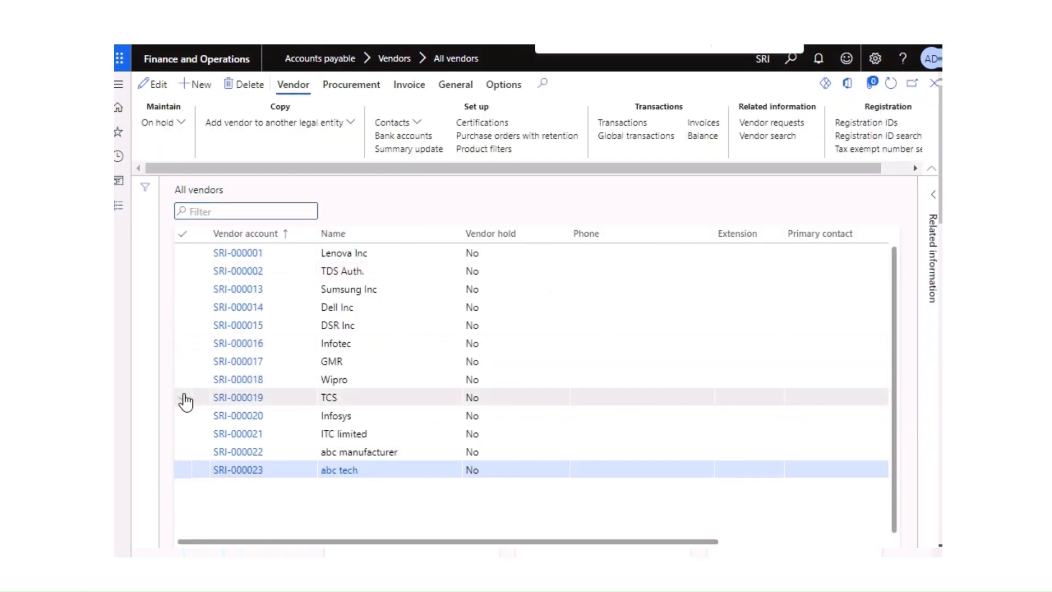
- Check the GST tax information on the address of vendor TCS, and return to the vendor list
click(183, 398)
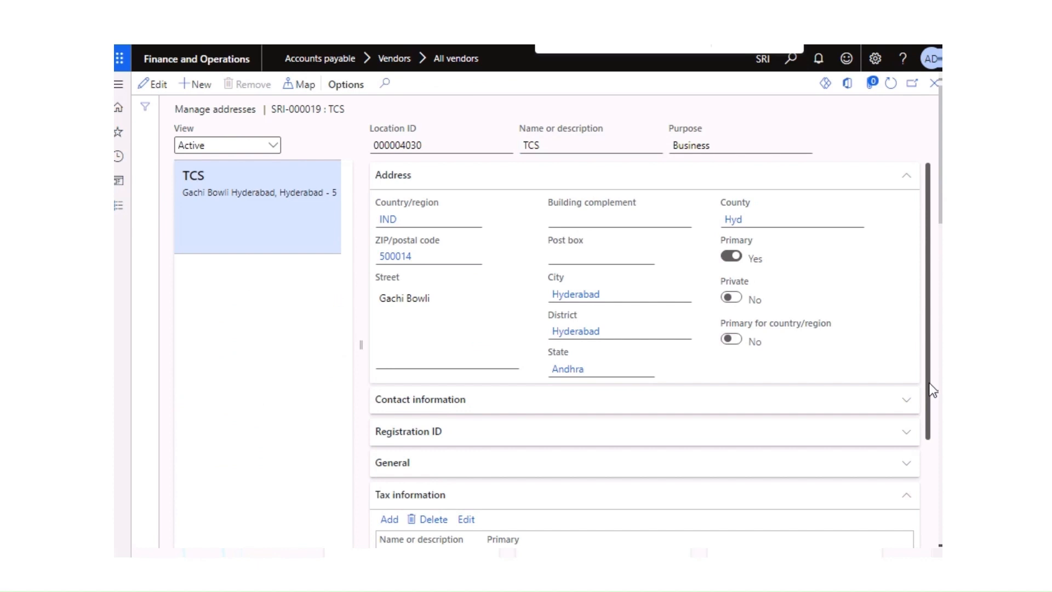
scroll(926, 384, down, 2)
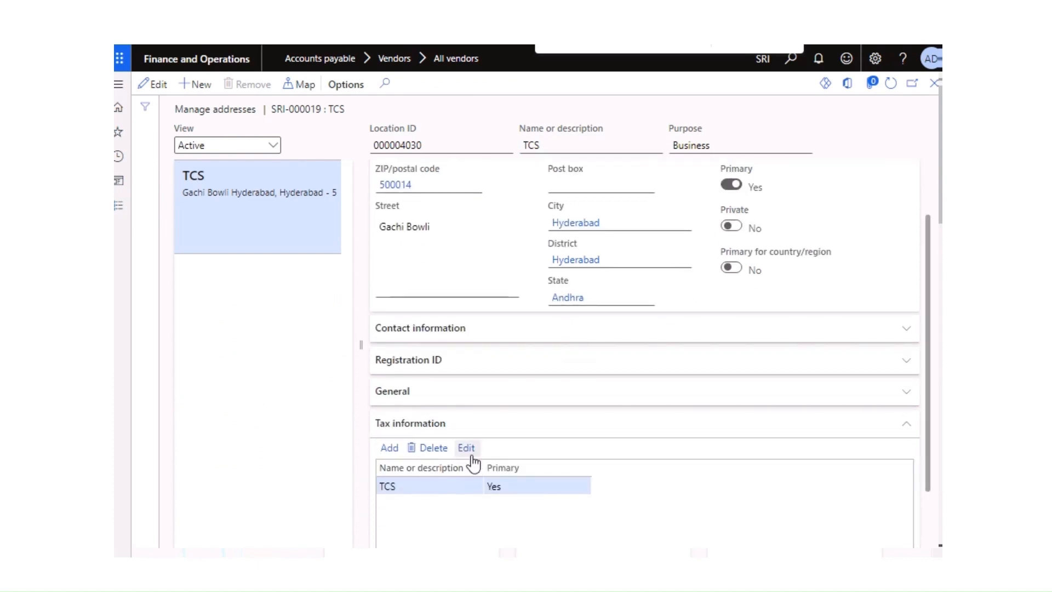
click(471, 455)
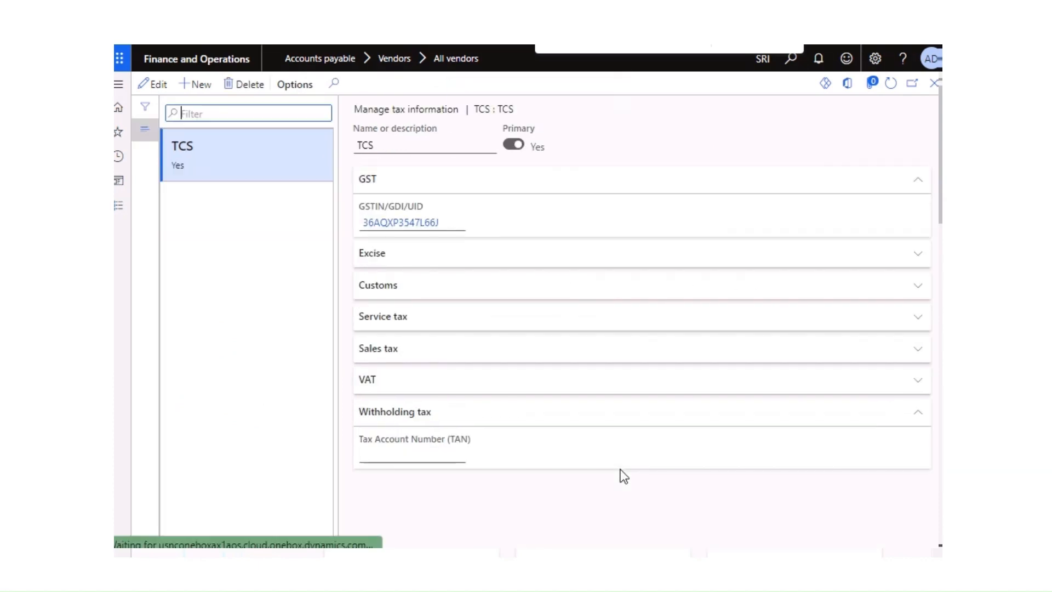
click(934, 84)
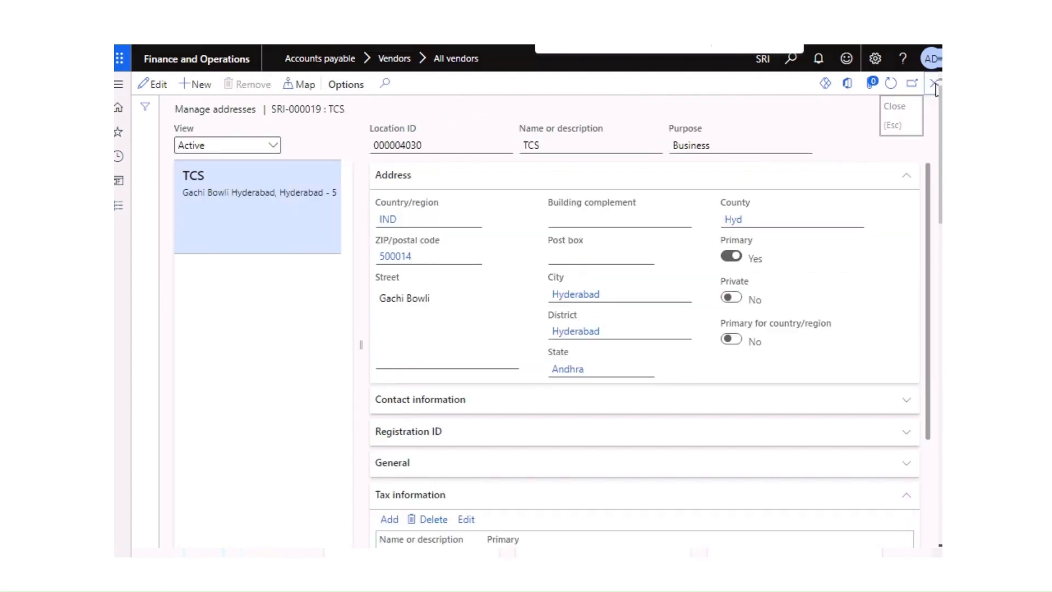
click(934, 83)
- Check the GST tax information on the address of vendor Dell Inc, and return to the vendor list
click(183, 396)
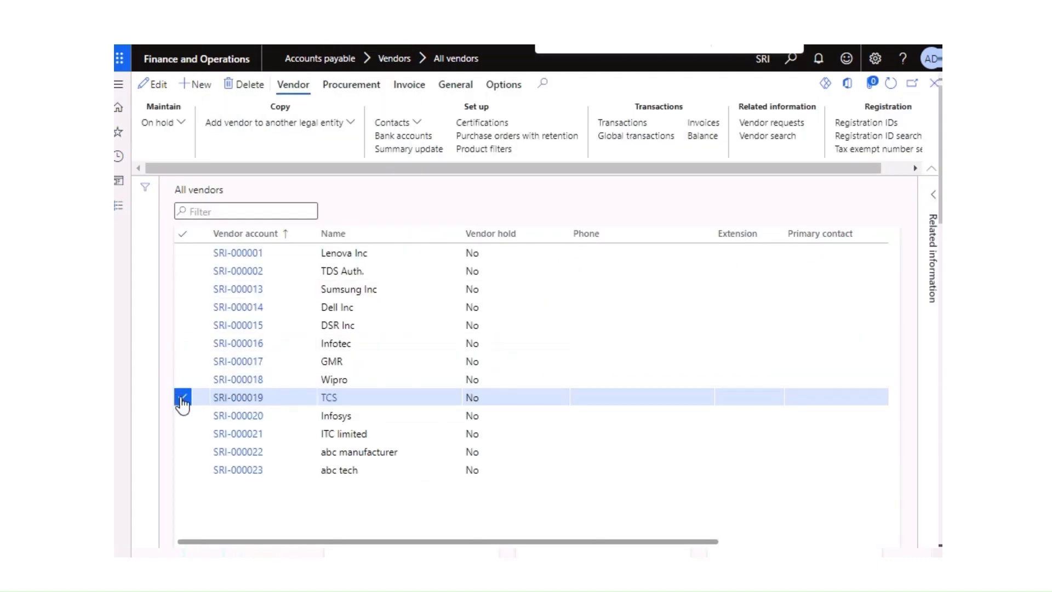
click(184, 307)
click(855, 122)
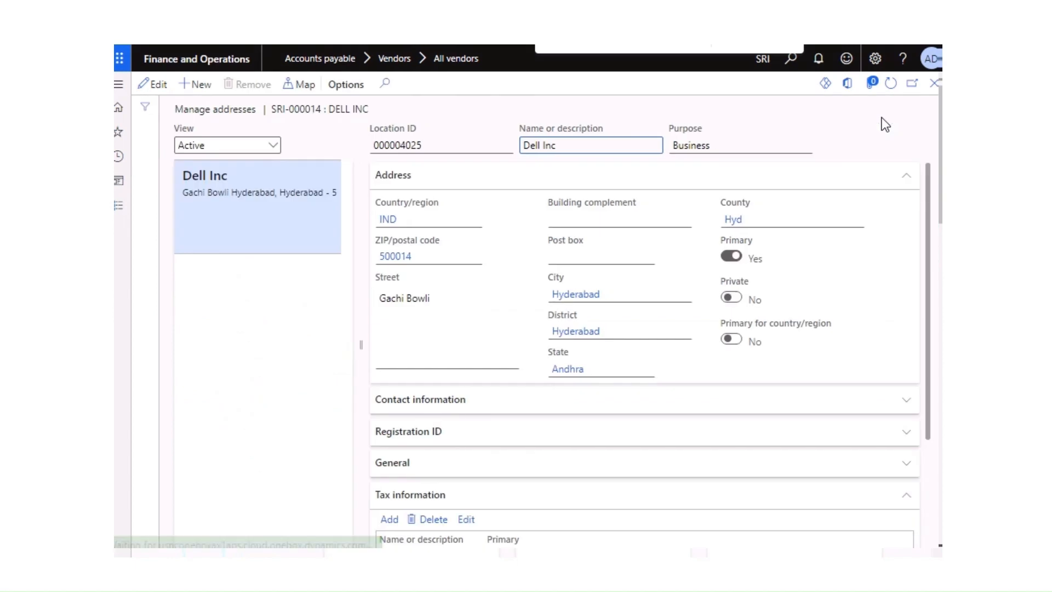
click(466, 520)
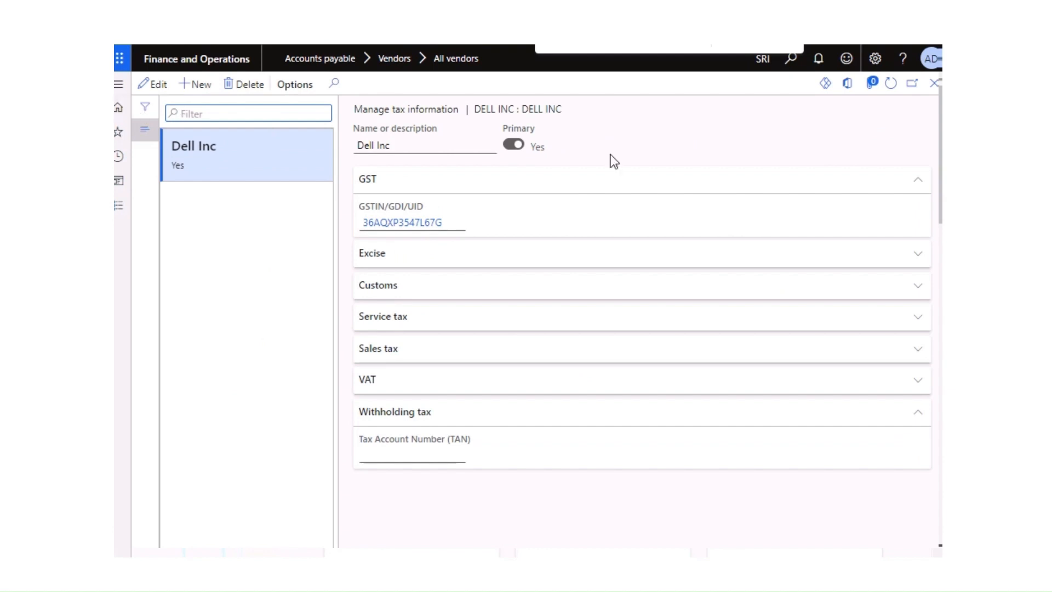
click(933, 84)
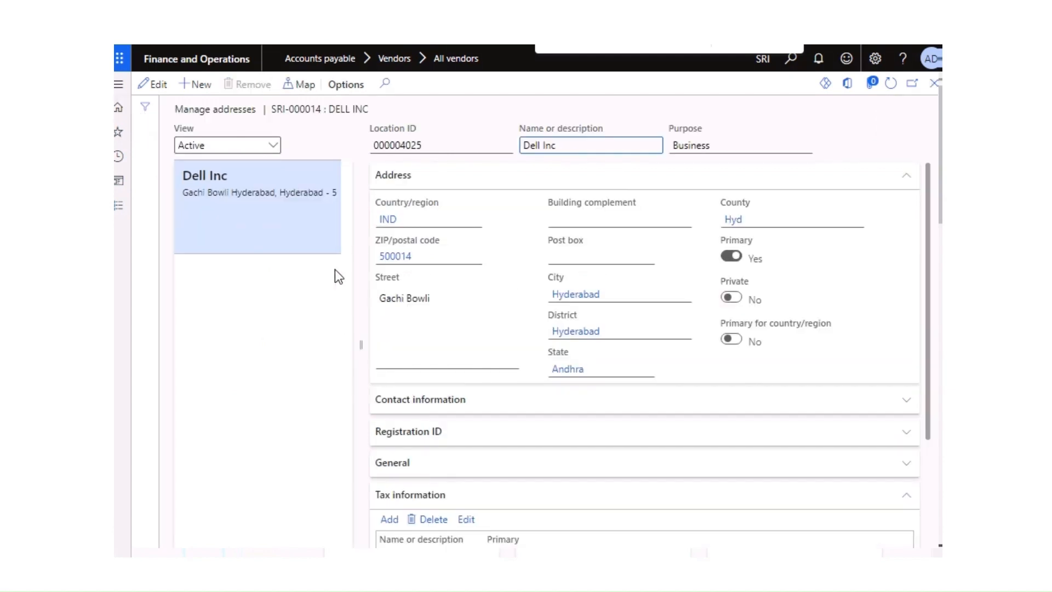
click(933, 84)
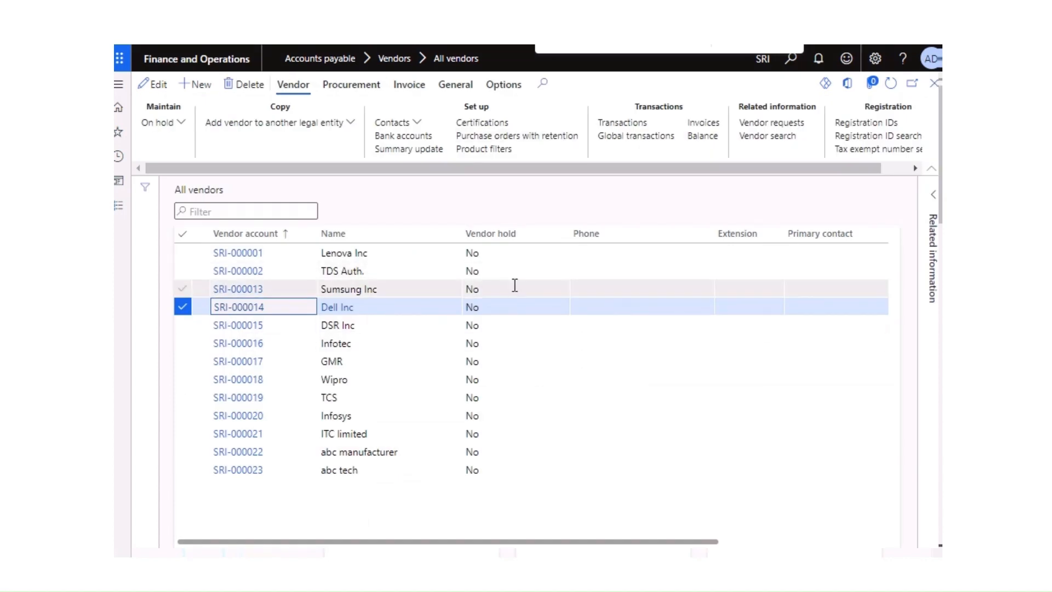